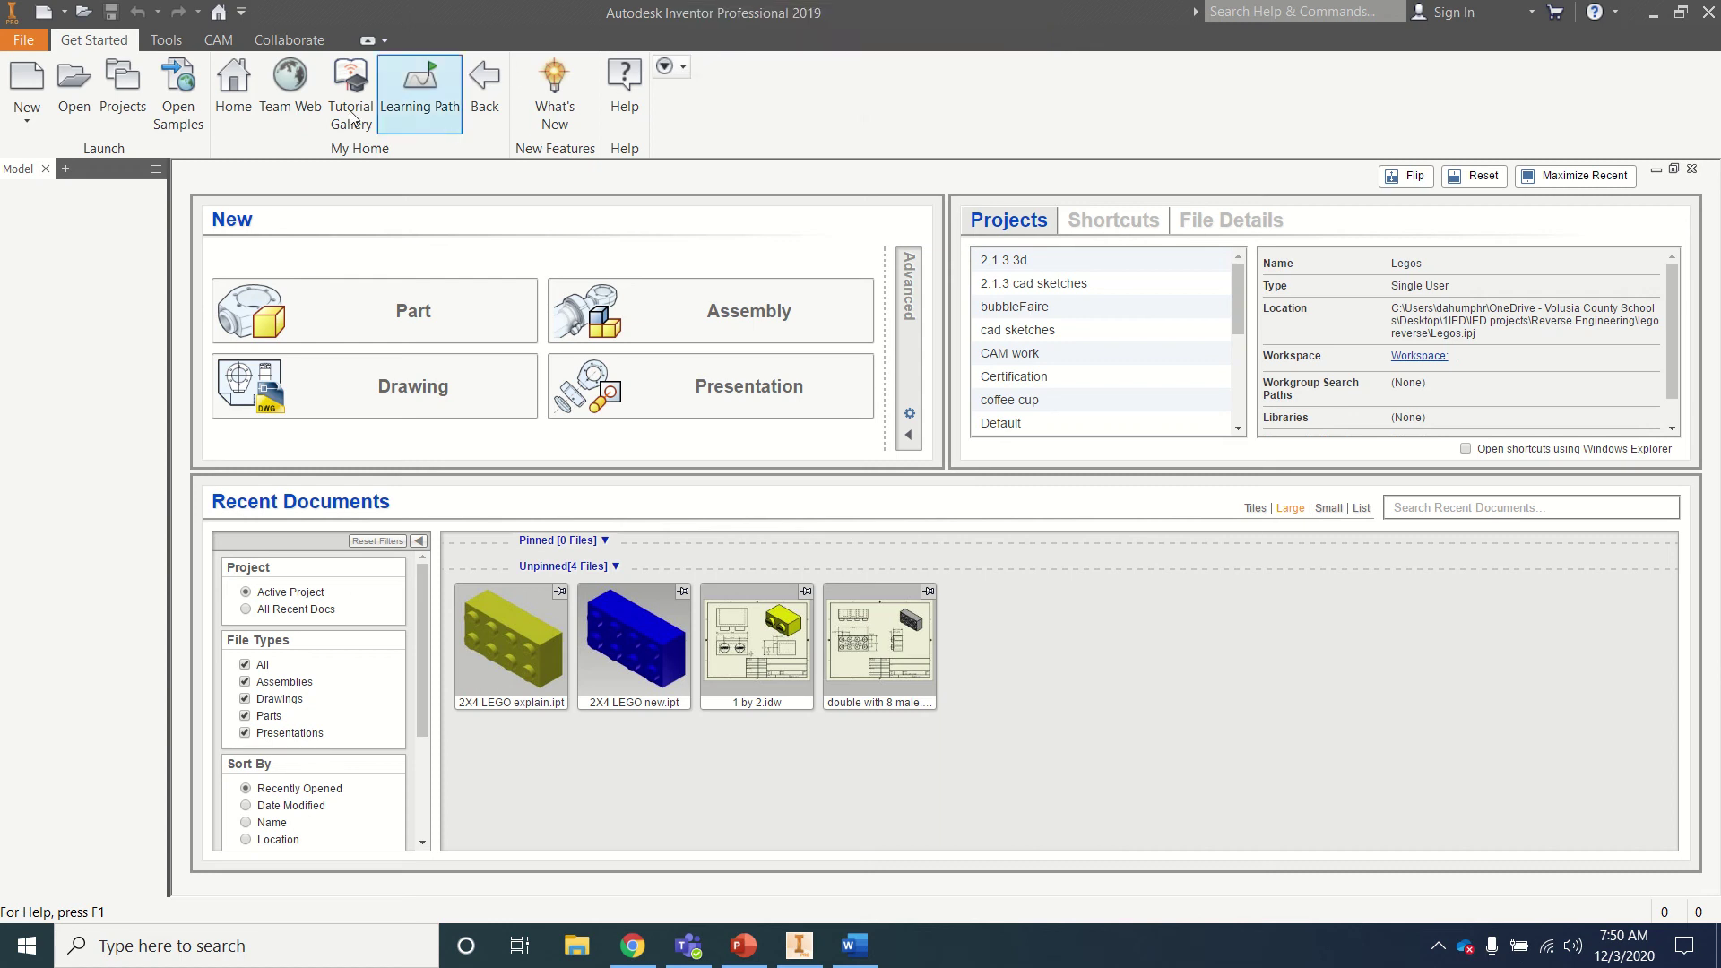
- Create a new part and start a 2D sketch on the front (XY) plane
{"action": "left_click", "coordinate": [337, 305]}
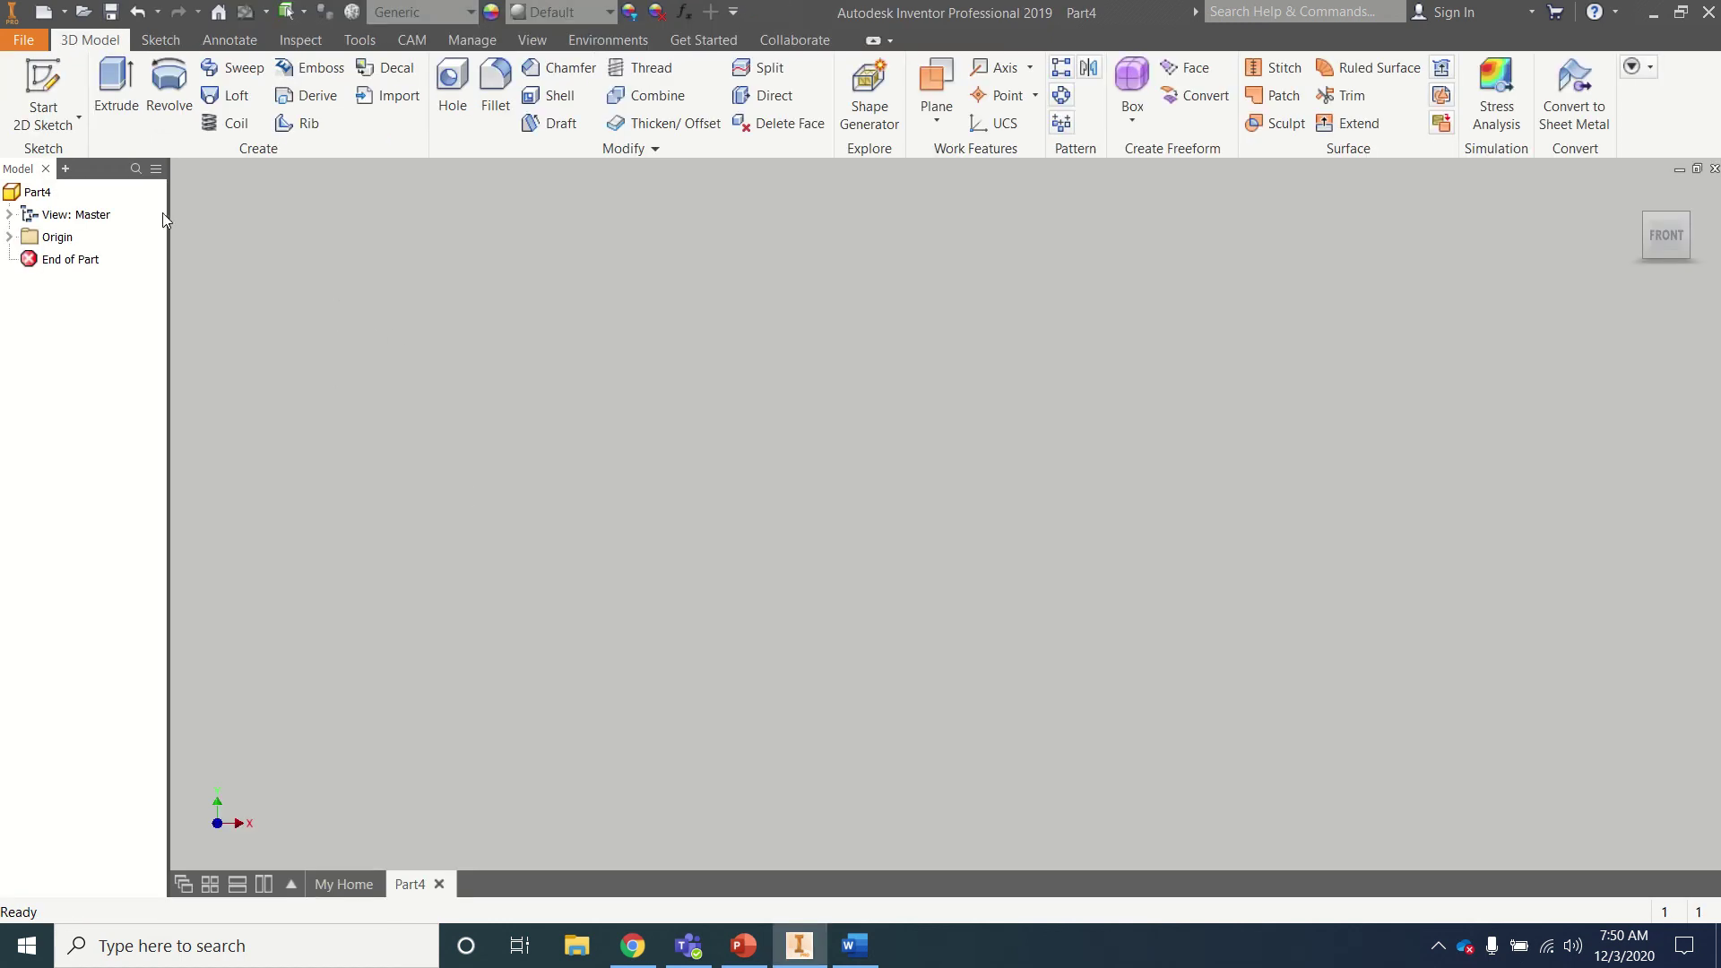
{"action": "left_click", "coordinate": [34, 77]}
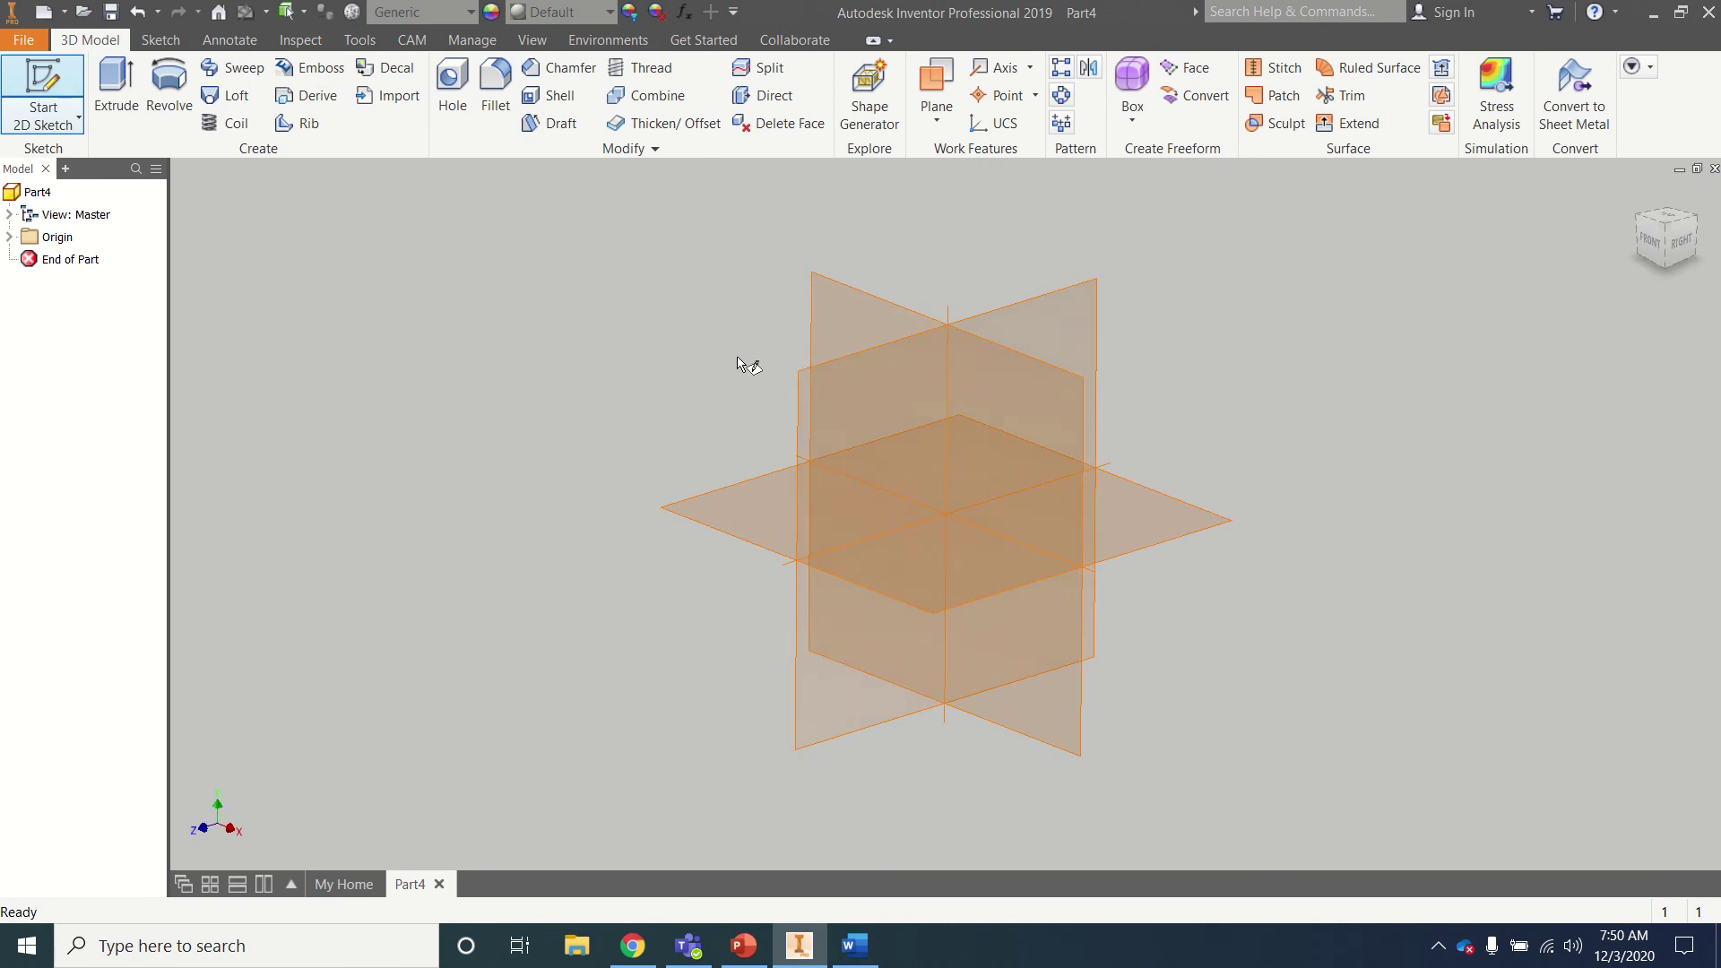
{"action": "left_click", "coordinate": [865, 314]}
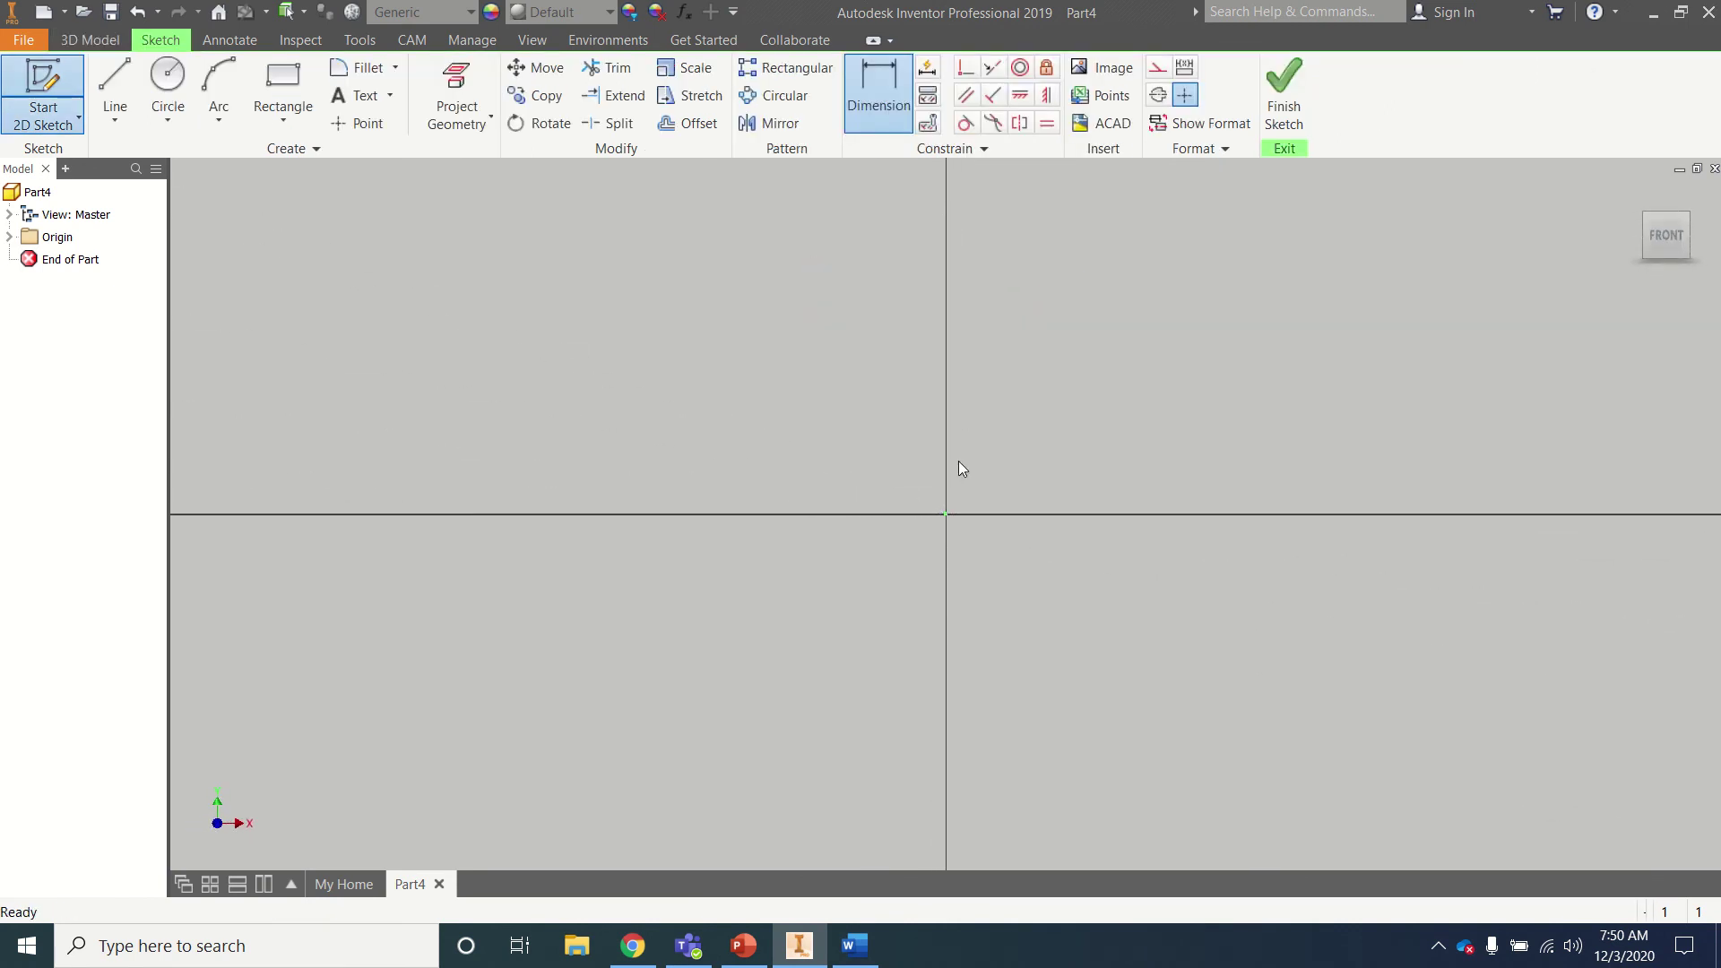
- Sketch a rectangle from the origin, 5 in wide and 2 in high
{"action": "left_click", "coordinate": [283, 90]}
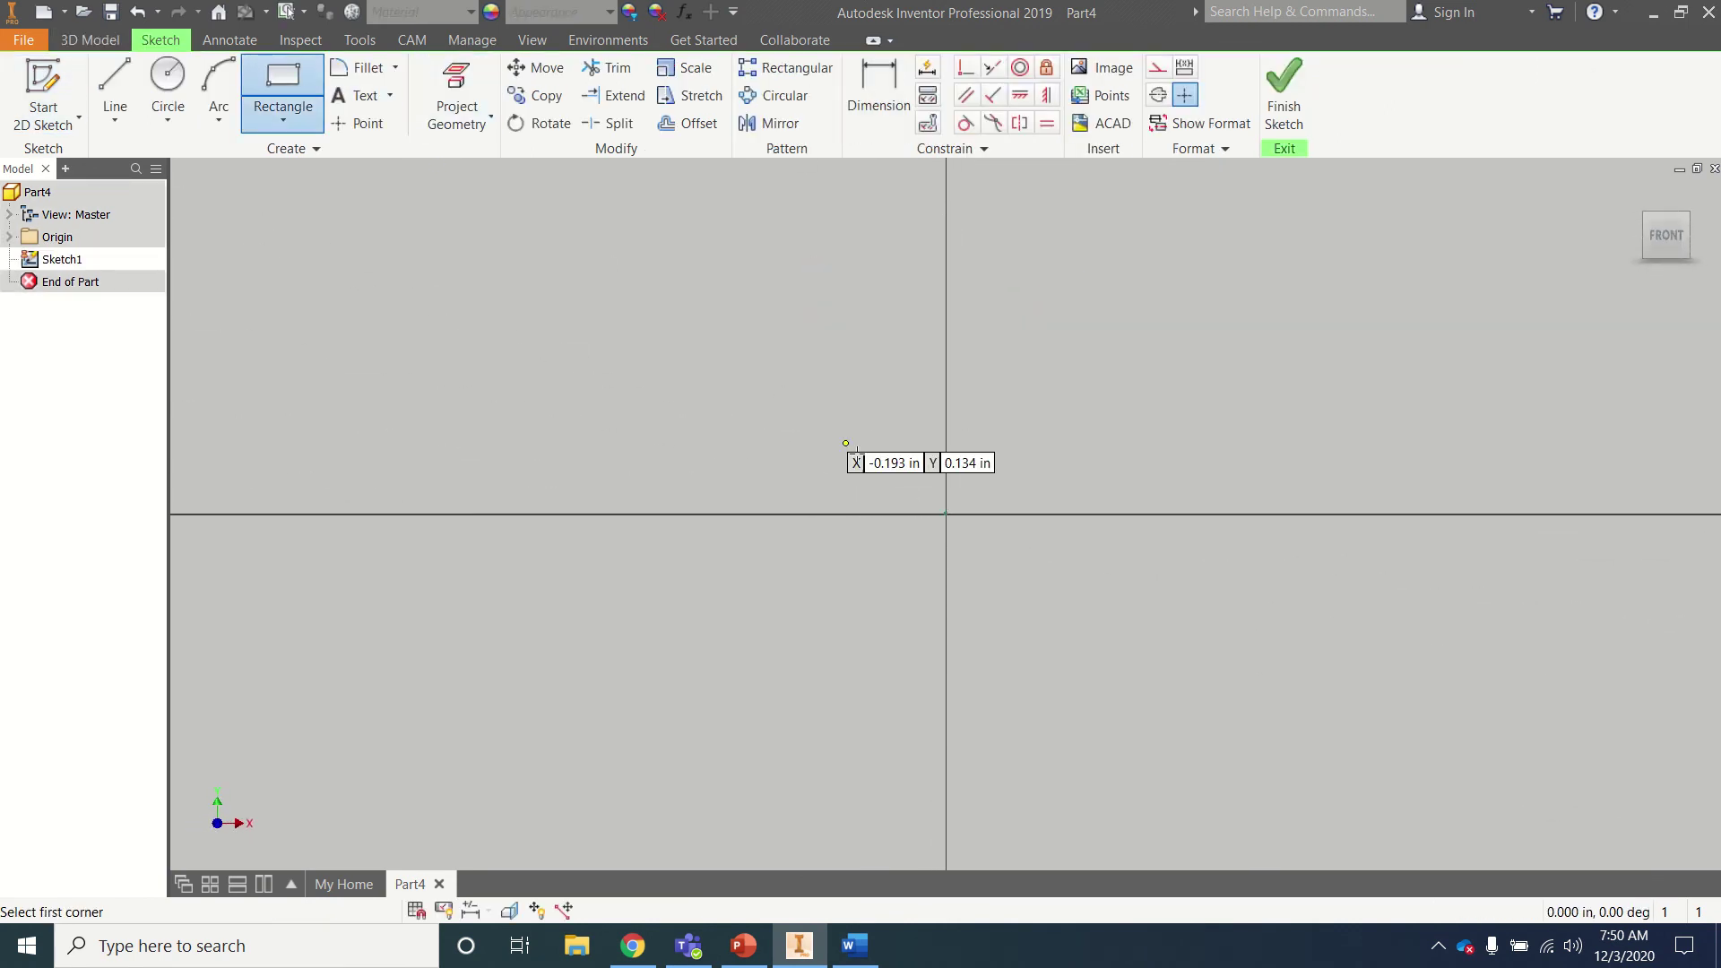
{"action": "left_click", "coordinate": [946, 514]}
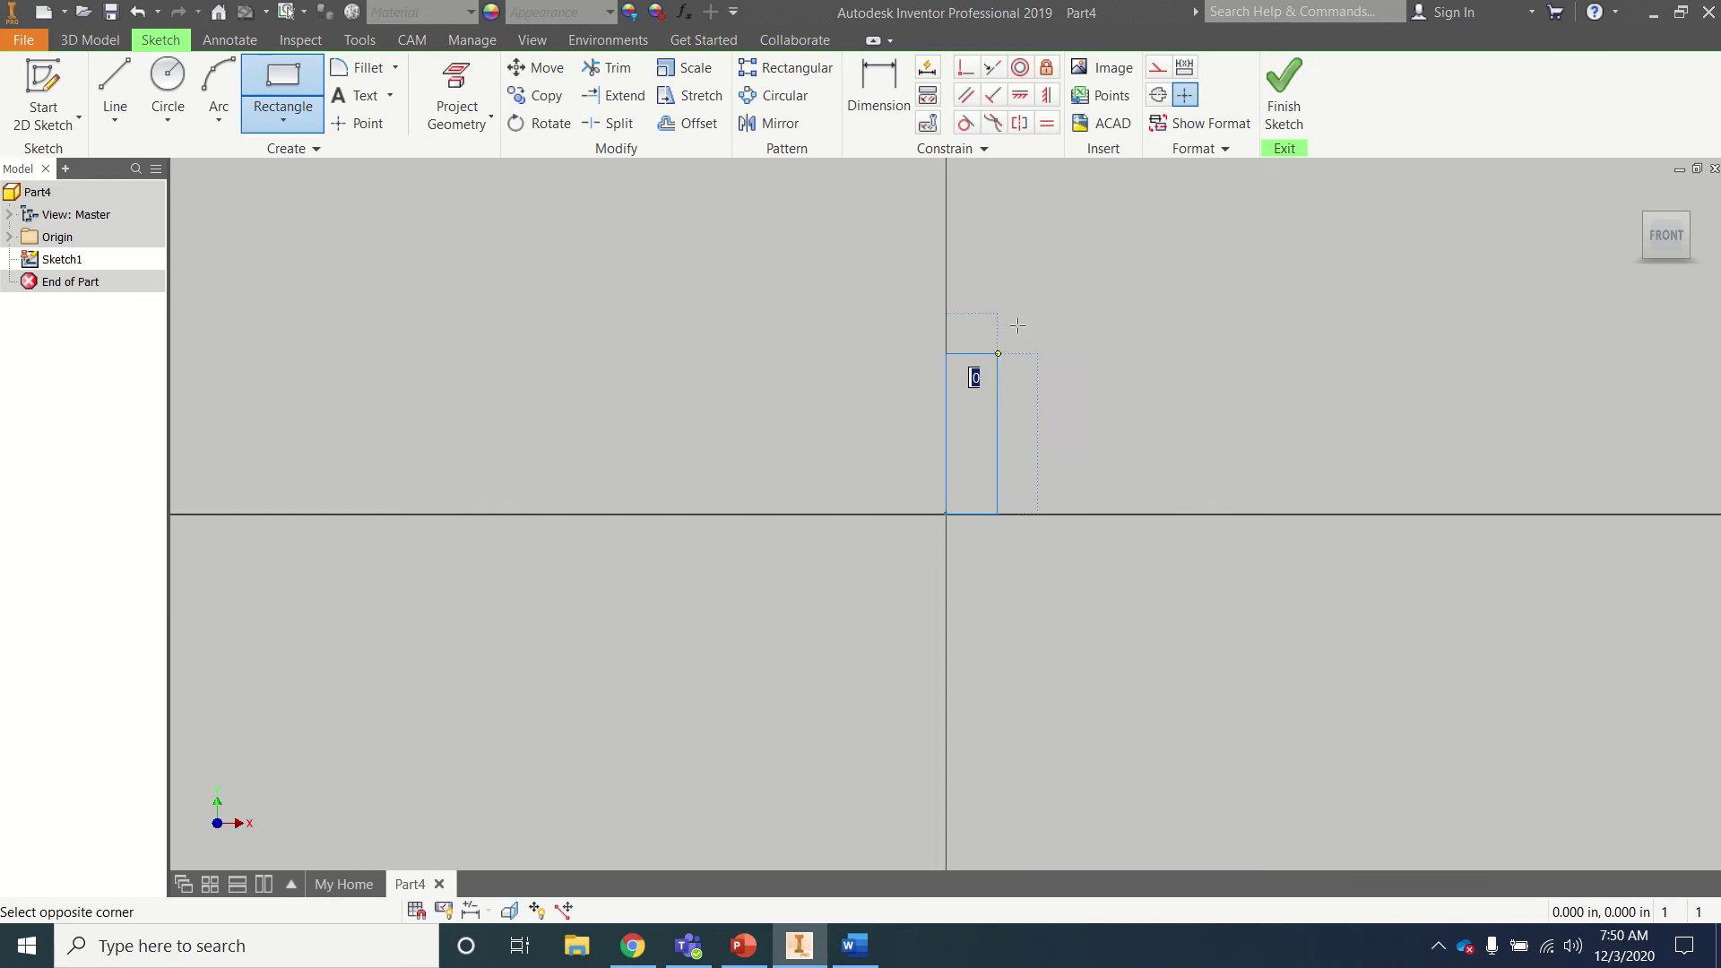
{"action": "type", "text": "5"}
{"action": "key", "text": "Tab"}
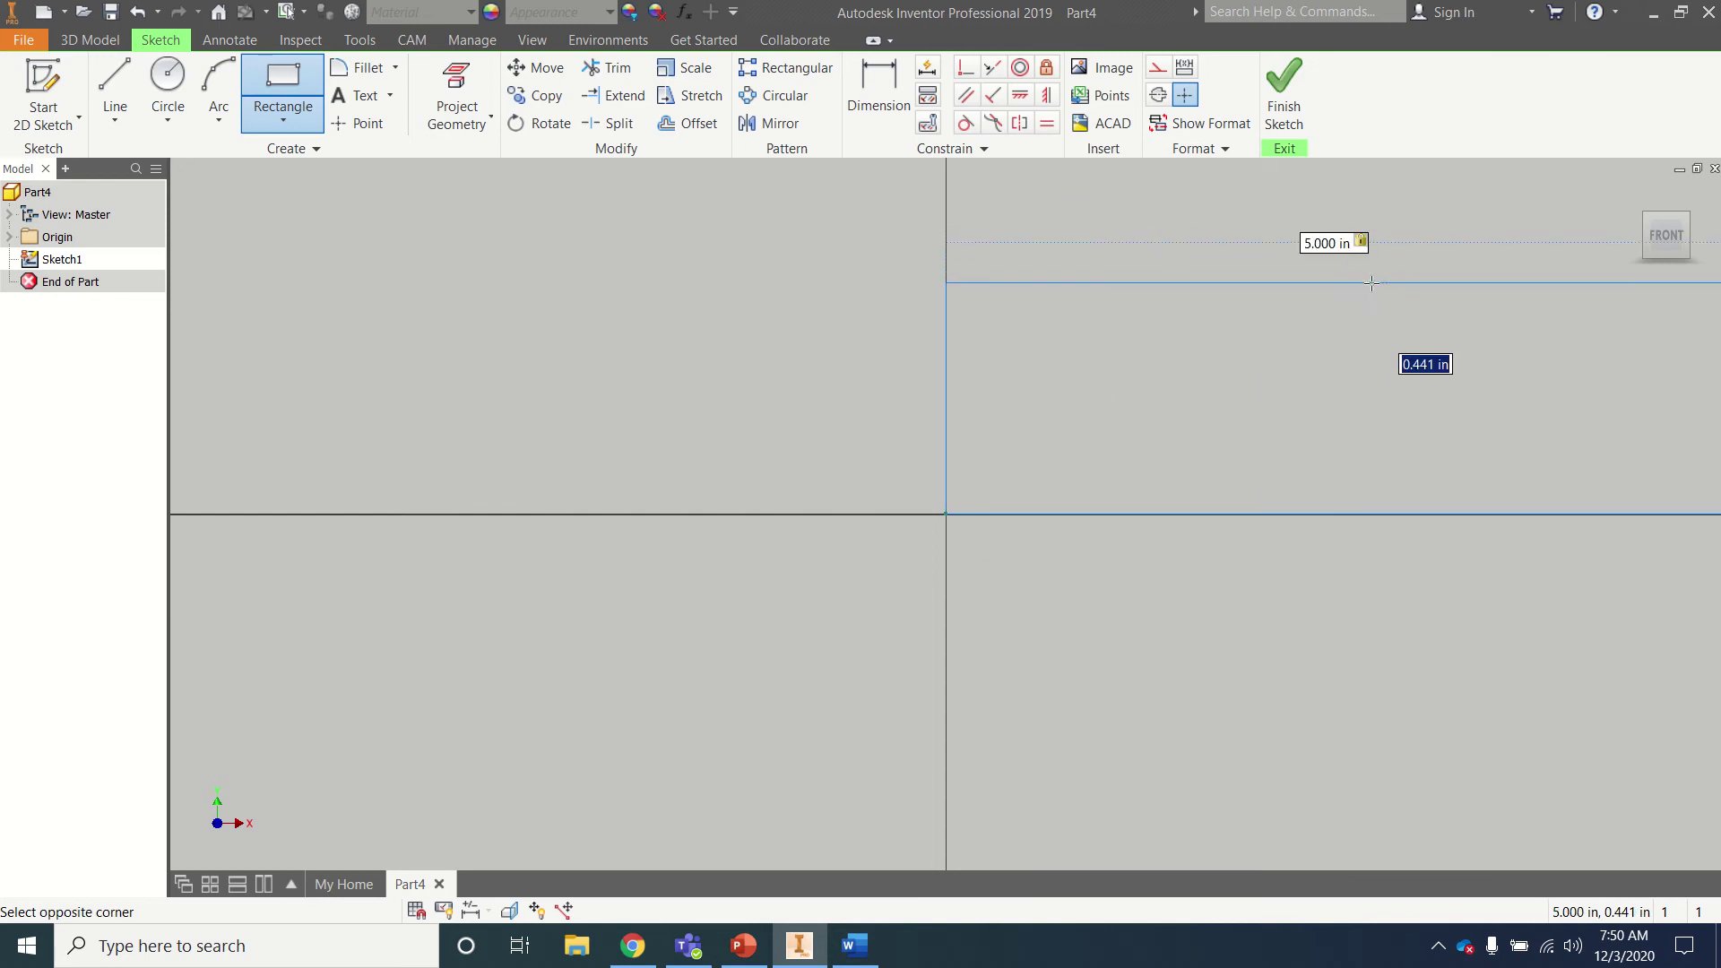
{"action": "type", "text": "2"}
{"action": "key", "text": "Return"}
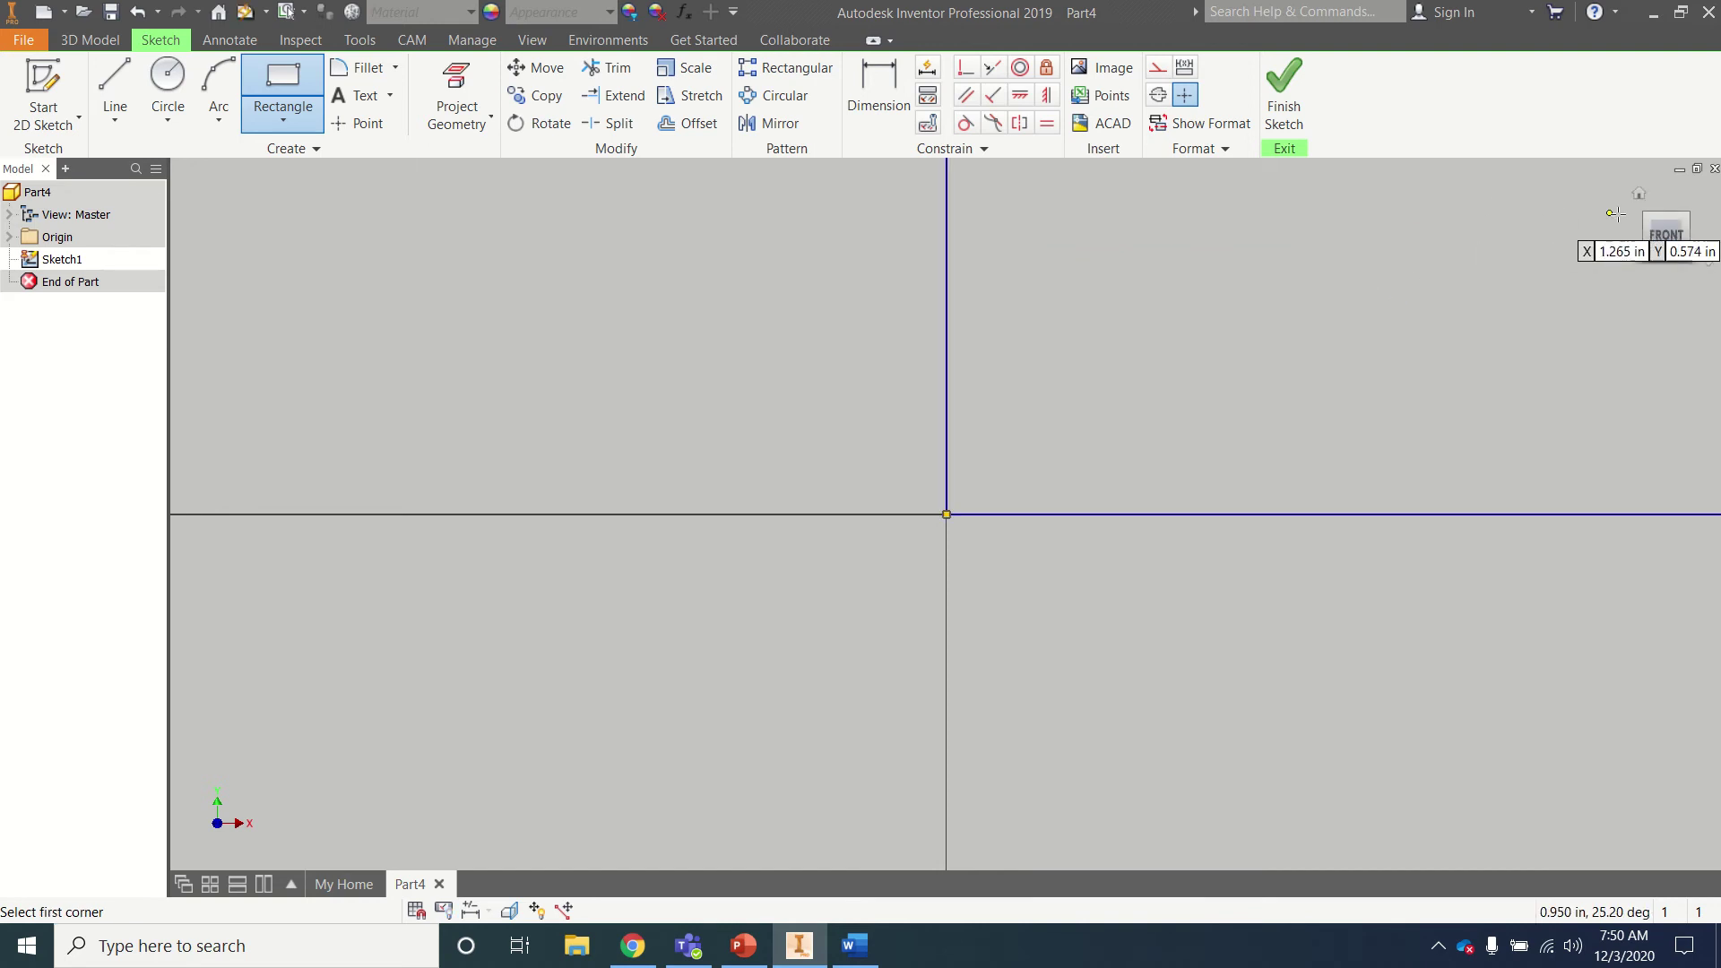
{"action": "left_click", "coordinate": [1665, 237]}
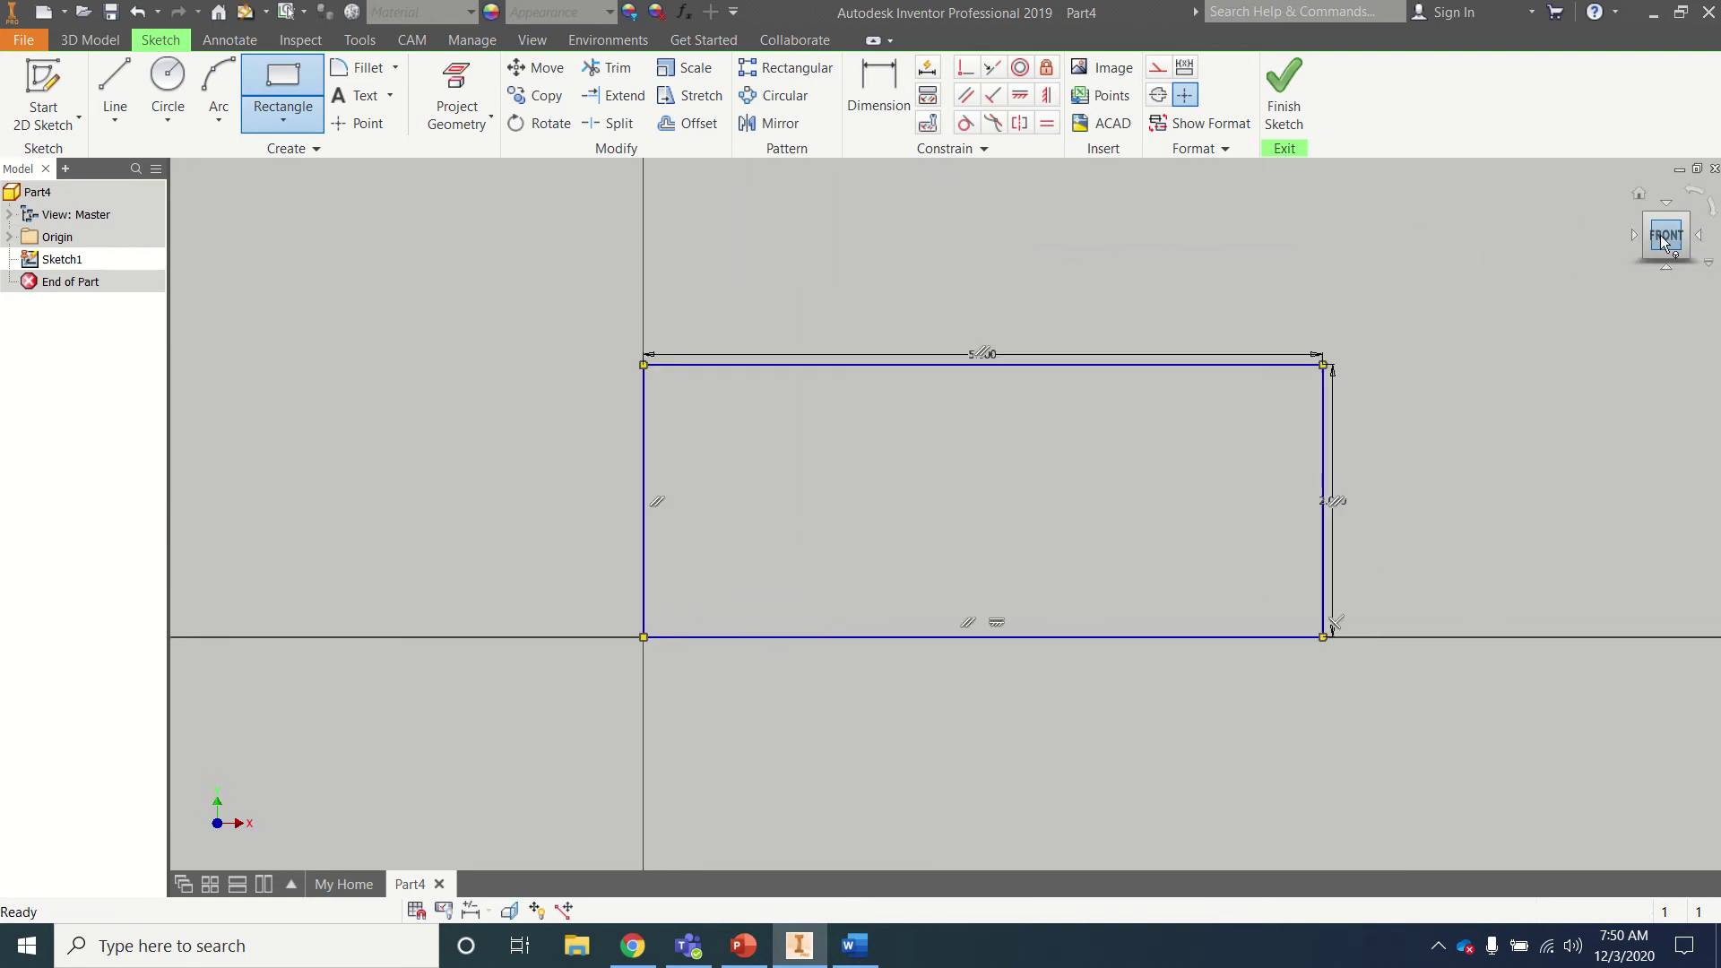
- Finish the sketch and extrude the rectangle 3 in into a solid block
{"action": "left_click", "coordinate": [1284, 94]}
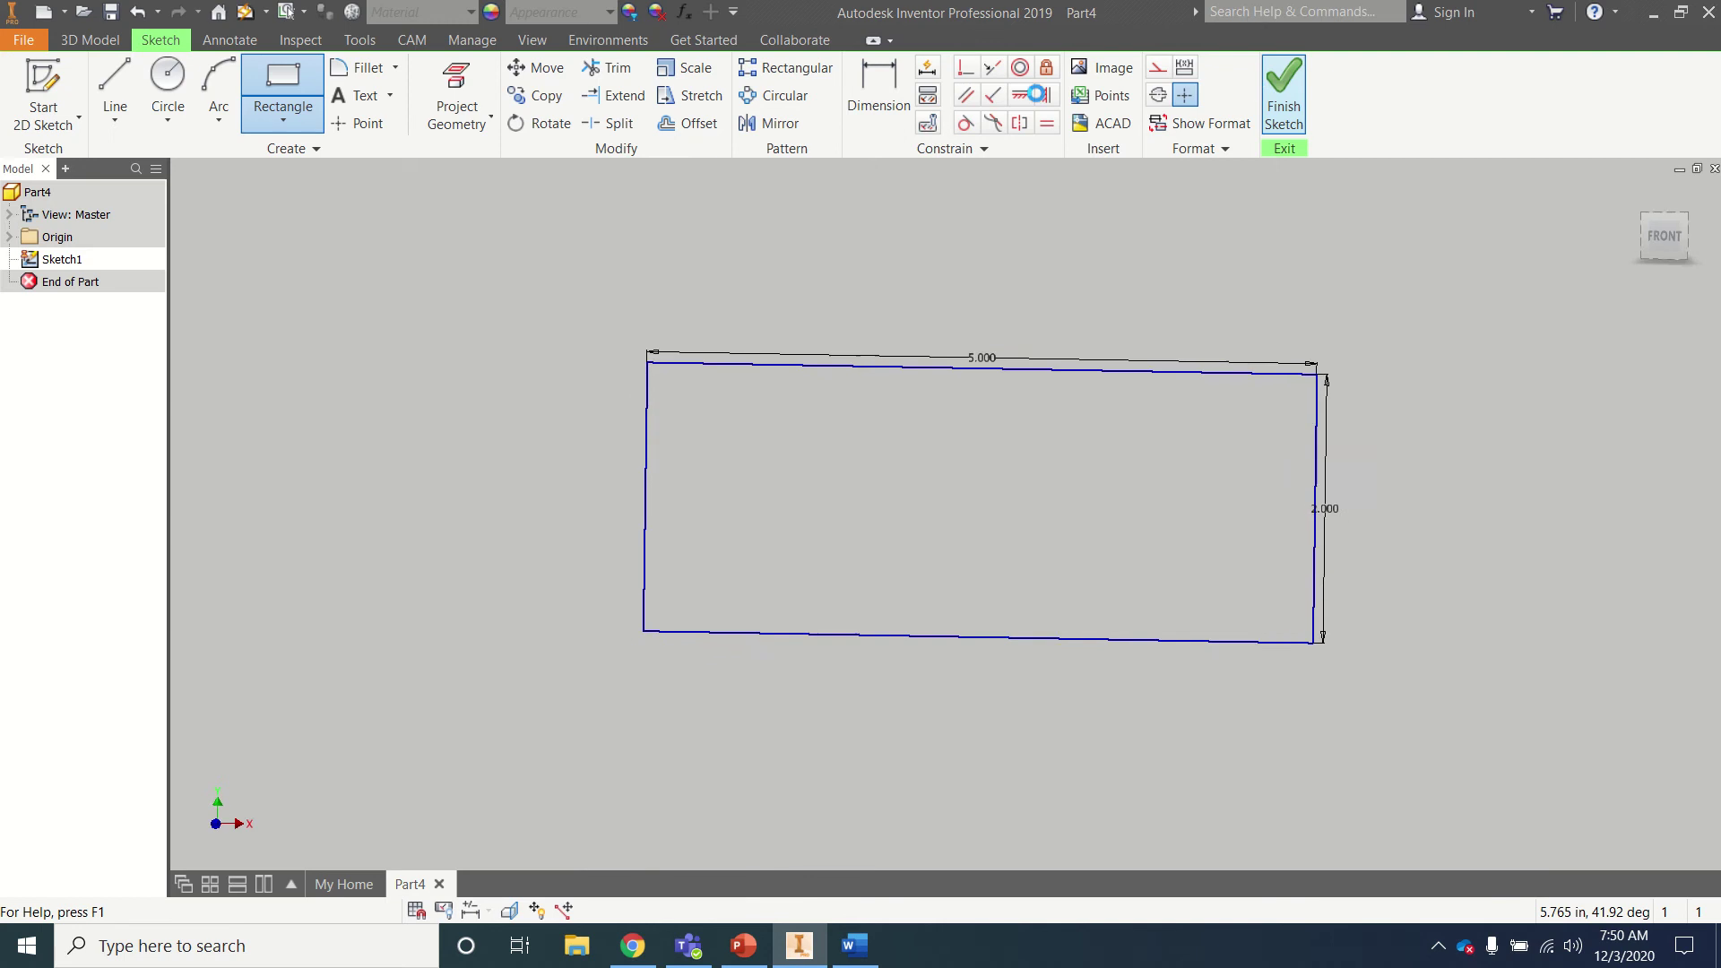
{"action": "left_click", "coordinate": [117, 90]}
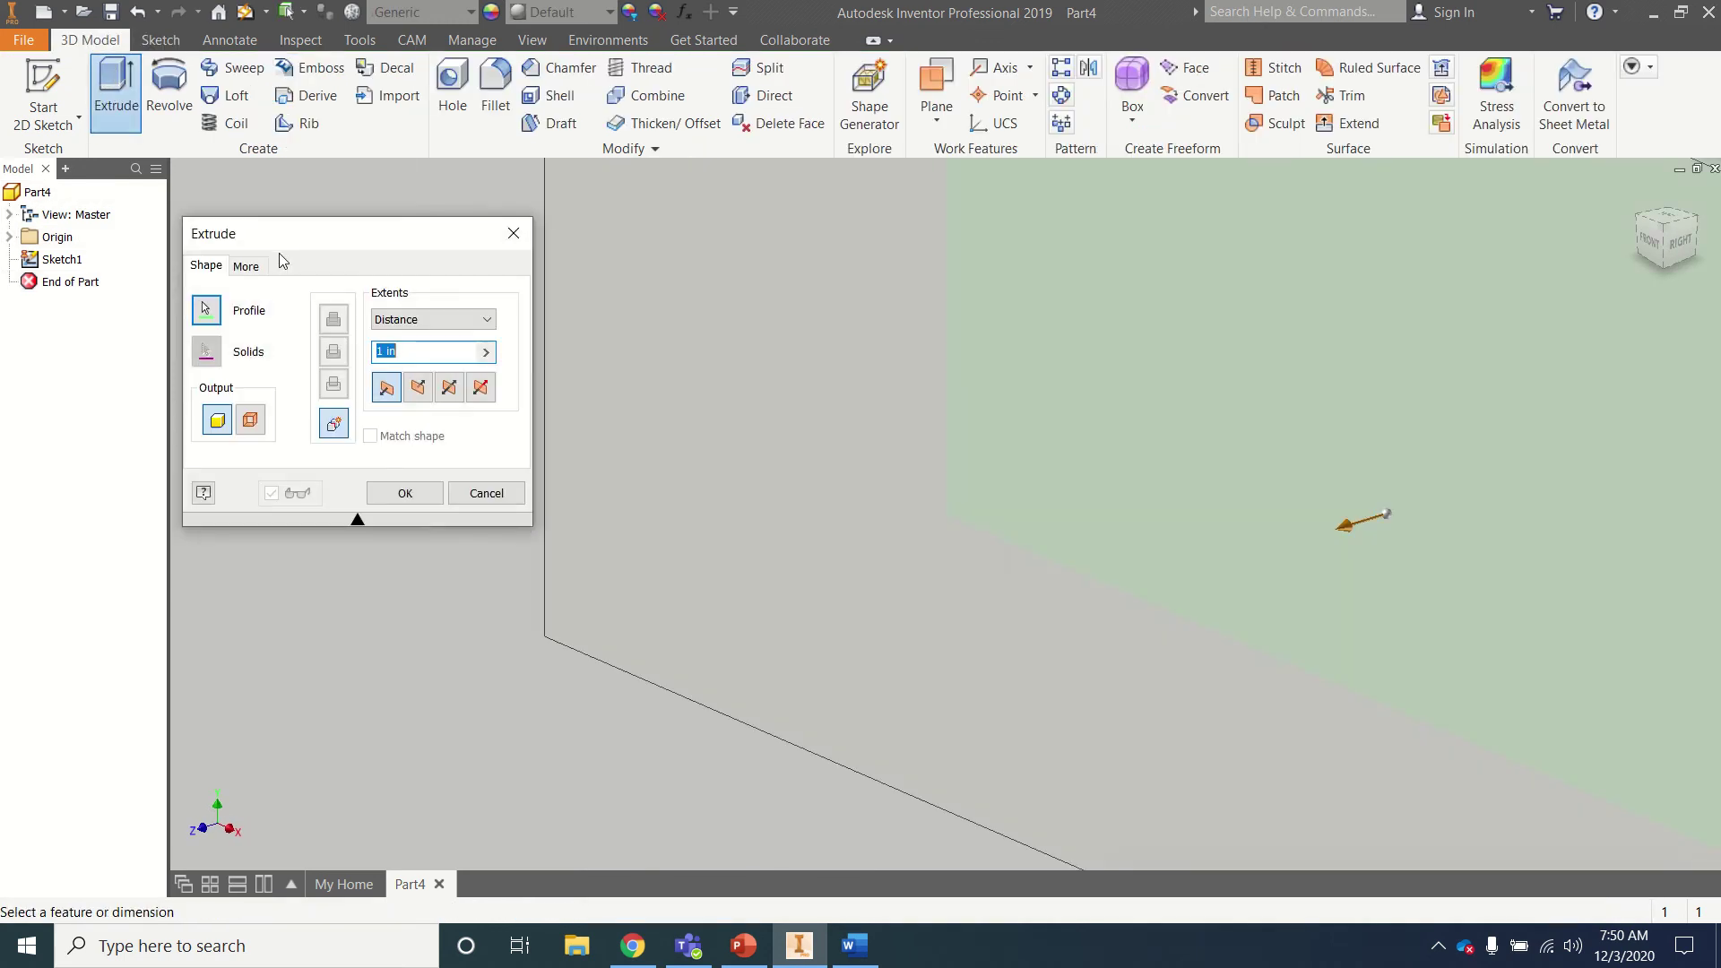
{"action": "type", "text": "3"}
{"action": "key", "text": "Return"}
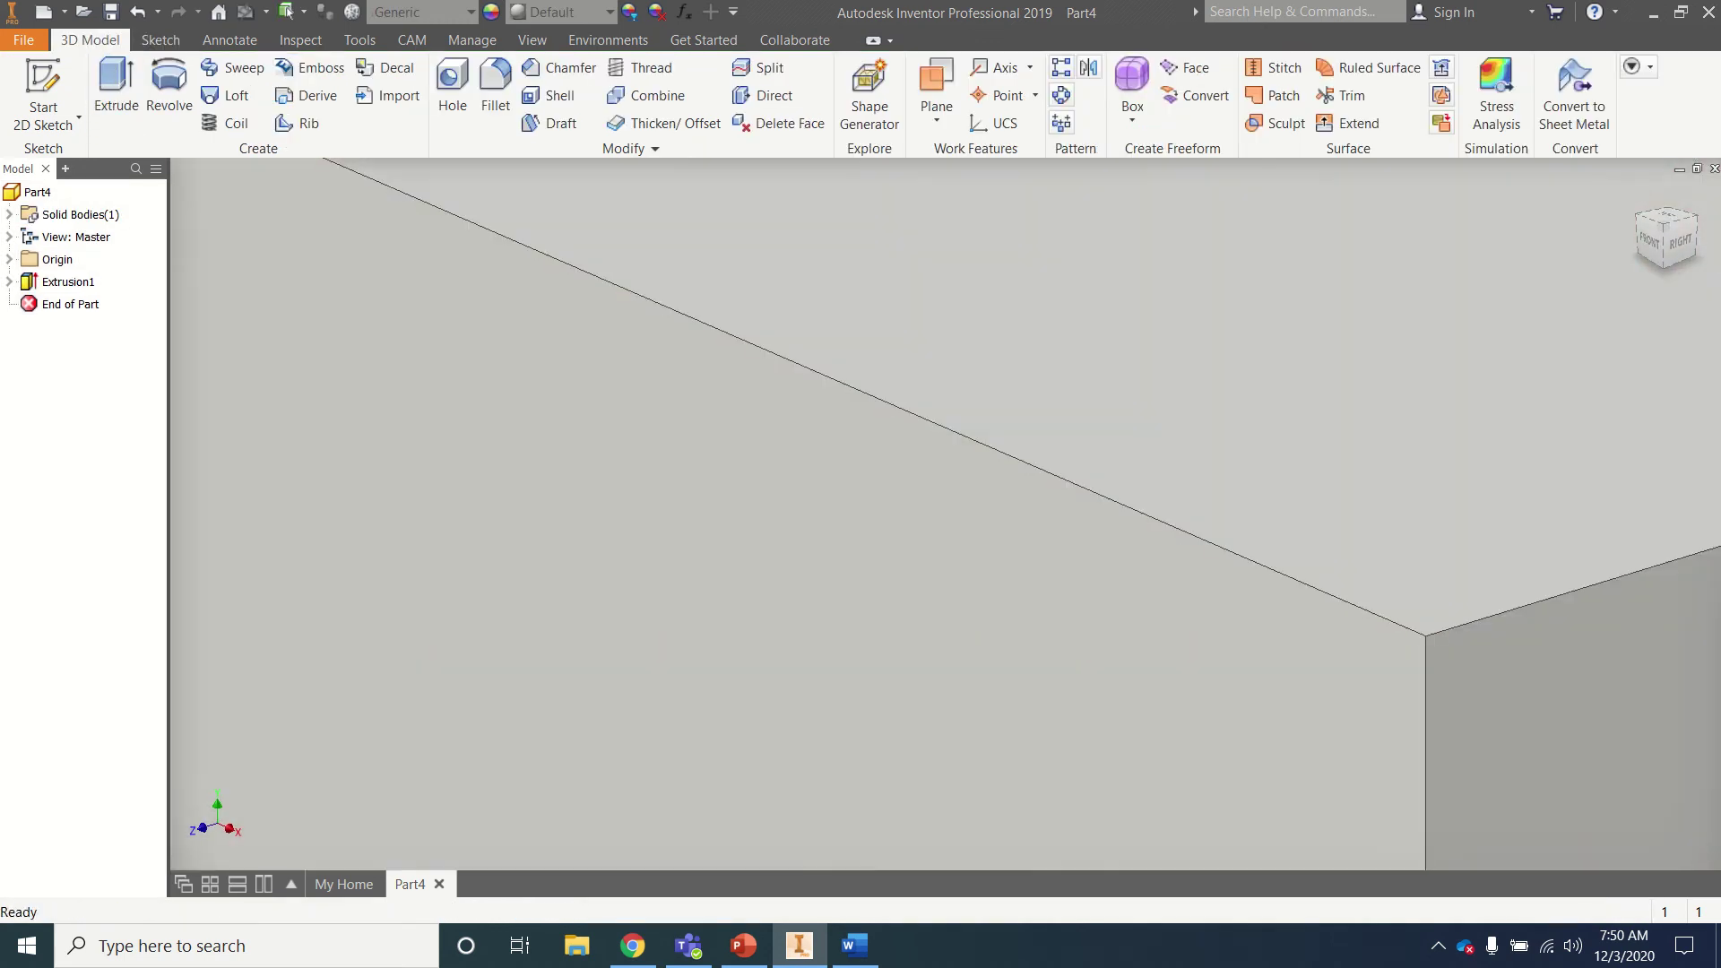
{"action": "left_click", "coordinate": [1639, 194]}
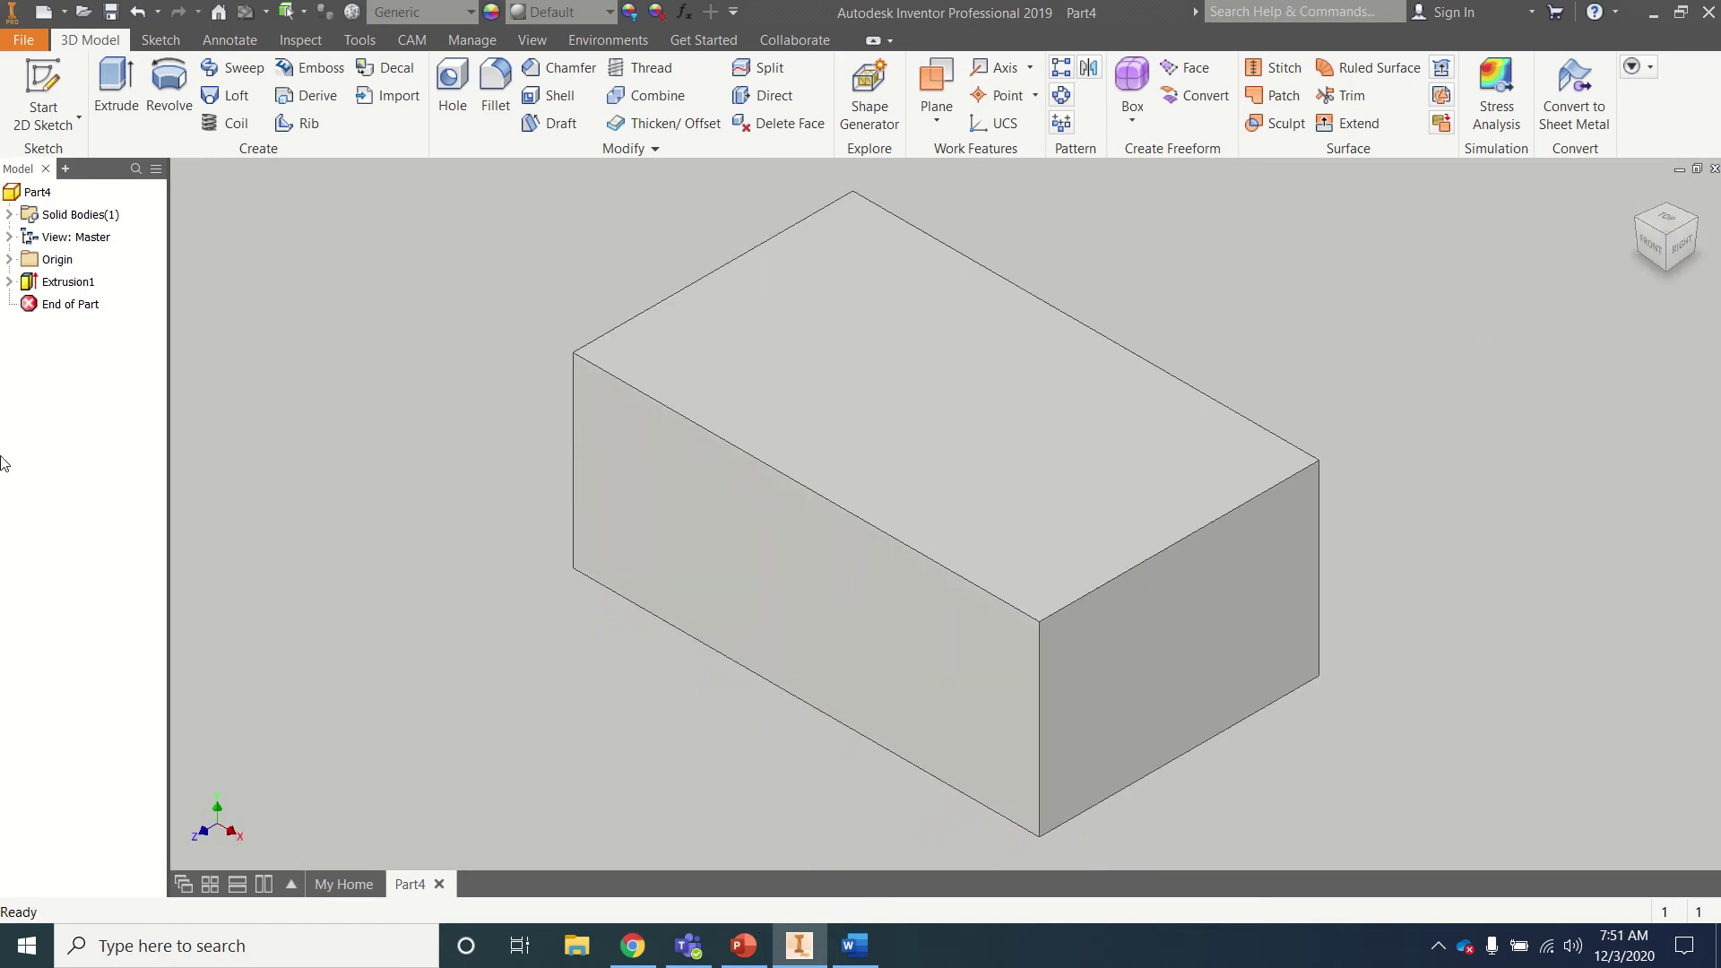
- Start a sketch on the block's front face and place four points at mid-height, about 0.66, 1.63, 2.47 and 3.48 in from its left edge
{"action": "left_click", "coordinate": [41, 100]}
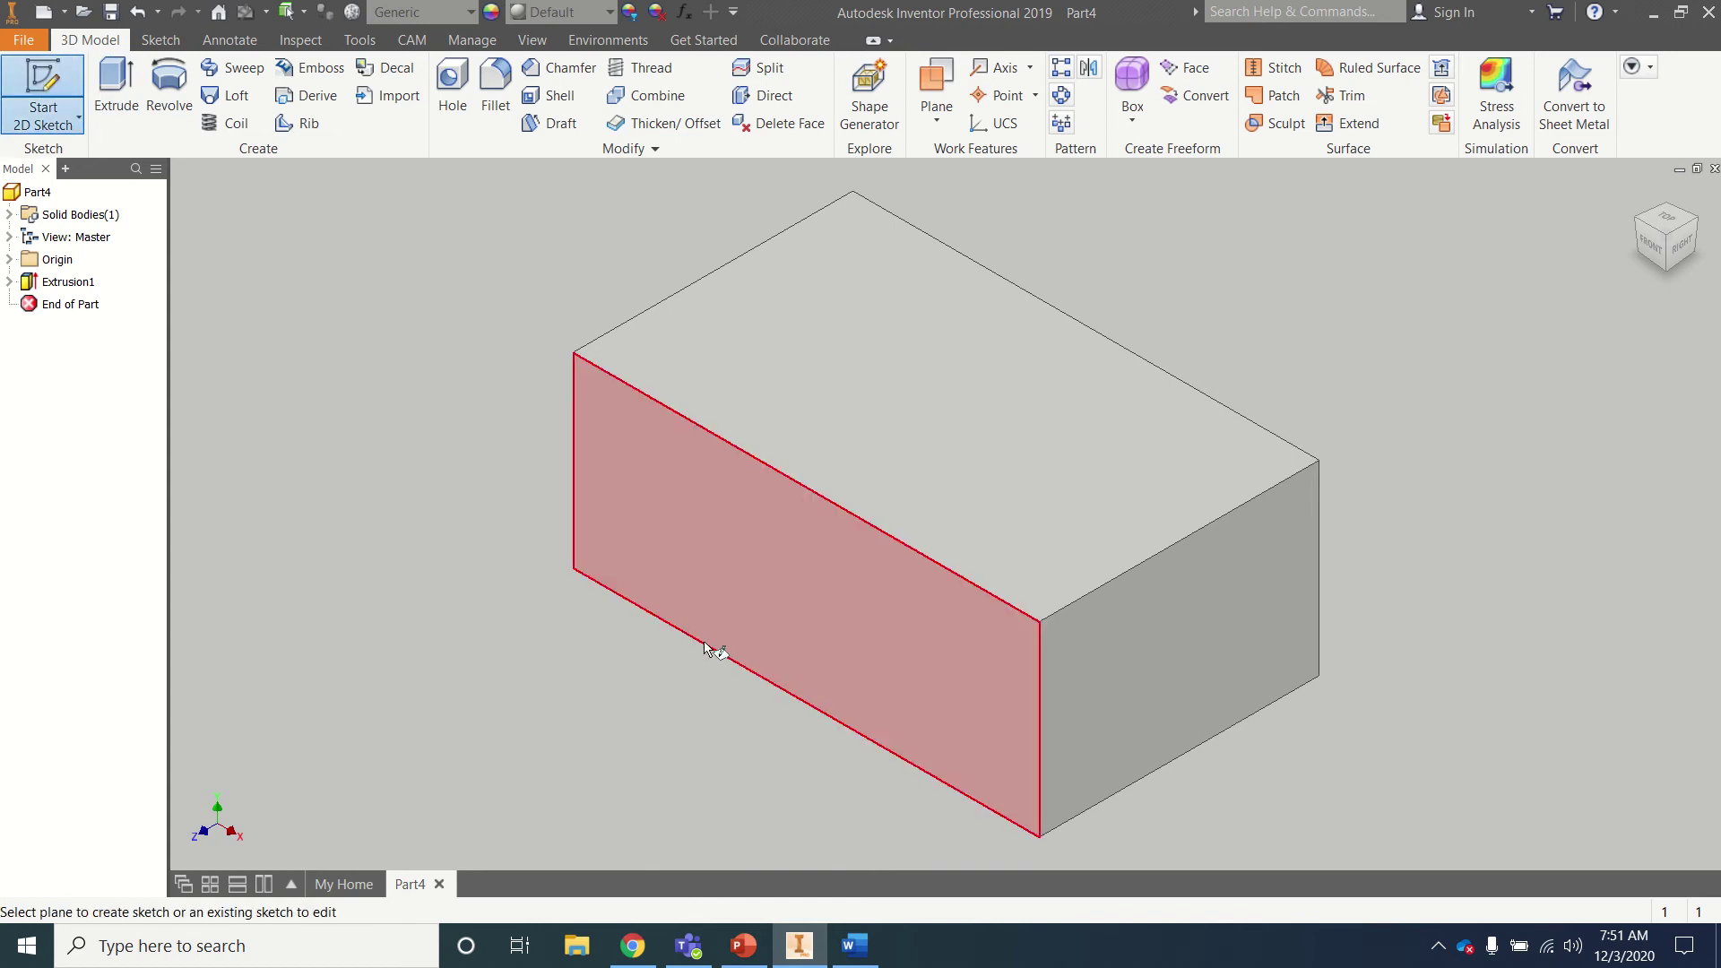
{"action": "left_click", "coordinate": [728, 592]}
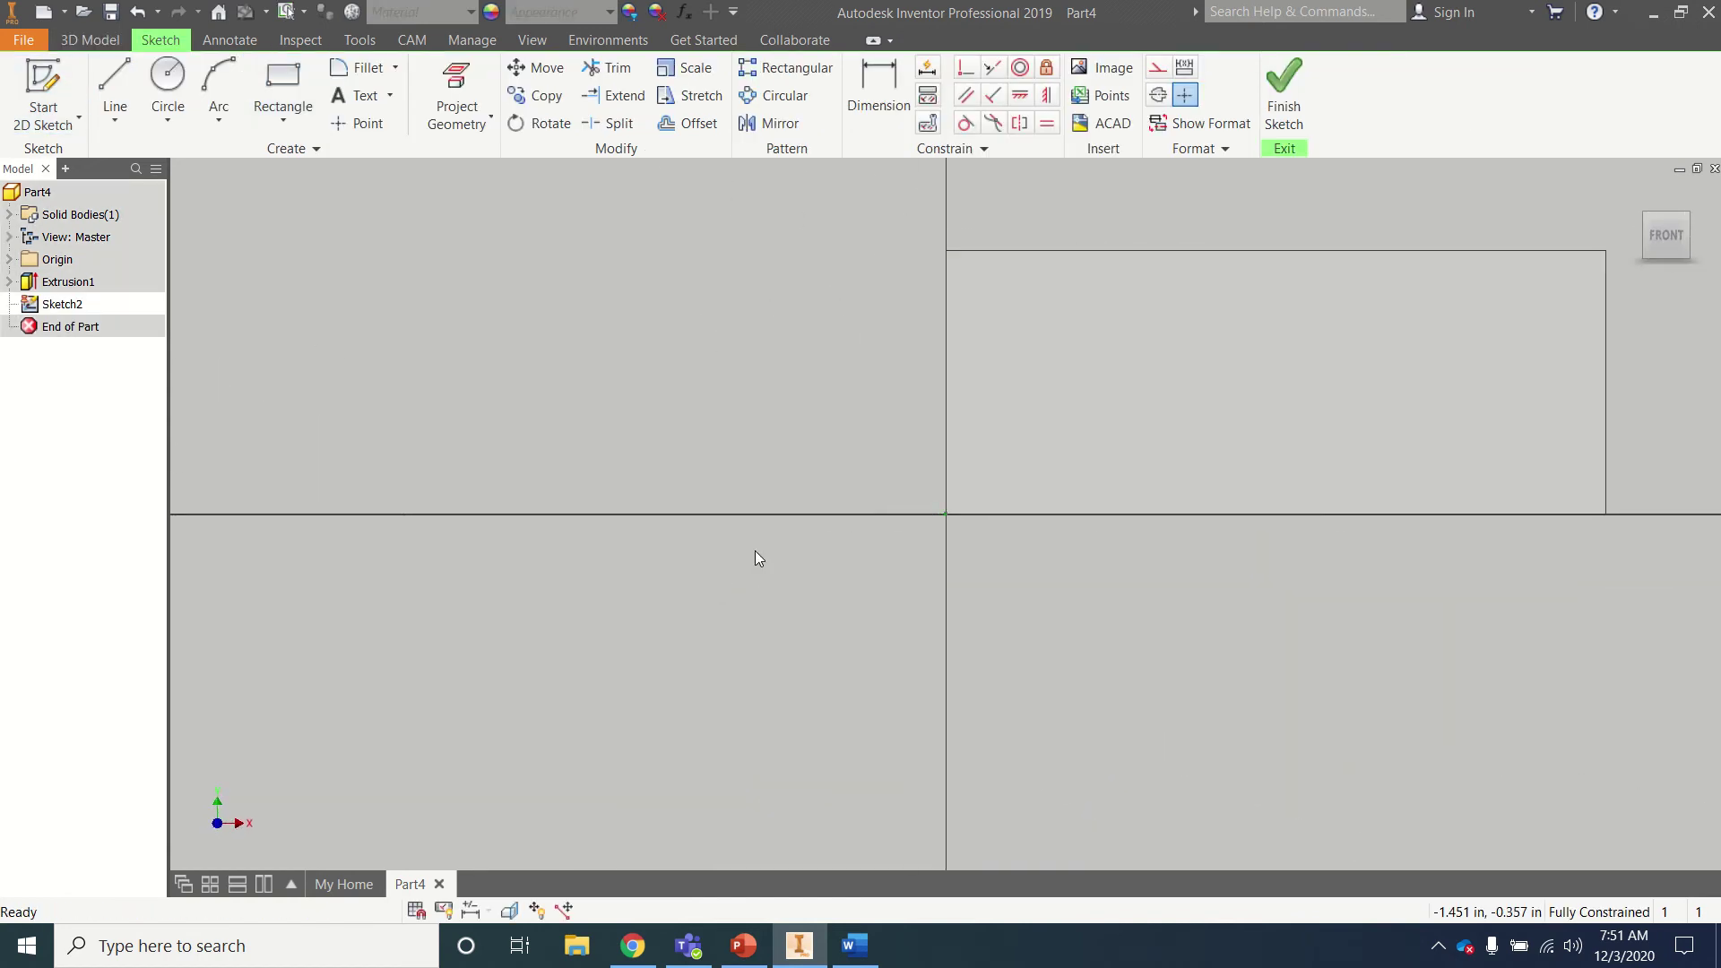
{"action": "middle_click_drag", "start_coordinate": [1035, 438], "coordinate": [619, 557]}
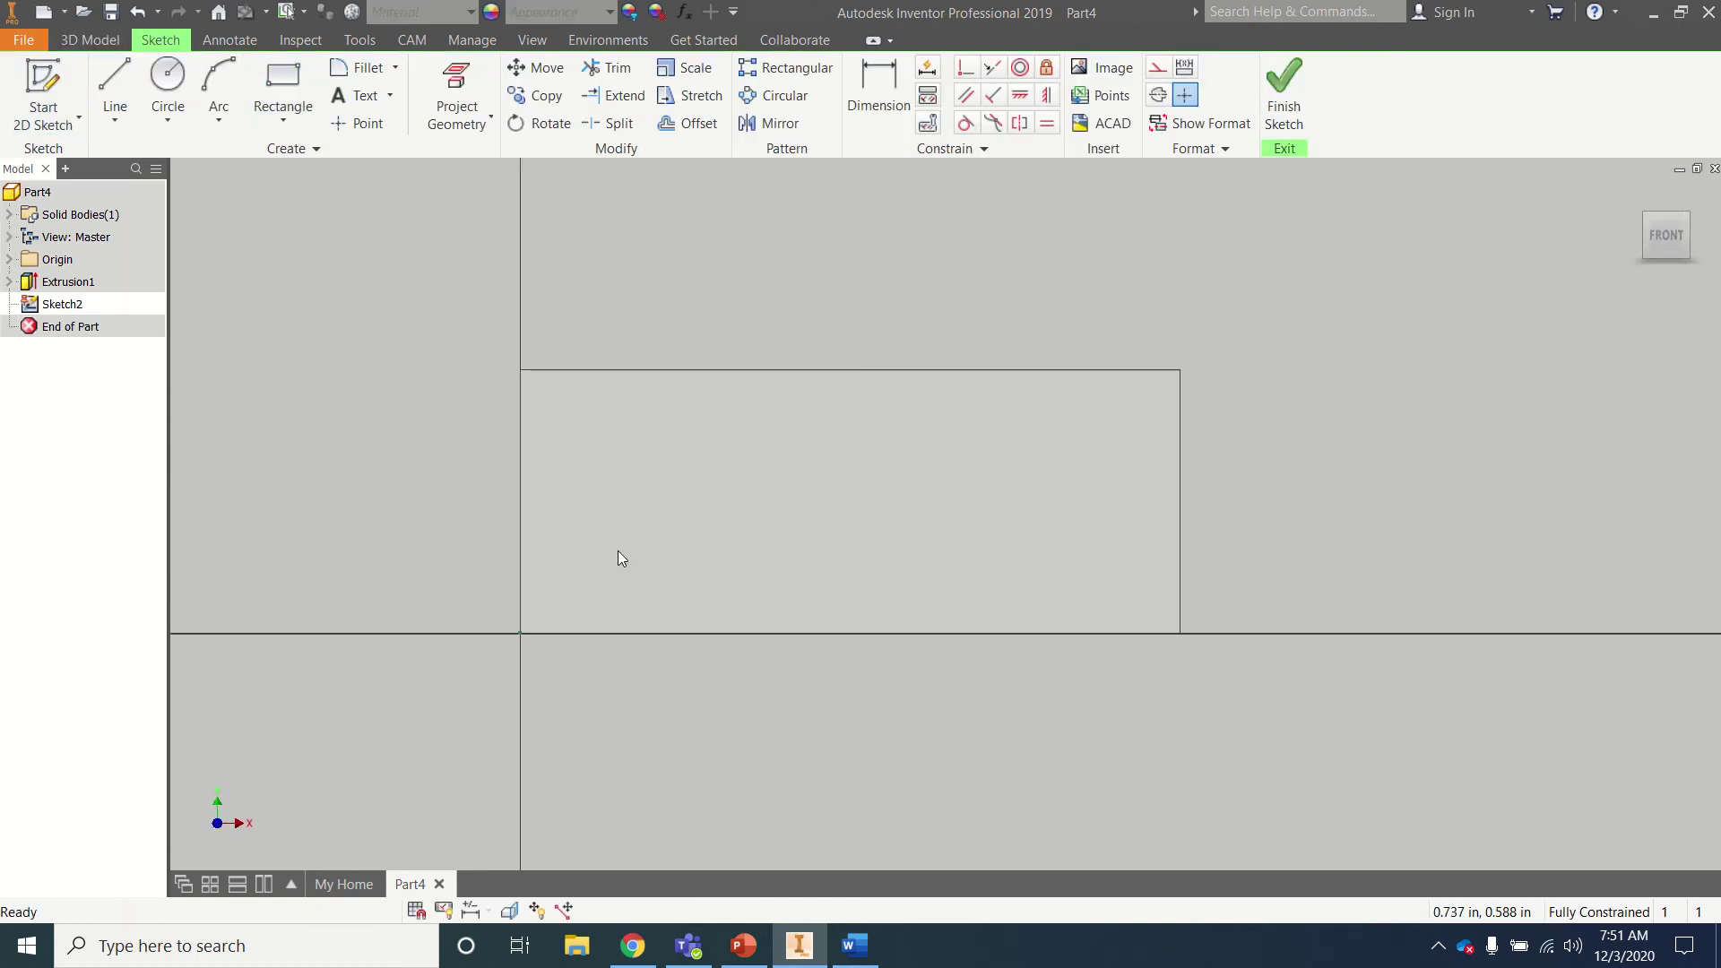
{"action": "left_click", "coordinate": [339, 124]}
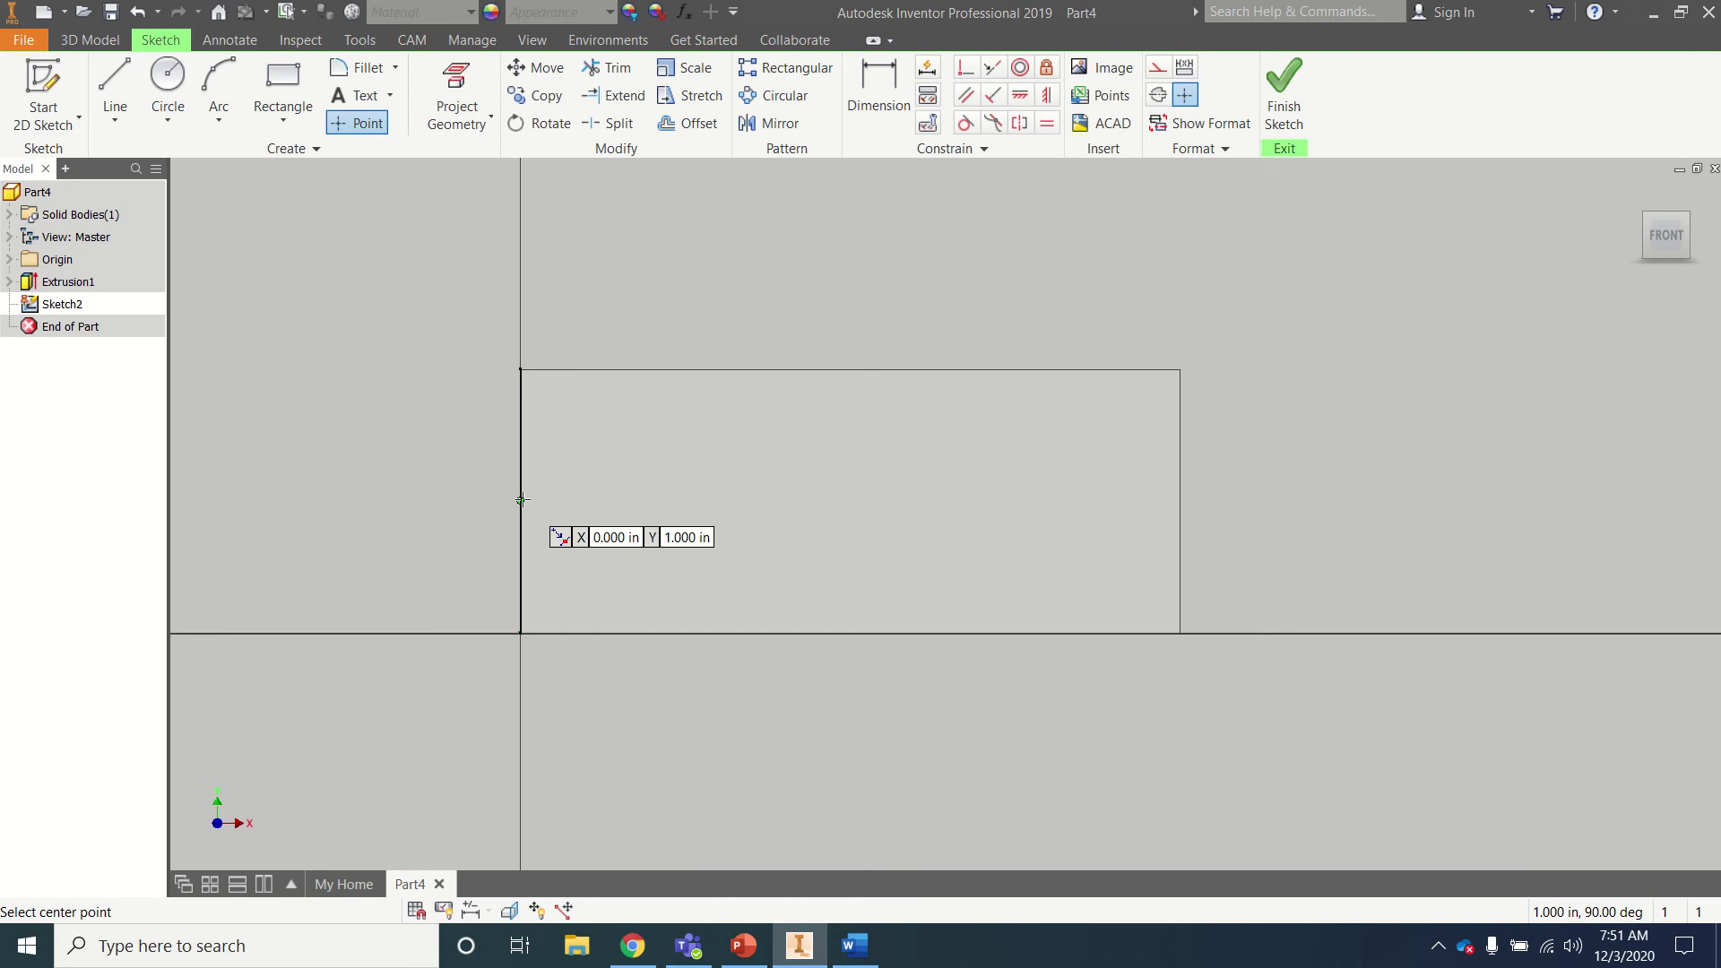
{"action": "left_click", "coordinate": [606, 501]}
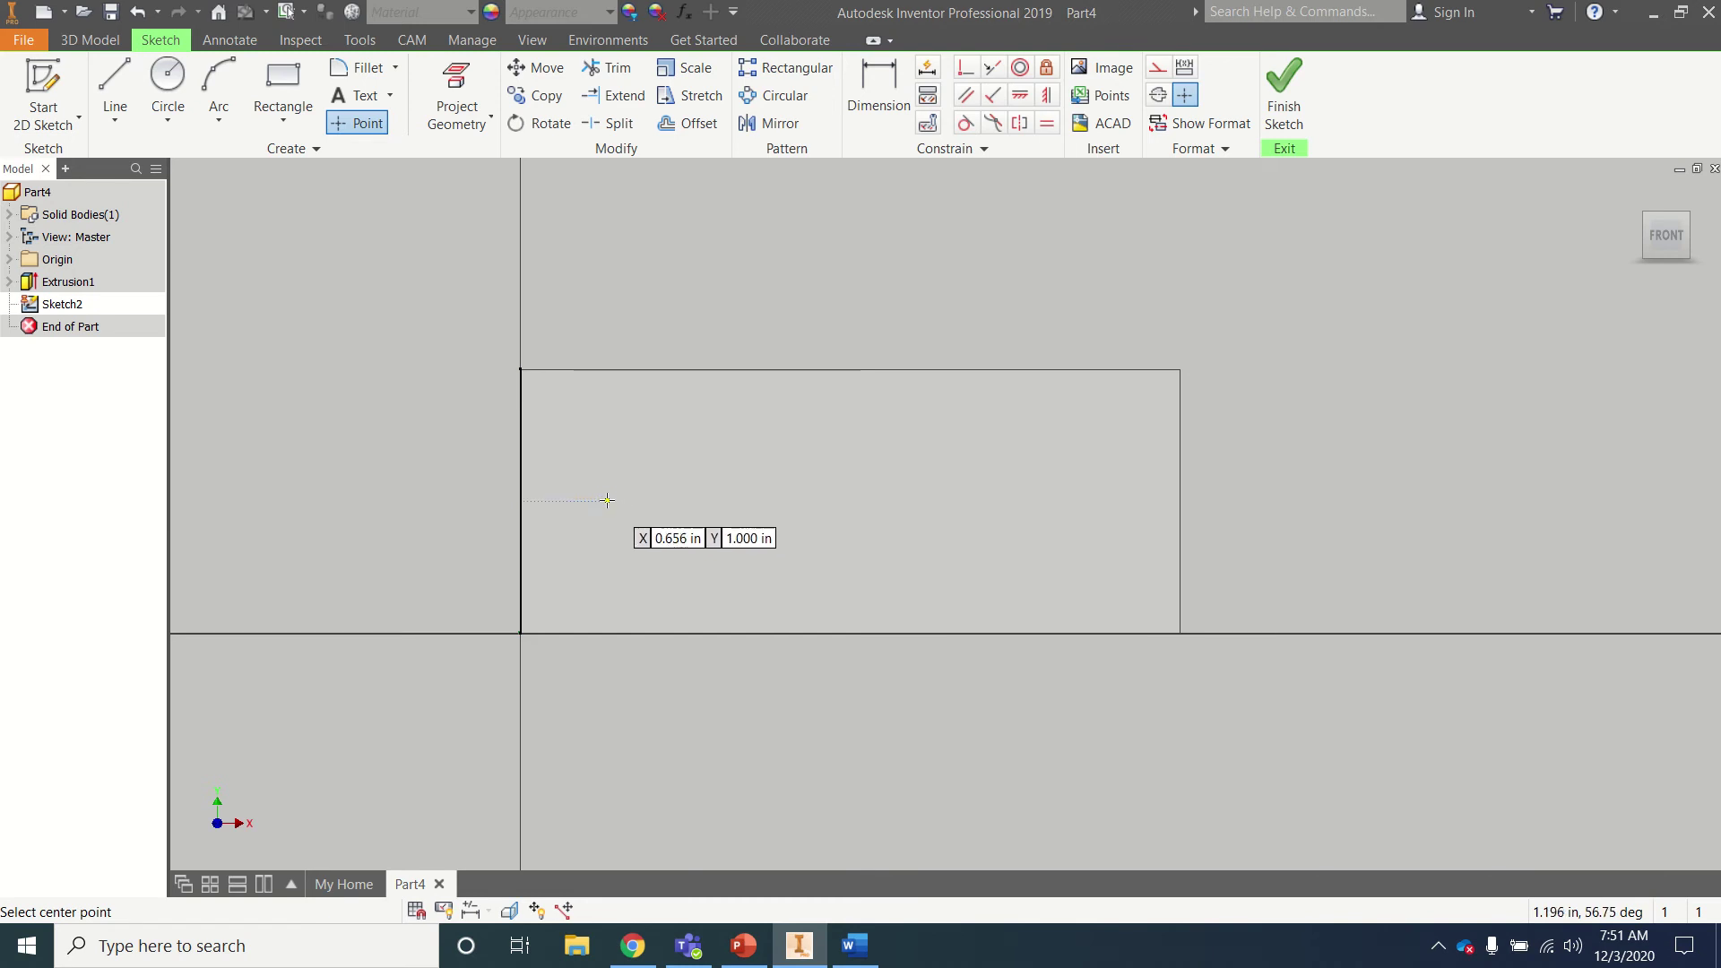
{"action": "left_click", "coordinate": [735, 501]}
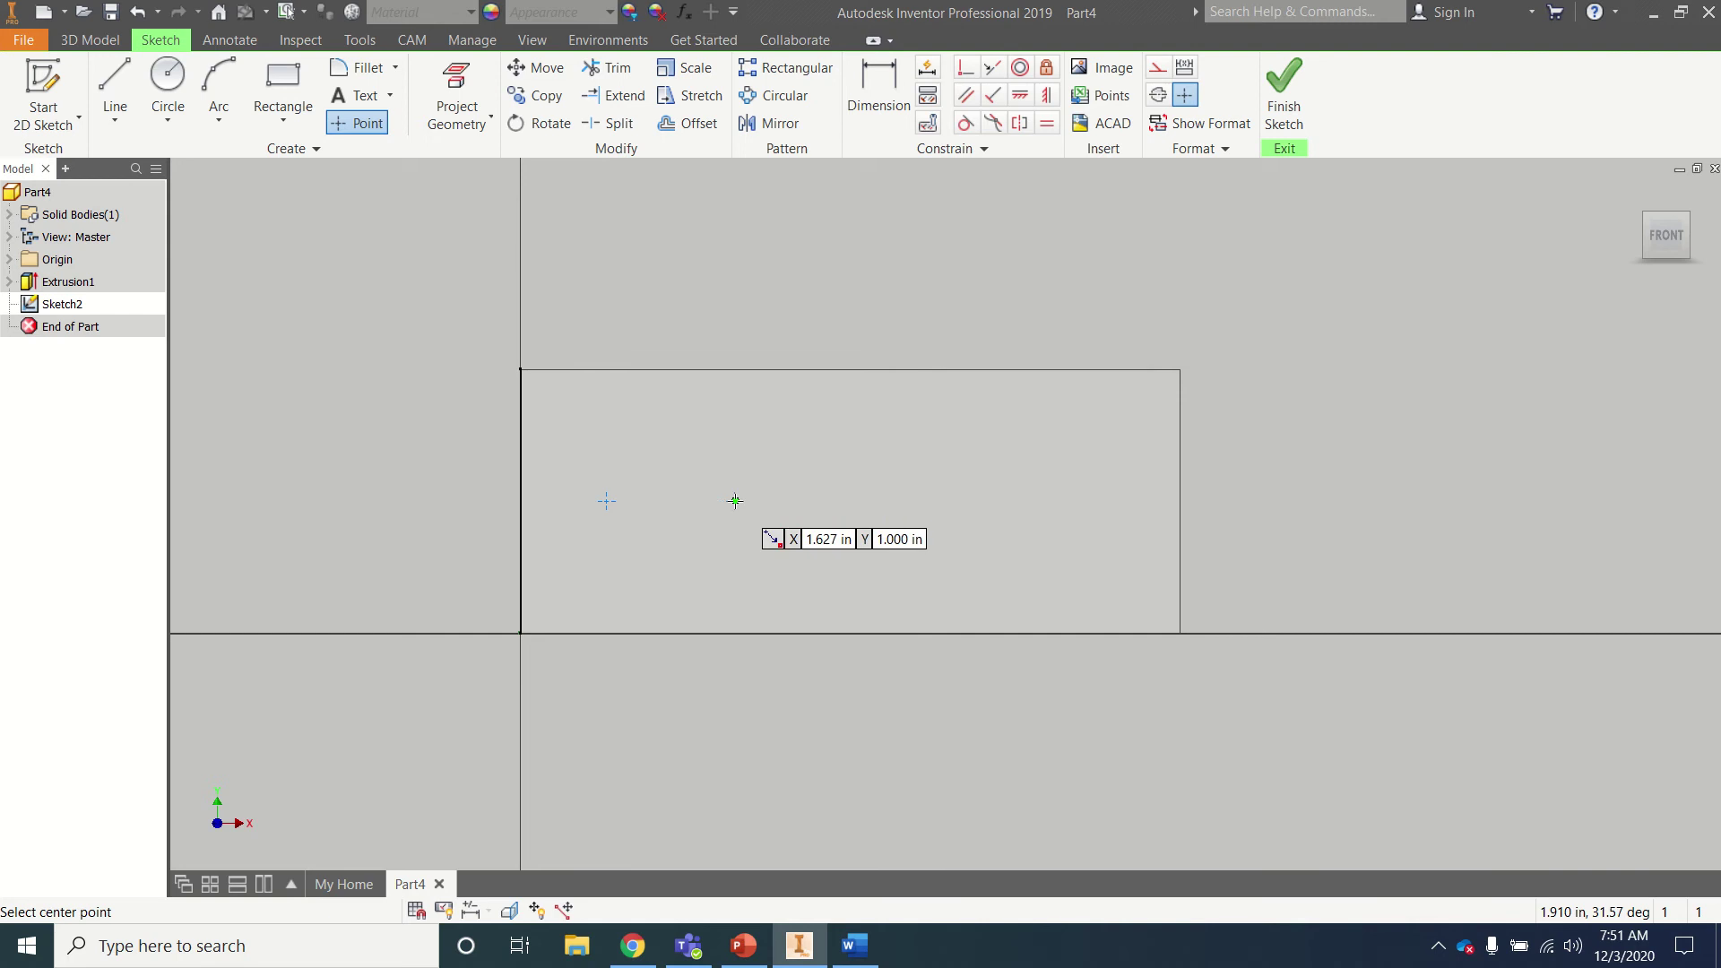
{"action": "left_click", "coordinate": [845, 501]}
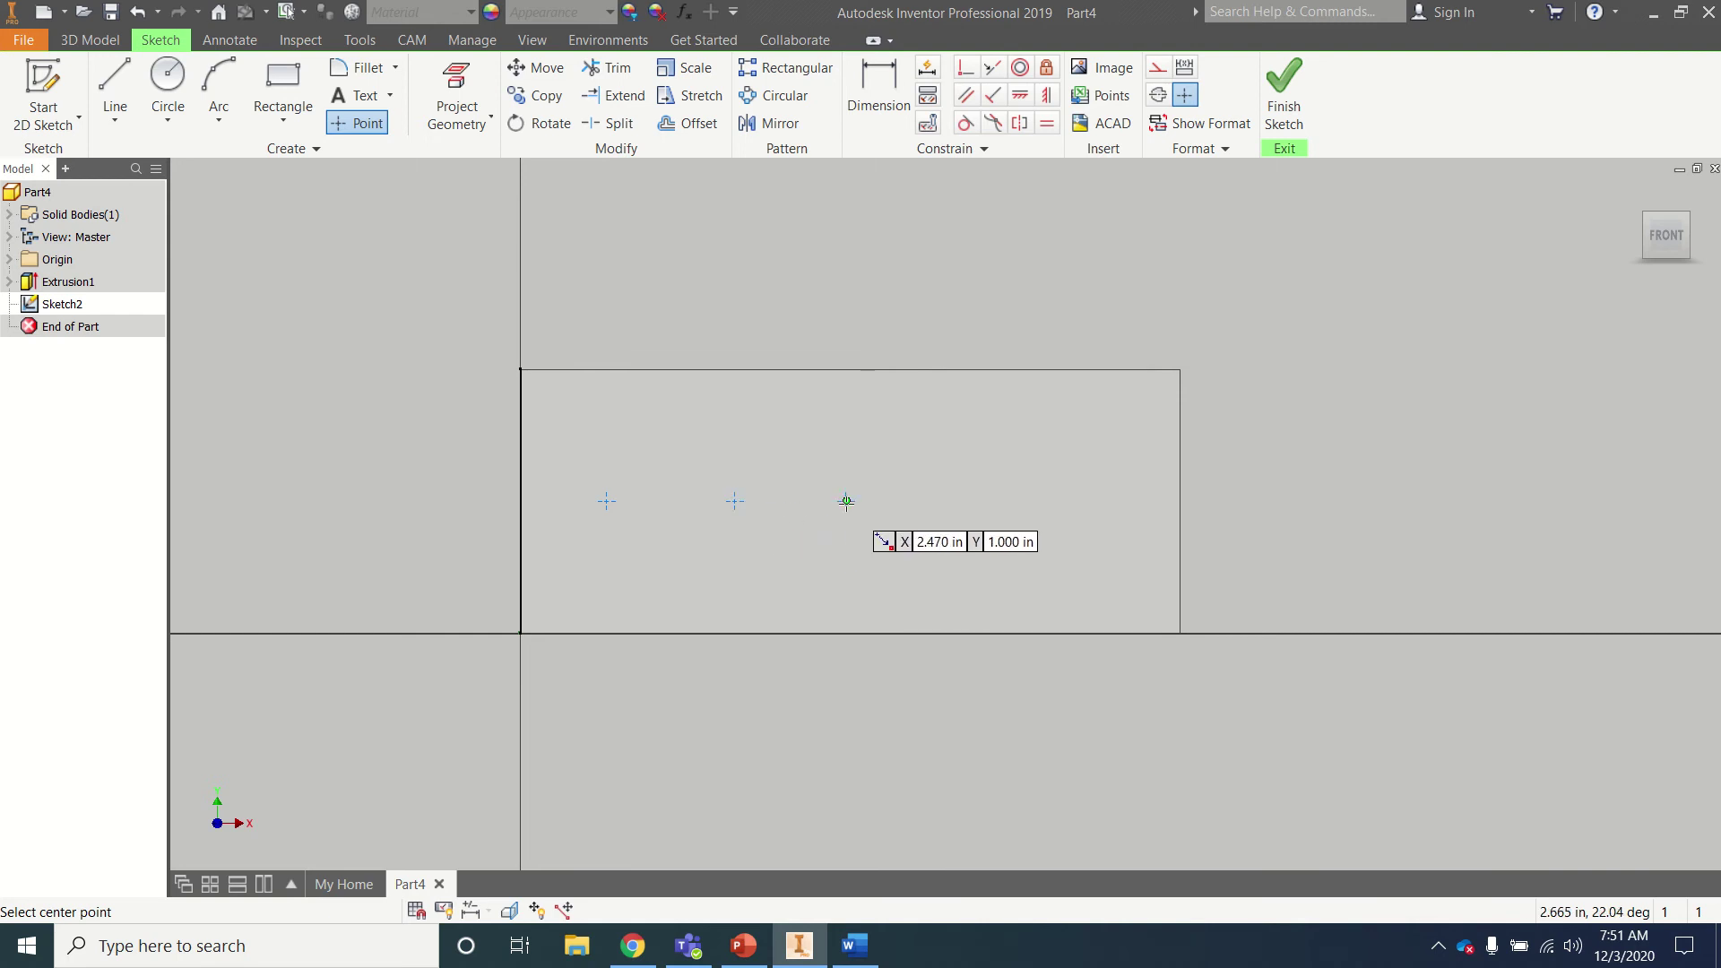
{"action": "left_click", "coordinate": [978, 501]}
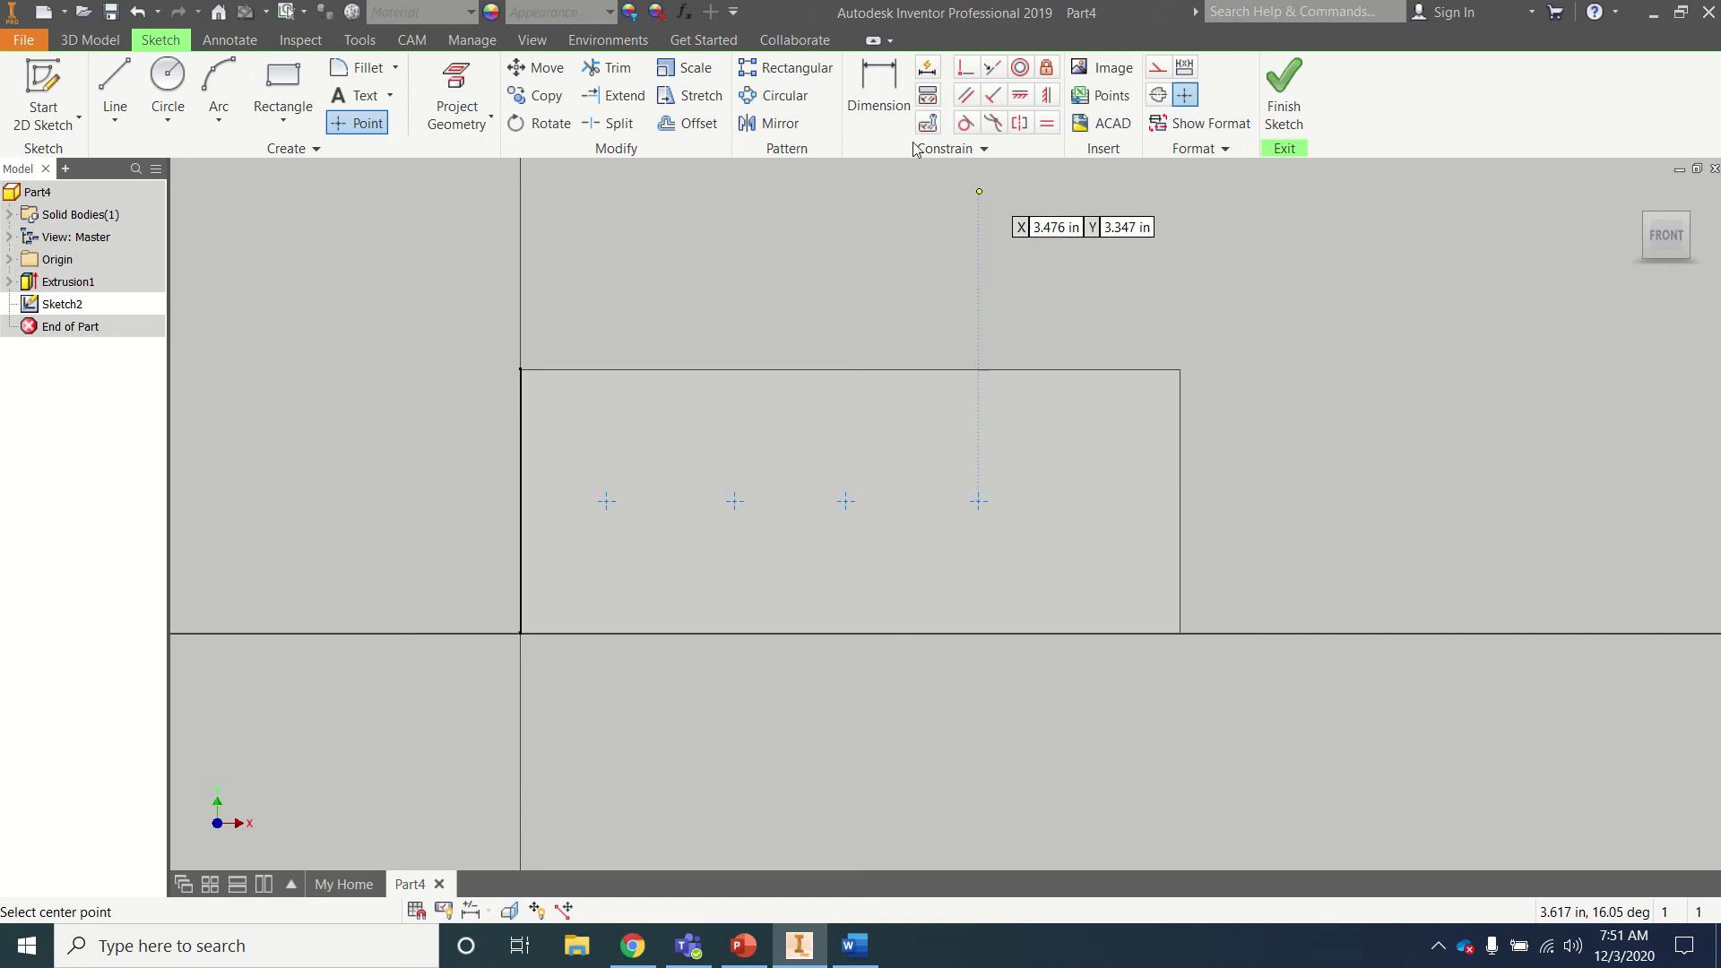
- Dimension the leftmost point's height above the face's bottom edge as 1 in
{"action": "left_click", "coordinate": [879, 85]}
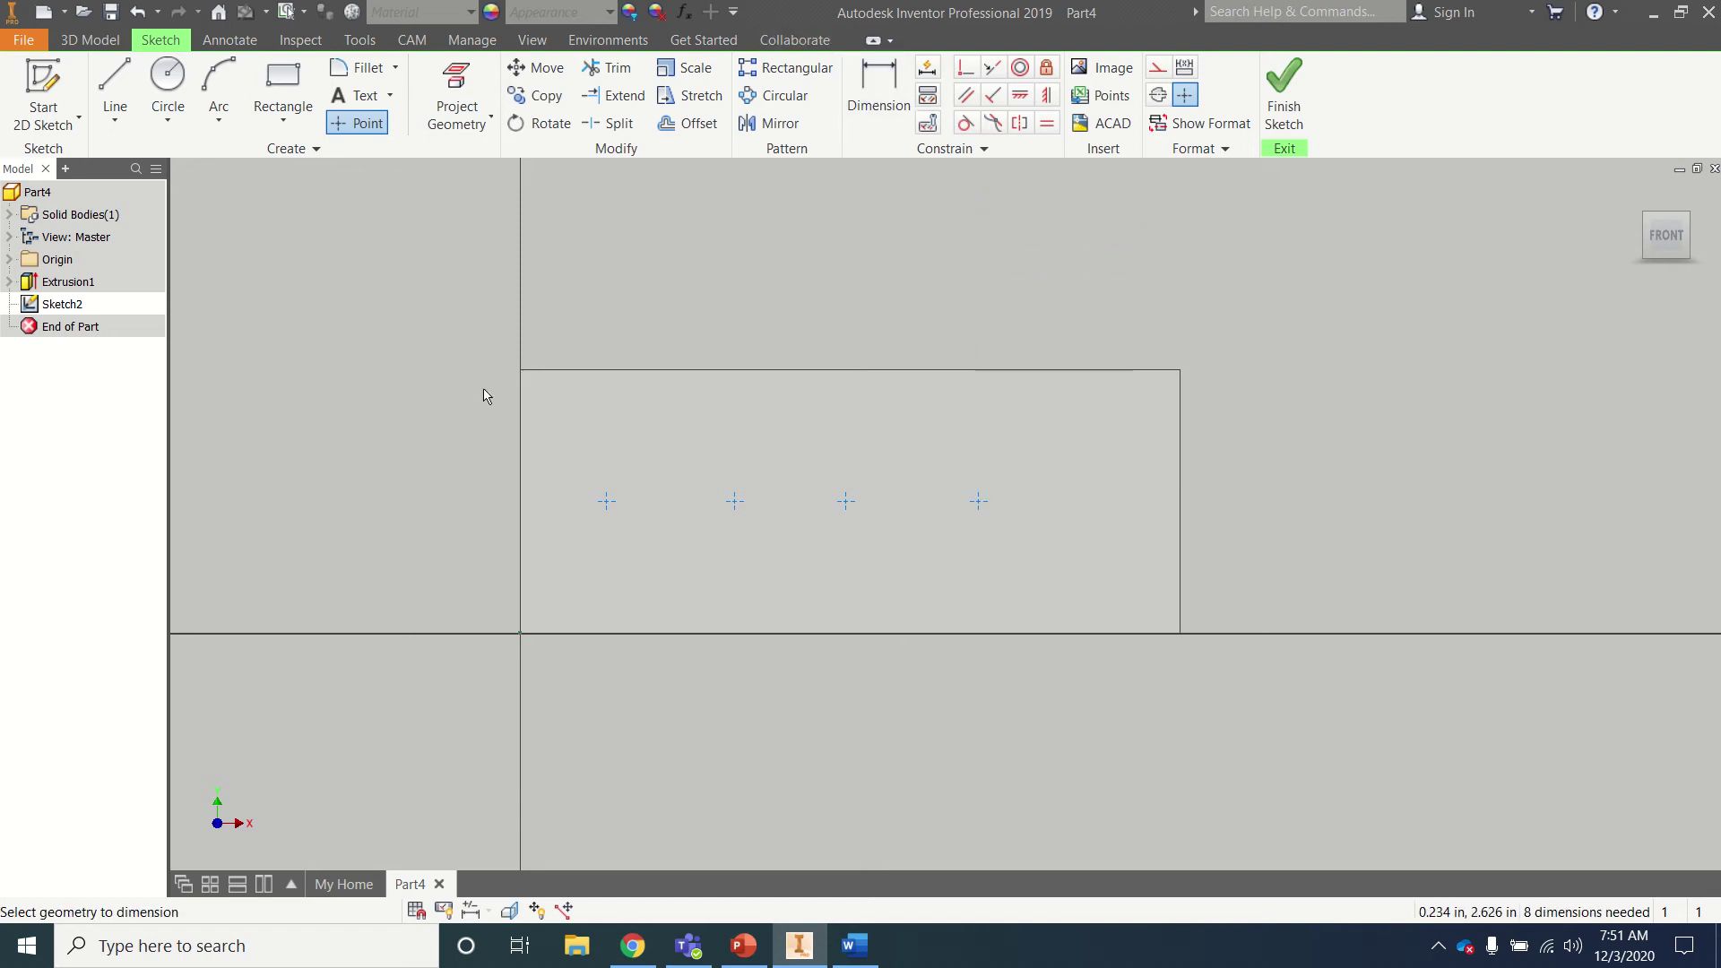
{"action": "left_click", "coordinate": [609, 513]}
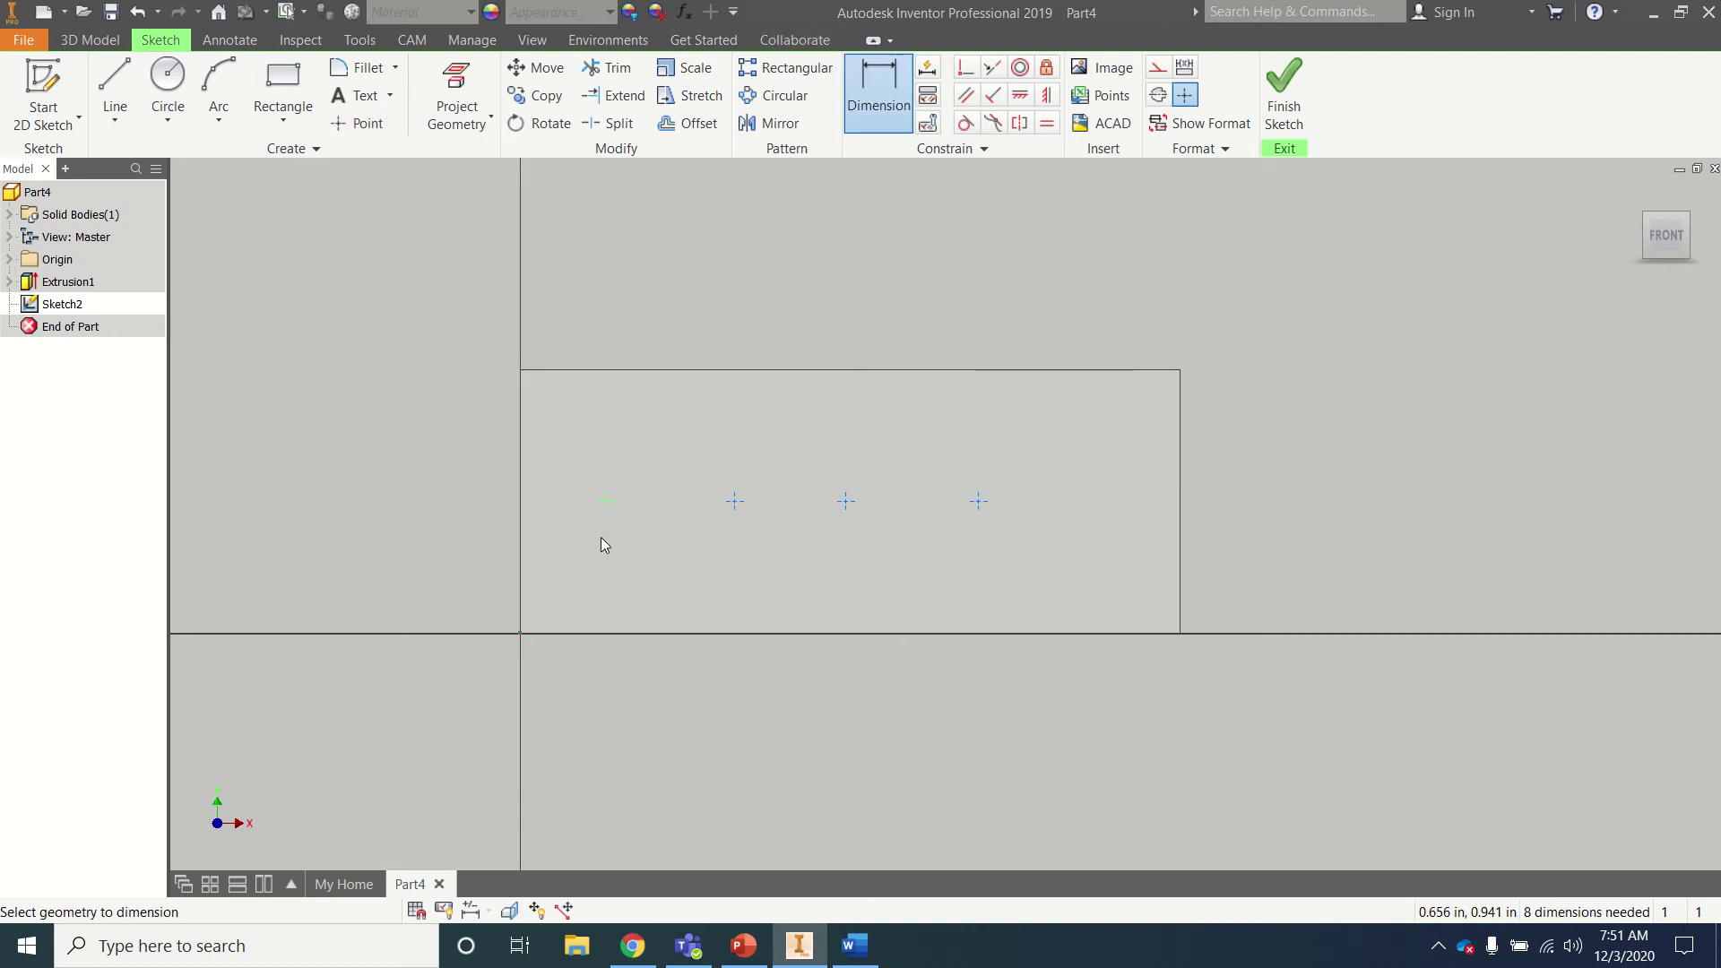
{"action": "left_click", "coordinate": [569, 633]}
{"action": "left_click", "coordinate": [439, 572]}
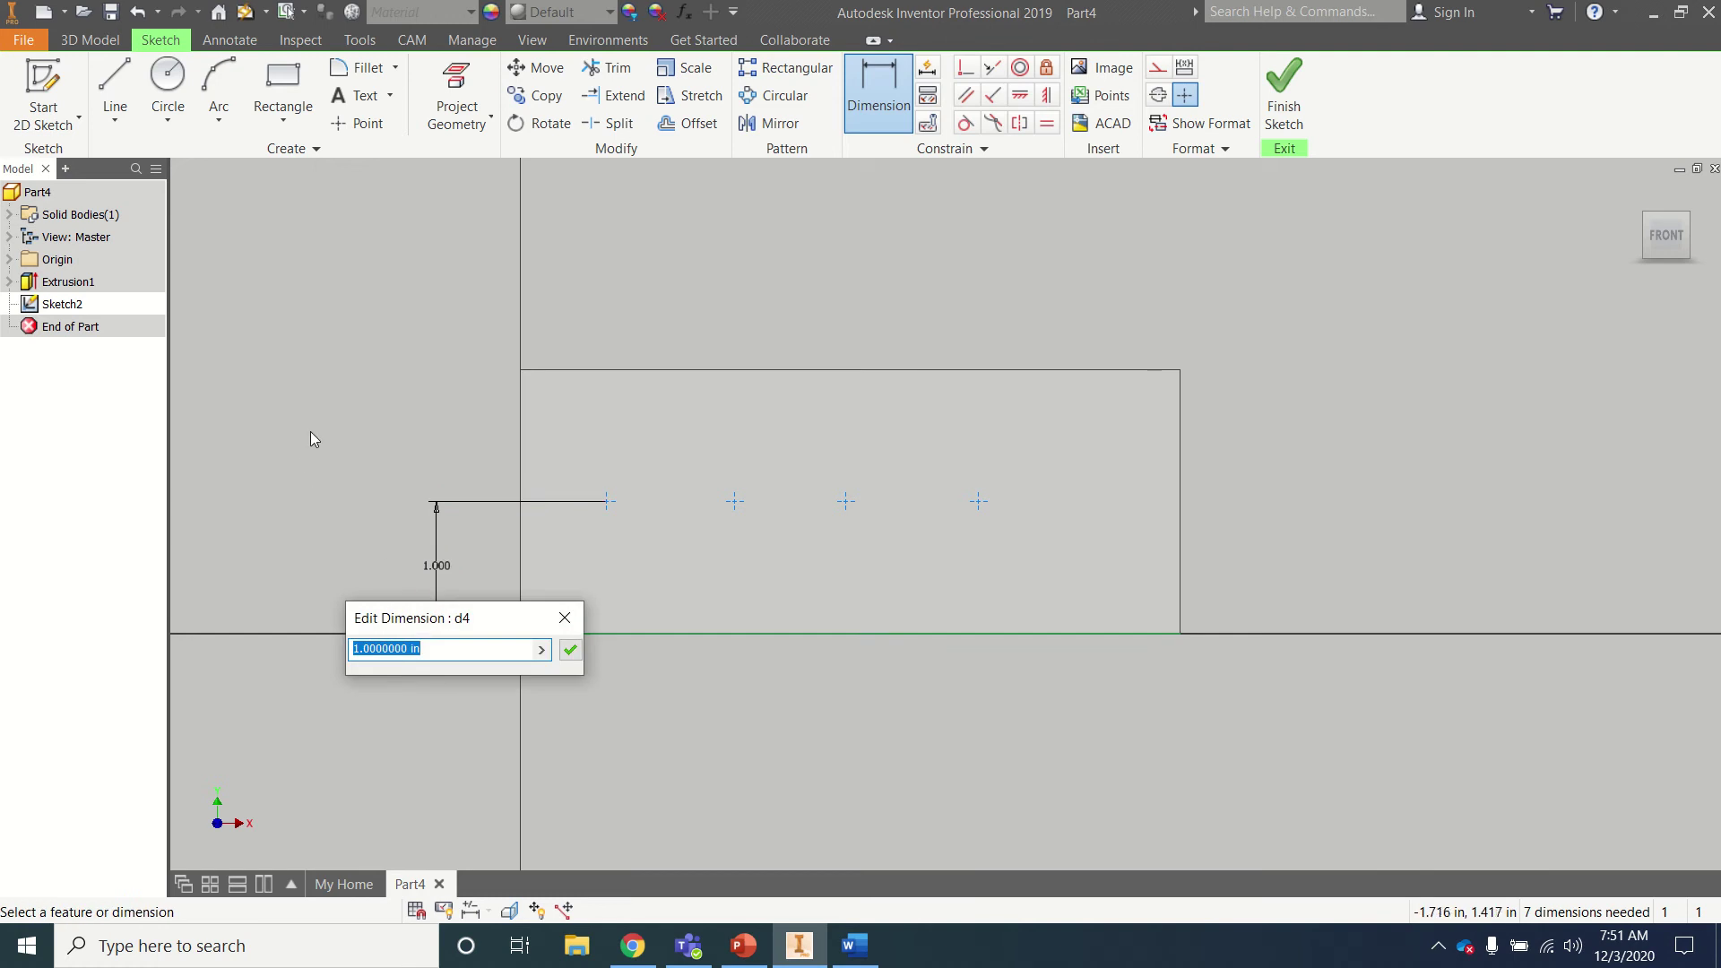
{"action": "left_click", "coordinate": [570, 649]}
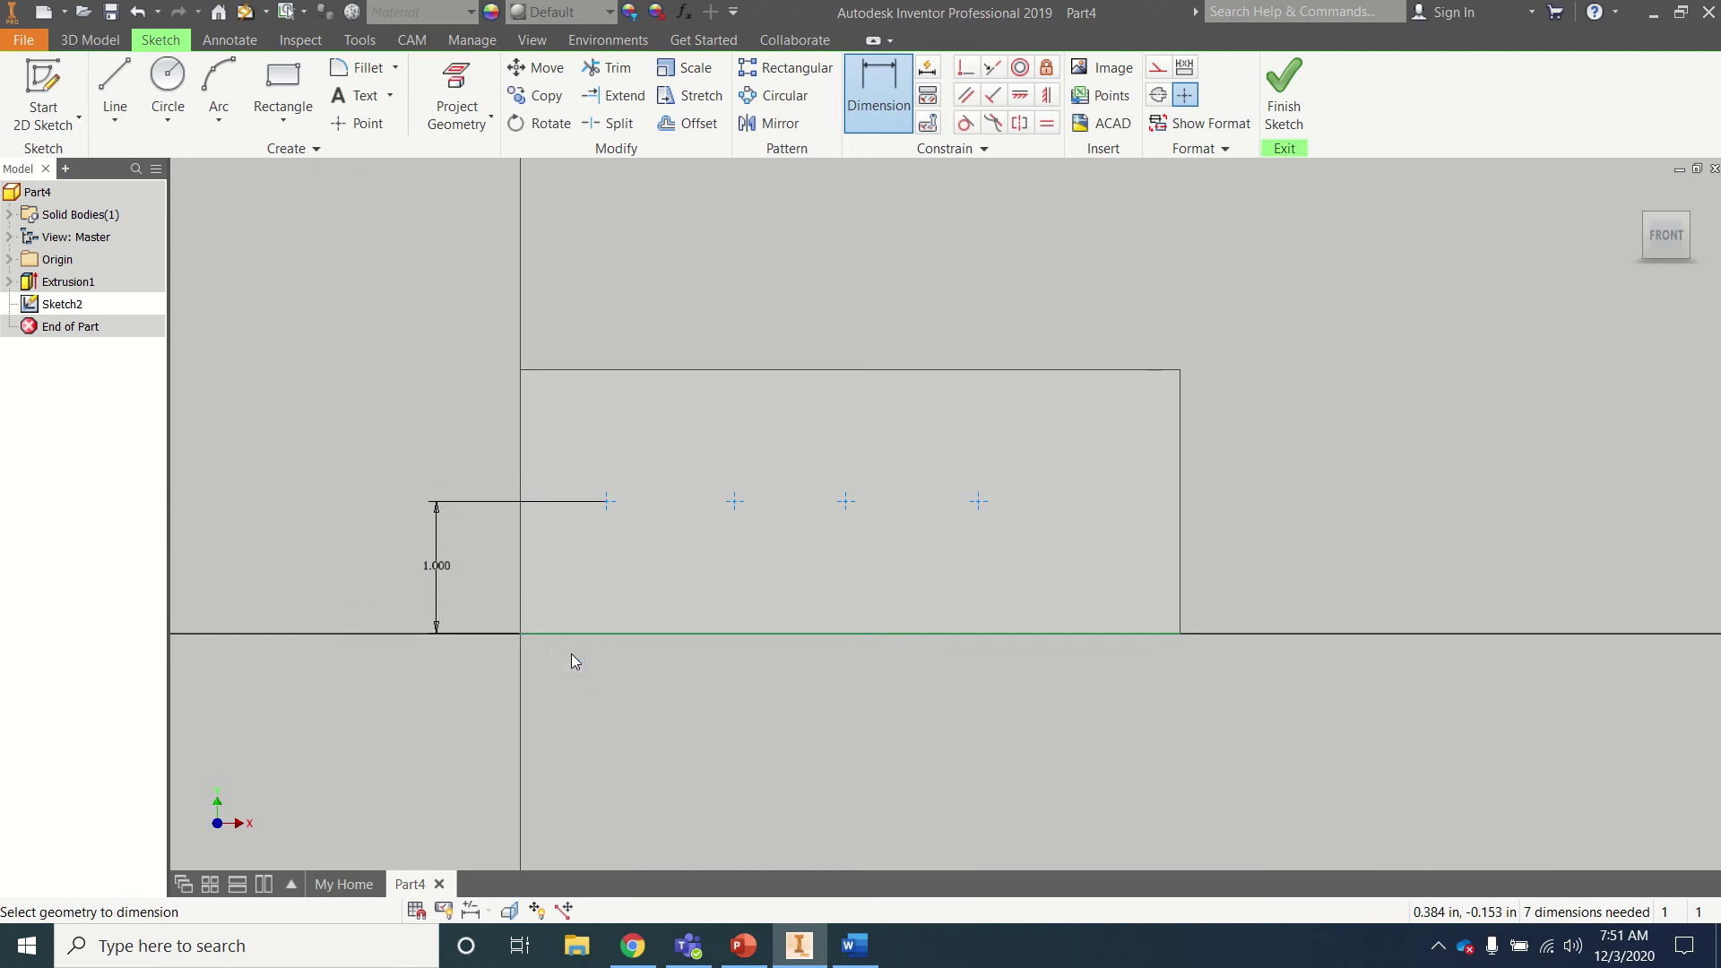
- Dimension the leftmost point's horizontal distance from the face's left edge as 1 in
{"action": "left_click", "coordinate": [522, 542]}
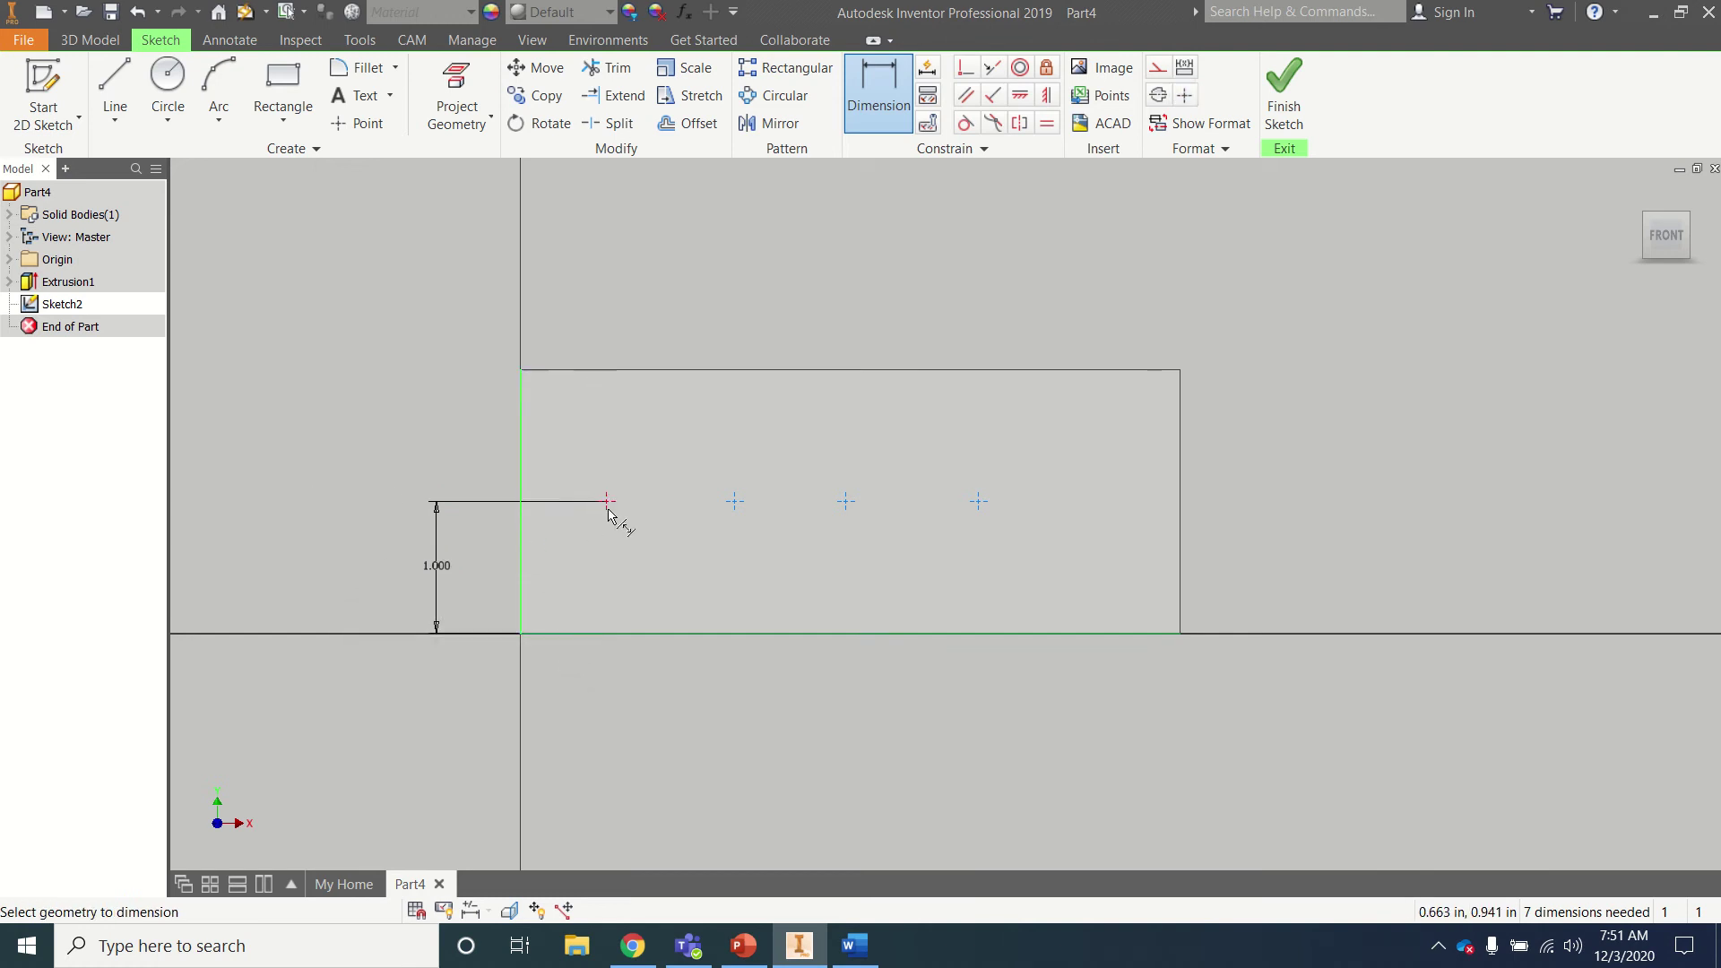
{"action": "left_click", "coordinate": [610, 504]}
{"action": "left_click", "coordinate": [567, 547]}
{"action": "type", "text": "1"}
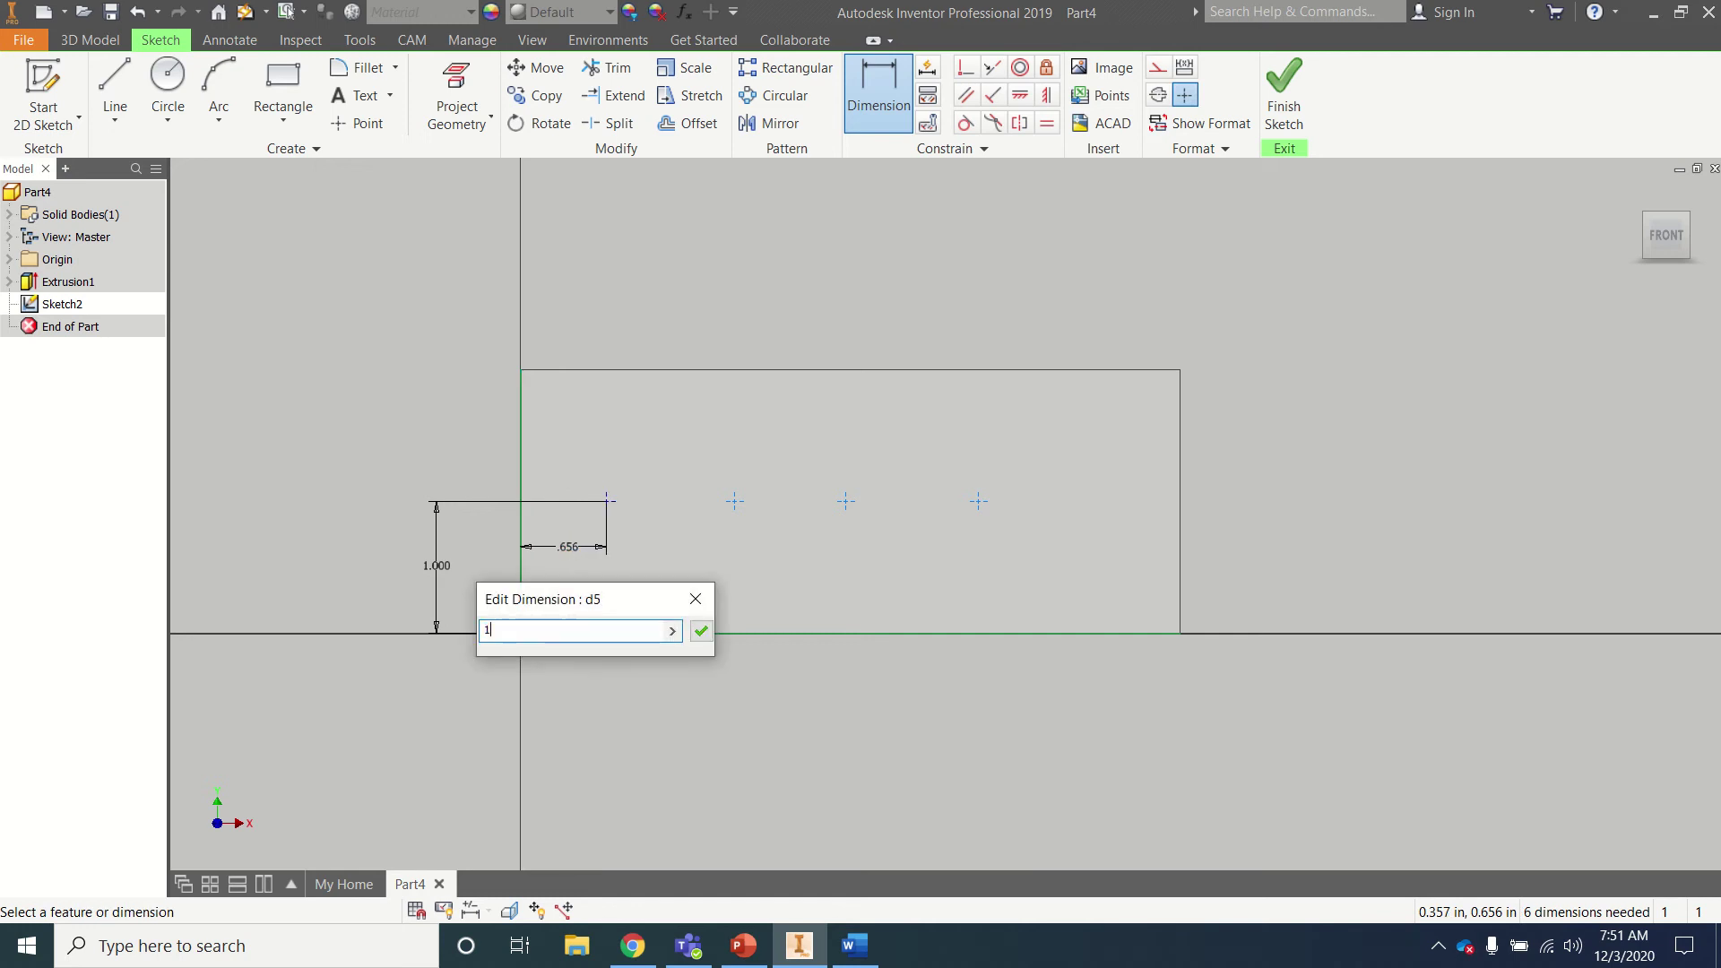
{"action": "left_click", "coordinate": [700, 631]}
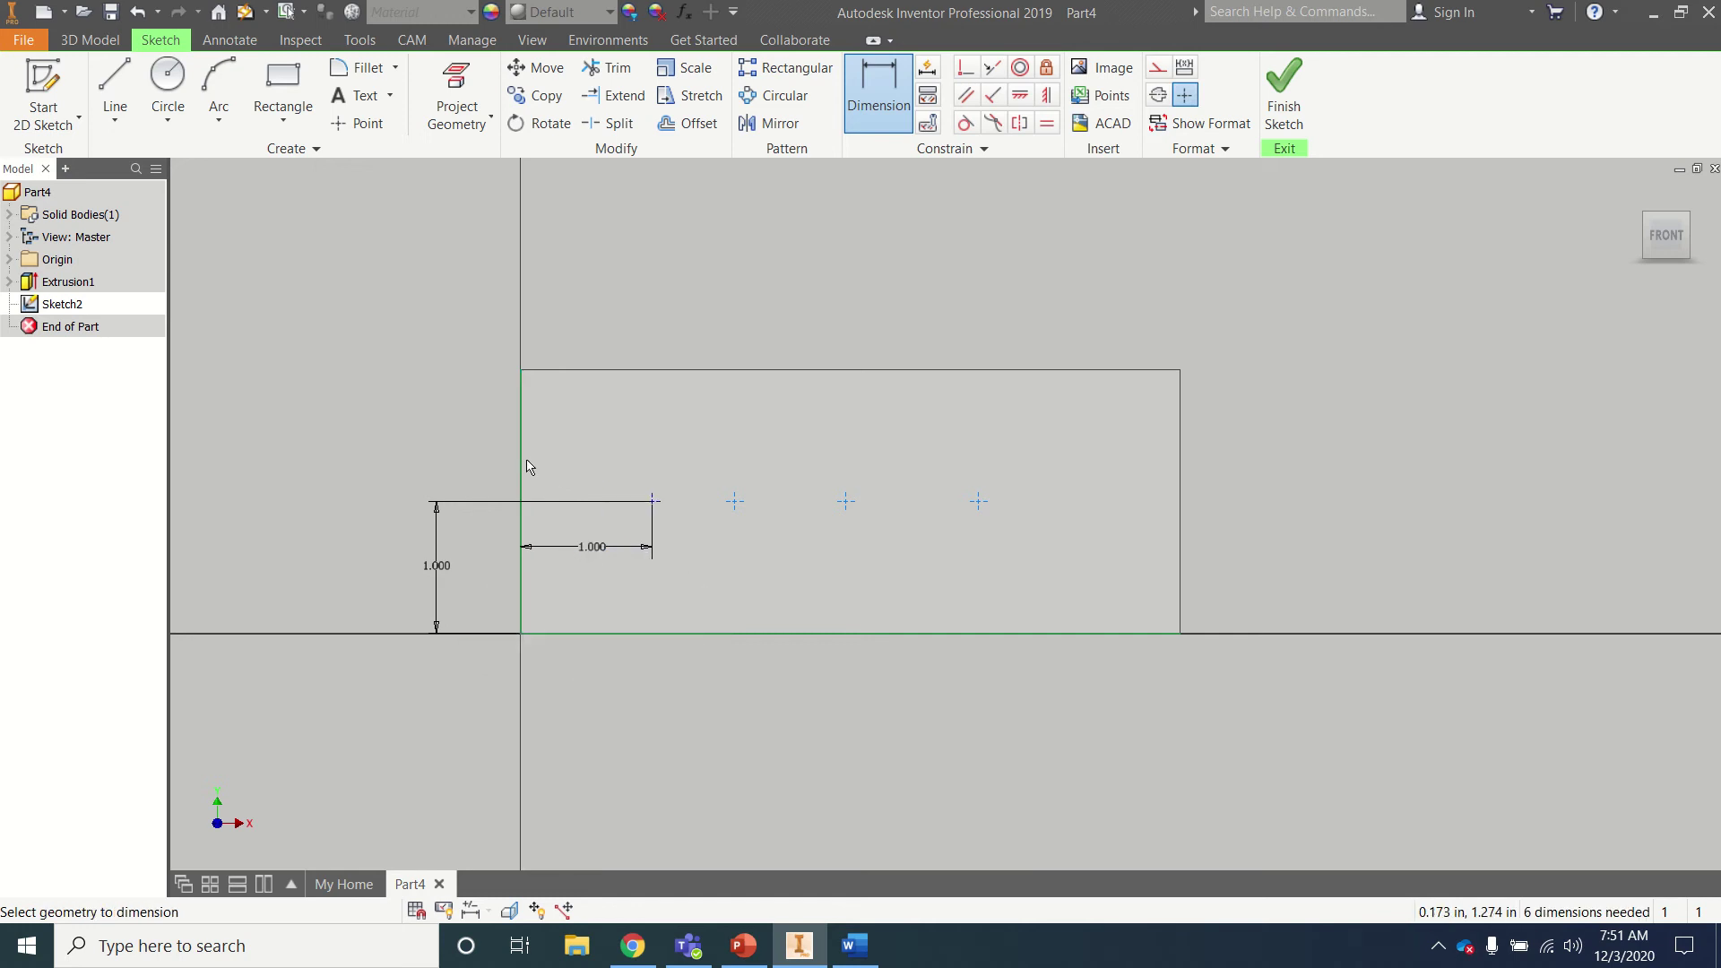
- Dimension the second point's horizontal distance from the face's left edge as 2 in
{"action": "left_click", "coordinate": [523, 489]}
{"action": "left_click", "coordinate": [733, 501]}
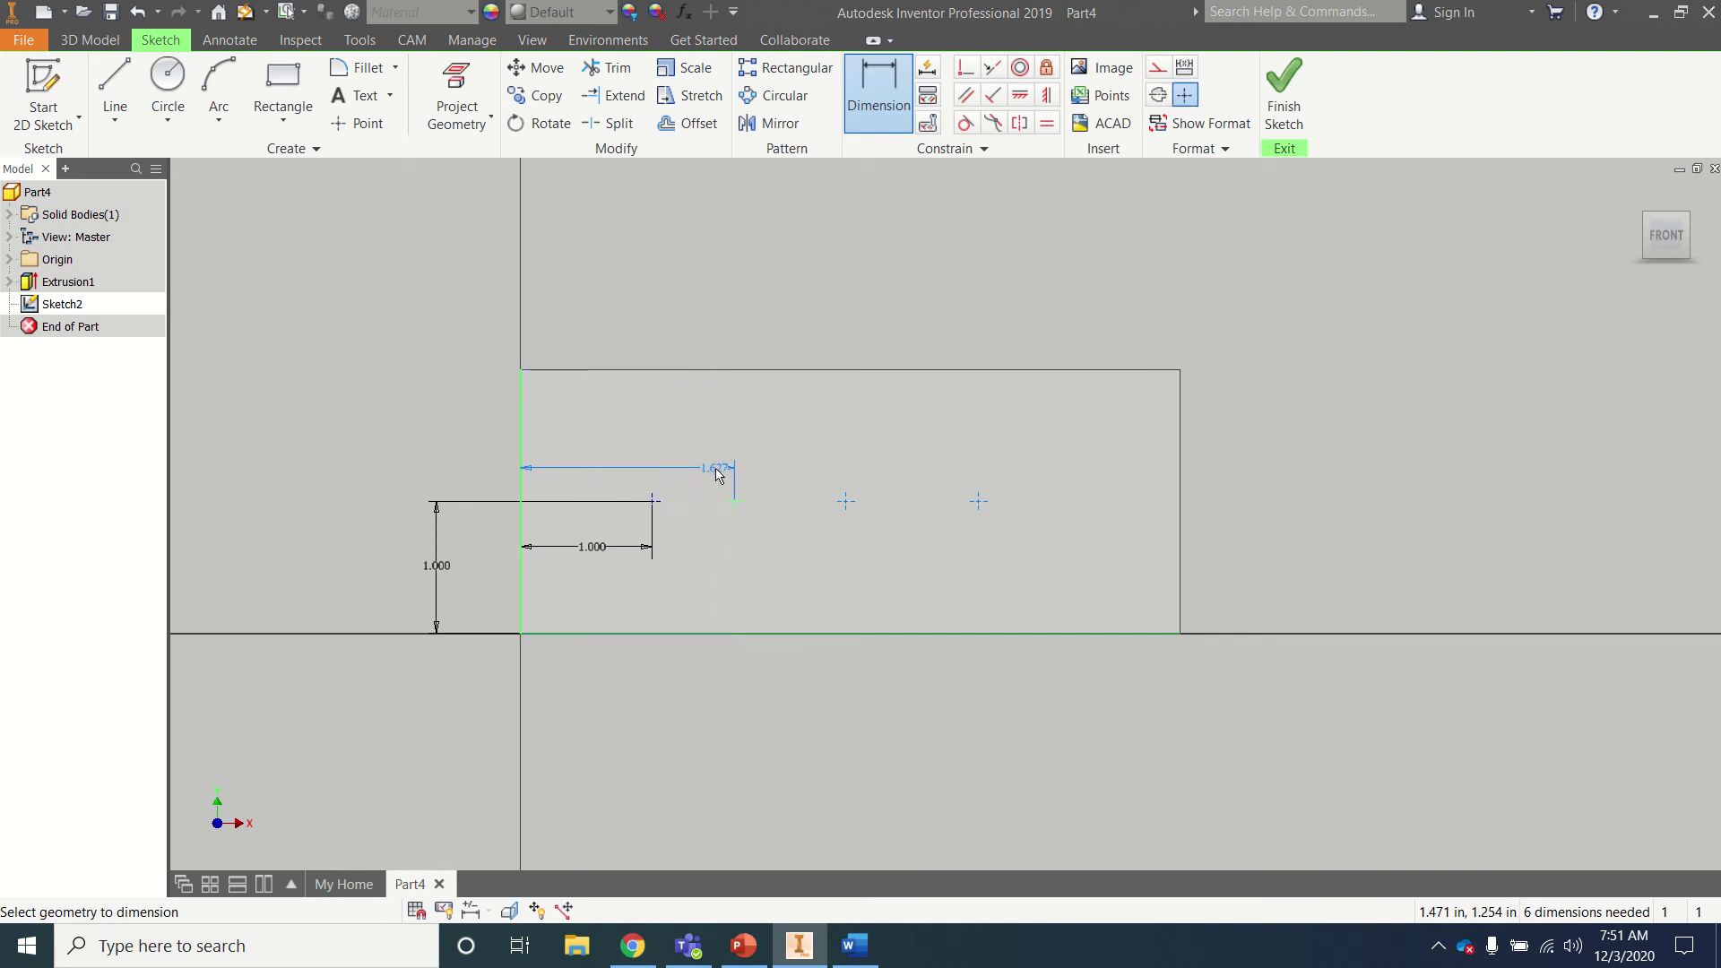
{"action": "left_click", "coordinate": [718, 473]}
{"action": "type", "text": "2"}
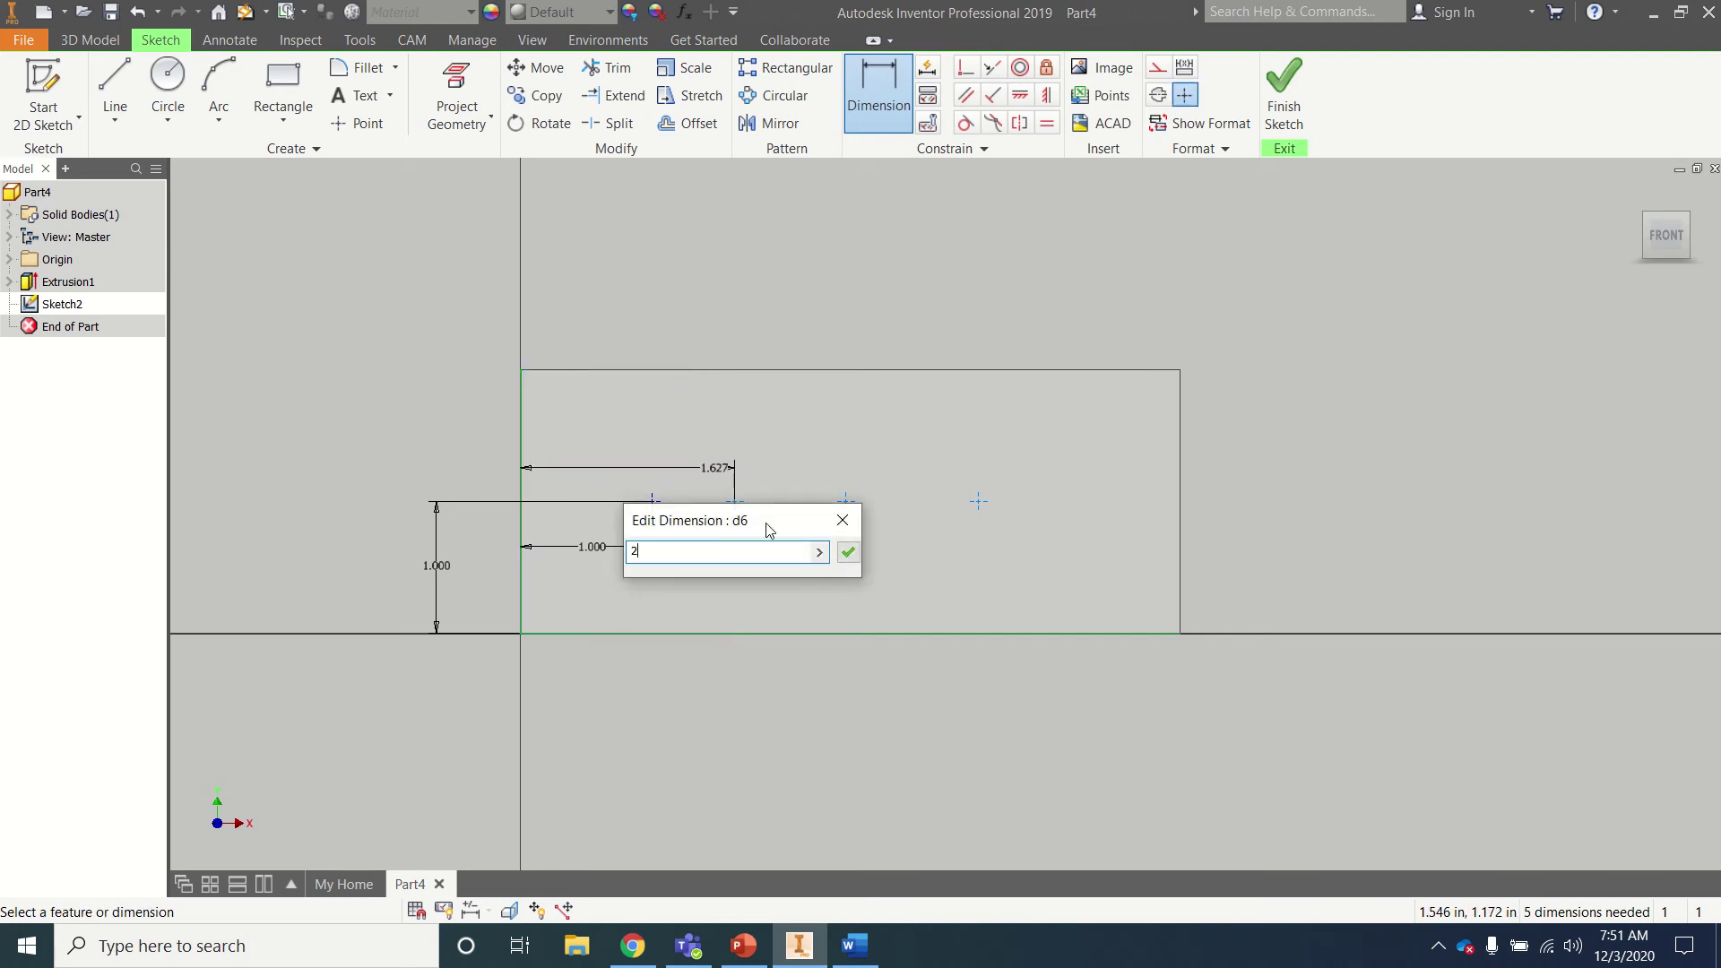
{"action": "left_click", "coordinate": [846, 553]}
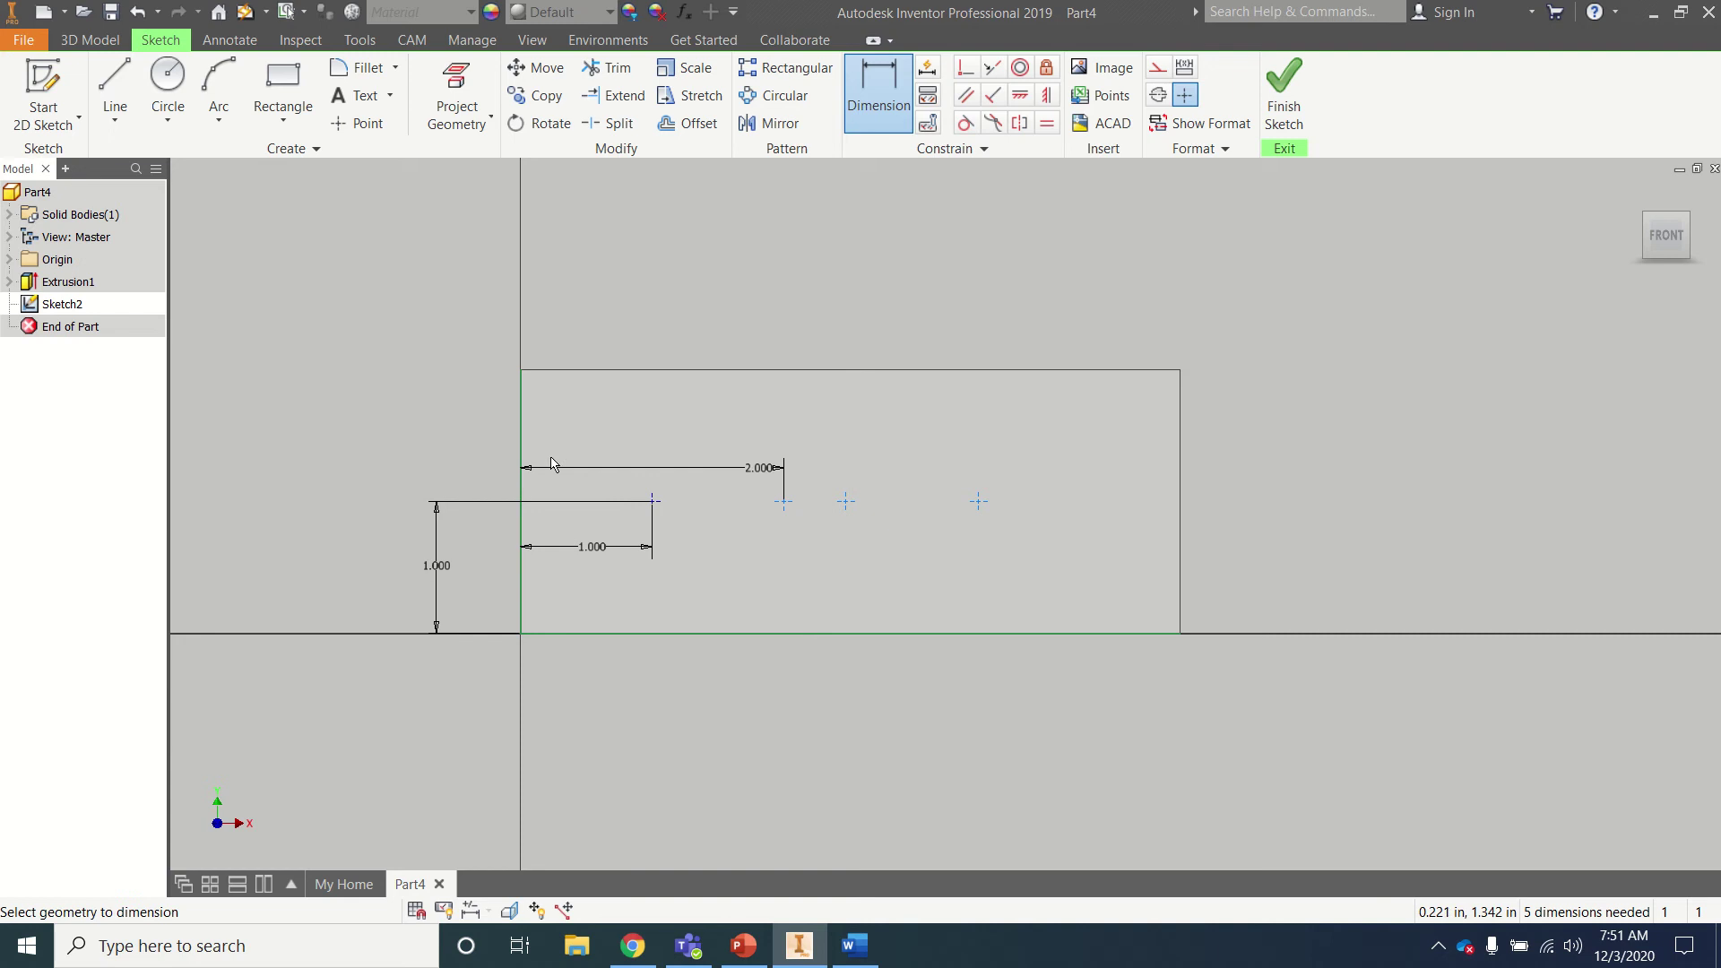
- Dimension the third point's horizontal distance from the face's left edge as 3 in
{"action": "left_click", "coordinate": [846, 502]}
{"action": "left_click", "coordinate": [822, 598]}
{"action": "type", "text": "3"}
{"action": "key", "text": "Return"}
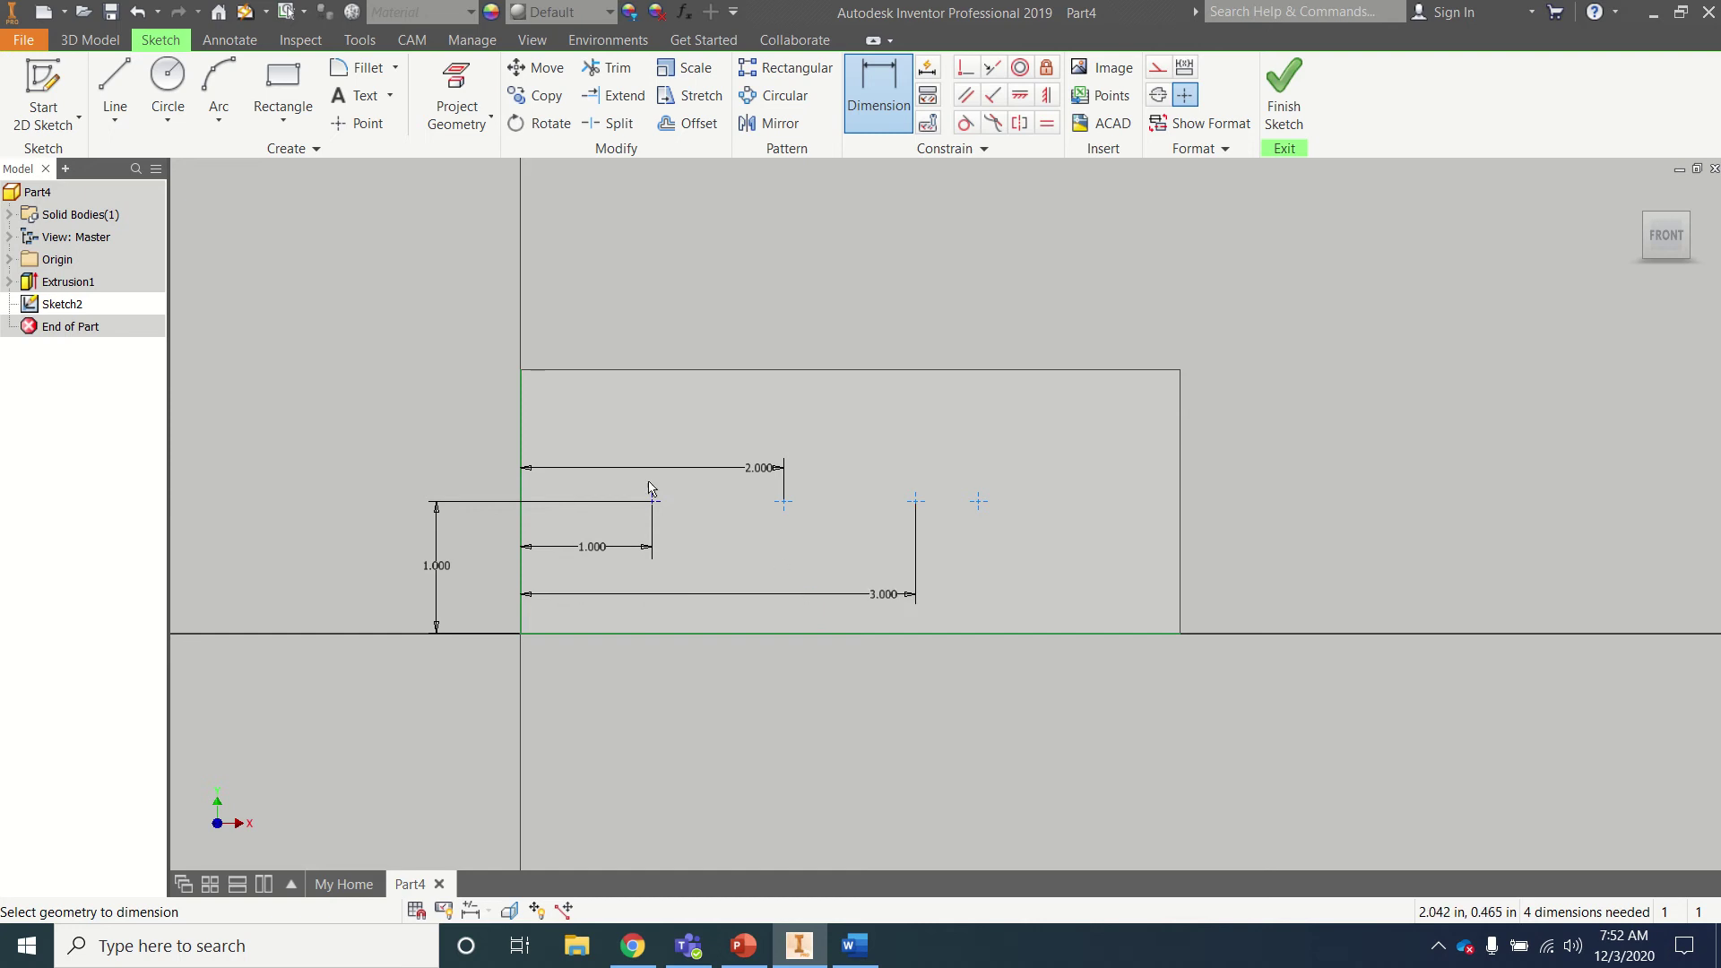
- Dimension the fourth point's horizontal distance from the face's left edge as 4 in
{"action": "left_click", "coordinate": [522, 428]}
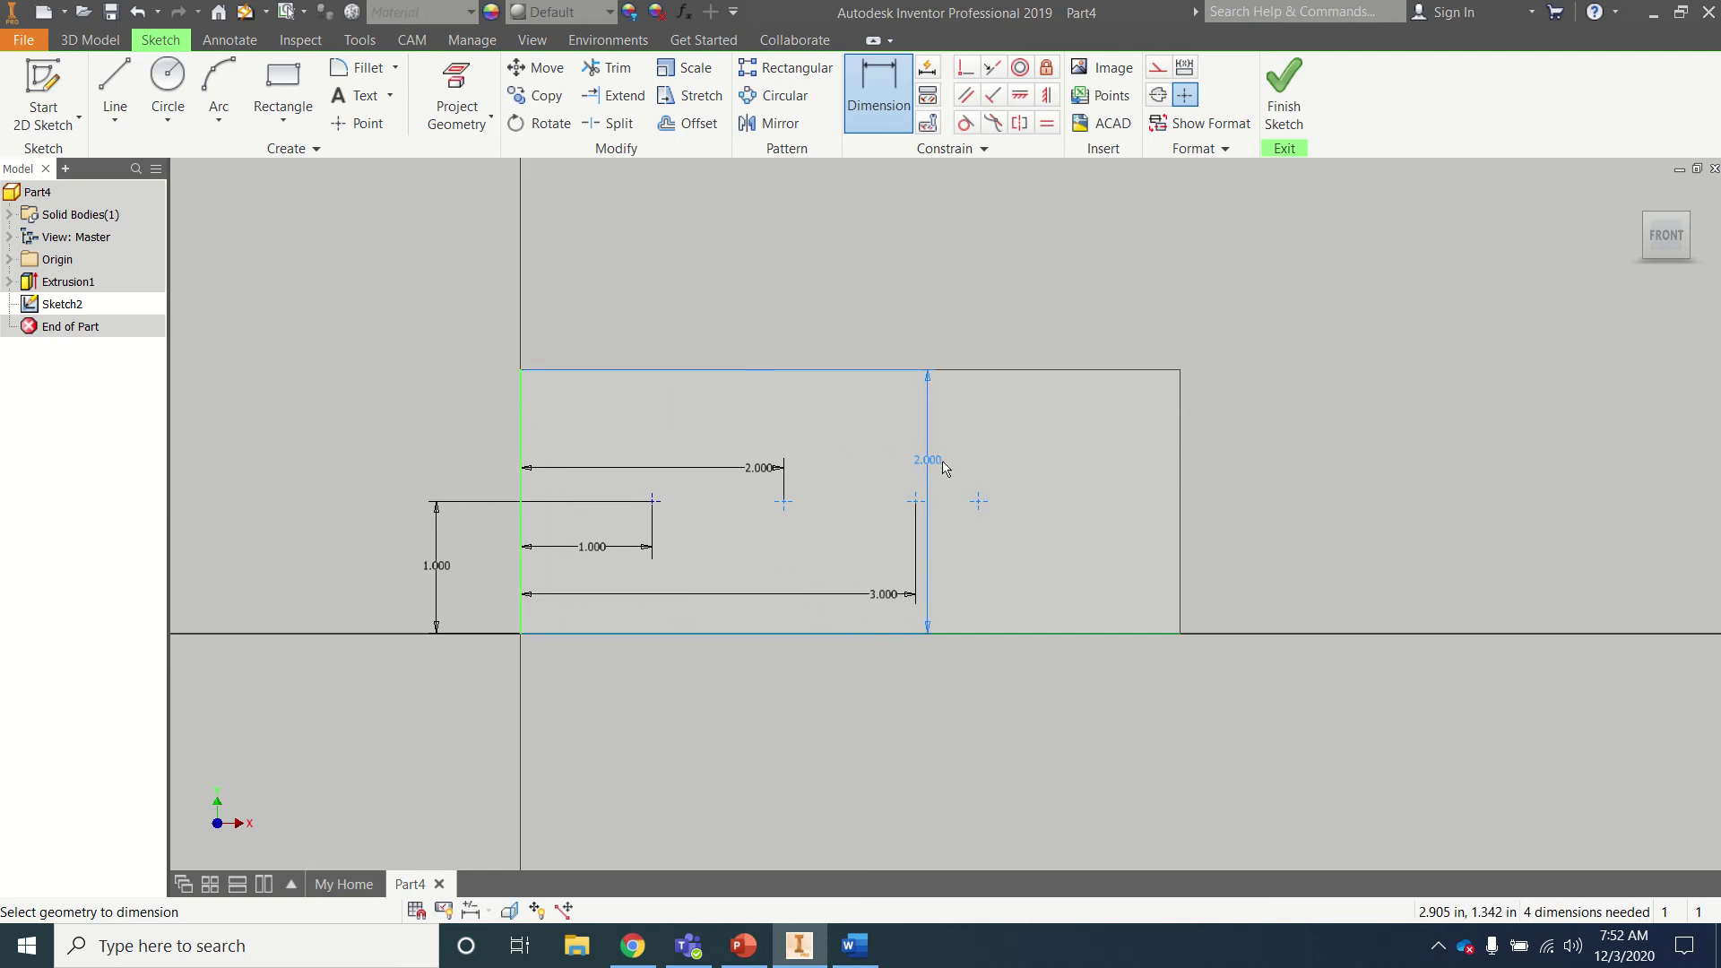
{"action": "left_click", "coordinate": [978, 501]}
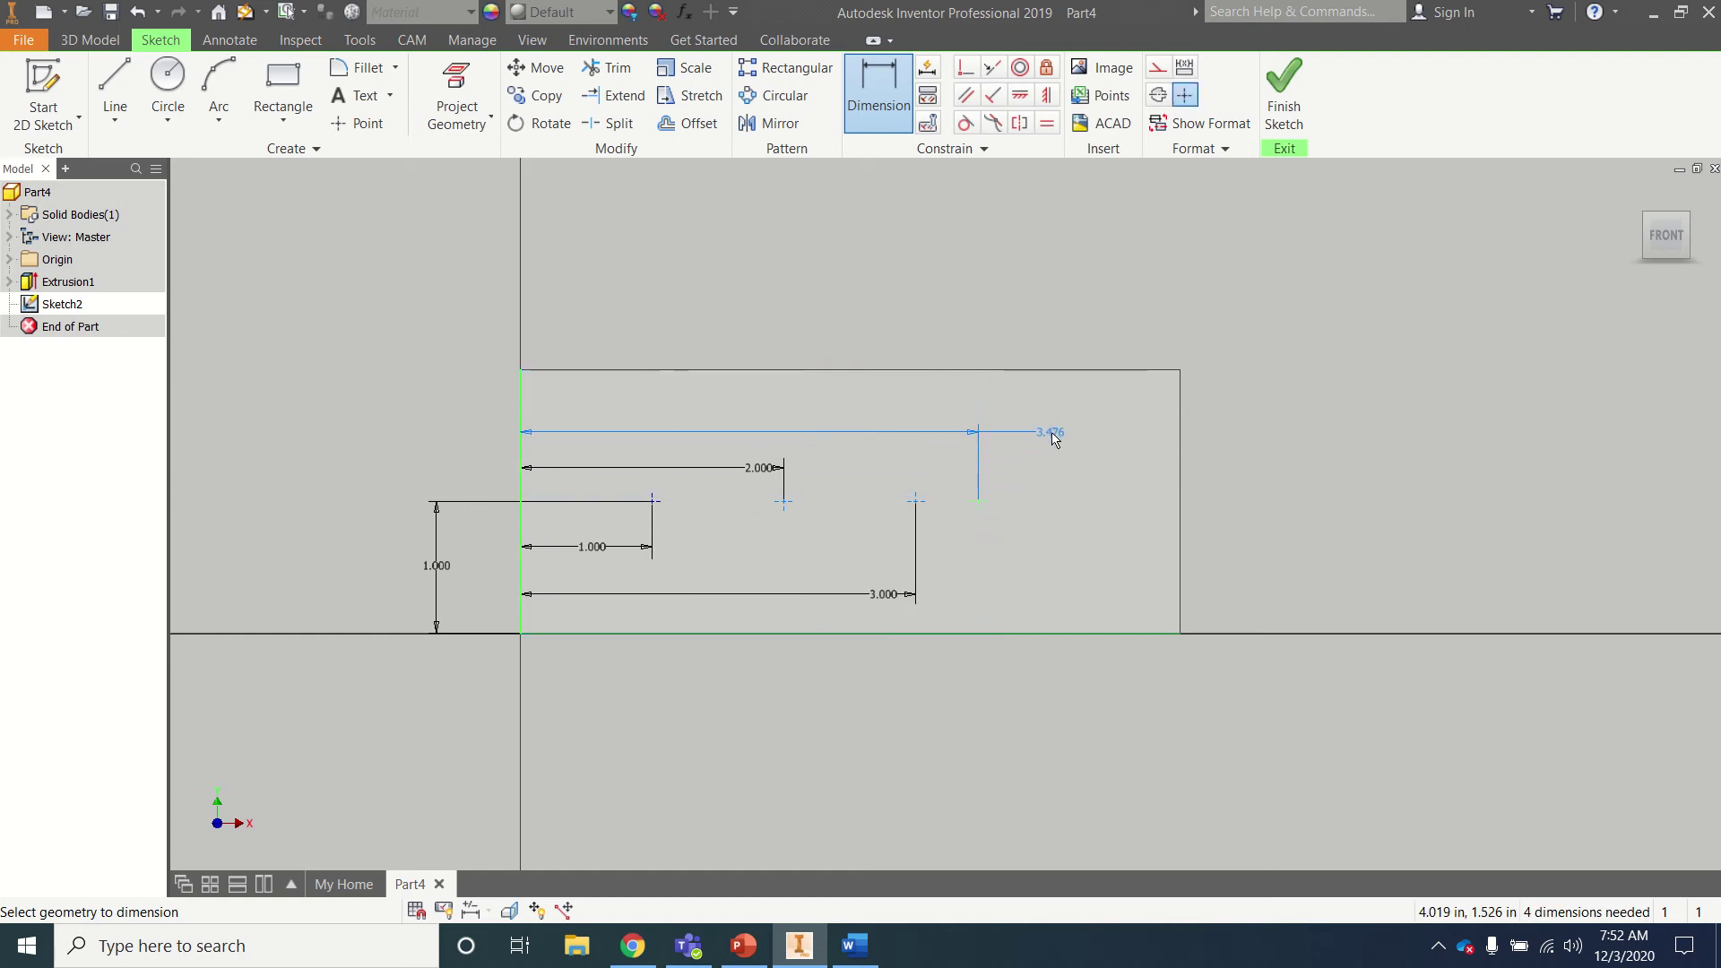
{"action": "left_click", "coordinate": [1051, 435]}
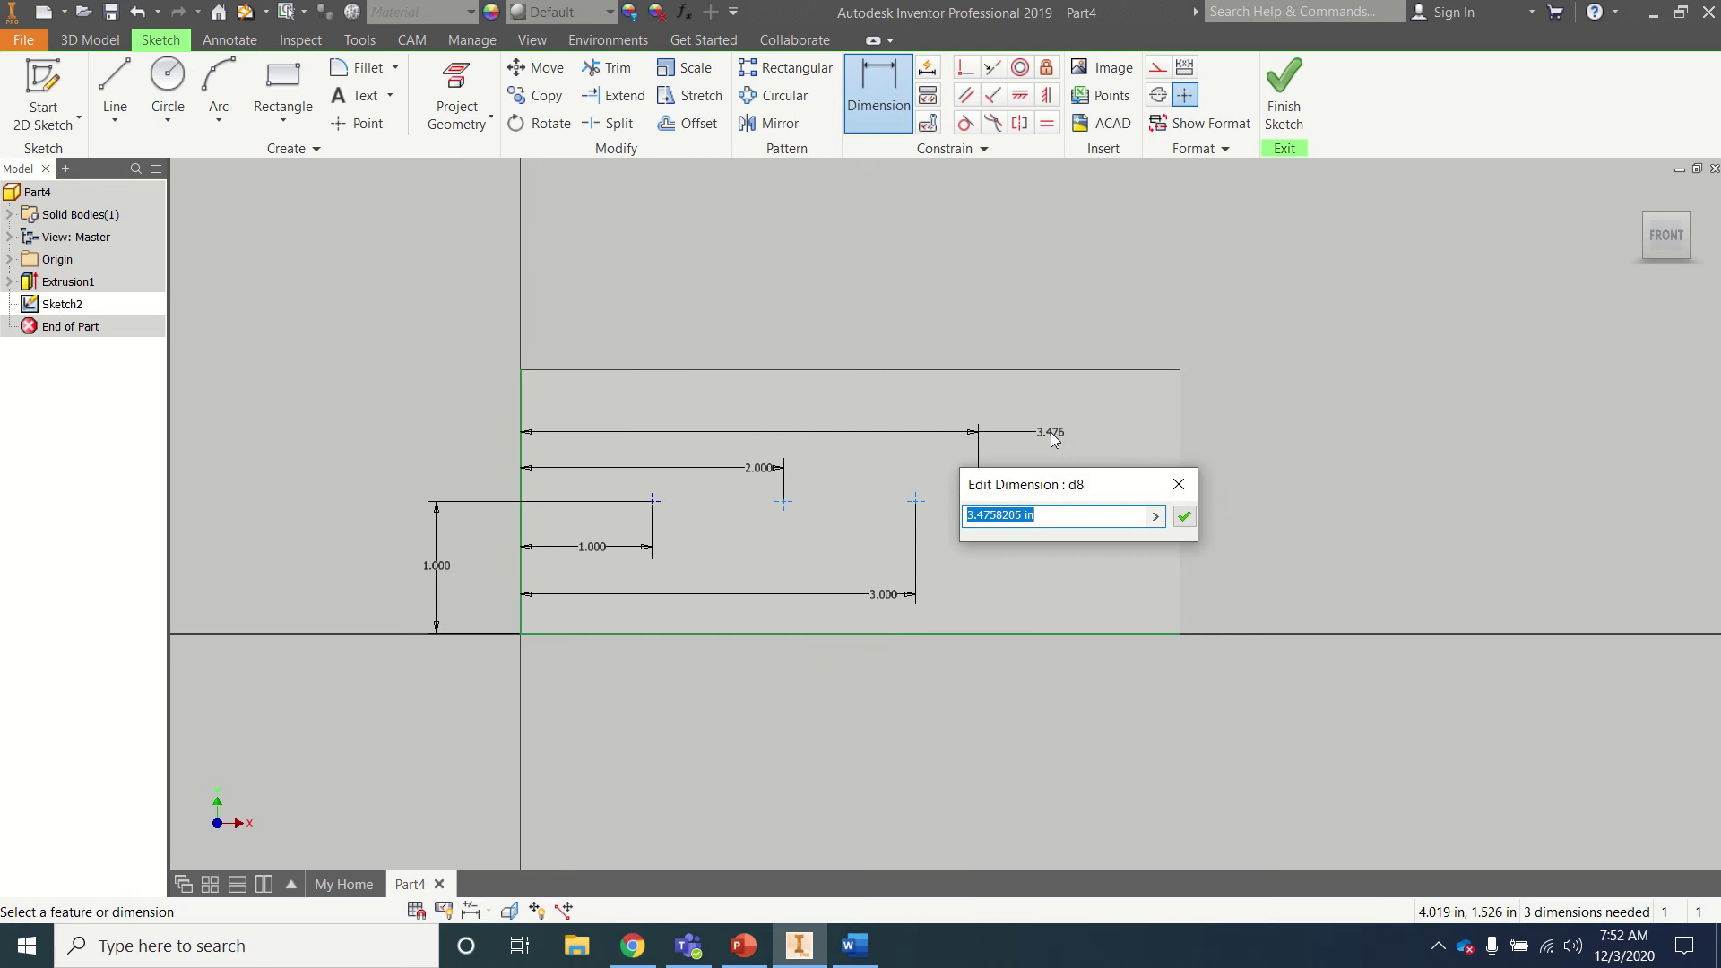
{"action": "type", "text": "4"}
{"action": "key", "text": "Return"}
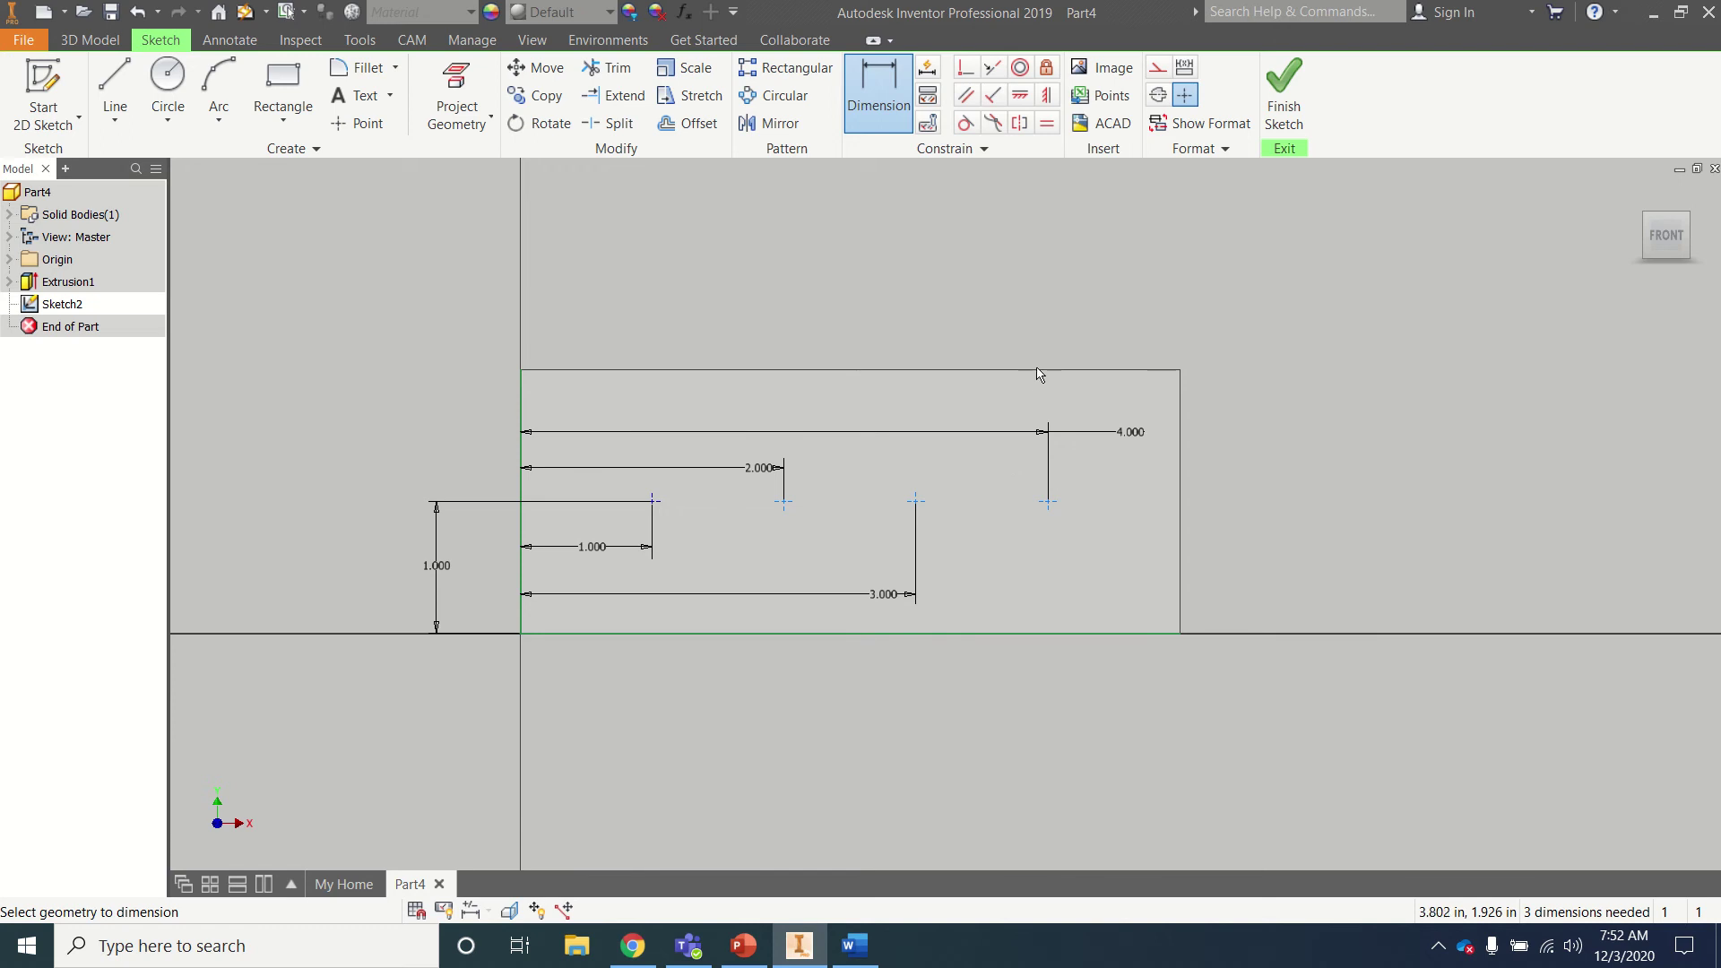
- Finish the sketch and start a Hole feature on only the rightmost point, excluding the other three sketch points
{"action": "left_click", "coordinate": [1283, 94]}
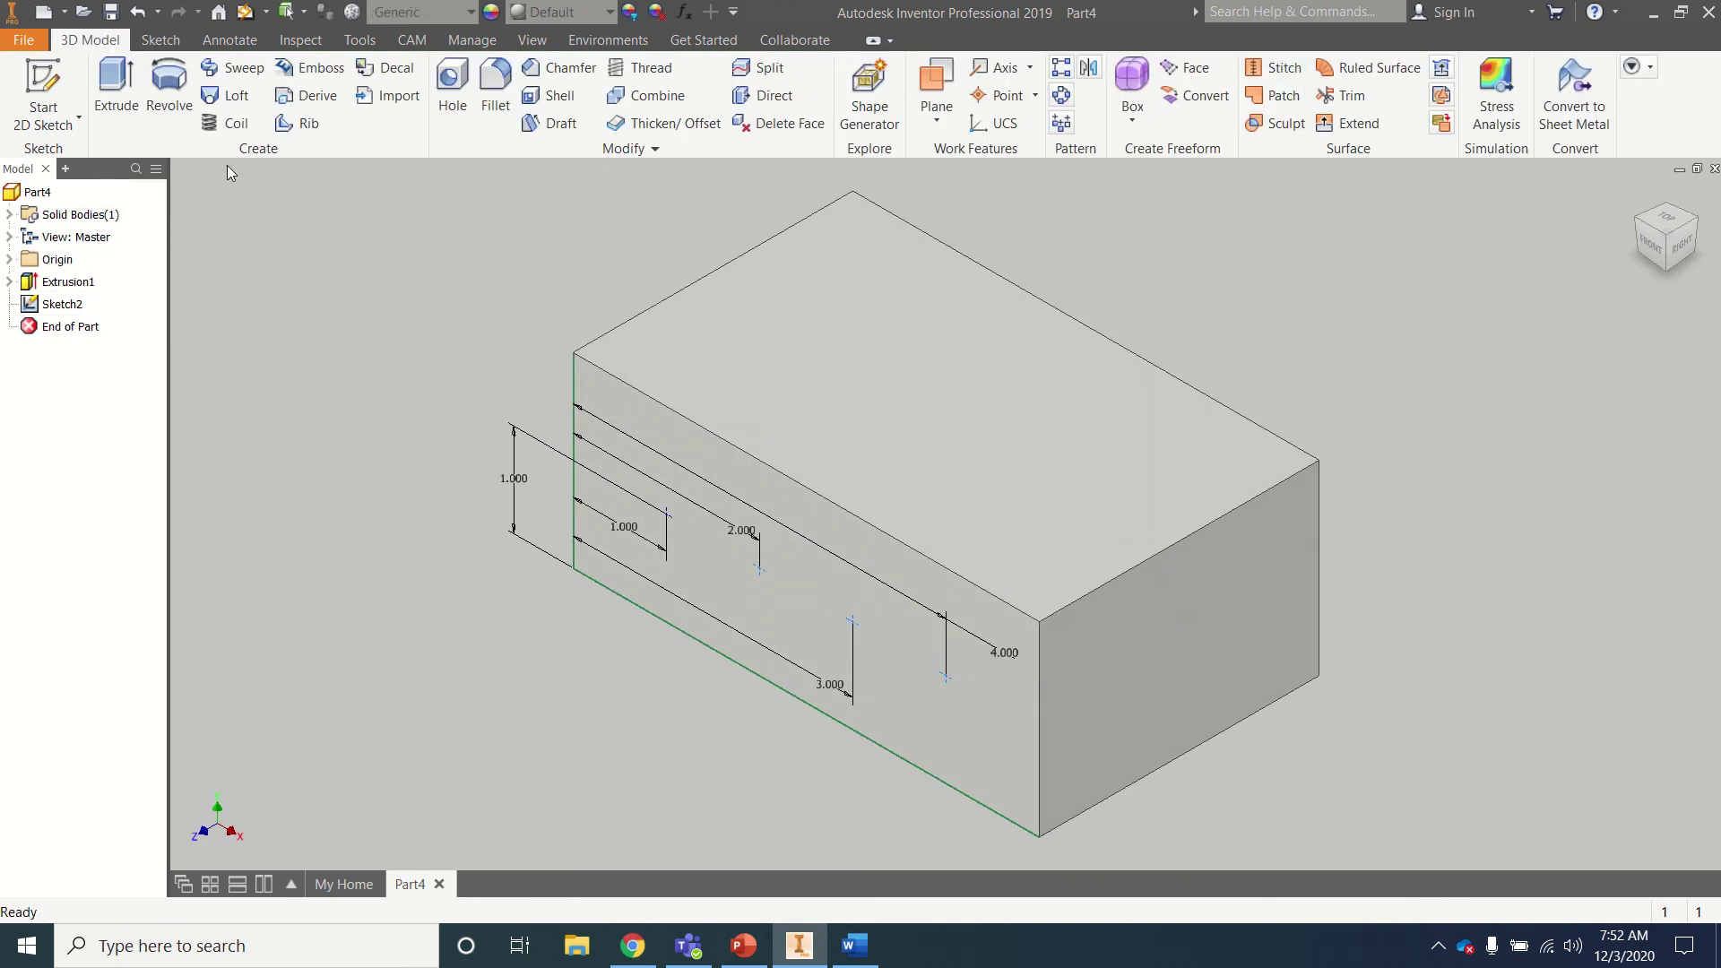
{"action": "left_click", "coordinate": [453, 87]}
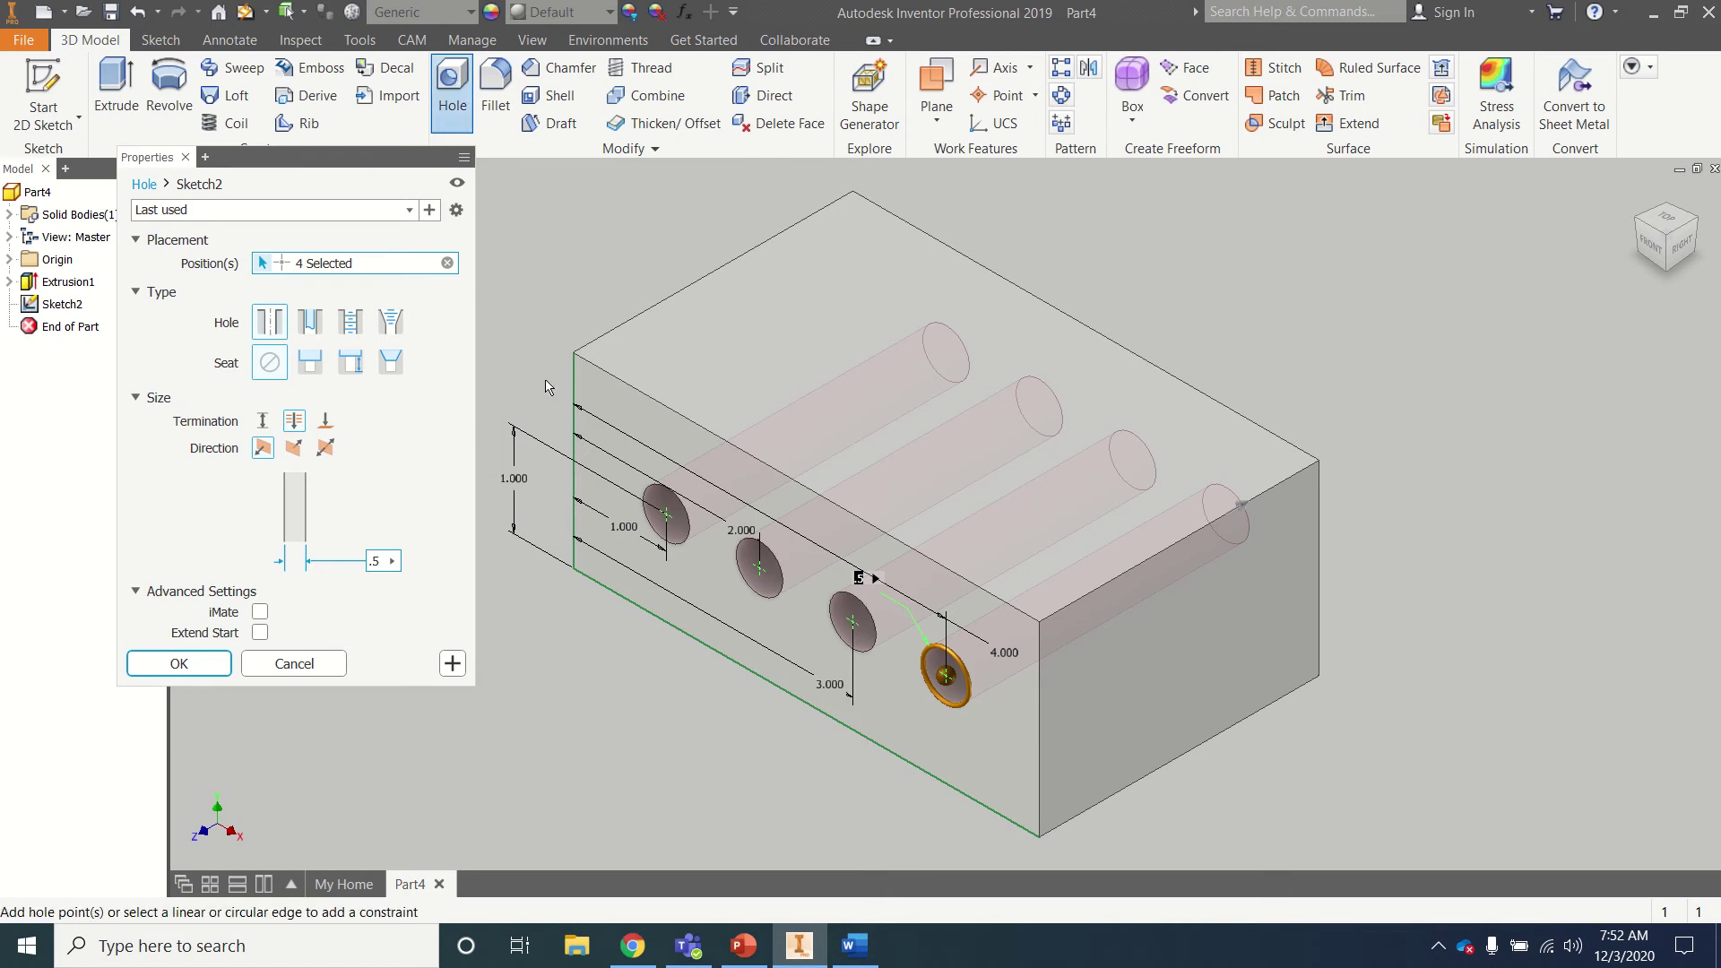
{"action": "left_click", "coordinate": [672, 523], "text": "ctrl"}
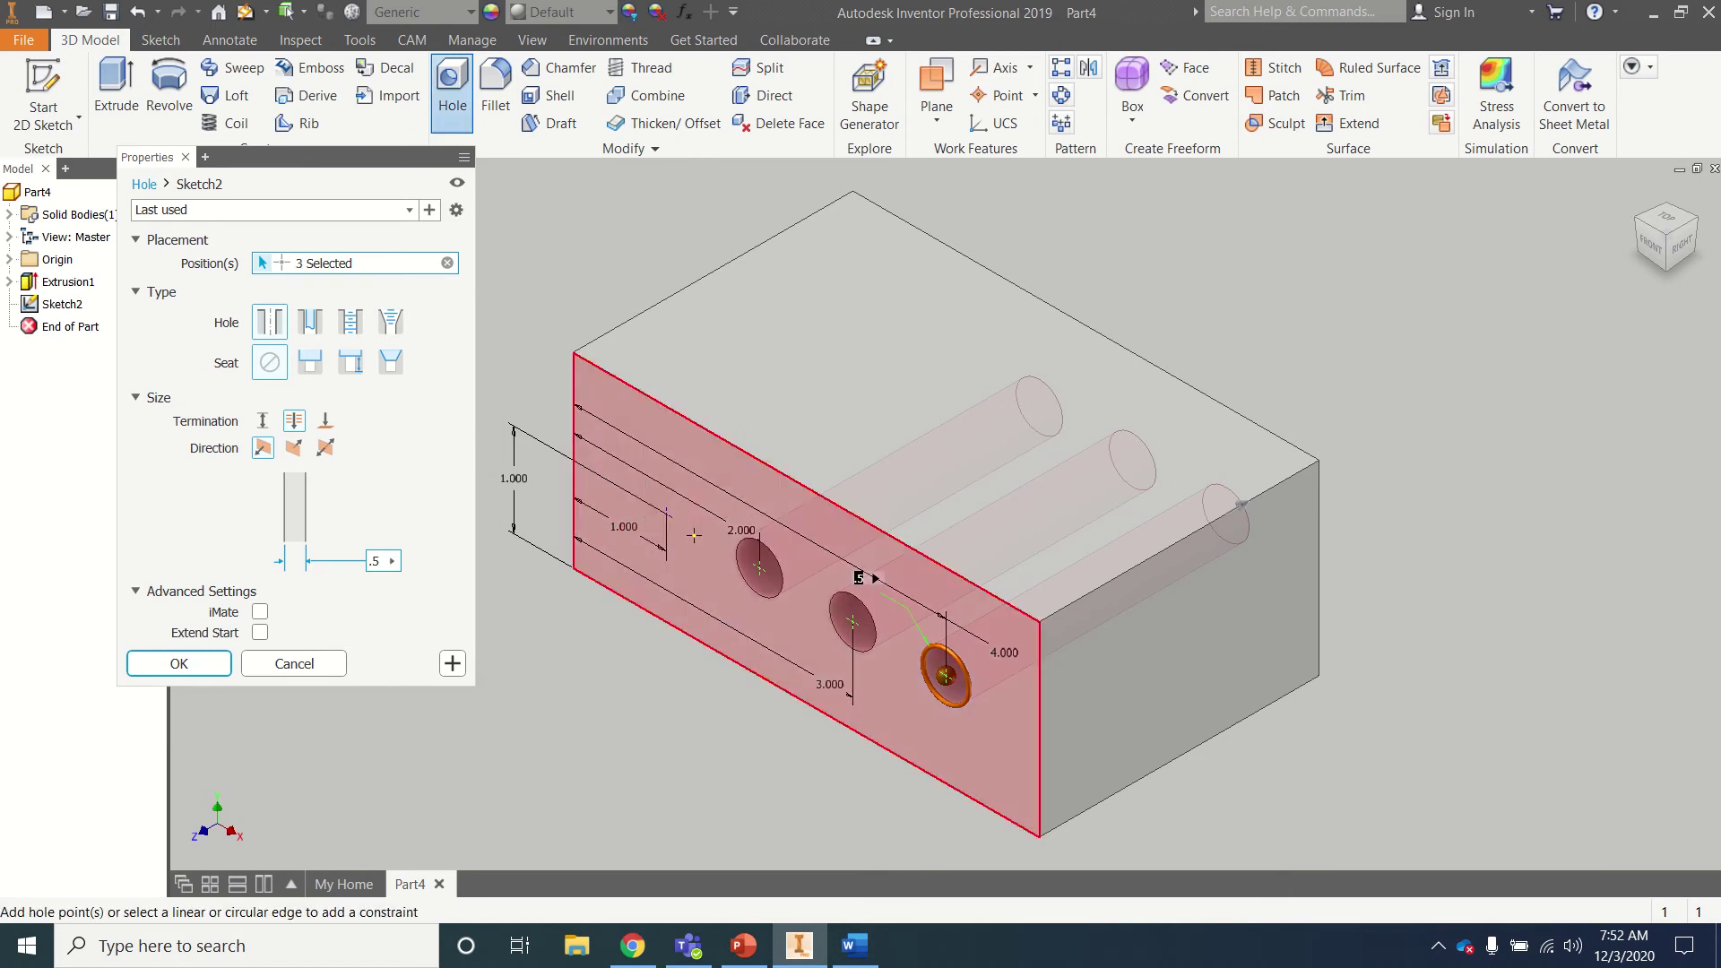
{"action": "left_click", "coordinate": [760, 574], "text": "ctrl"}
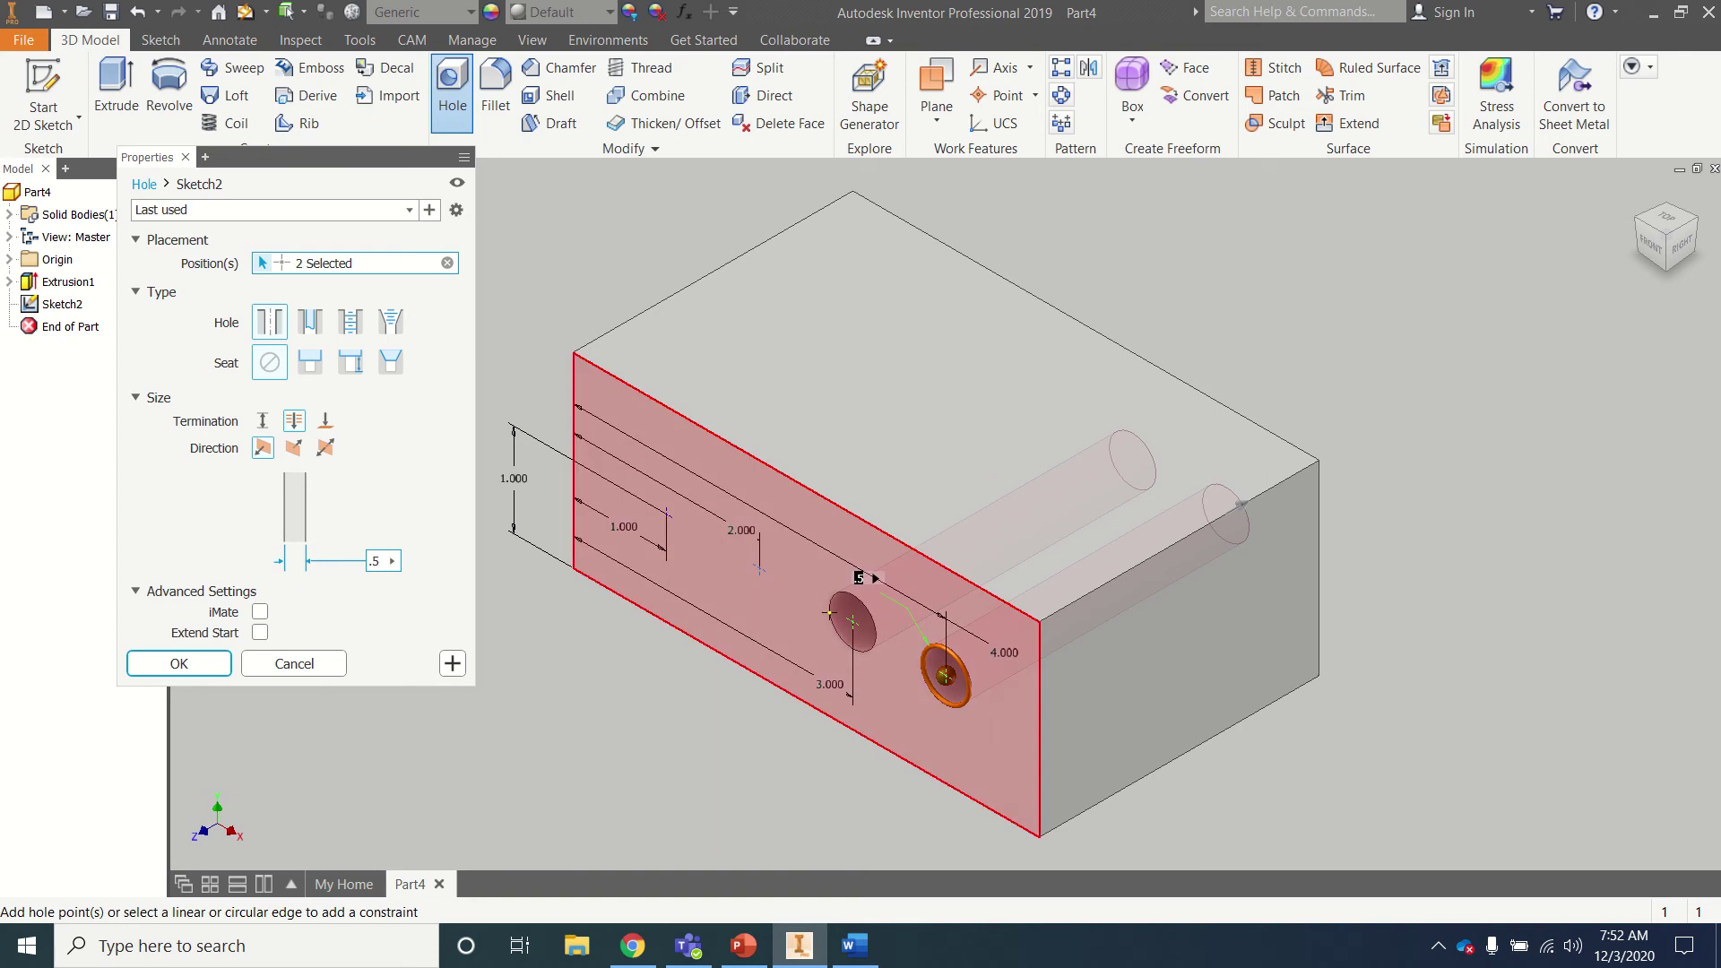
{"action": "left_click", "coordinate": [852, 625], "text": "ctrl"}
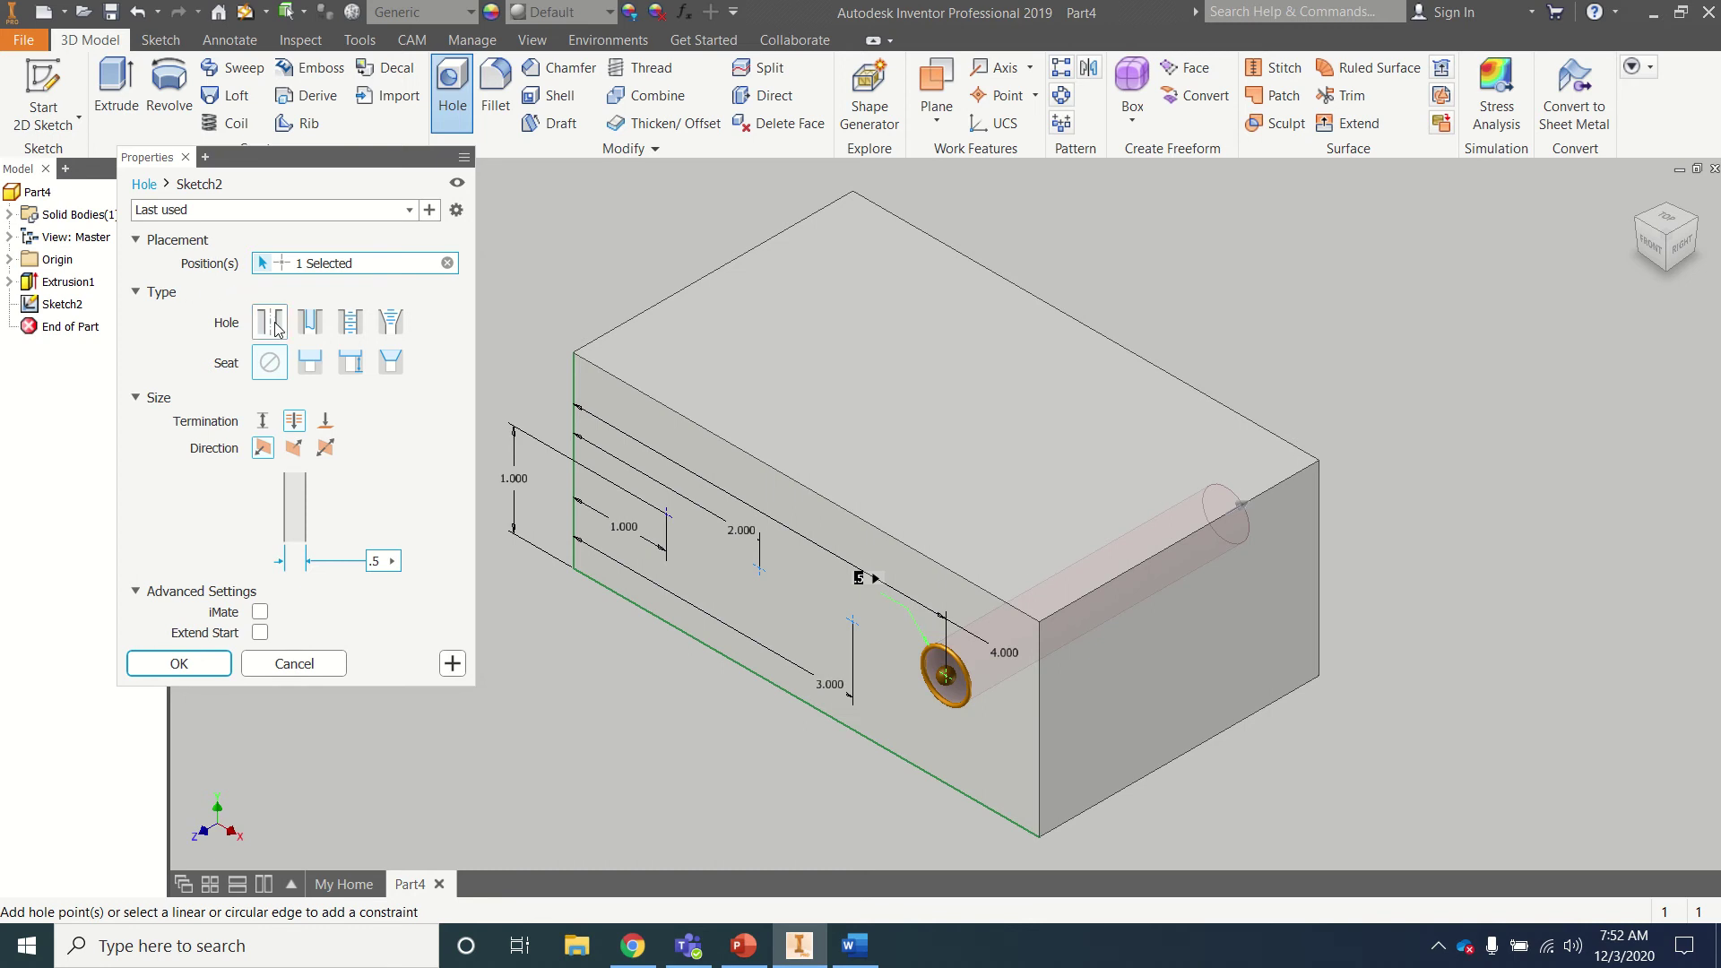
- Create a counterbore hole at the rightmost point with a 0.25 in diameter and a distance termination 1 in deep
{"action": "left_click", "coordinate": [309, 364]}
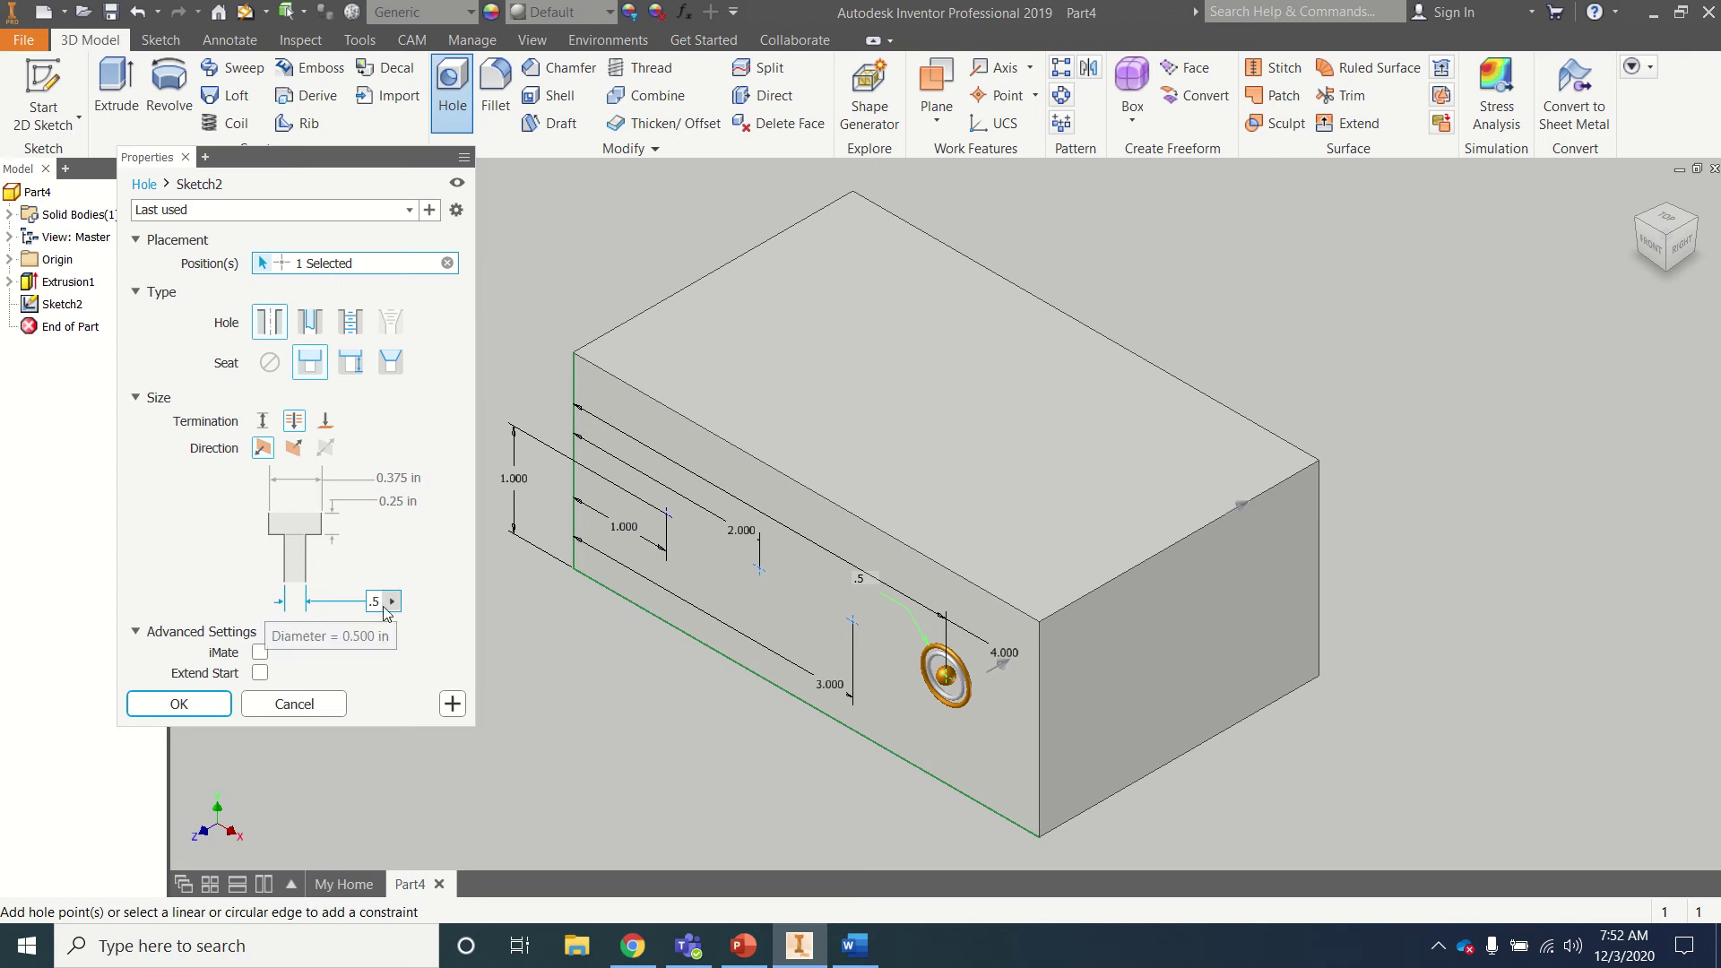
{"action": "double_click", "coordinate": [380, 605]}
{"action": "type", "text": ".25"}
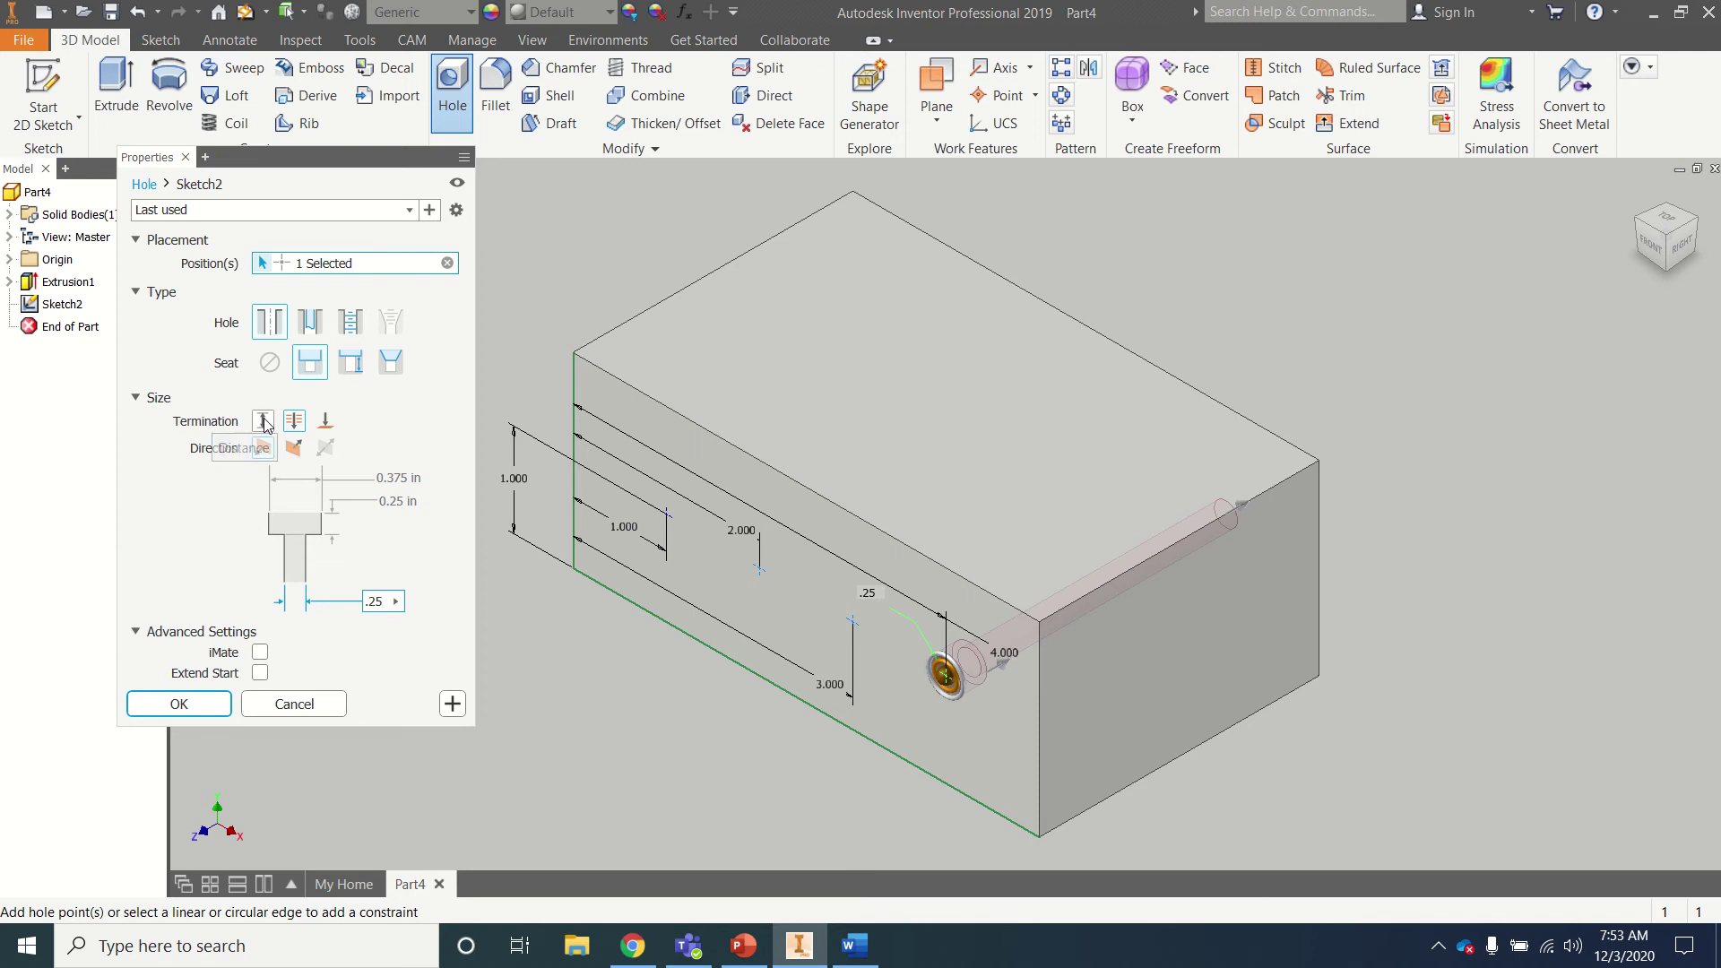
{"action": "left_click", "coordinate": [264, 423]}
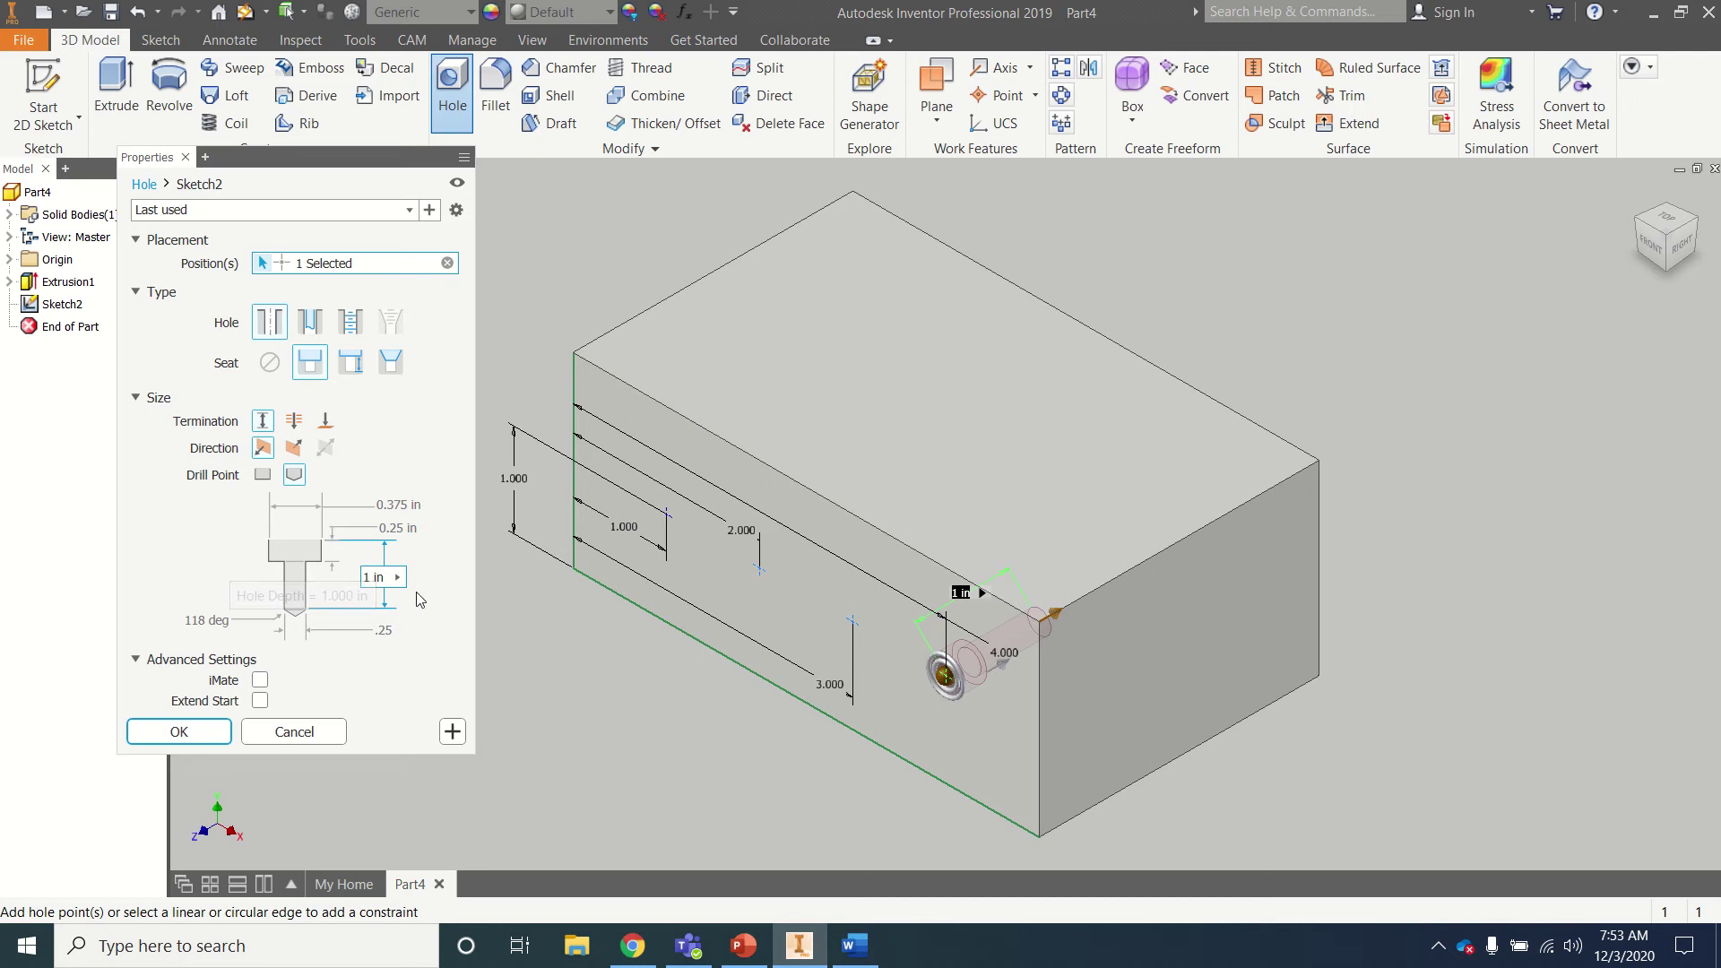
{"action": "left_click", "coordinate": [179, 731]}
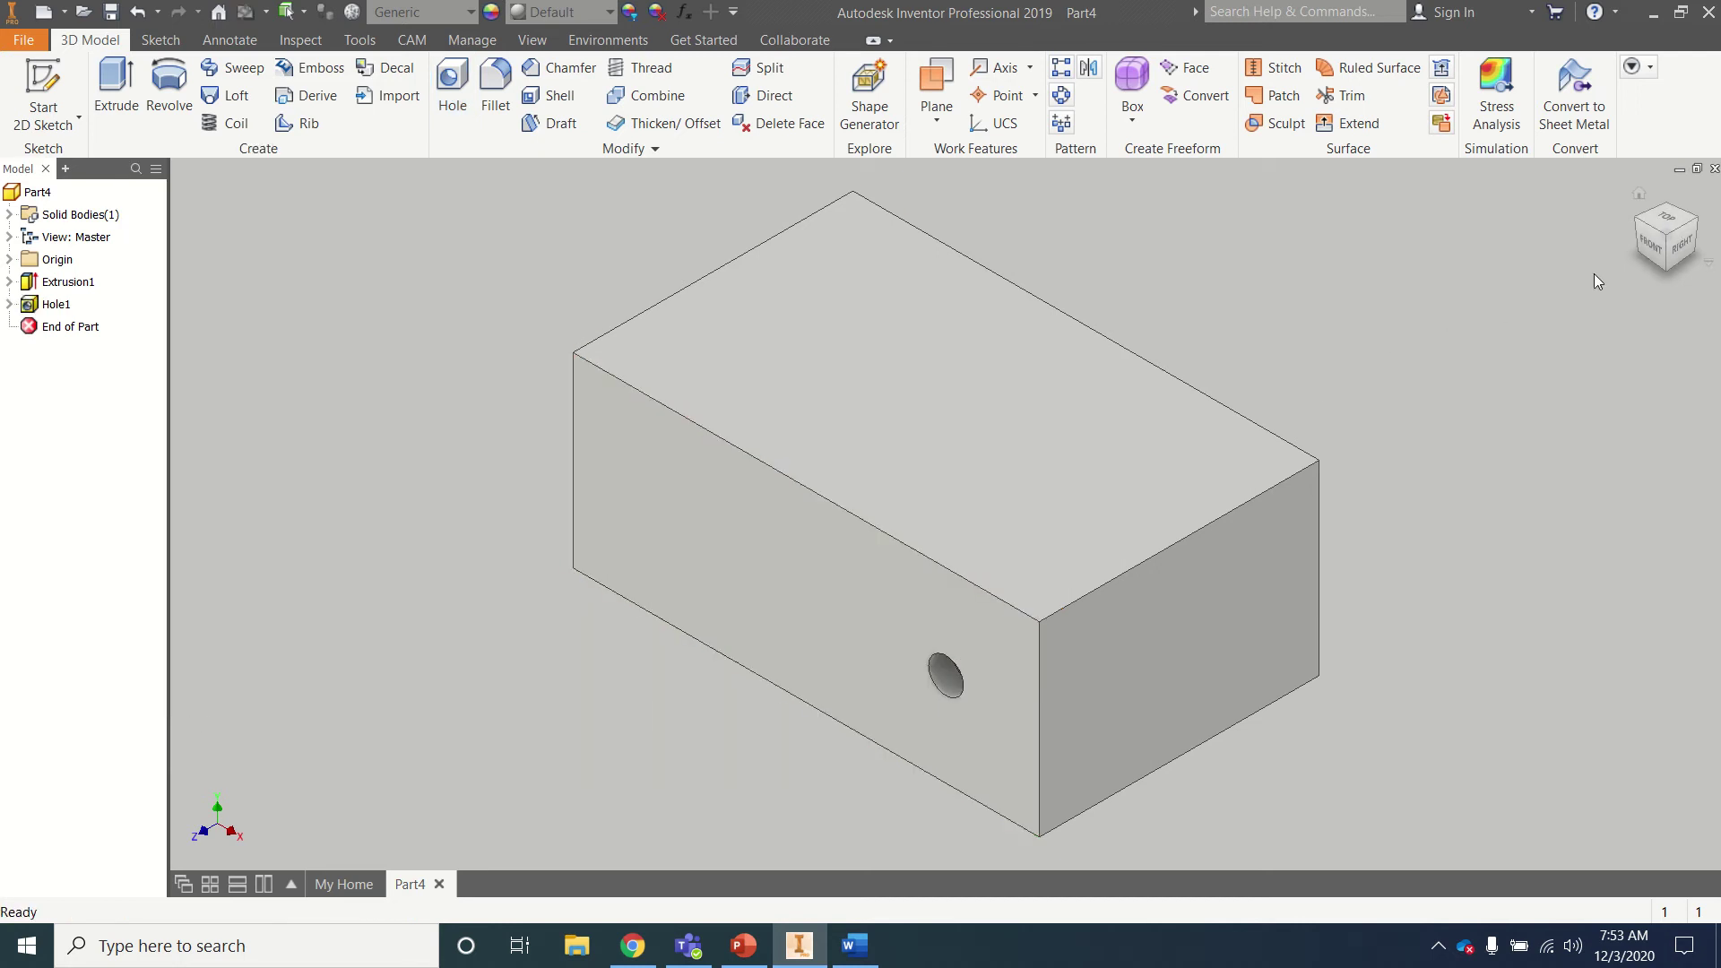
- Make the sketch used by the first hole visible again on the front face
{"action": "mouse_move", "coordinate": [946, 514]}
{"action": "middle_mouse_down", "text": "shift"}
{"action": "mouse_move", "coordinate": [1058, 439]}
{"action": "mouse_move", "coordinate": [959, 502]}
{"action": "mouse_move", "coordinate": [981, 484]}
{"action": "mouse_move", "coordinate": [1004, 502]}
{"action": "mouse_move", "coordinate": [945, 511]}
{"action": "middle_mouse_up", "text": "shift"}
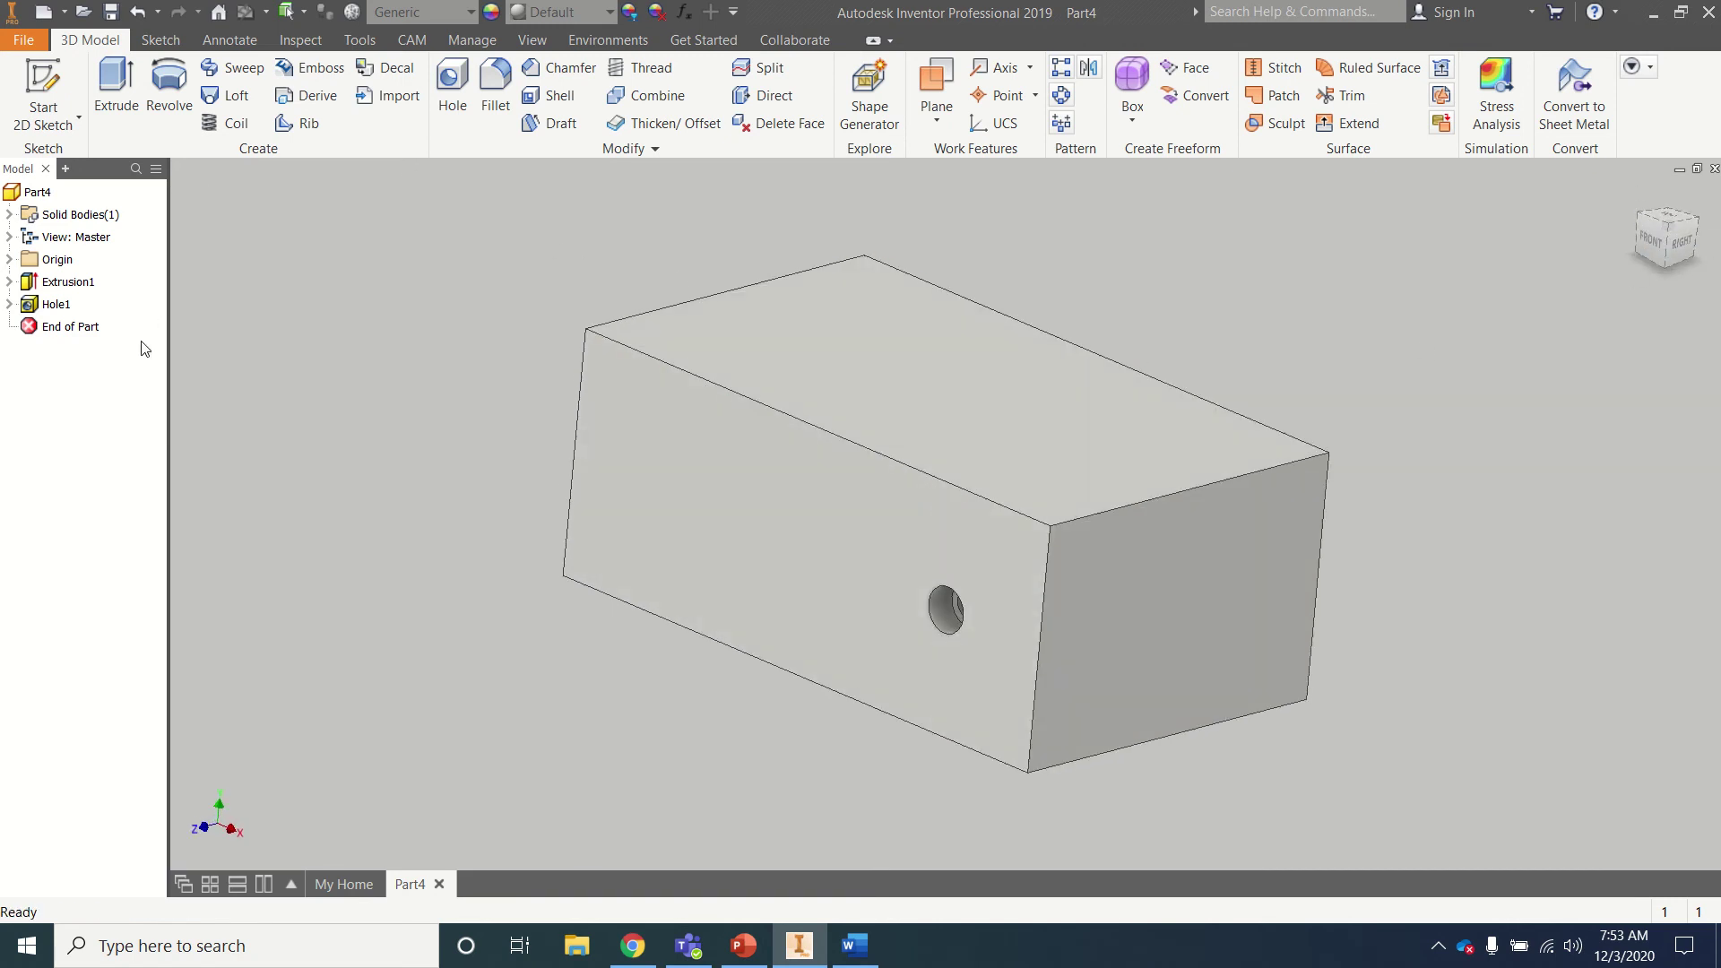
{"action": "left_click", "coordinate": [9, 304]}
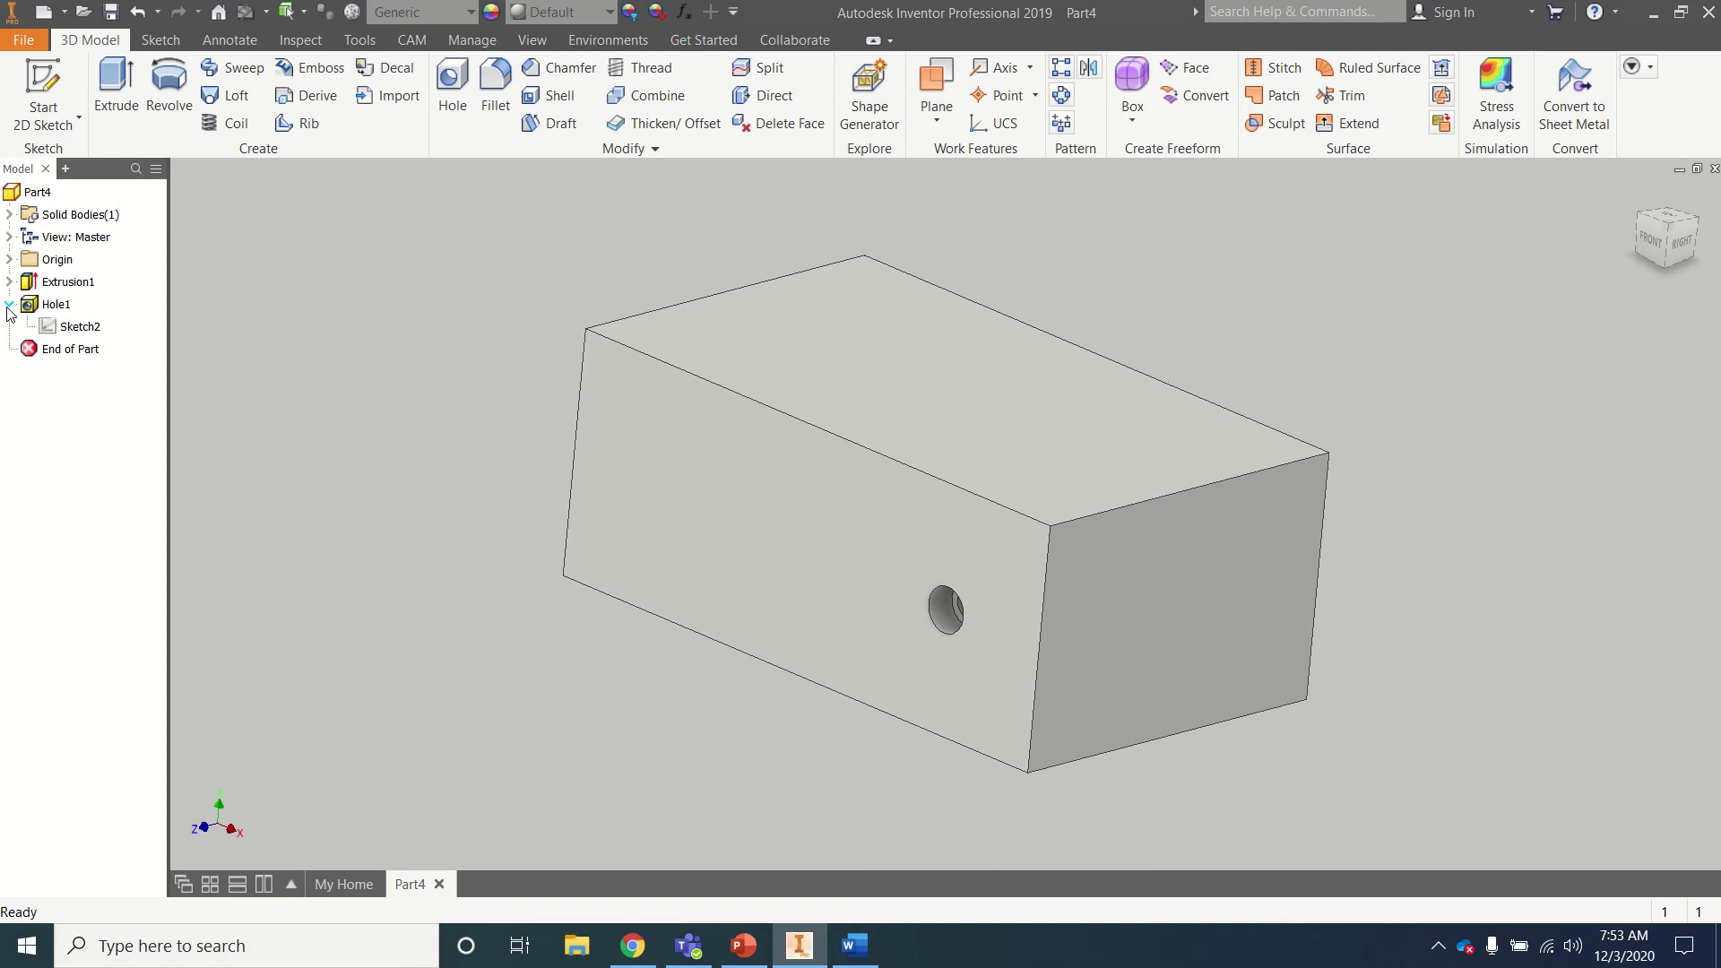
{"action": "right_click", "coordinate": [52, 329]}
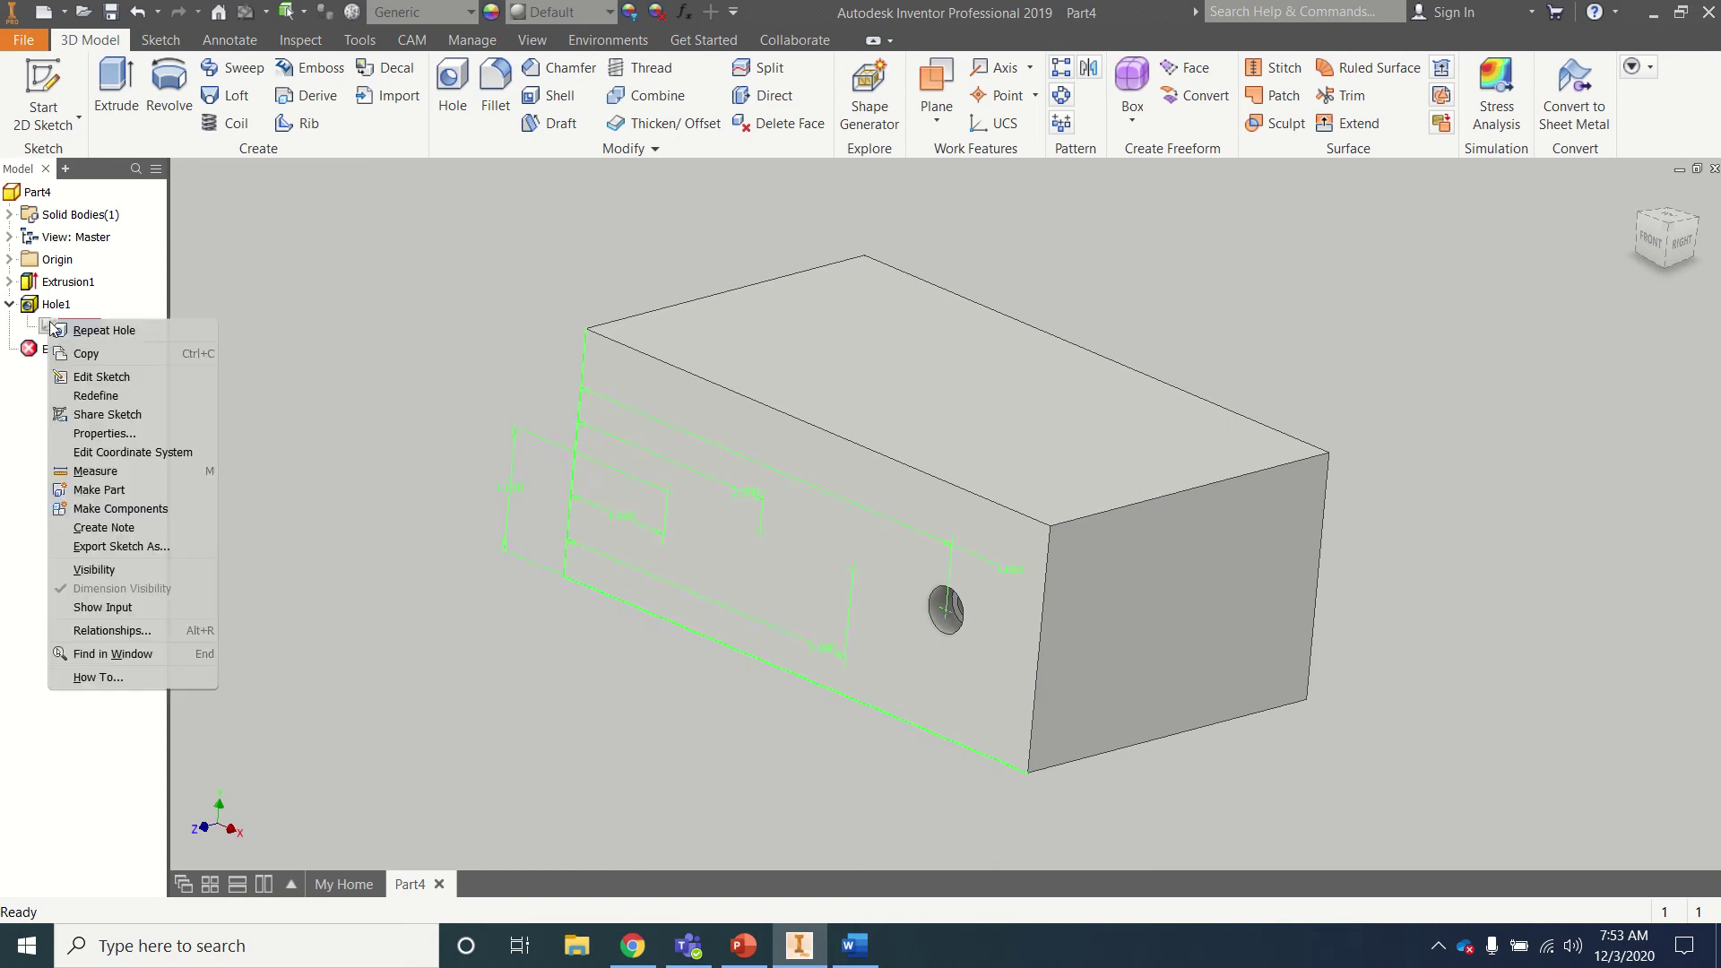
{"action": "left_click", "coordinate": [83, 571]}
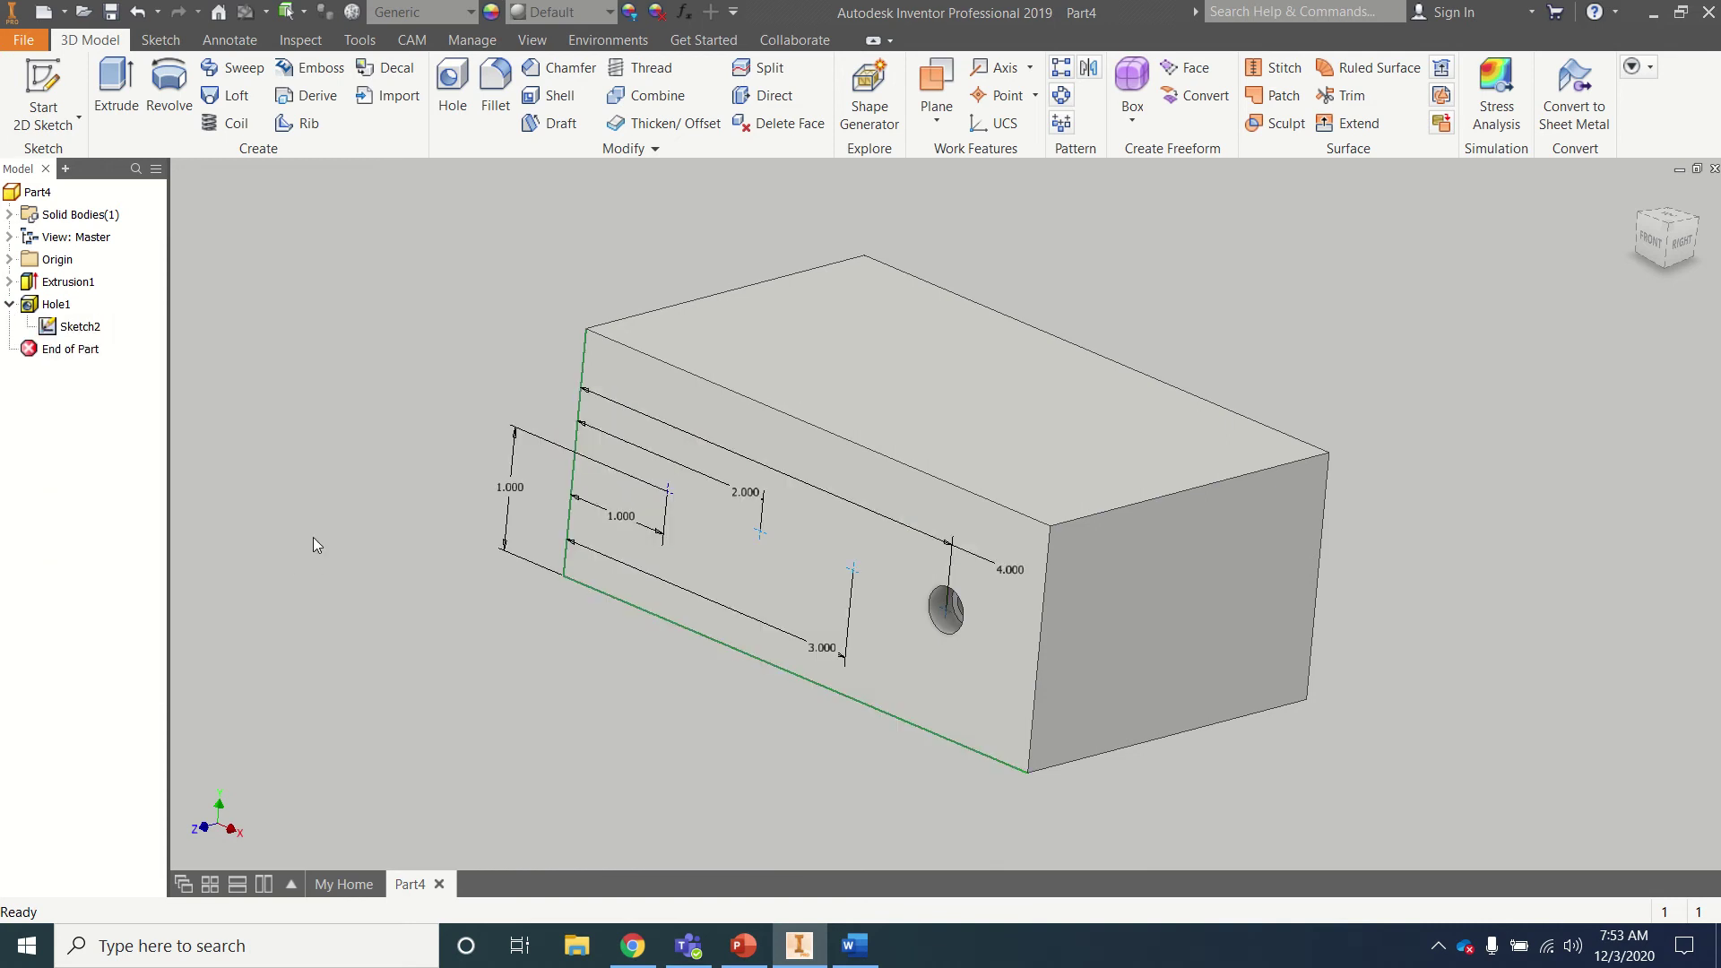
- Create a simple 0.5 in diameter hole without a seat, through all, at only the point 3 in from the left edge
{"action": "left_click", "coordinate": [451, 96]}
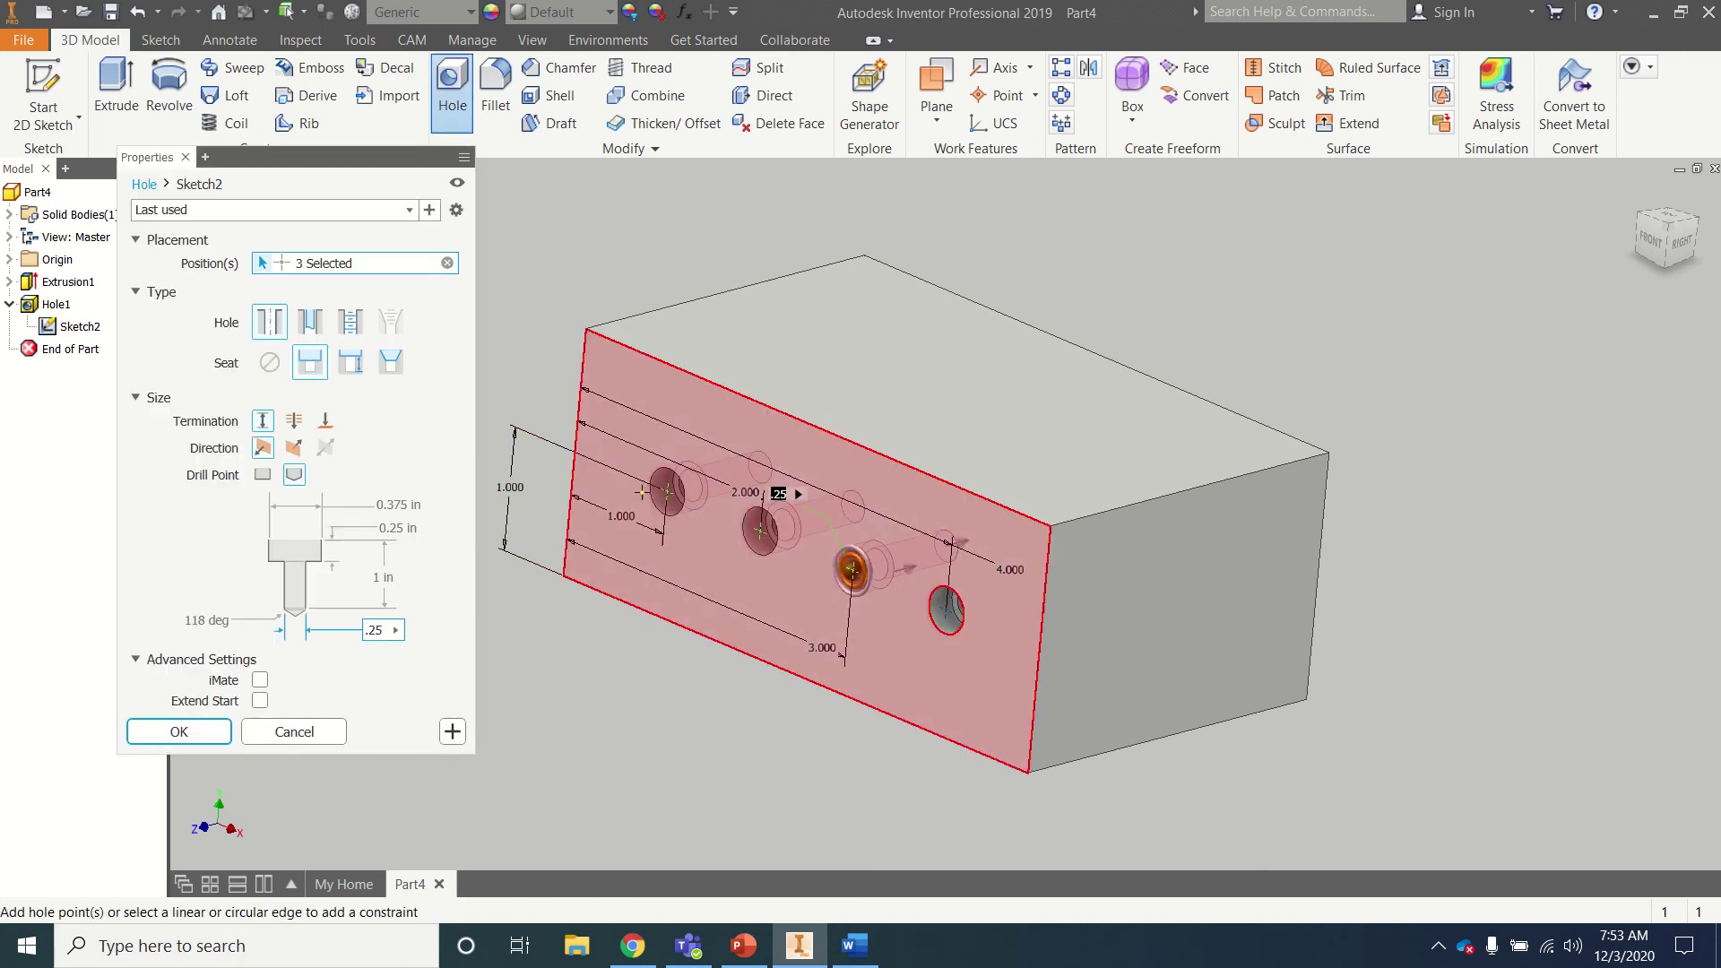
{"action": "left_click", "coordinate": [744, 529], "text": "ctrl"}
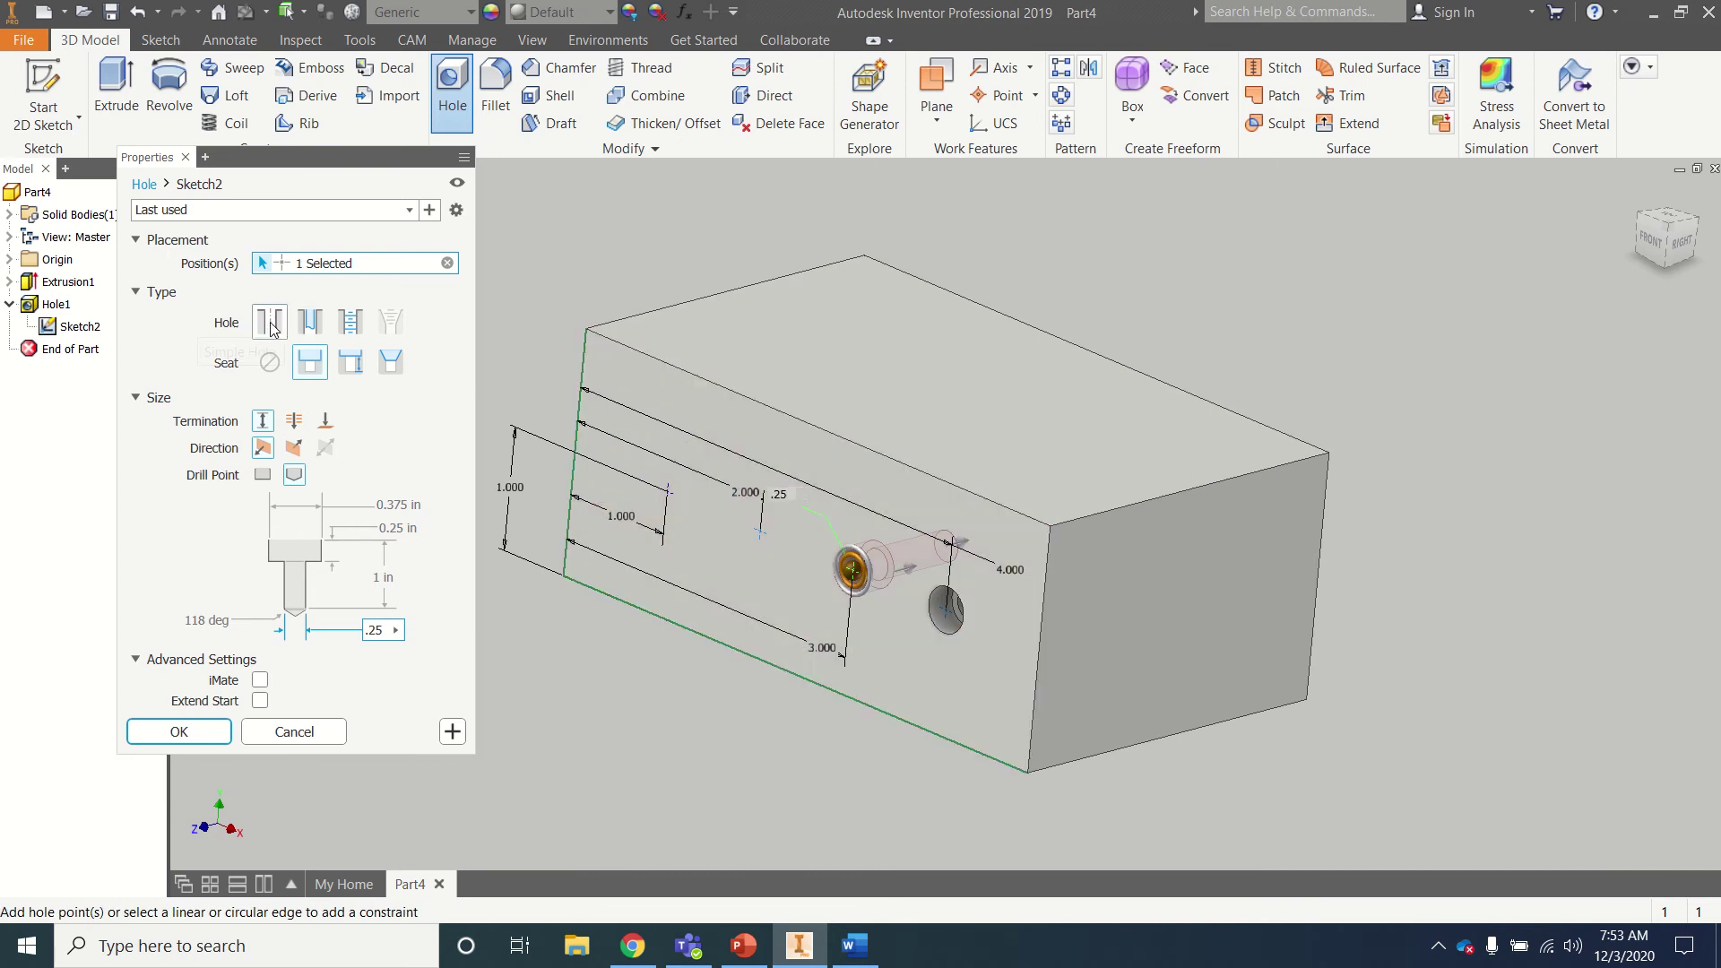
{"action": "left_click", "coordinate": [265, 371]}
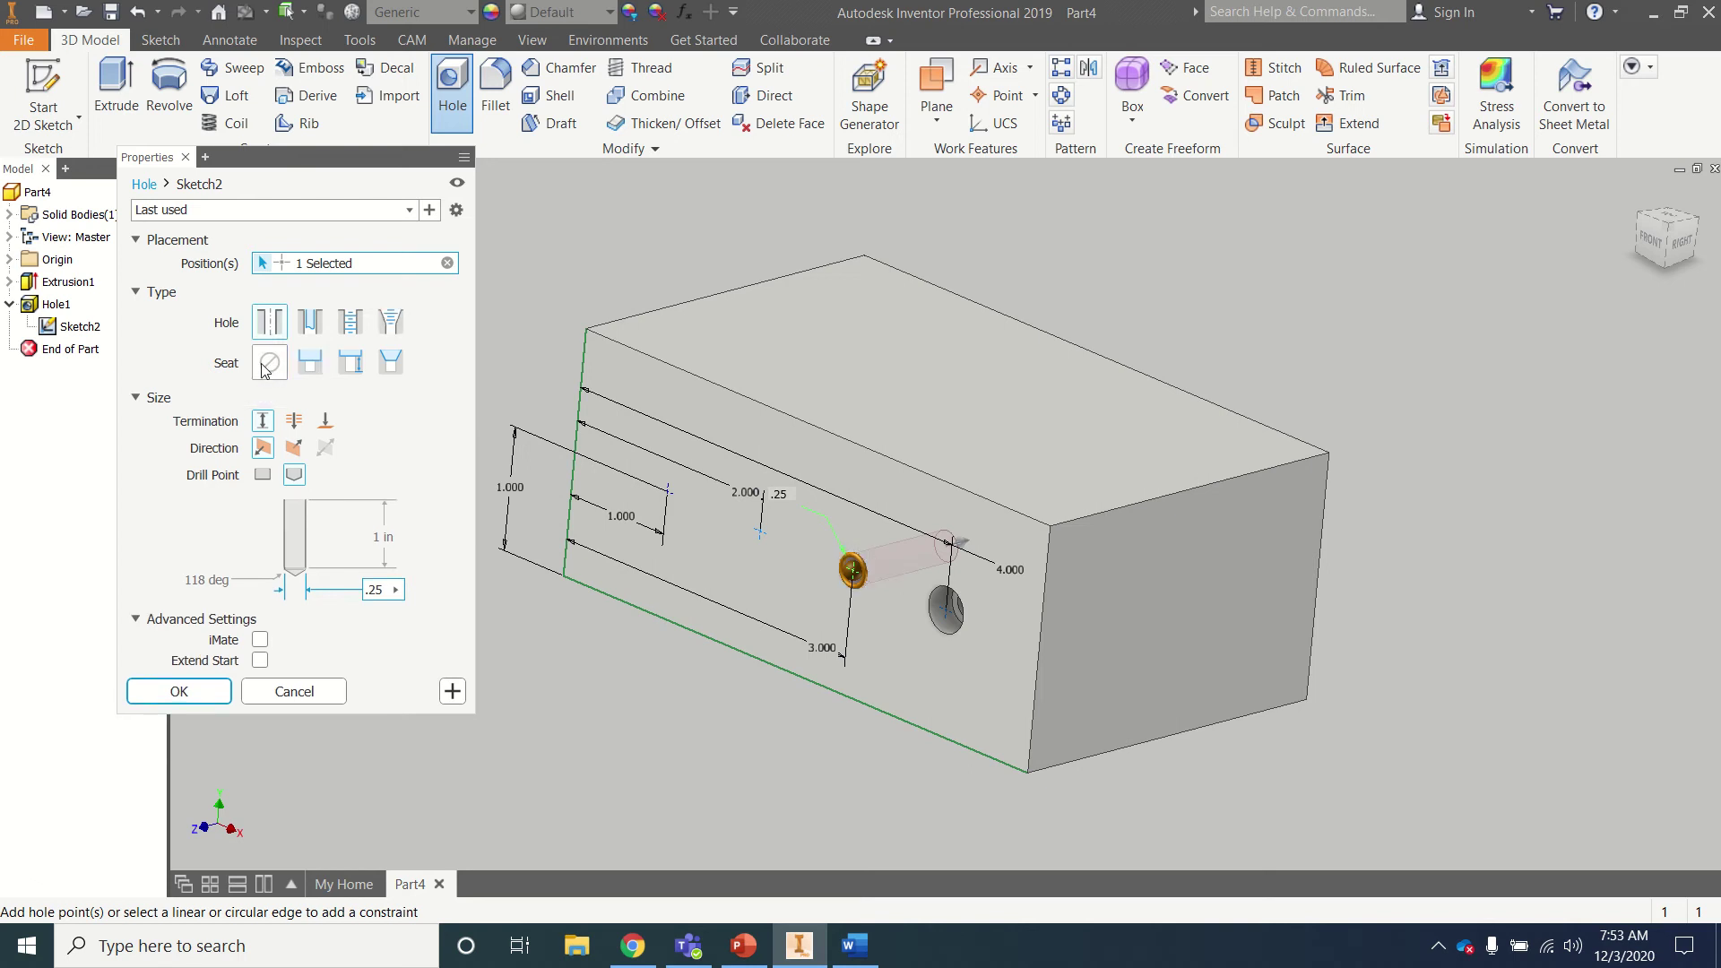
{"action": "left_click", "coordinate": [294, 421]}
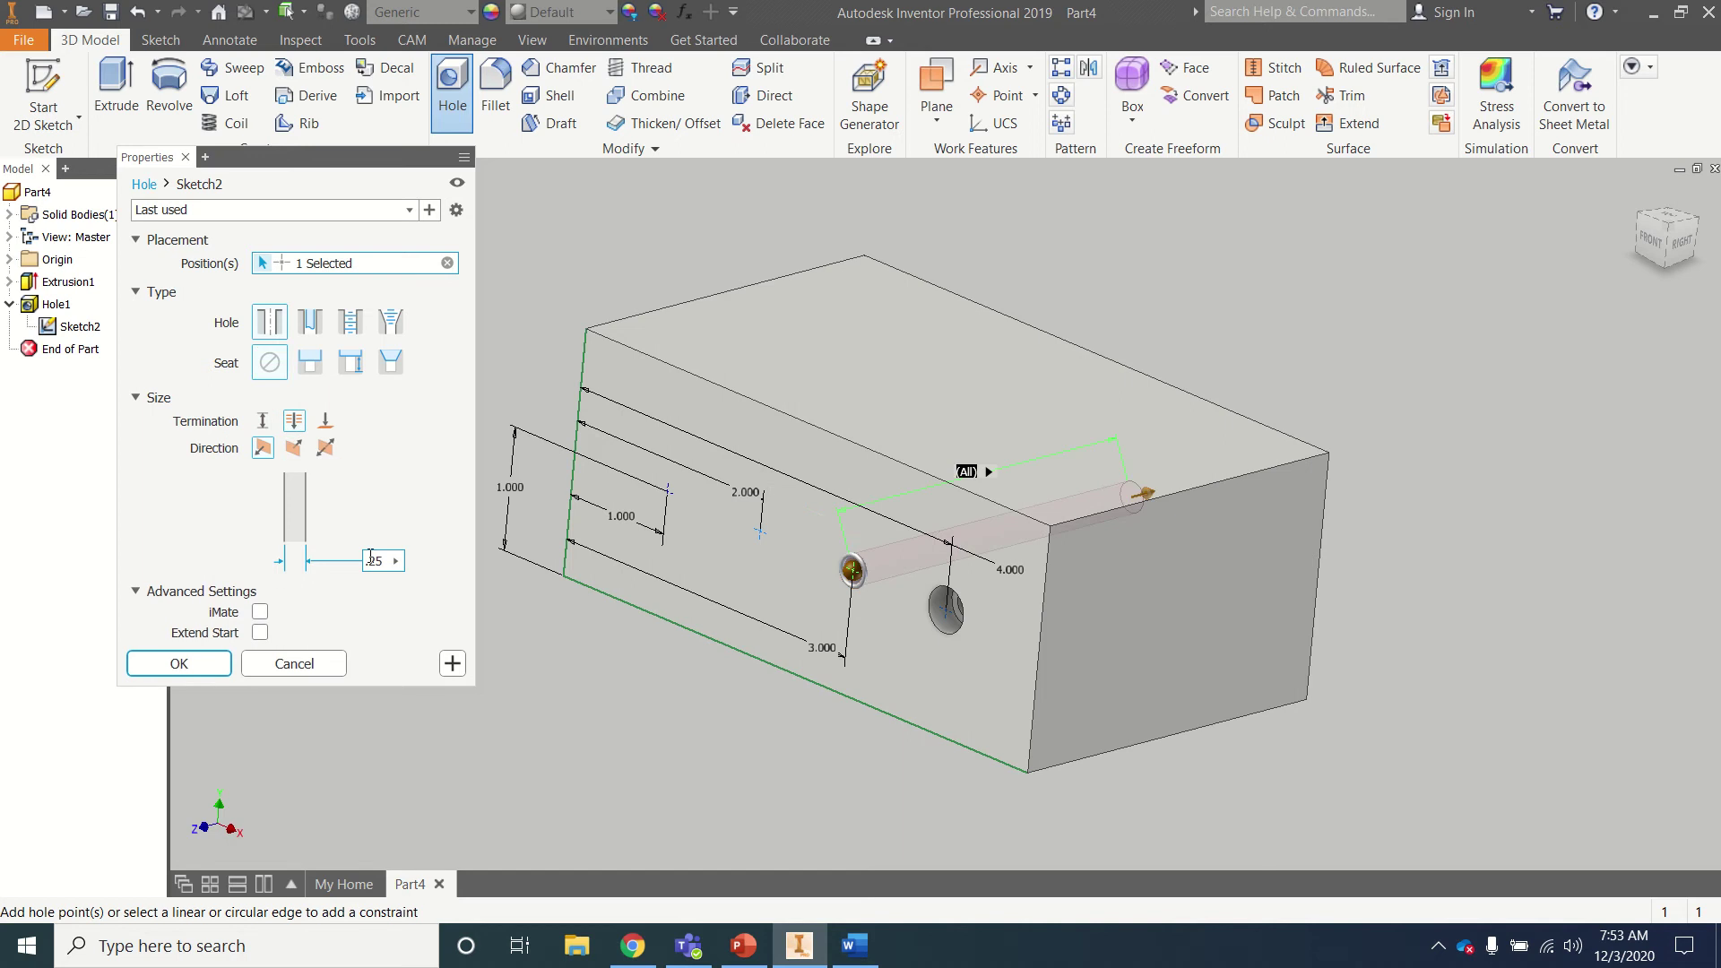
{"action": "double_click", "coordinate": [383, 562]}
{"action": "type", "text": ".5"}
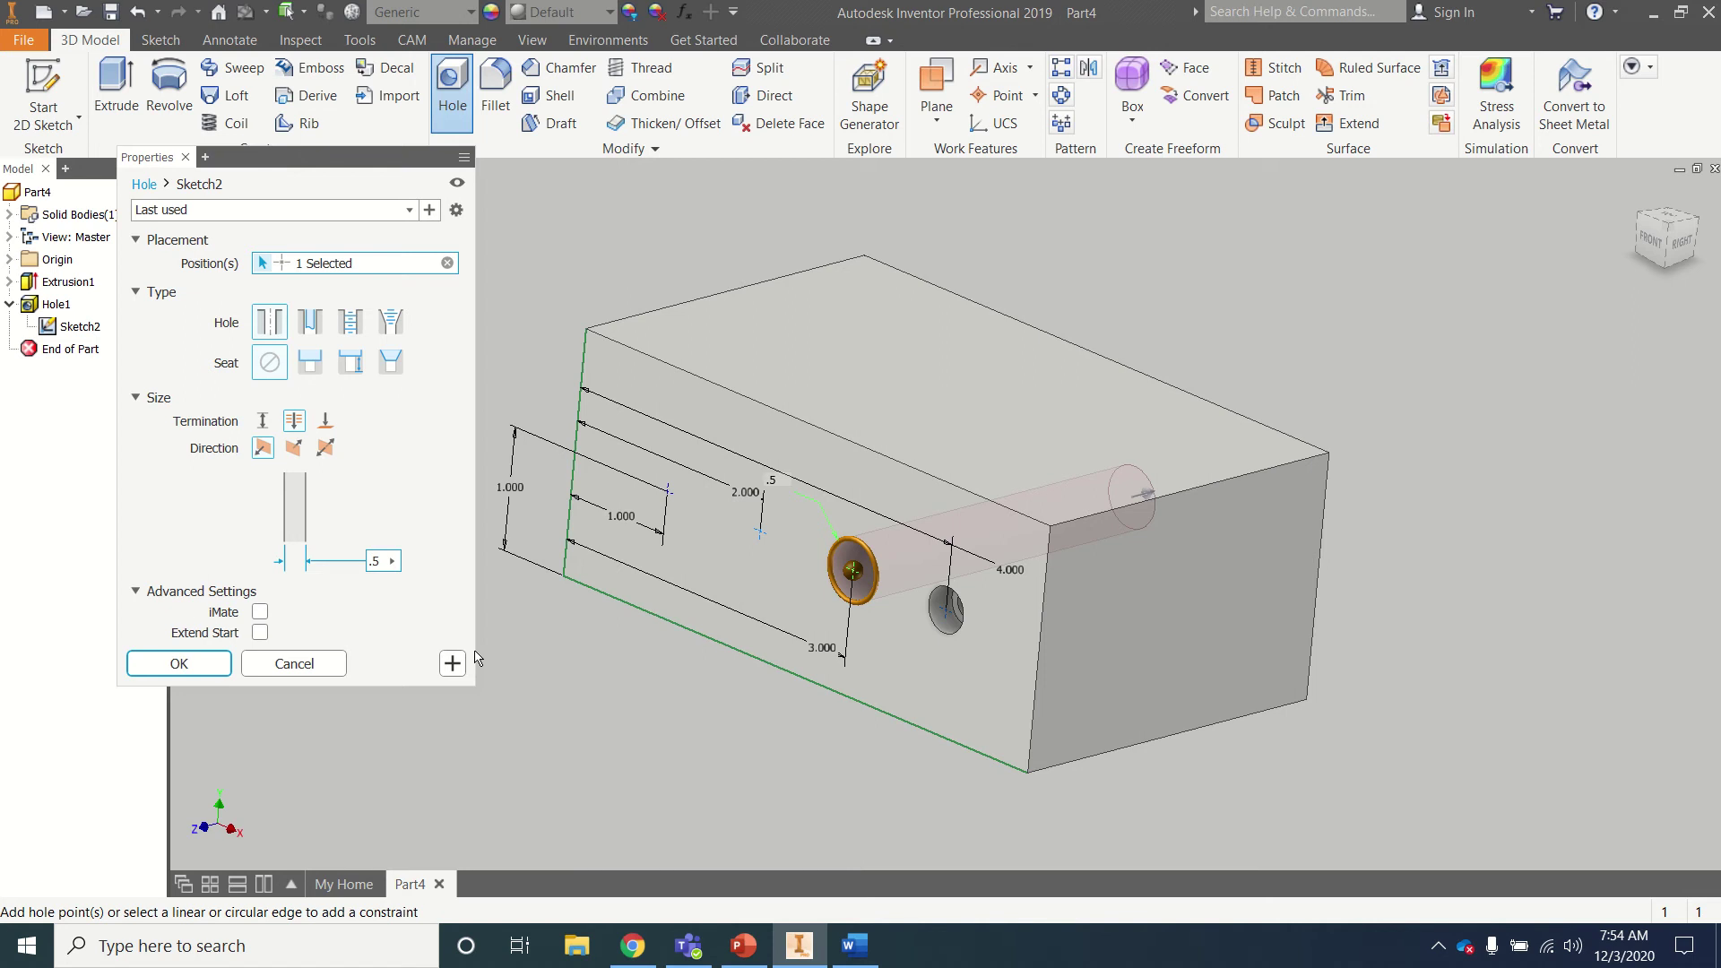
{"action": "left_click", "coordinate": [203, 664]}
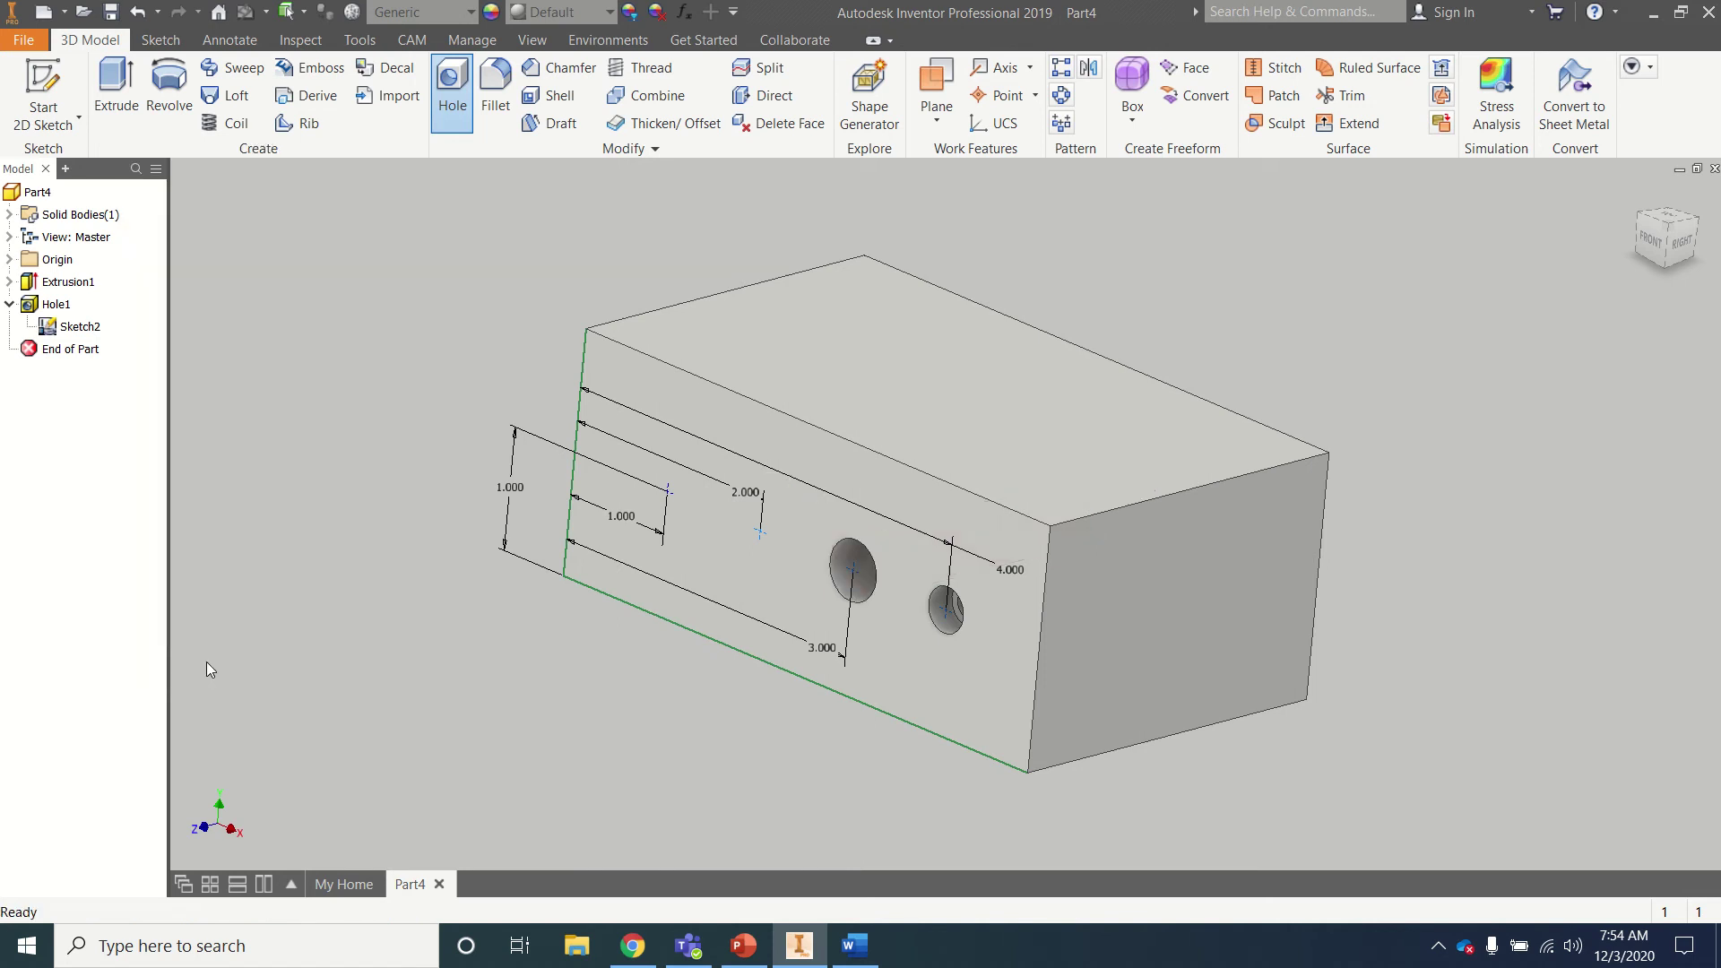
- Create a through-all countersink hole at only the point 2 in from the left edge, with a 1 in countersink diameter
{"action": "left_click", "coordinate": [451, 85]}
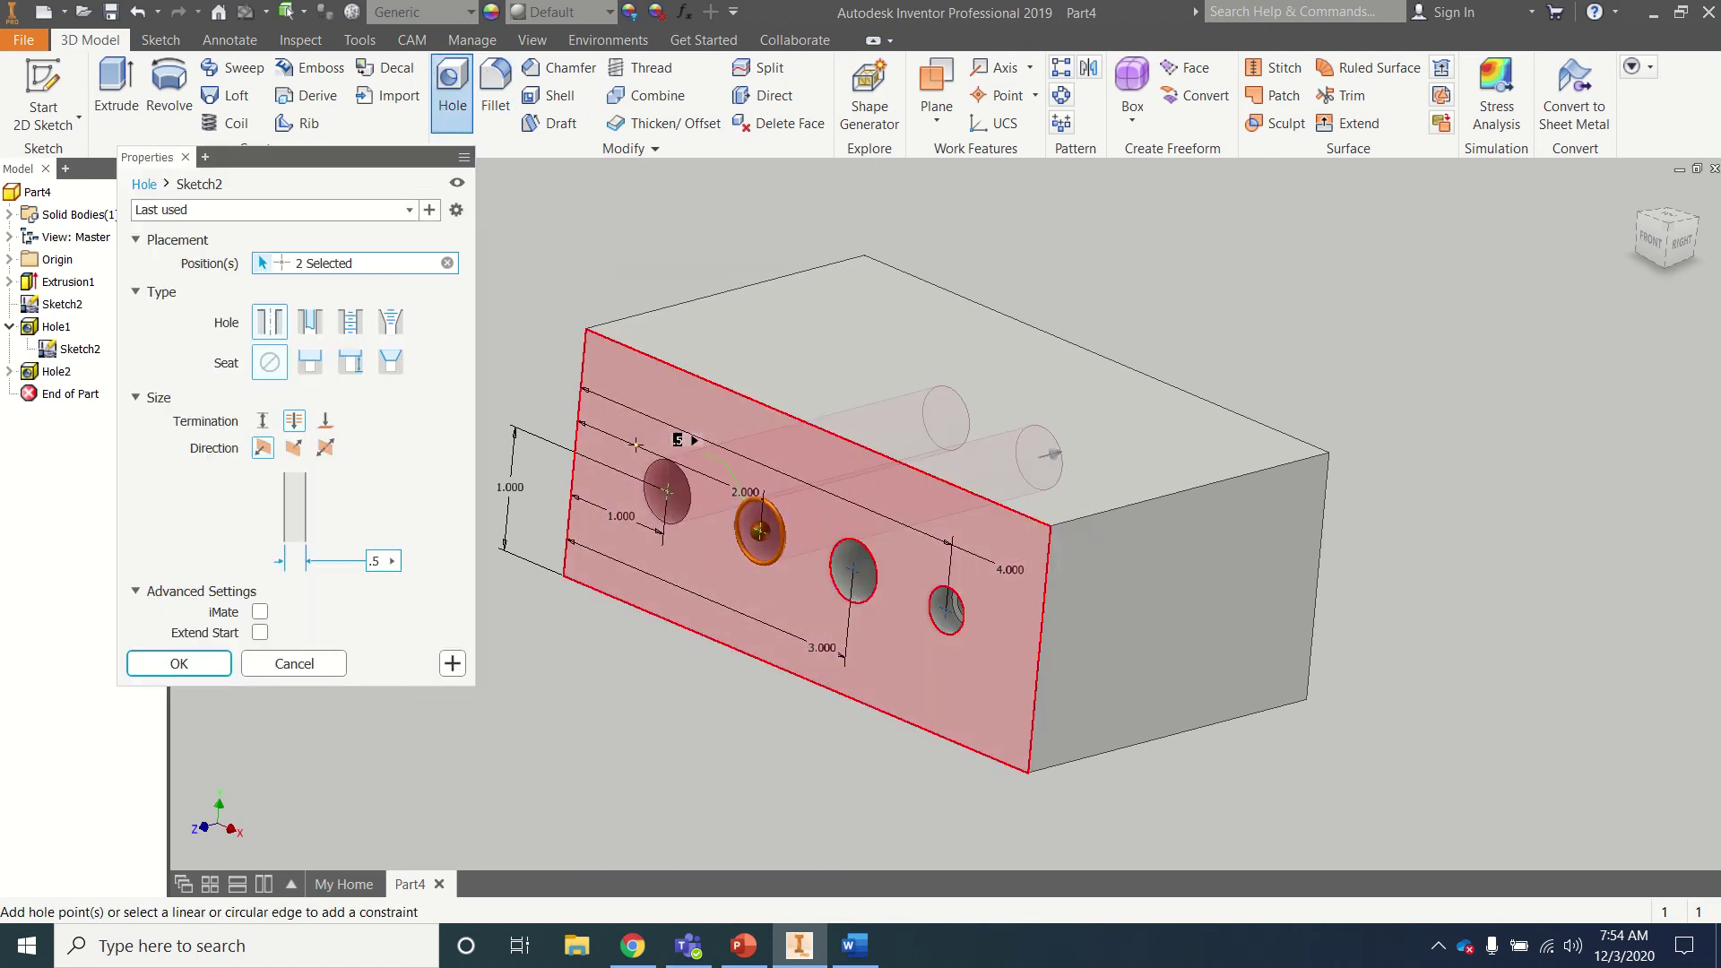
{"action": "left_click", "coordinate": [664, 494], "text": "ctrl"}
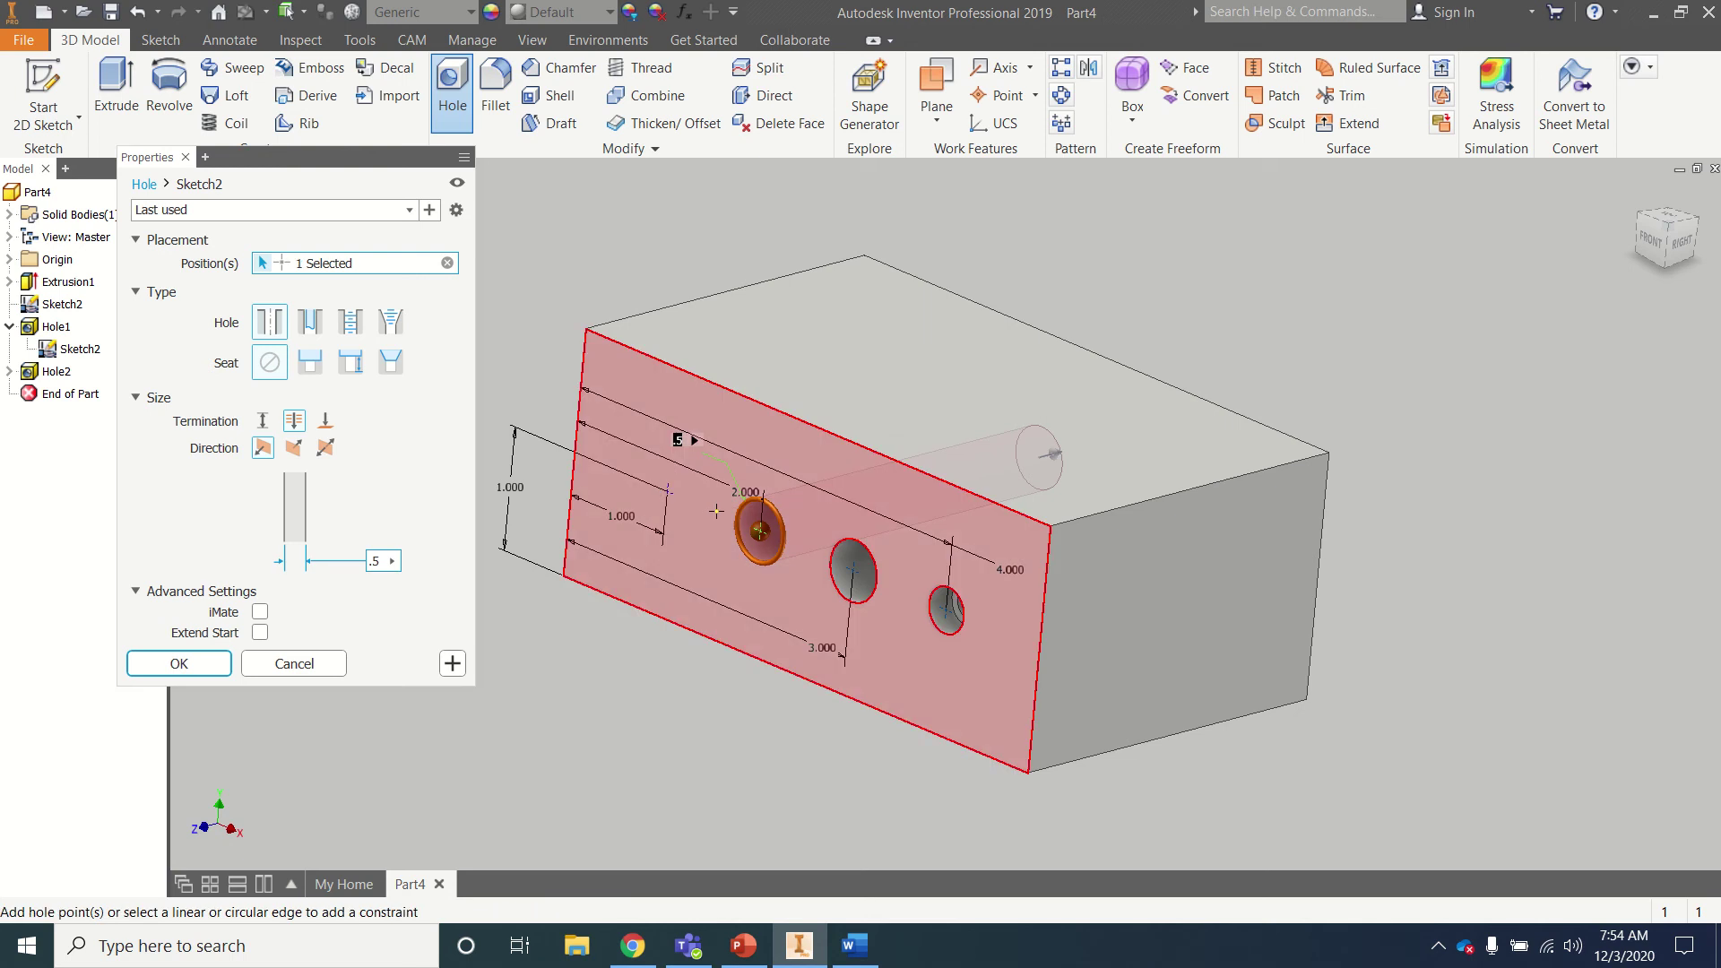
{"action": "left_click", "coordinate": [390, 363]}
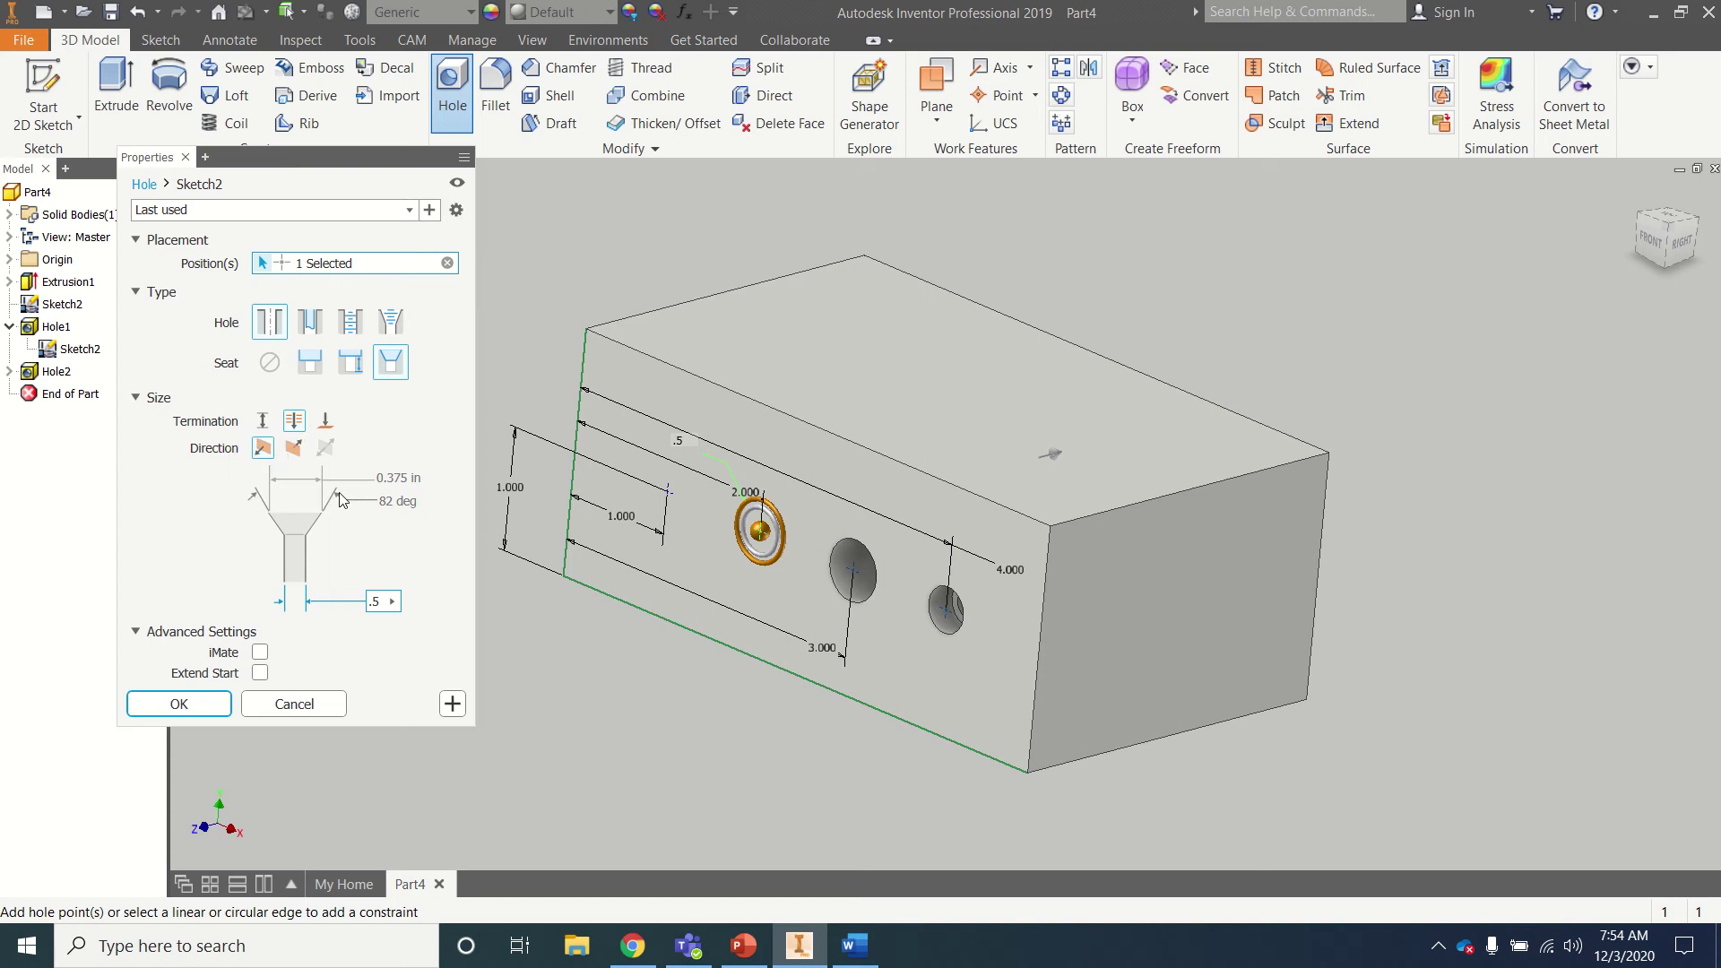
{"action": "left_click", "coordinate": [397, 477]}
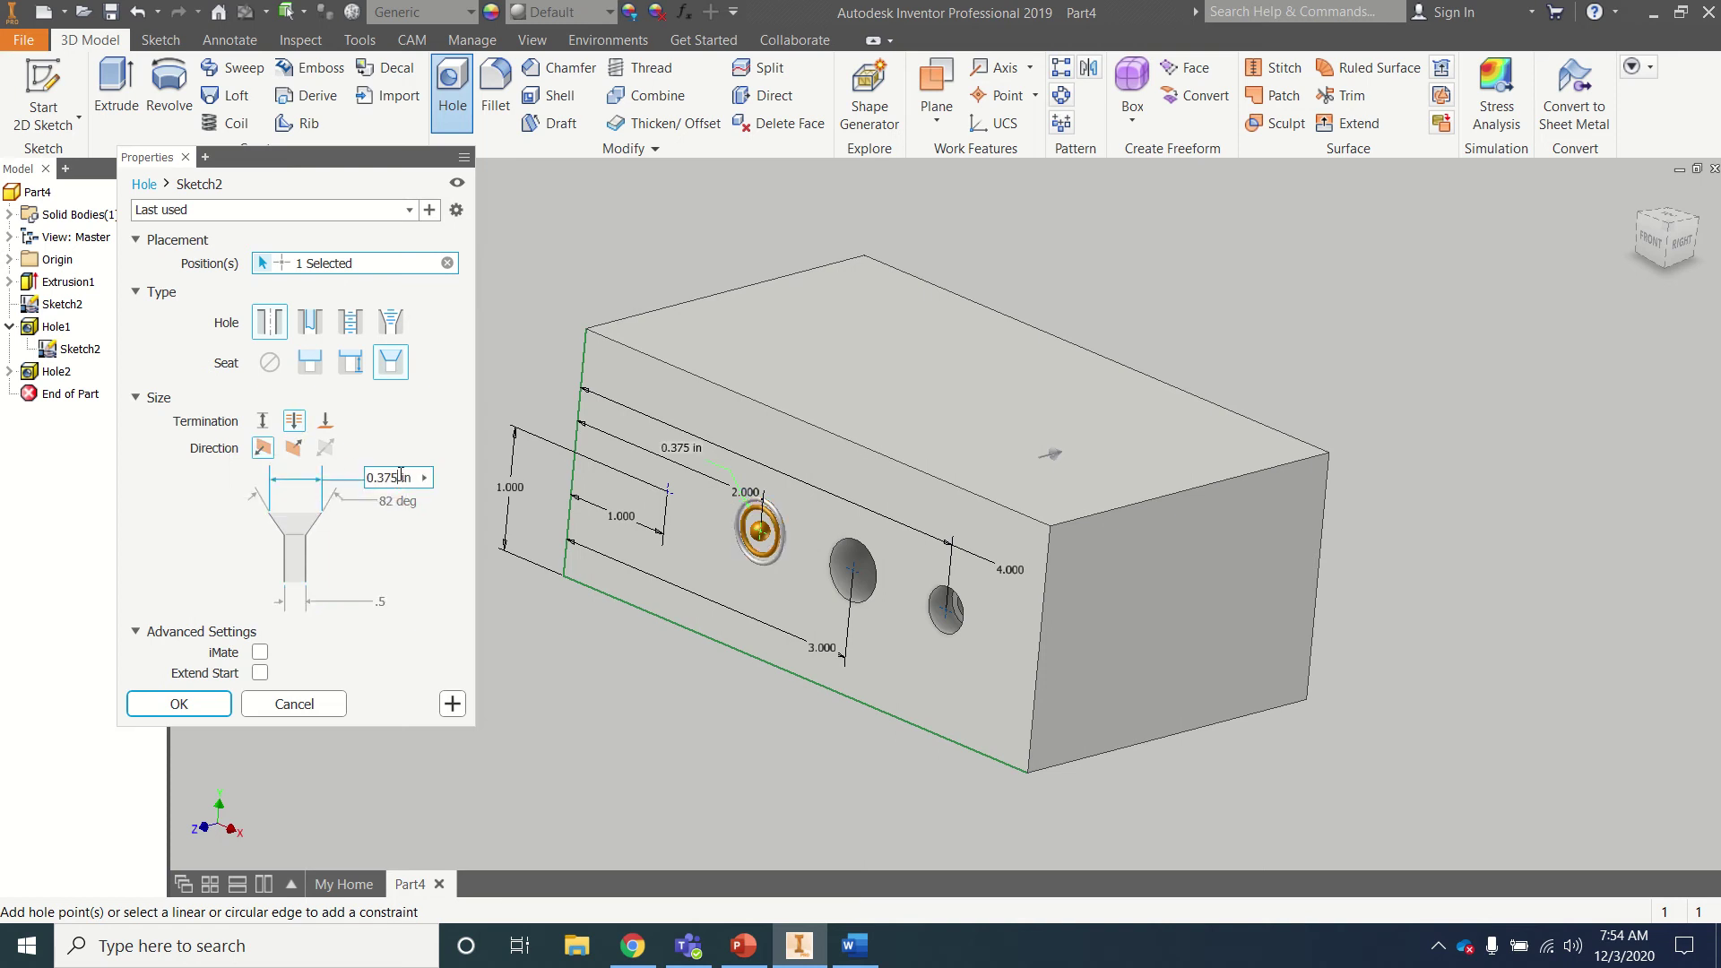
{"action": "key", "text": "BackSpace"}
{"action": "key", "text": "BackSpace"}
{"action": "key", "text": "BackSpace"}
{"action": "key", "text": "BackSpace"}
{"action": "key", "text": "BackSpace"}
{"action": "type", "text": "1"}
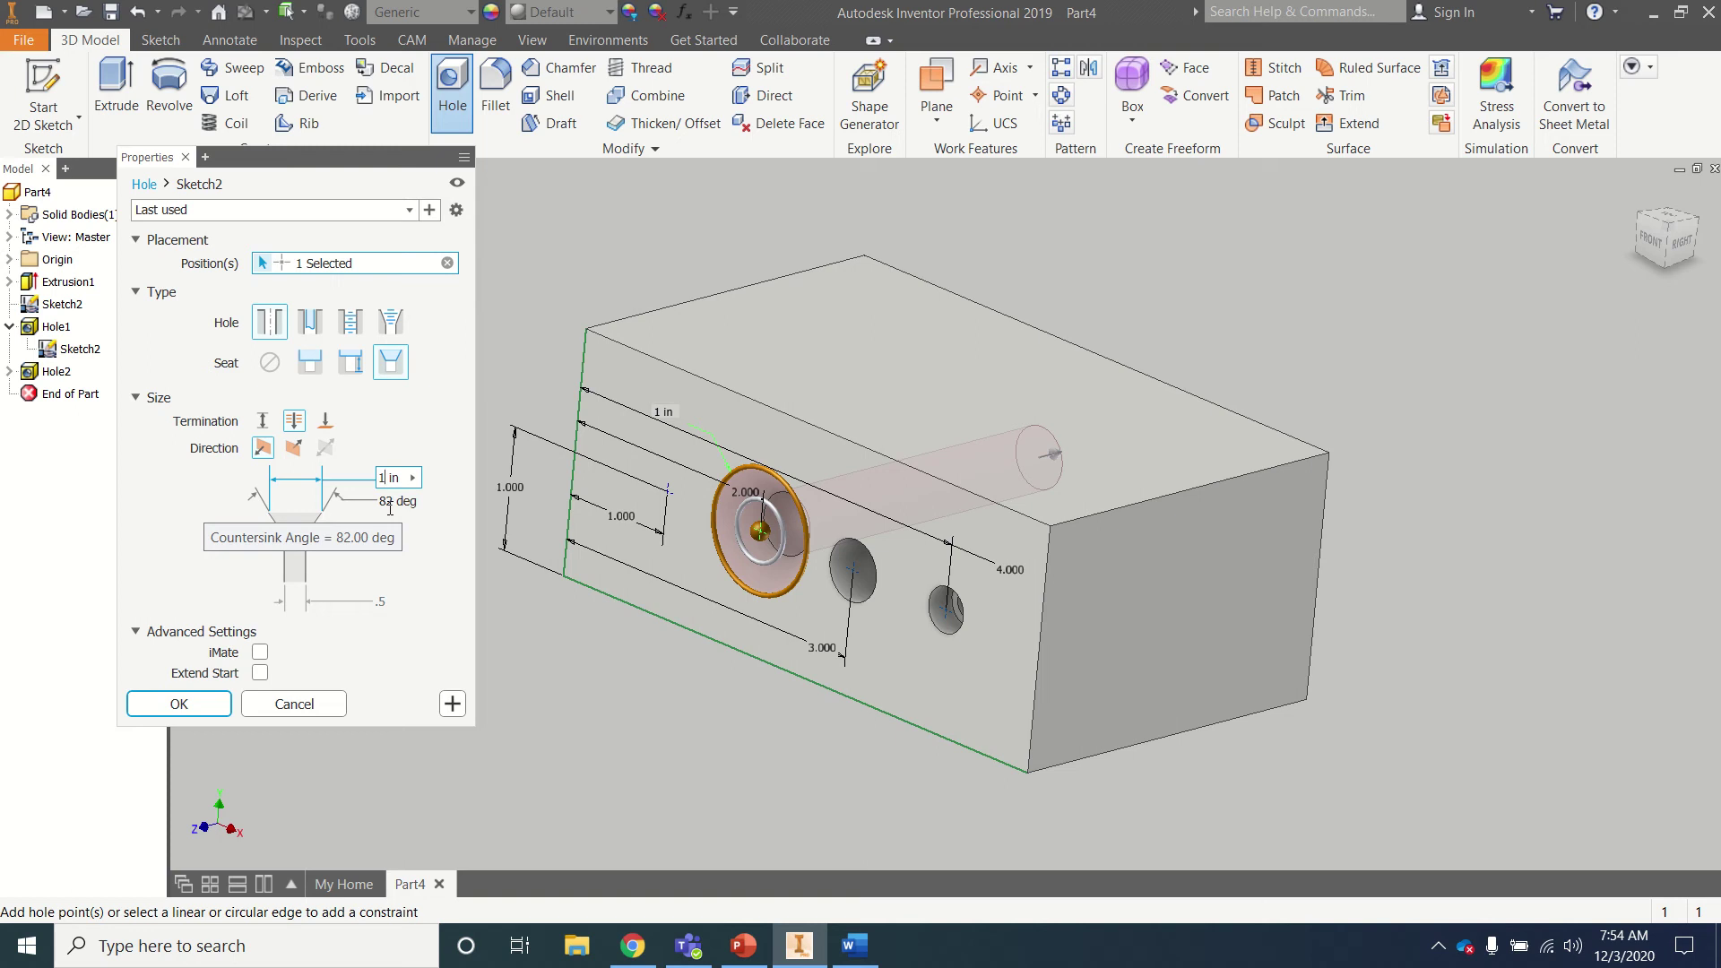
{"action": "left_click", "coordinate": [196, 703]}
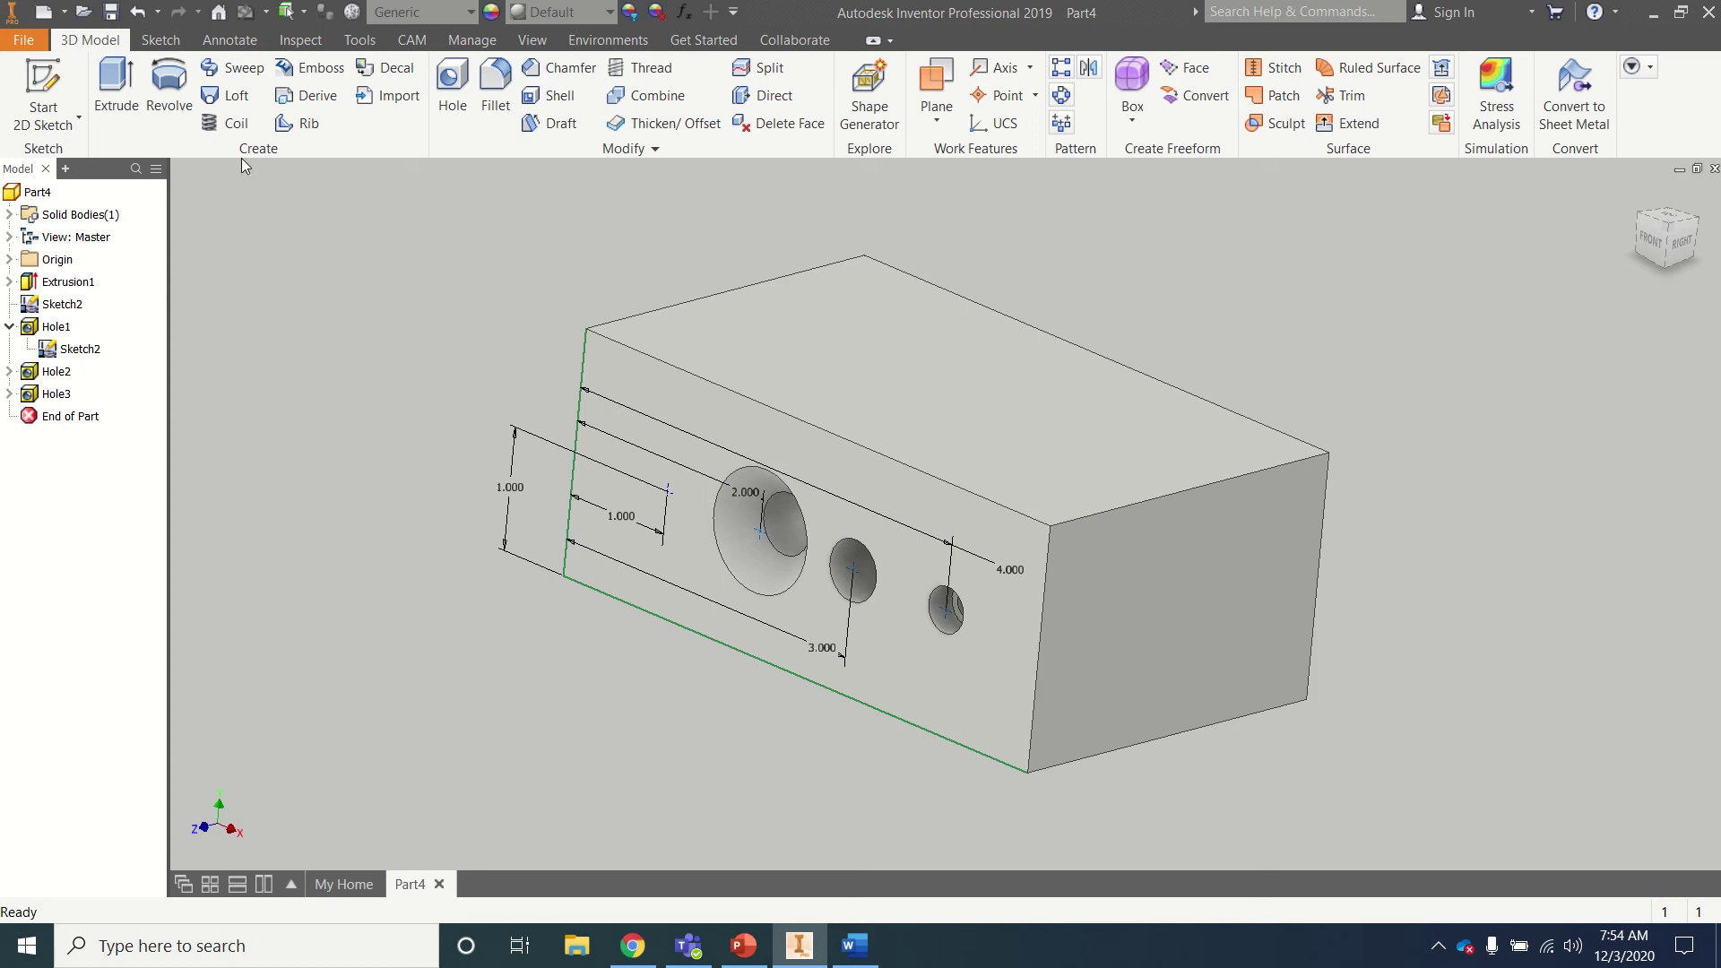
- Start a counterbore hole at the leftmost point and set its counterbore diameter to 0.75 in
{"action": "left_click", "coordinate": [452, 90]}
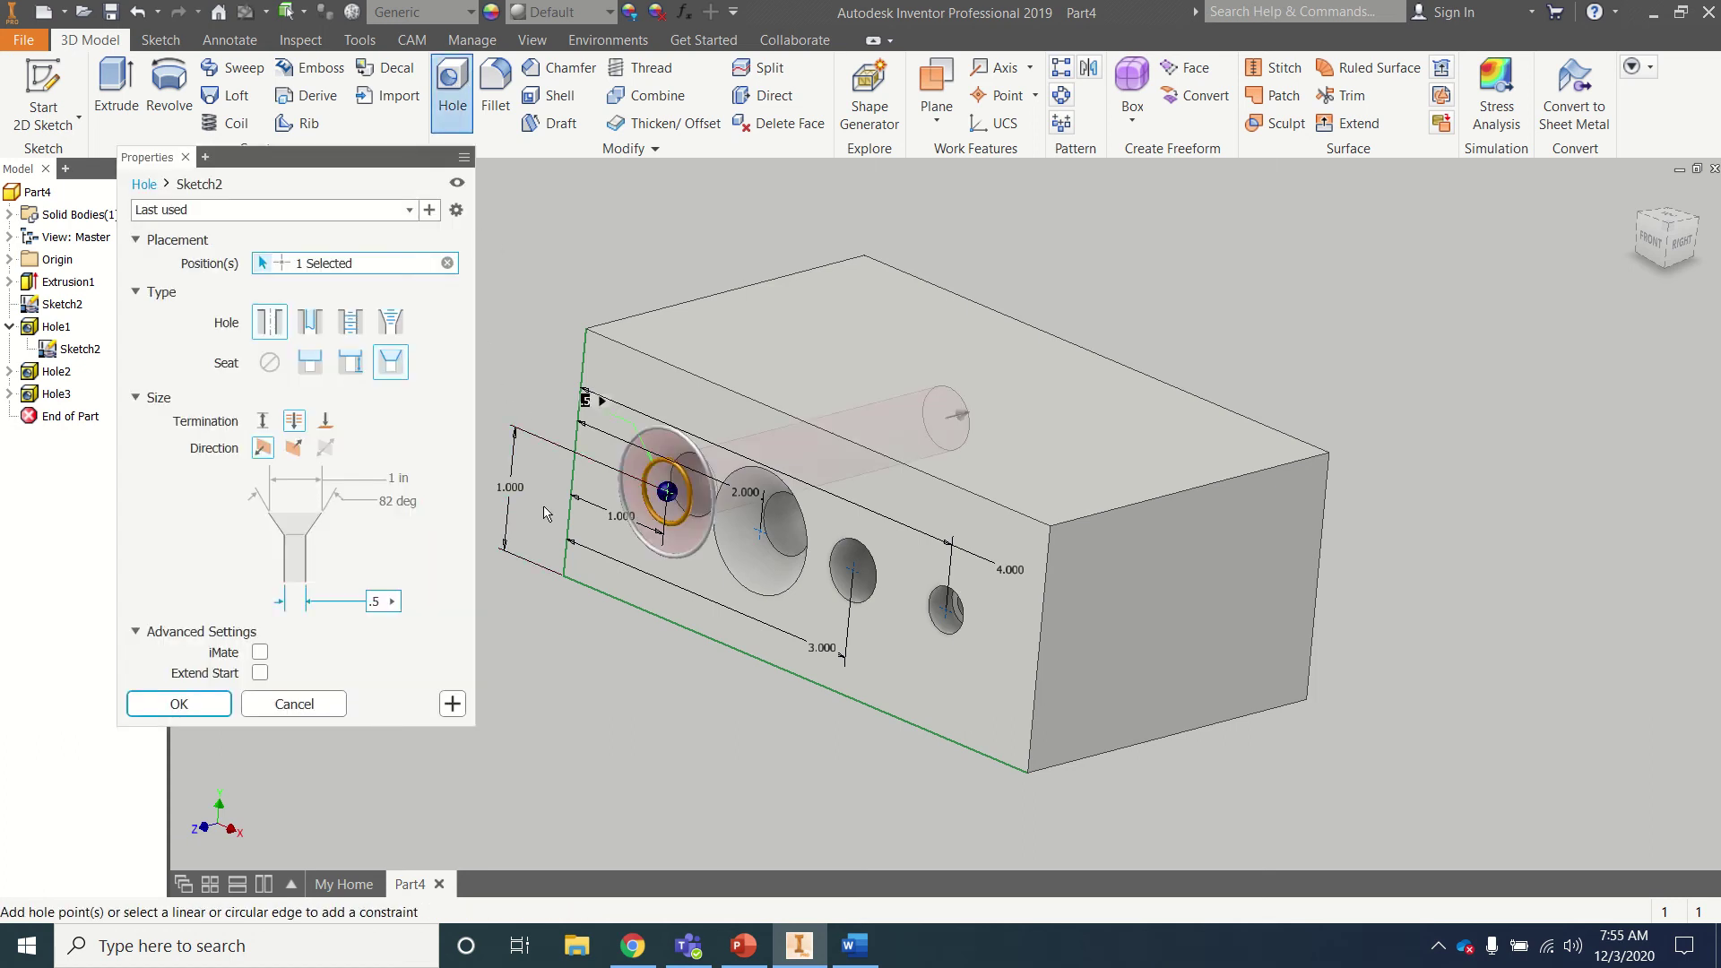
{"action": "left_click", "coordinate": [310, 363]}
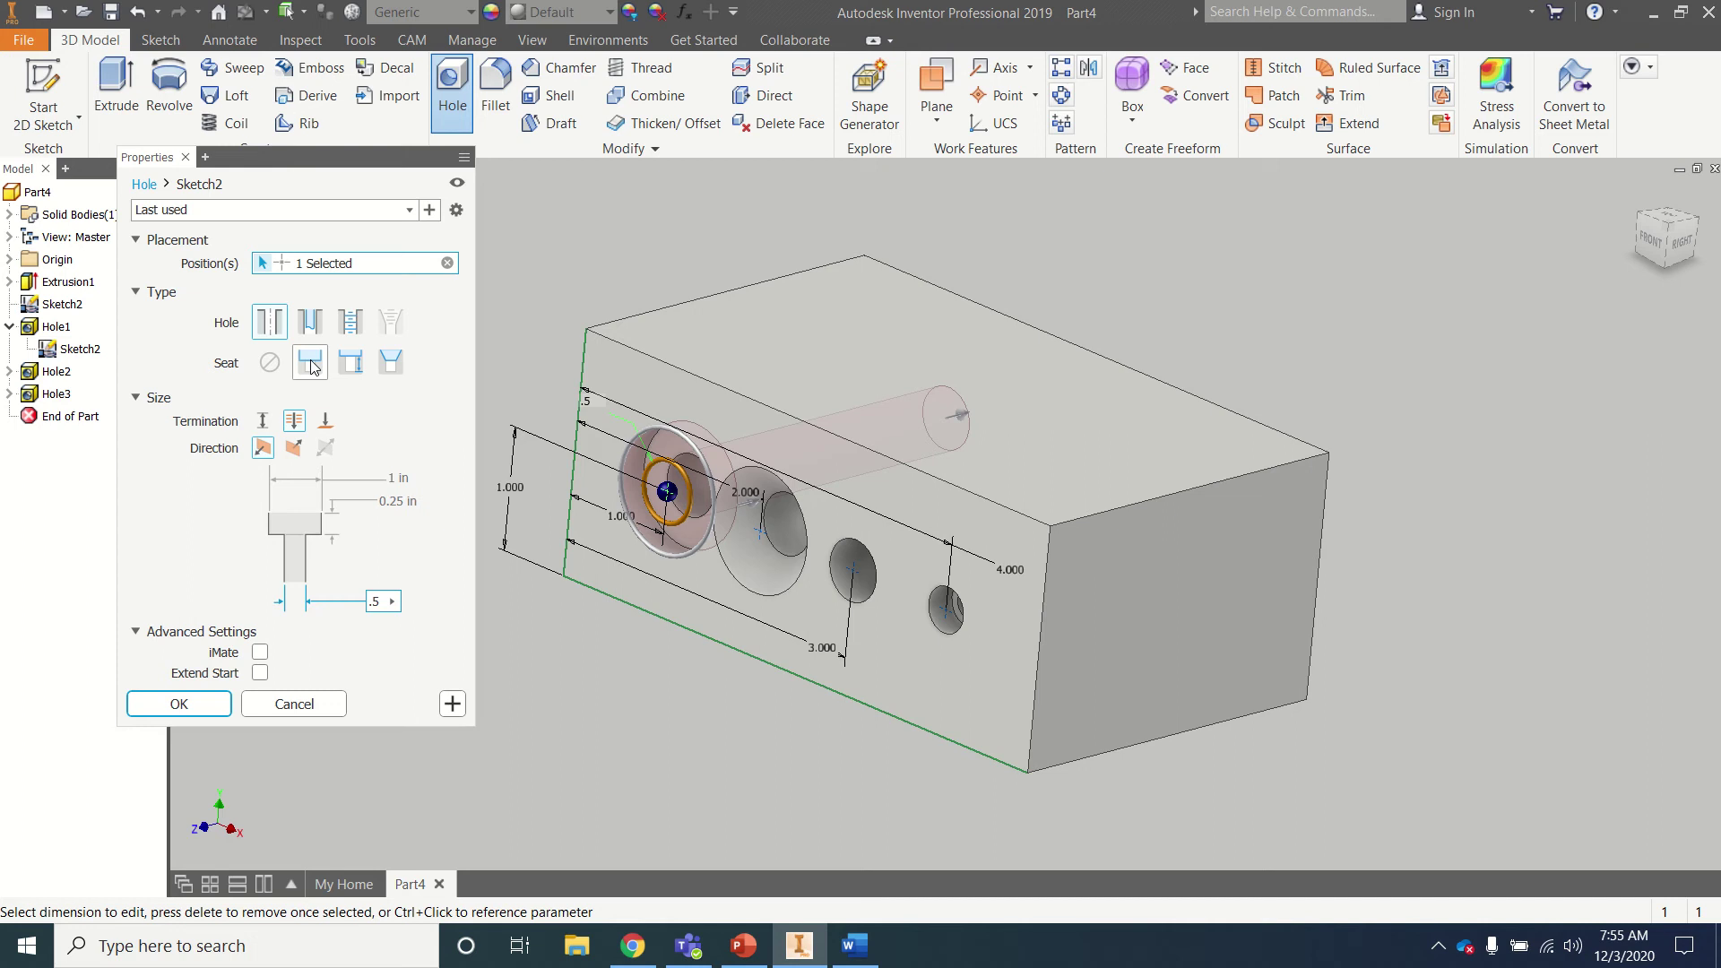
{"action": "left_click", "coordinate": [394, 479]}
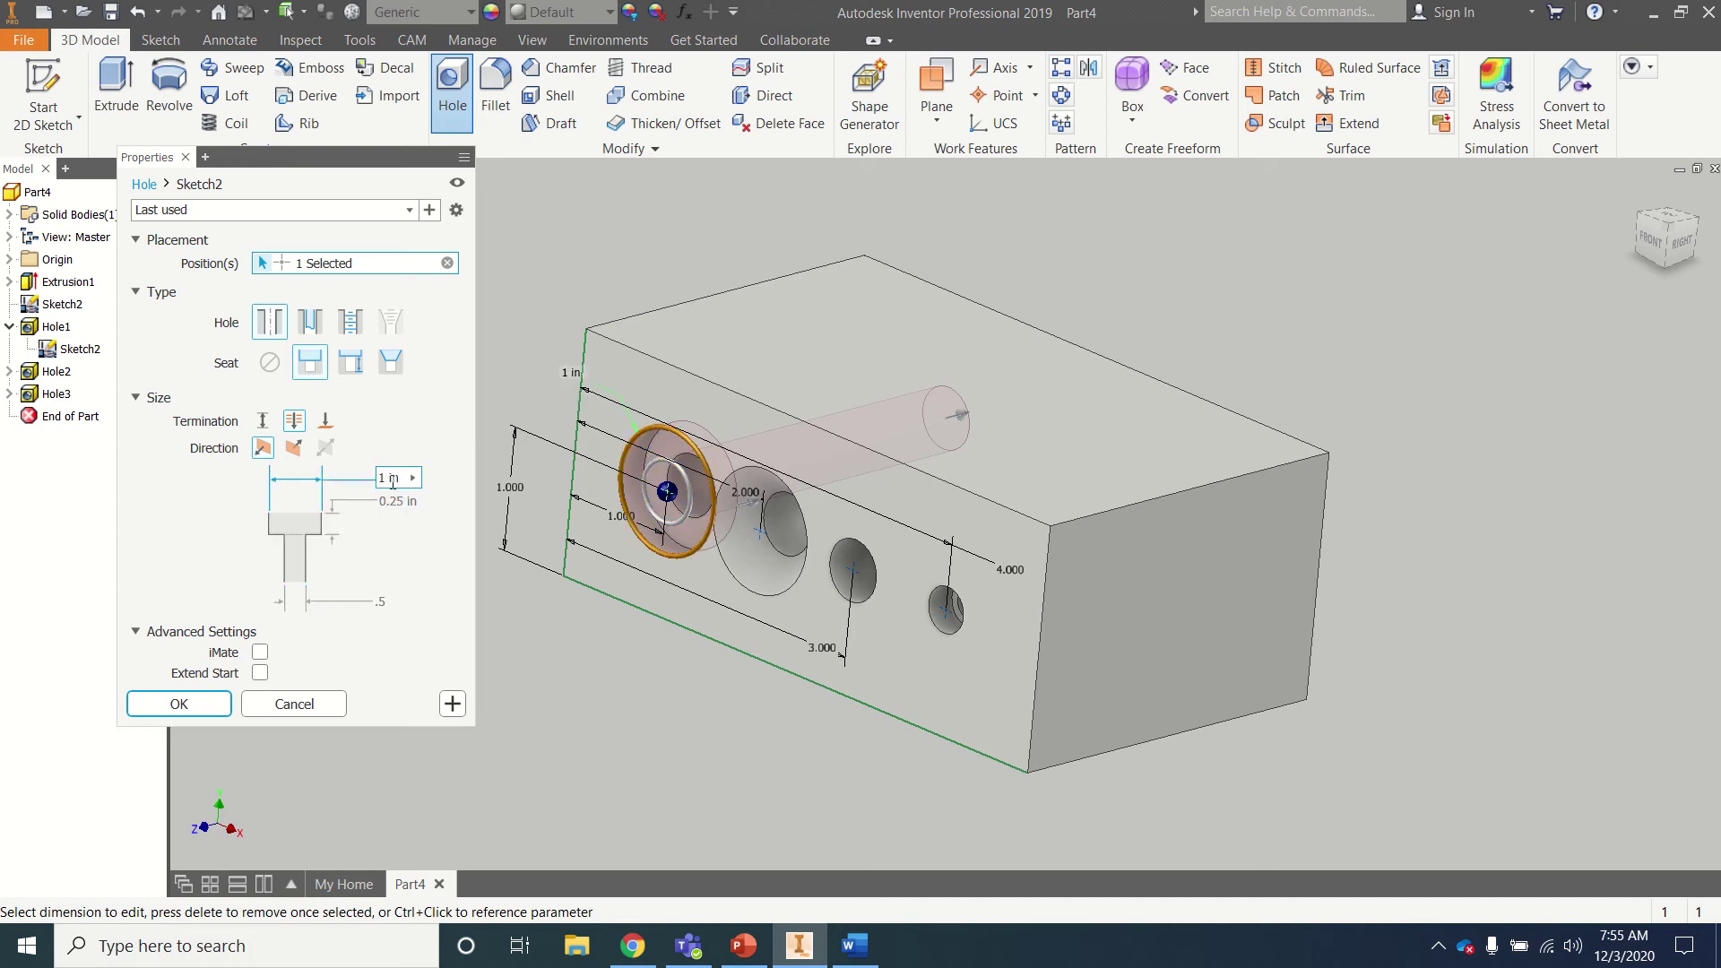
{"action": "key", "text": "BackSpace"}
{"action": "key", "text": "BackSpace"}
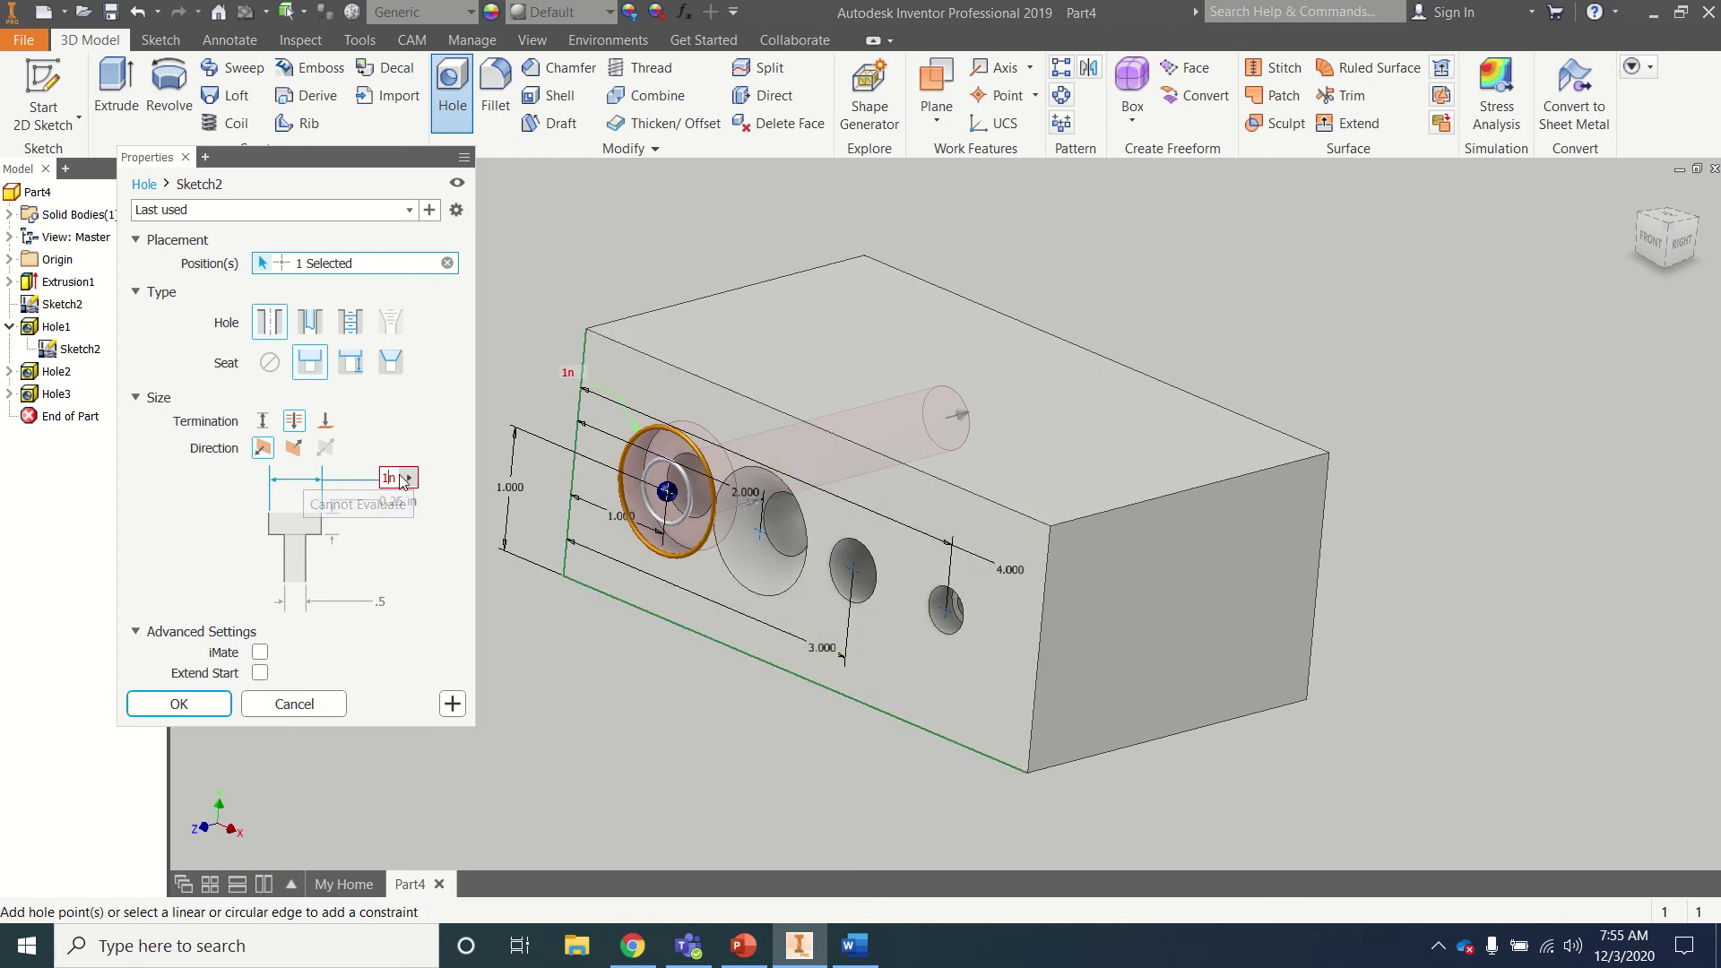
{"action": "left_click", "coordinate": [402, 479]}
{"action": "left_click", "coordinate": [401, 479]}
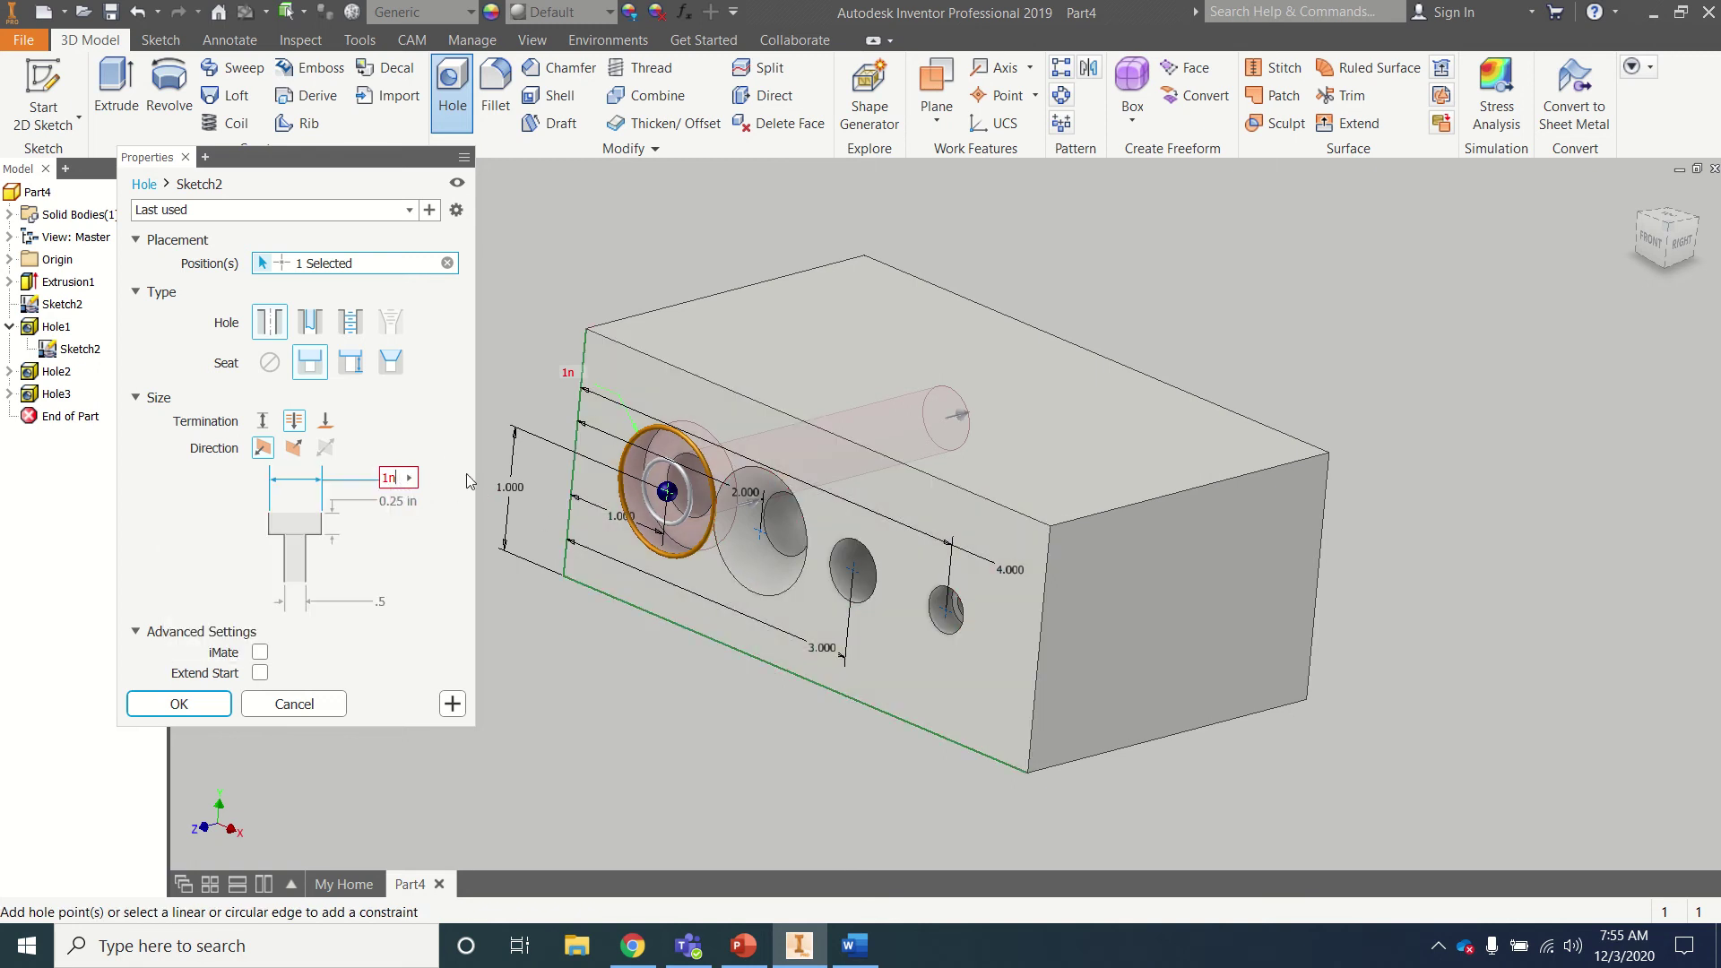
{"action": "key", "text": "BackSpace"}
{"action": "key", "text": "BackSpace"}
{"action": "type", "text": ".75"}
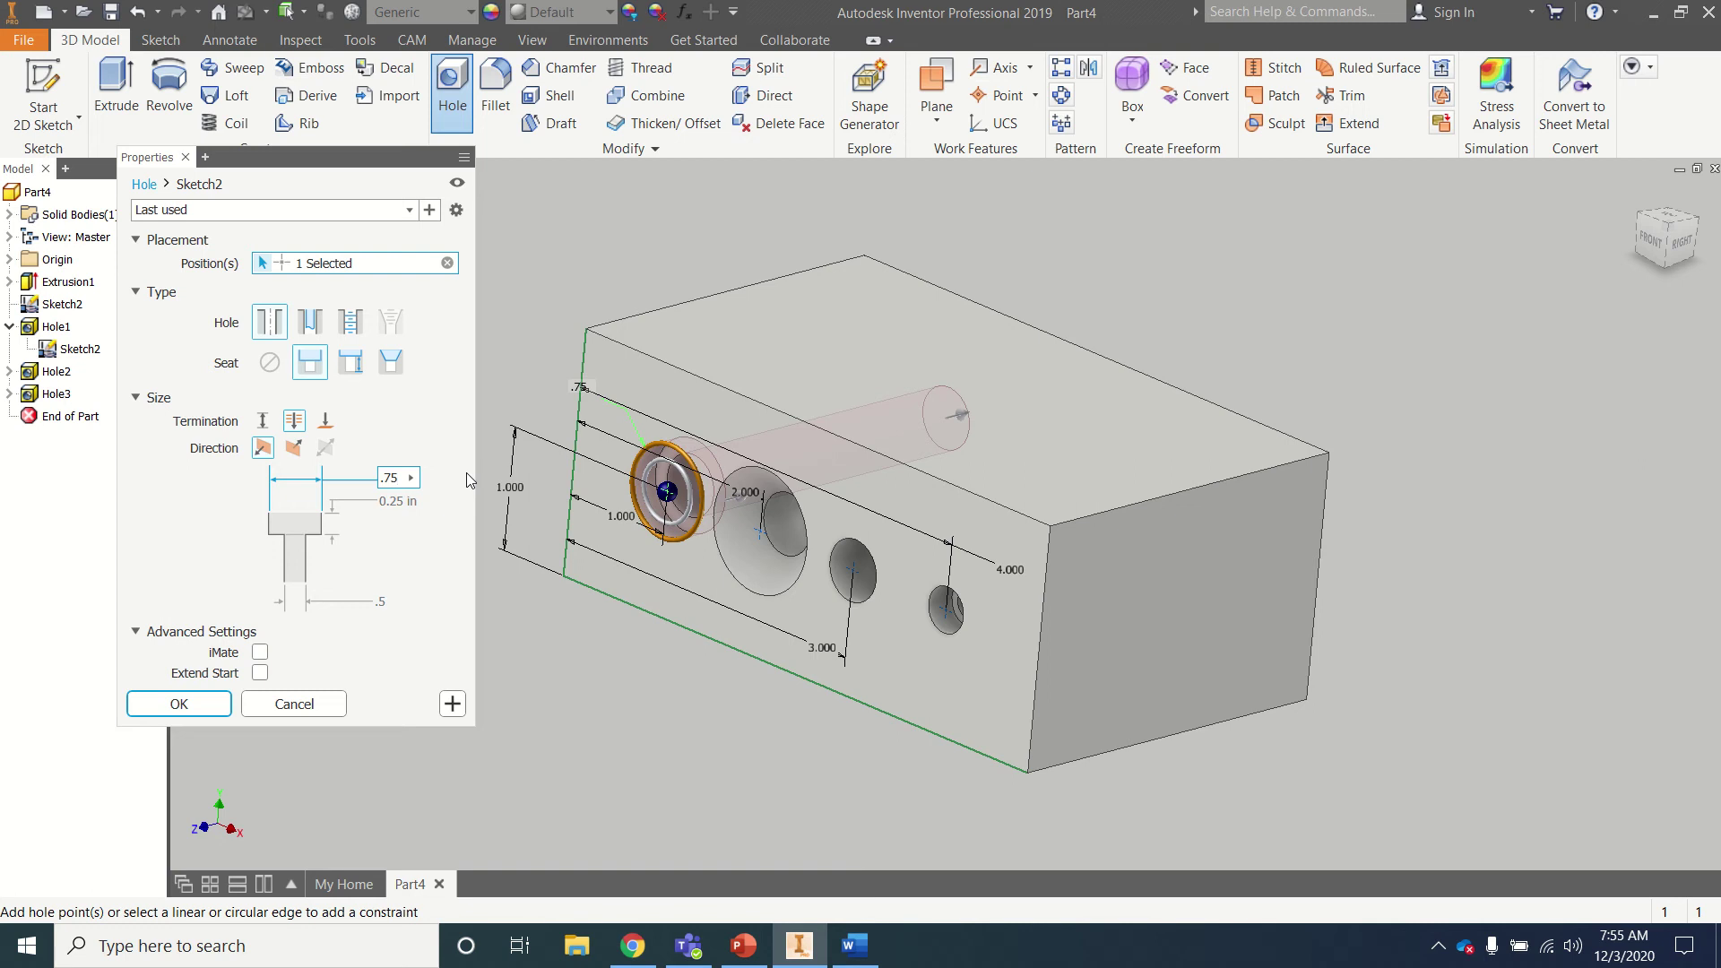
- Set the leftmost counterbore hole to terminate at a distance, with a hole depth of 2 in
{"action": "left_click", "coordinate": [381, 602]}
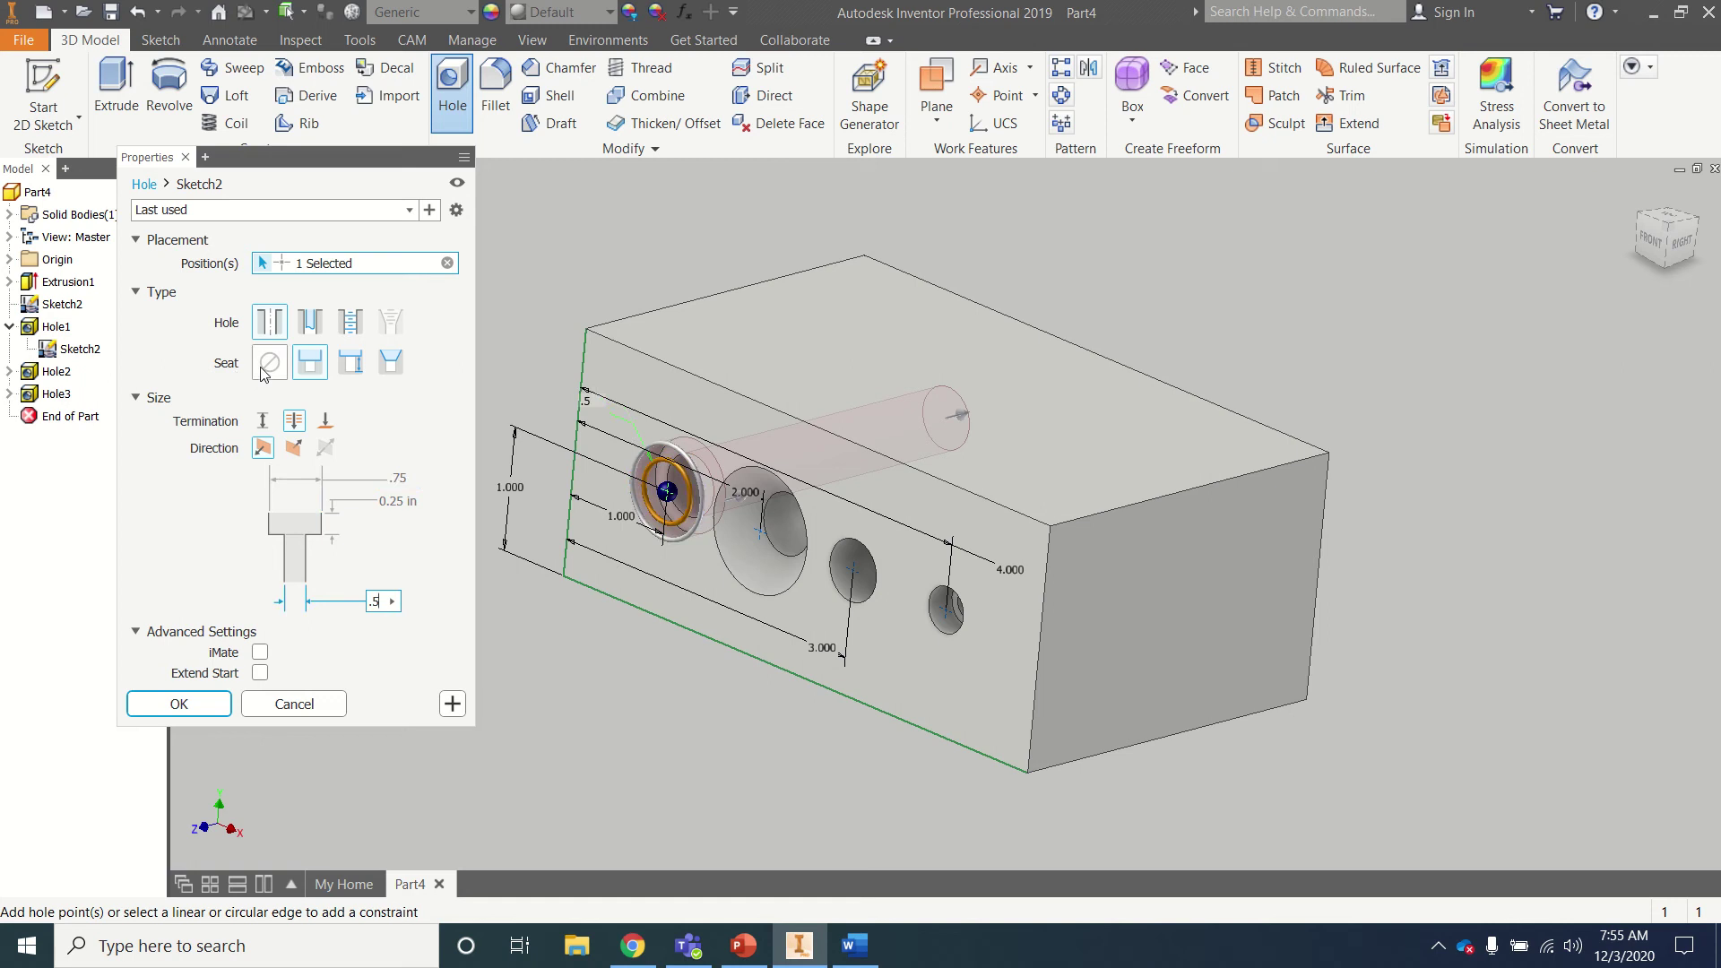
{"action": "left_click", "coordinate": [260, 425]}
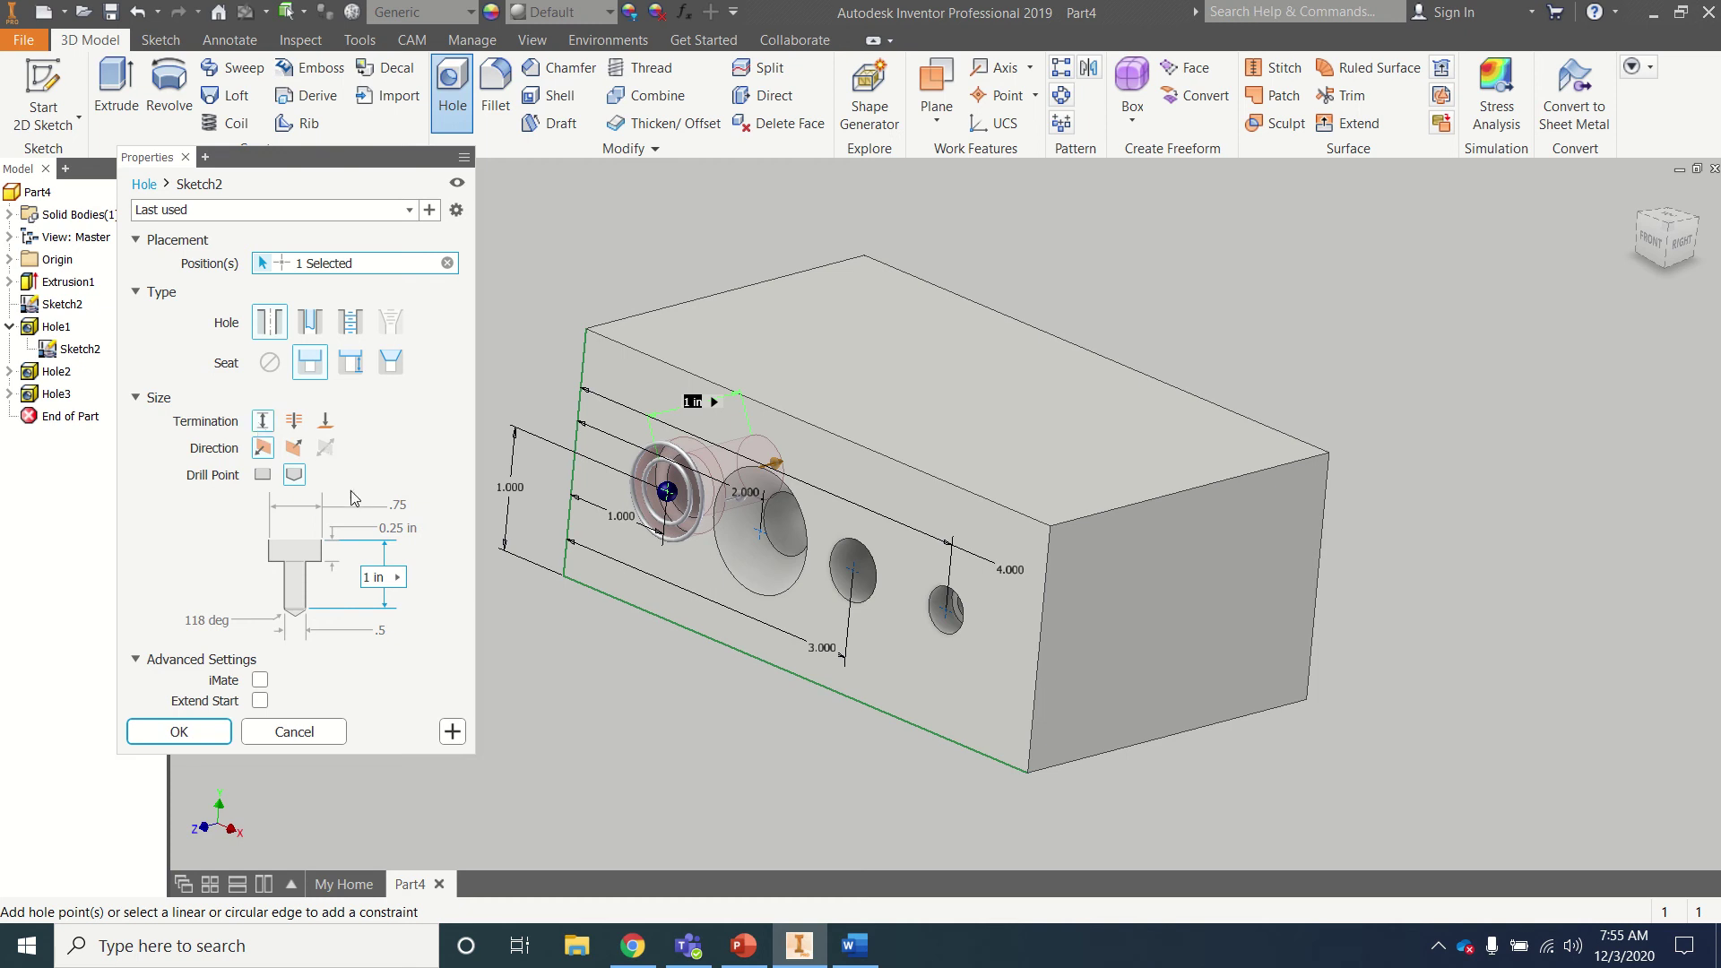
{"action": "double_click", "coordinate": [387, 575]}
{"action": "type", "text": ".5"}
{"action": "key", "text": "BackSpace"}
{"action": "key", "text": "BackSpace"}
{"action": "type", "text": "2"}
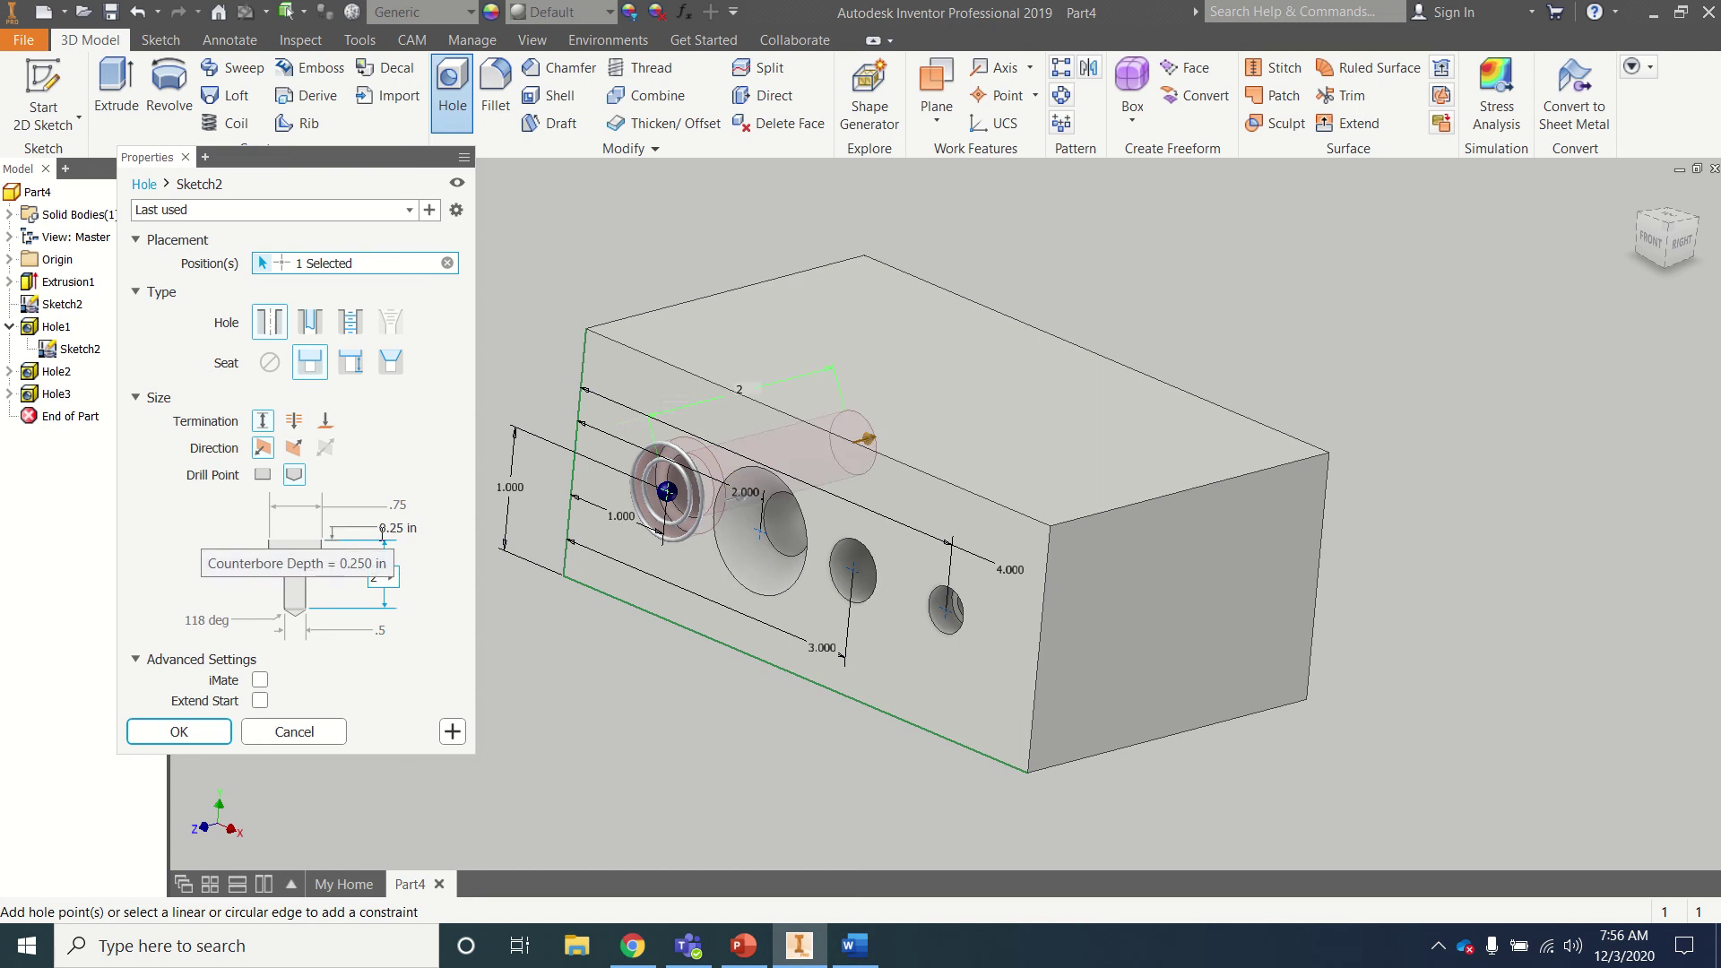
- Set the counterbore depth to 0.5 in and create the leftmost hole
{"action": "left_click", "coordinate": [393, 526]}
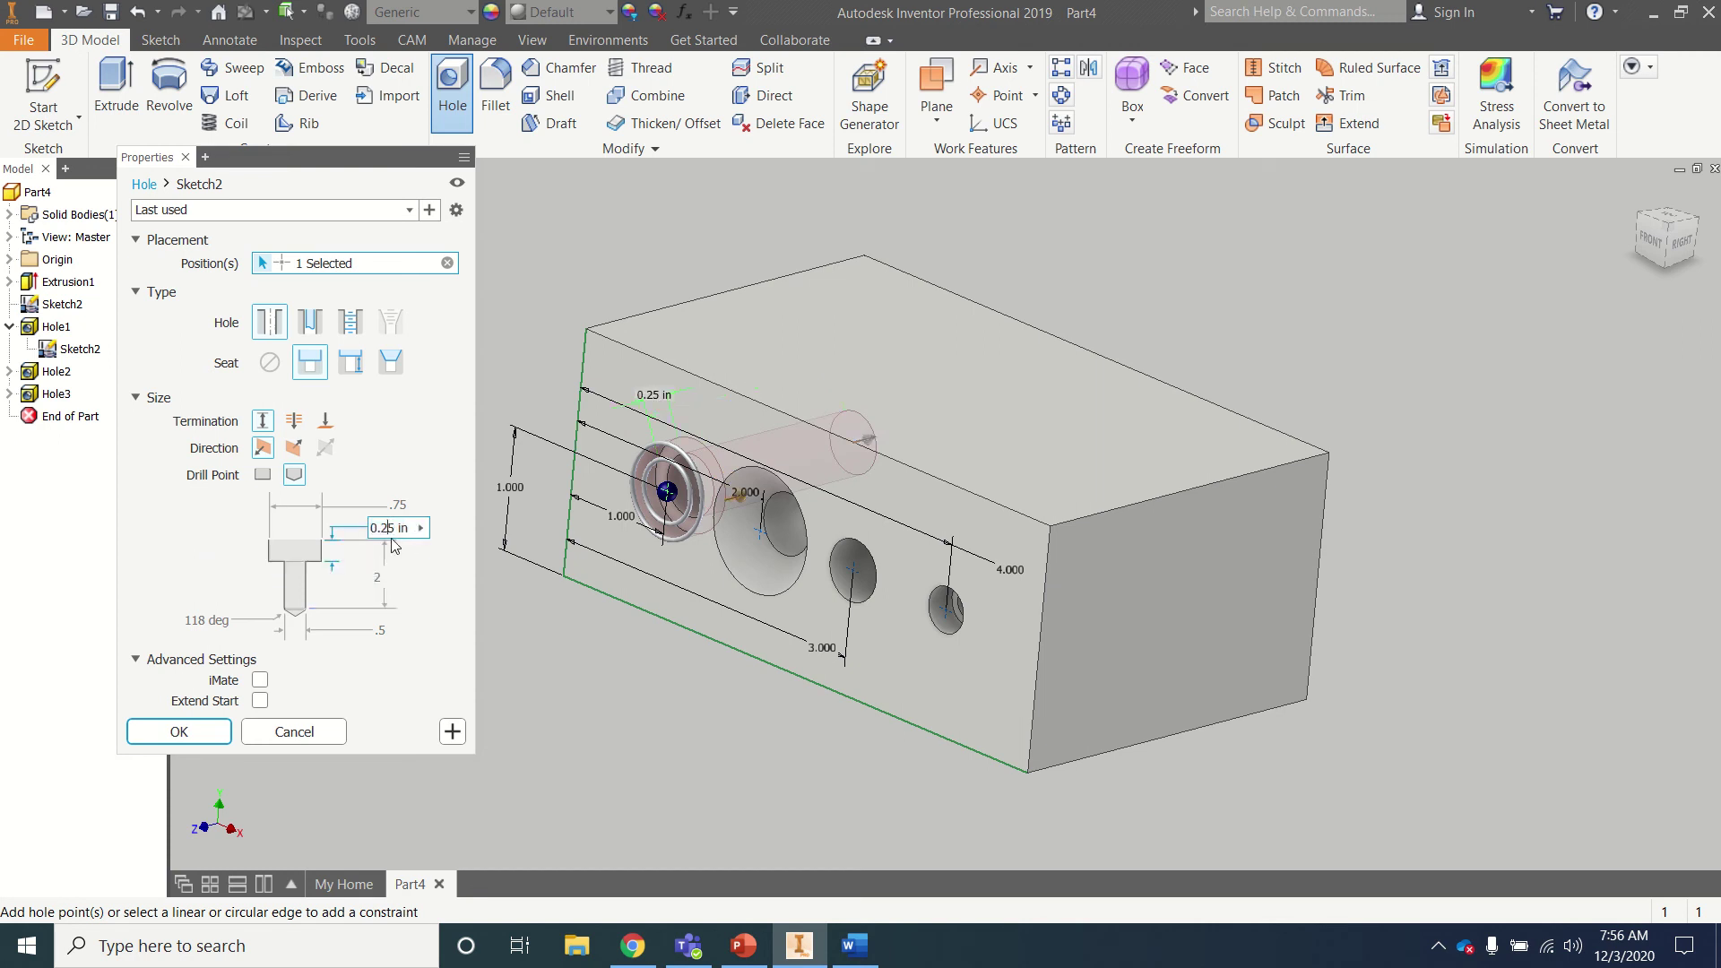
{"action": "key", "text": "BackSpace"}
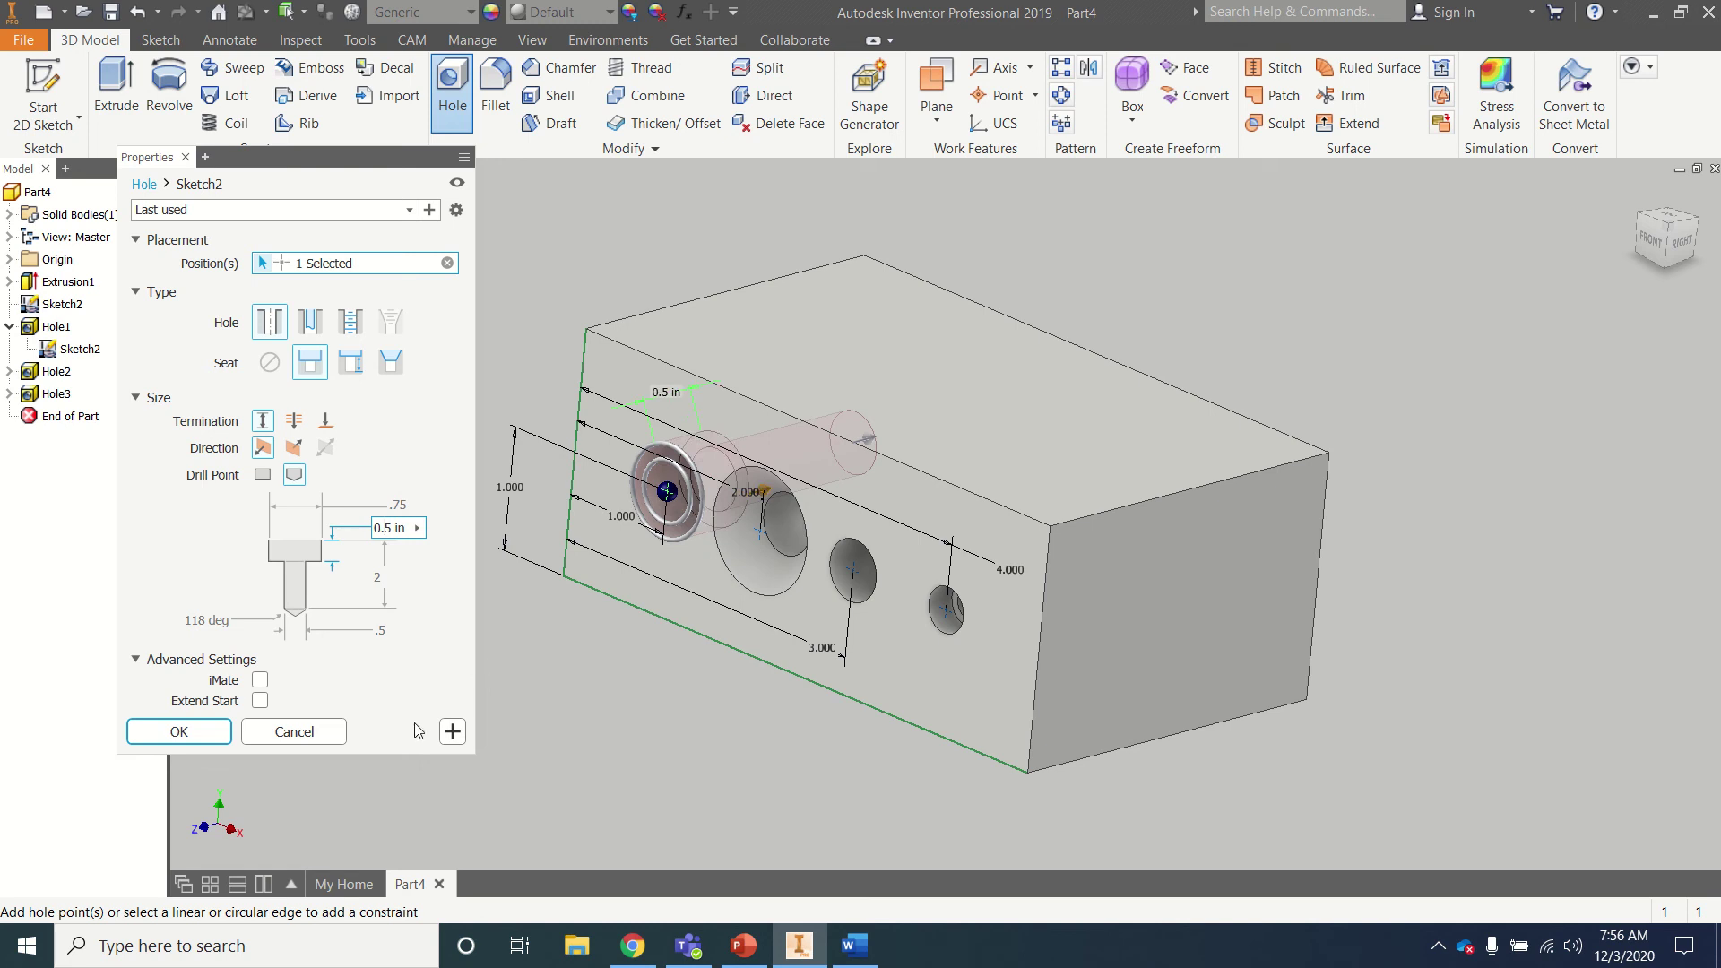
{"action": "left_click", "coordinate": [188, 731]}
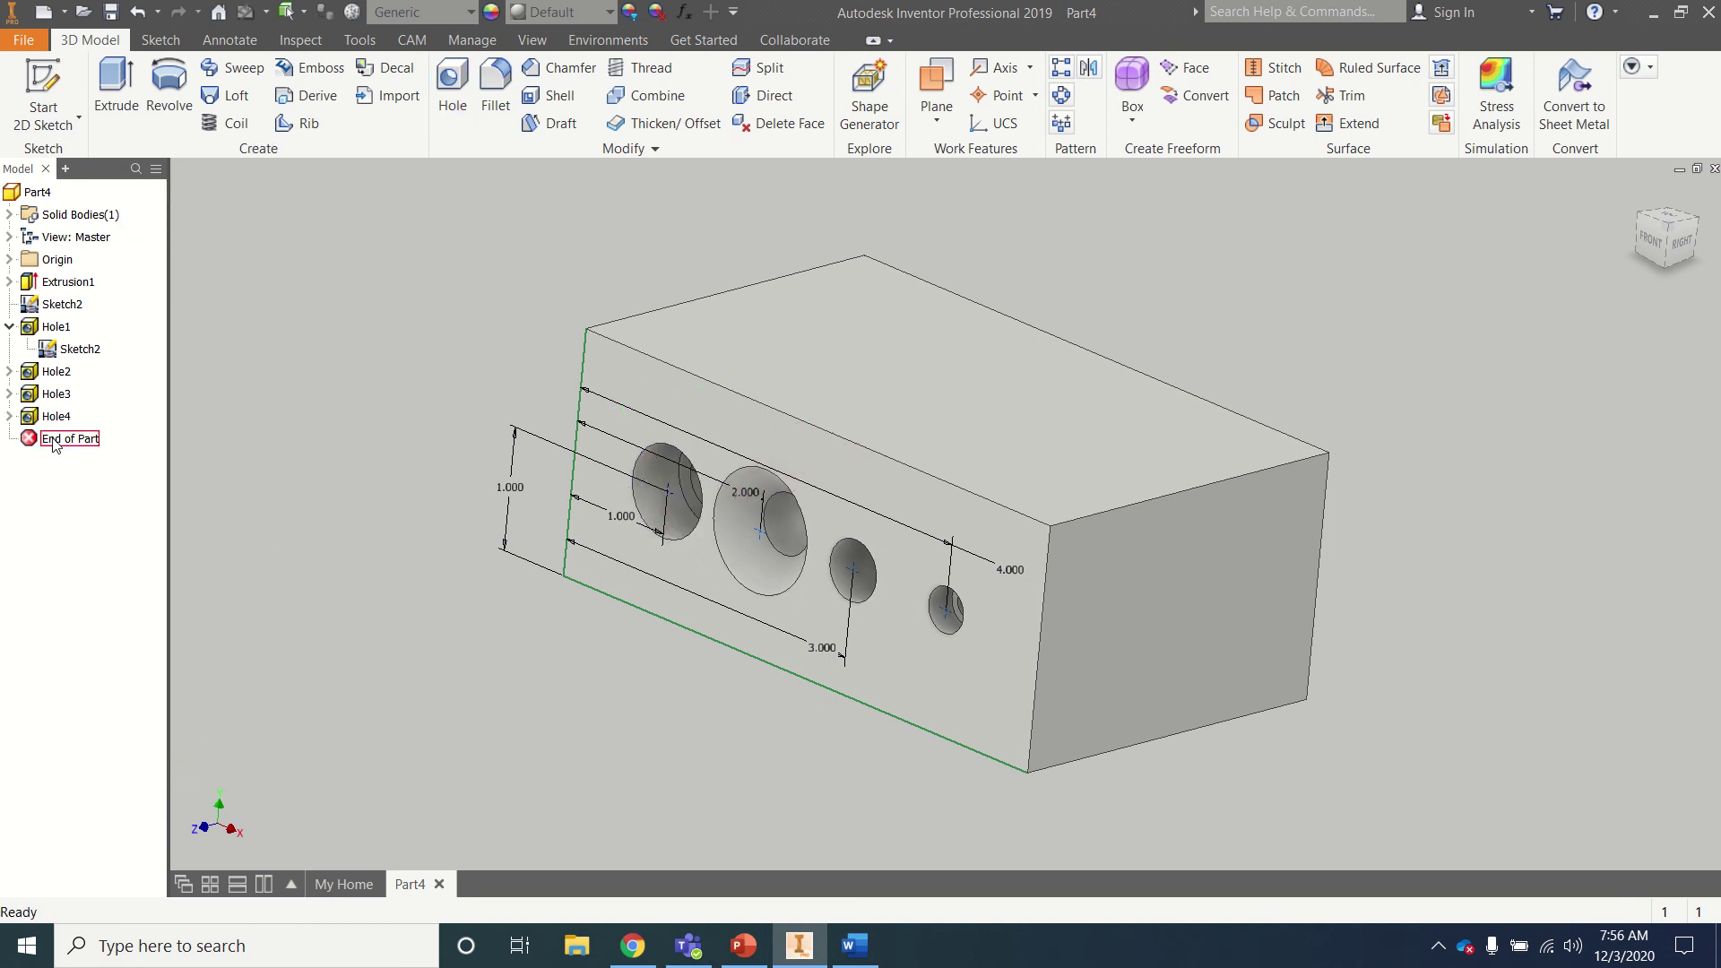
- Hide the hole-point sketch and its dimensions on the block's front face
{"action": "left_click", "coordinate": [49, 350]}
{"action": "right_click", "coordinate": [50, 350]}
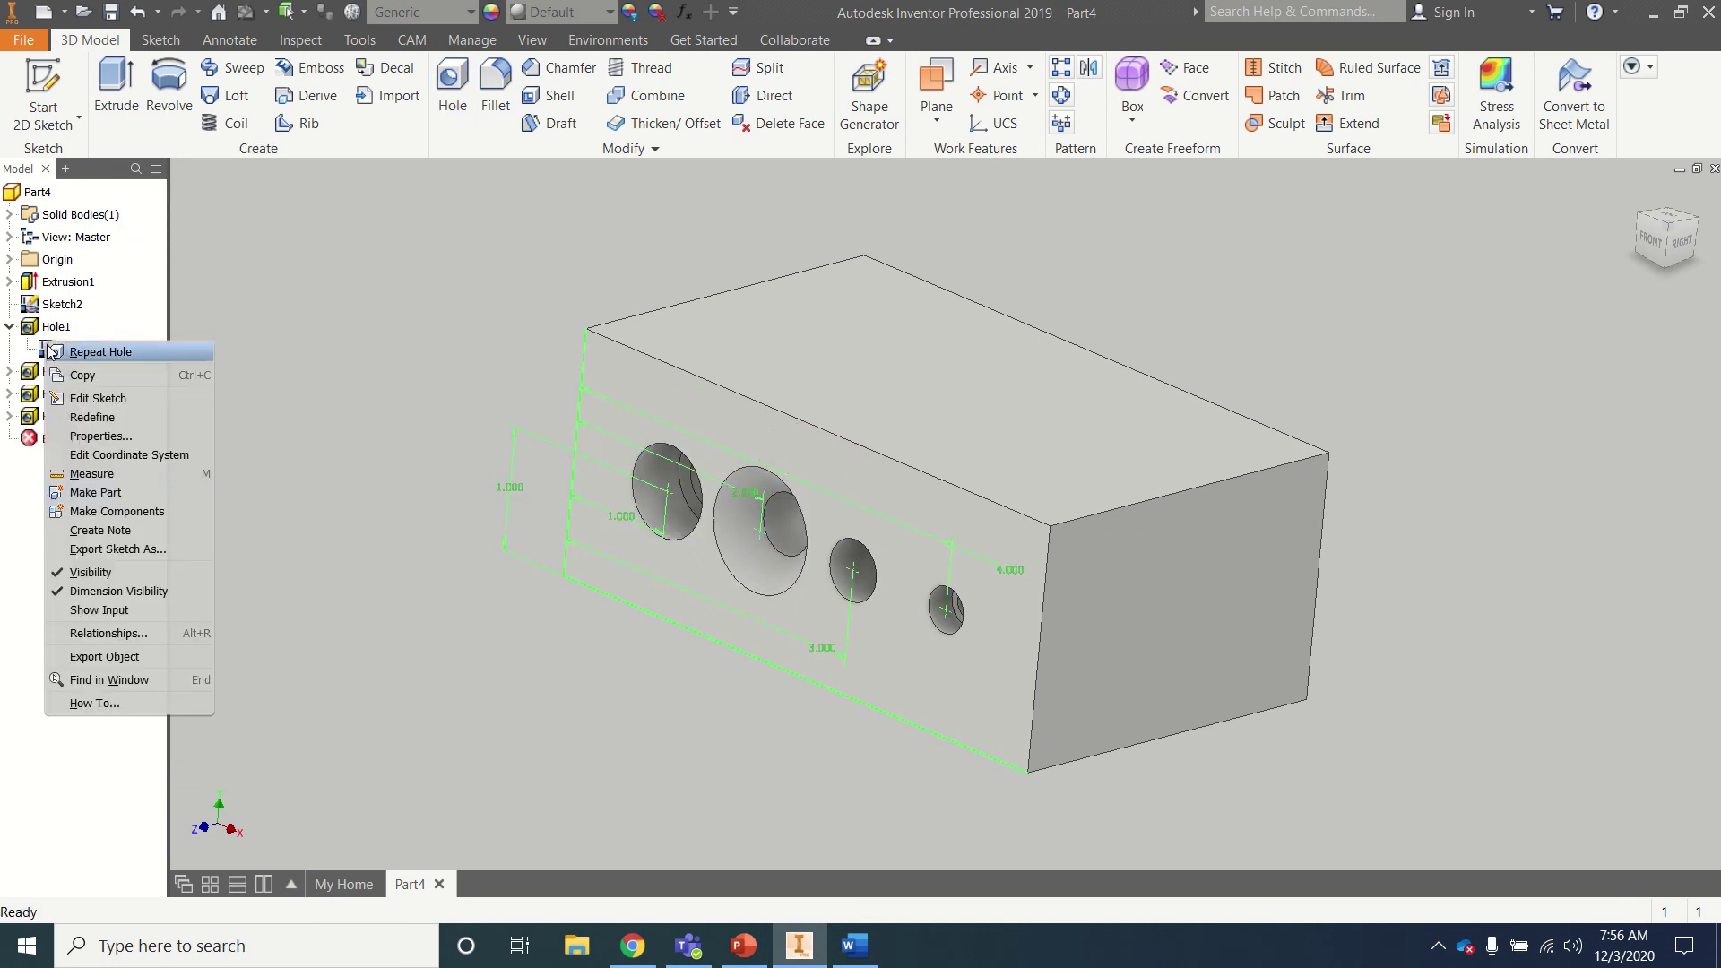
{"action": "left_click", "coordinate": [81, 578]}
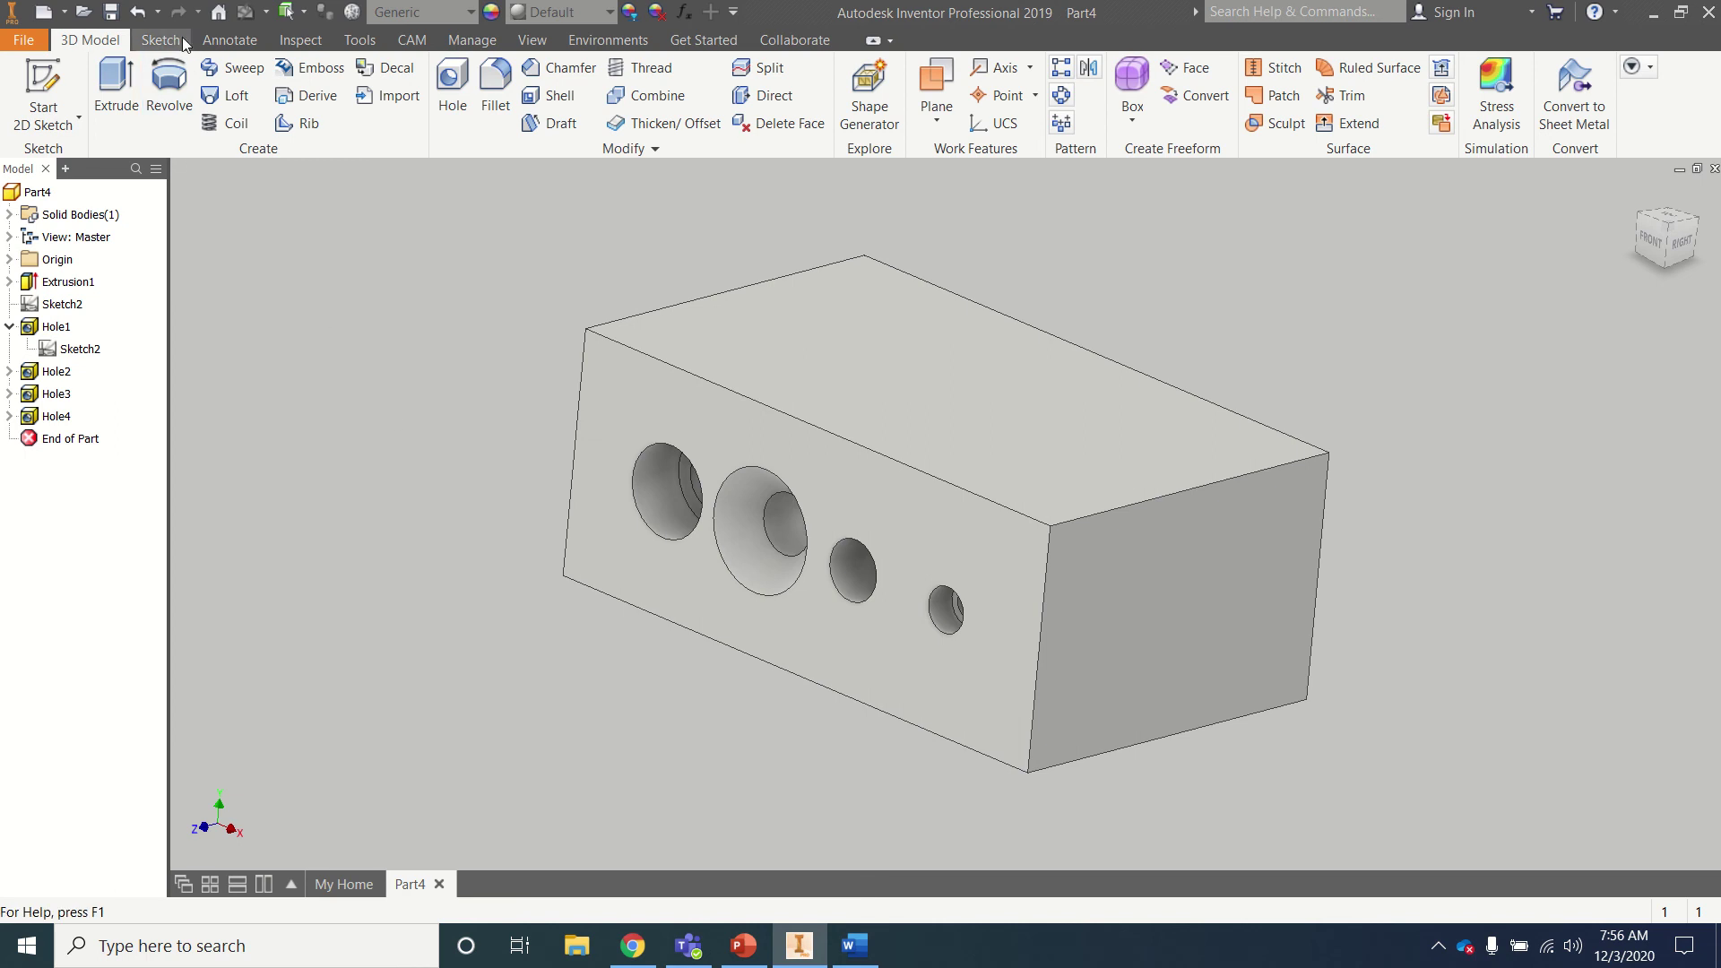
- Save the part to the Desktop as hole, accepting a location outside the active project
{"action": "key", "text": "ctrl+s"}
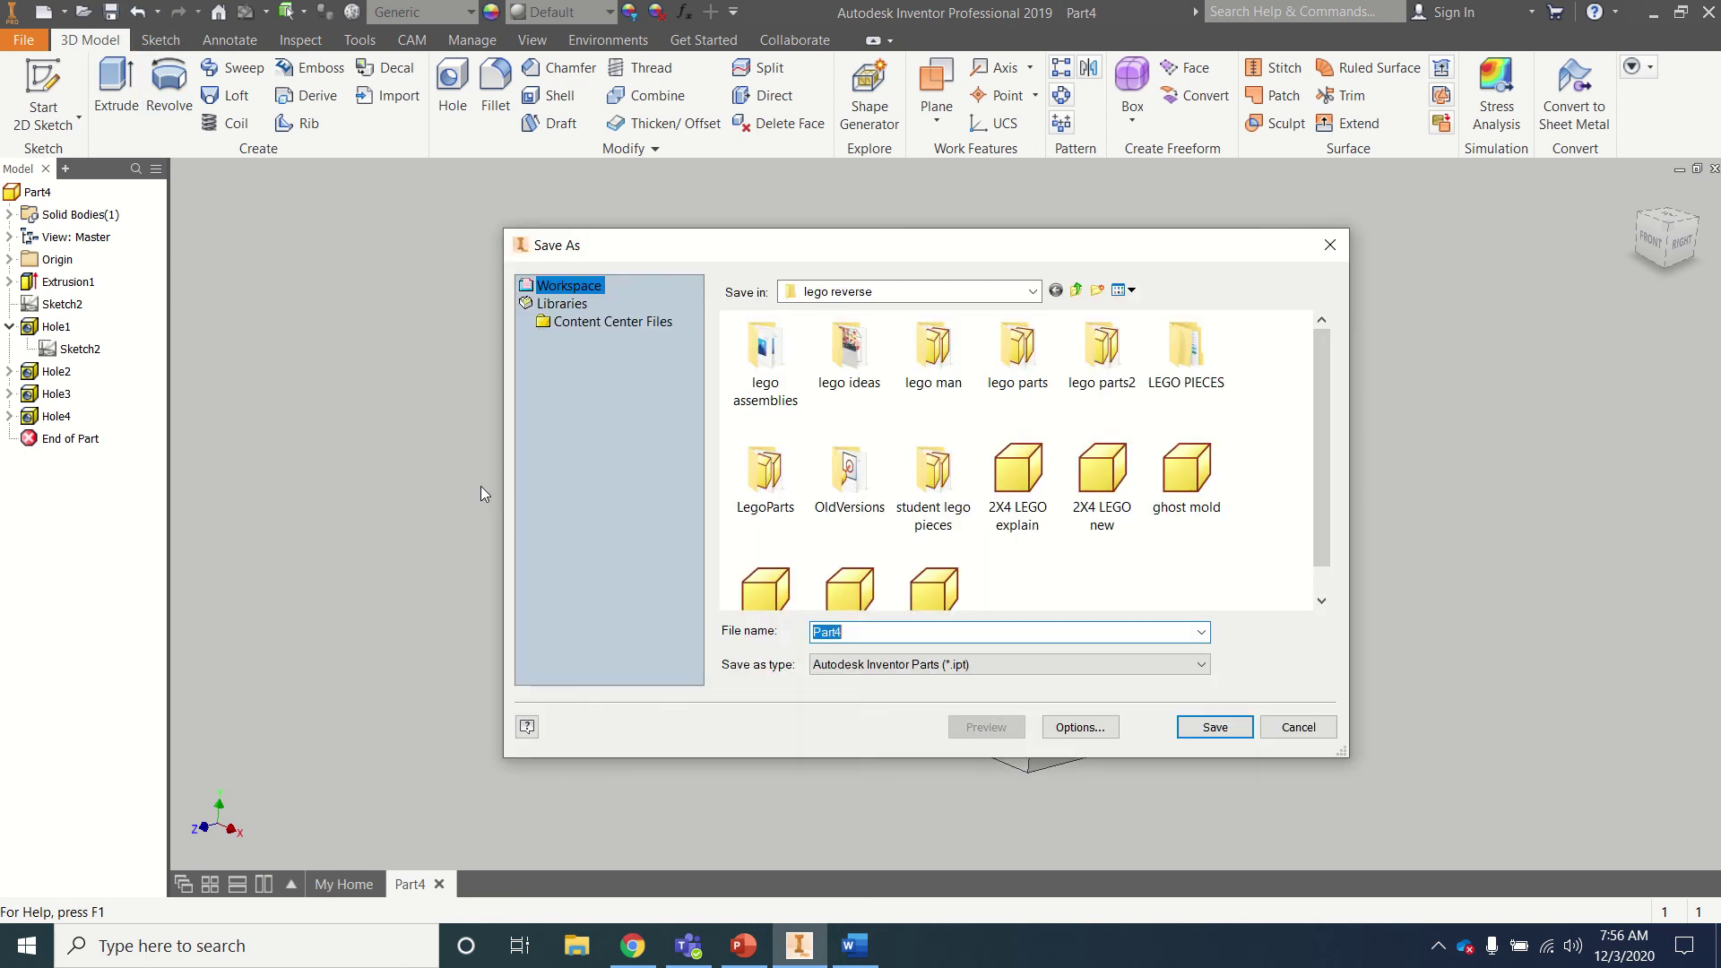
{"action": "left_click", "coordinate": [852, 292]}
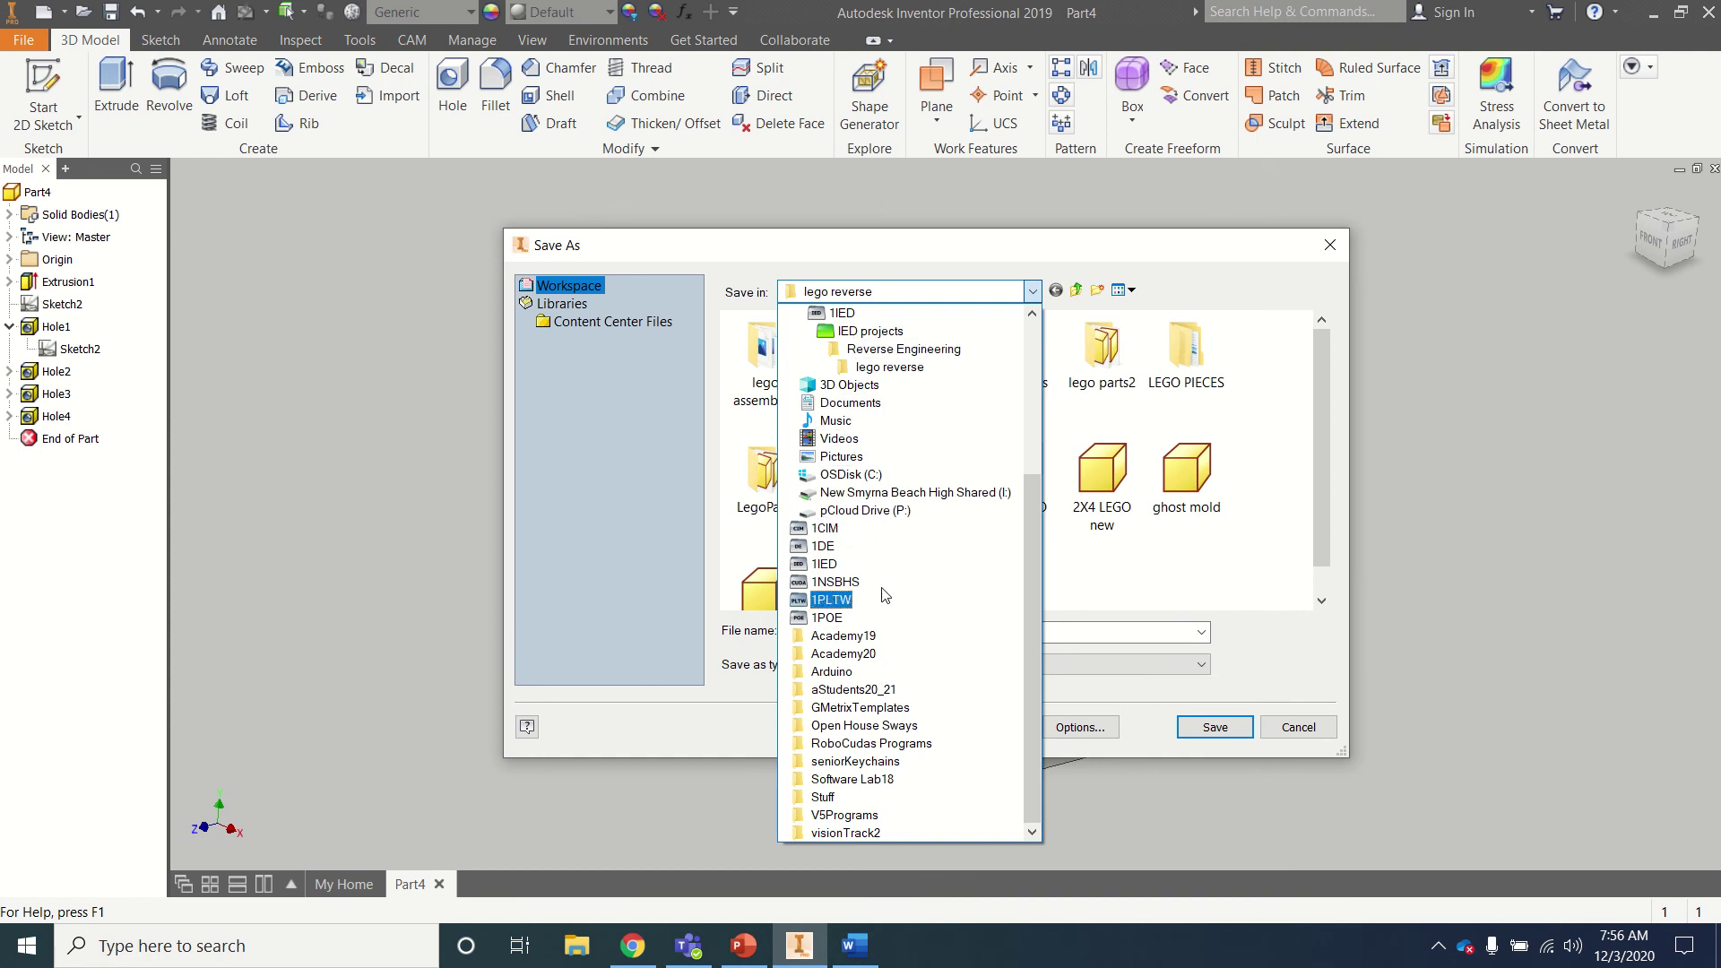
{"action": "scroll", "coordinate": [866, 502], "scroll_direction": "up", "scroll_amount": 5}
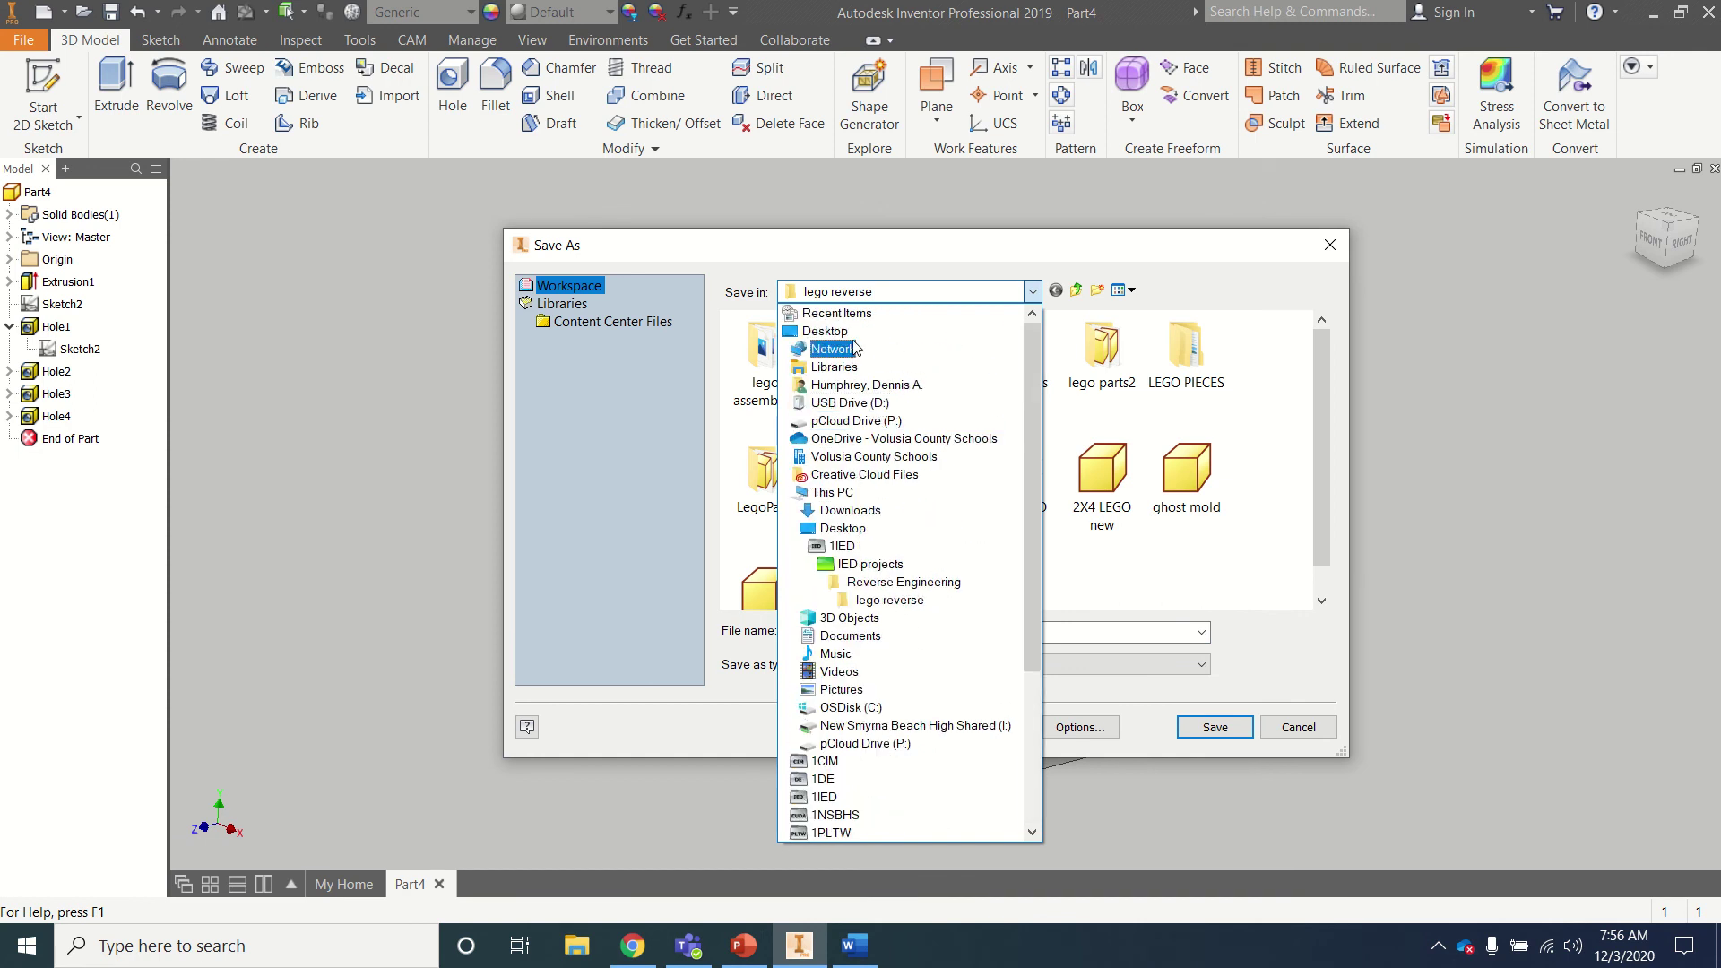
{"action": "left_click", "coordinate": [847, 334]}
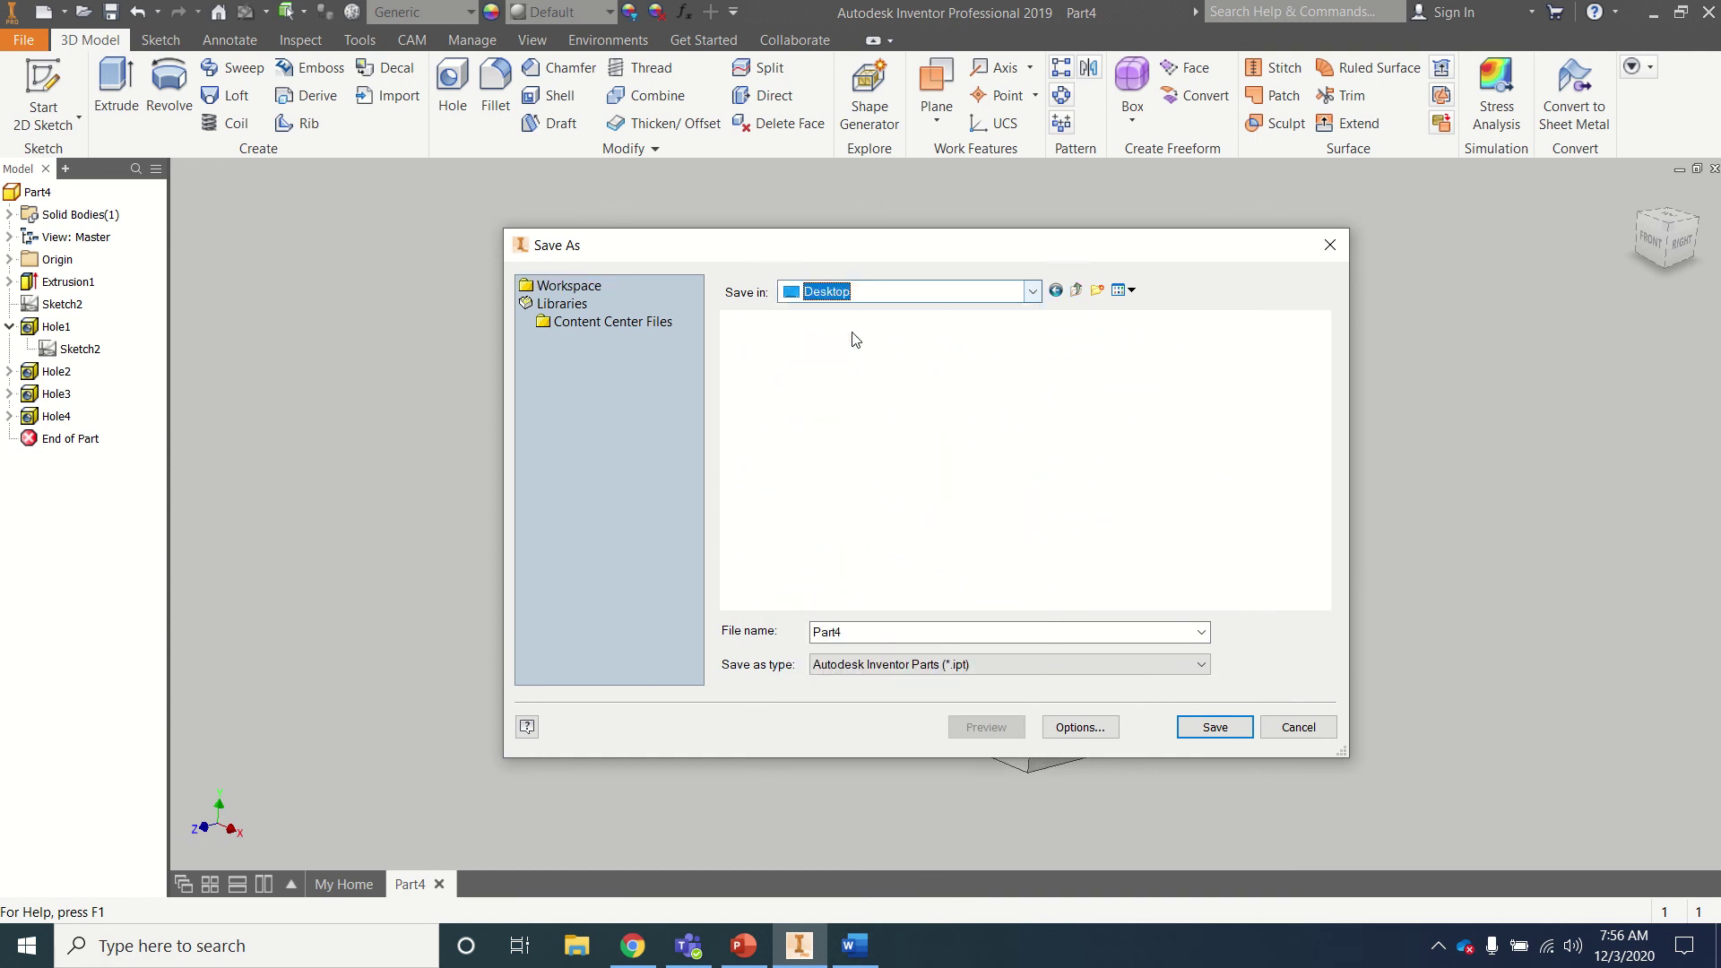
{"action": "left_click", "coordinate": [829, 632]}
{"action": "type", "text": "hole"}
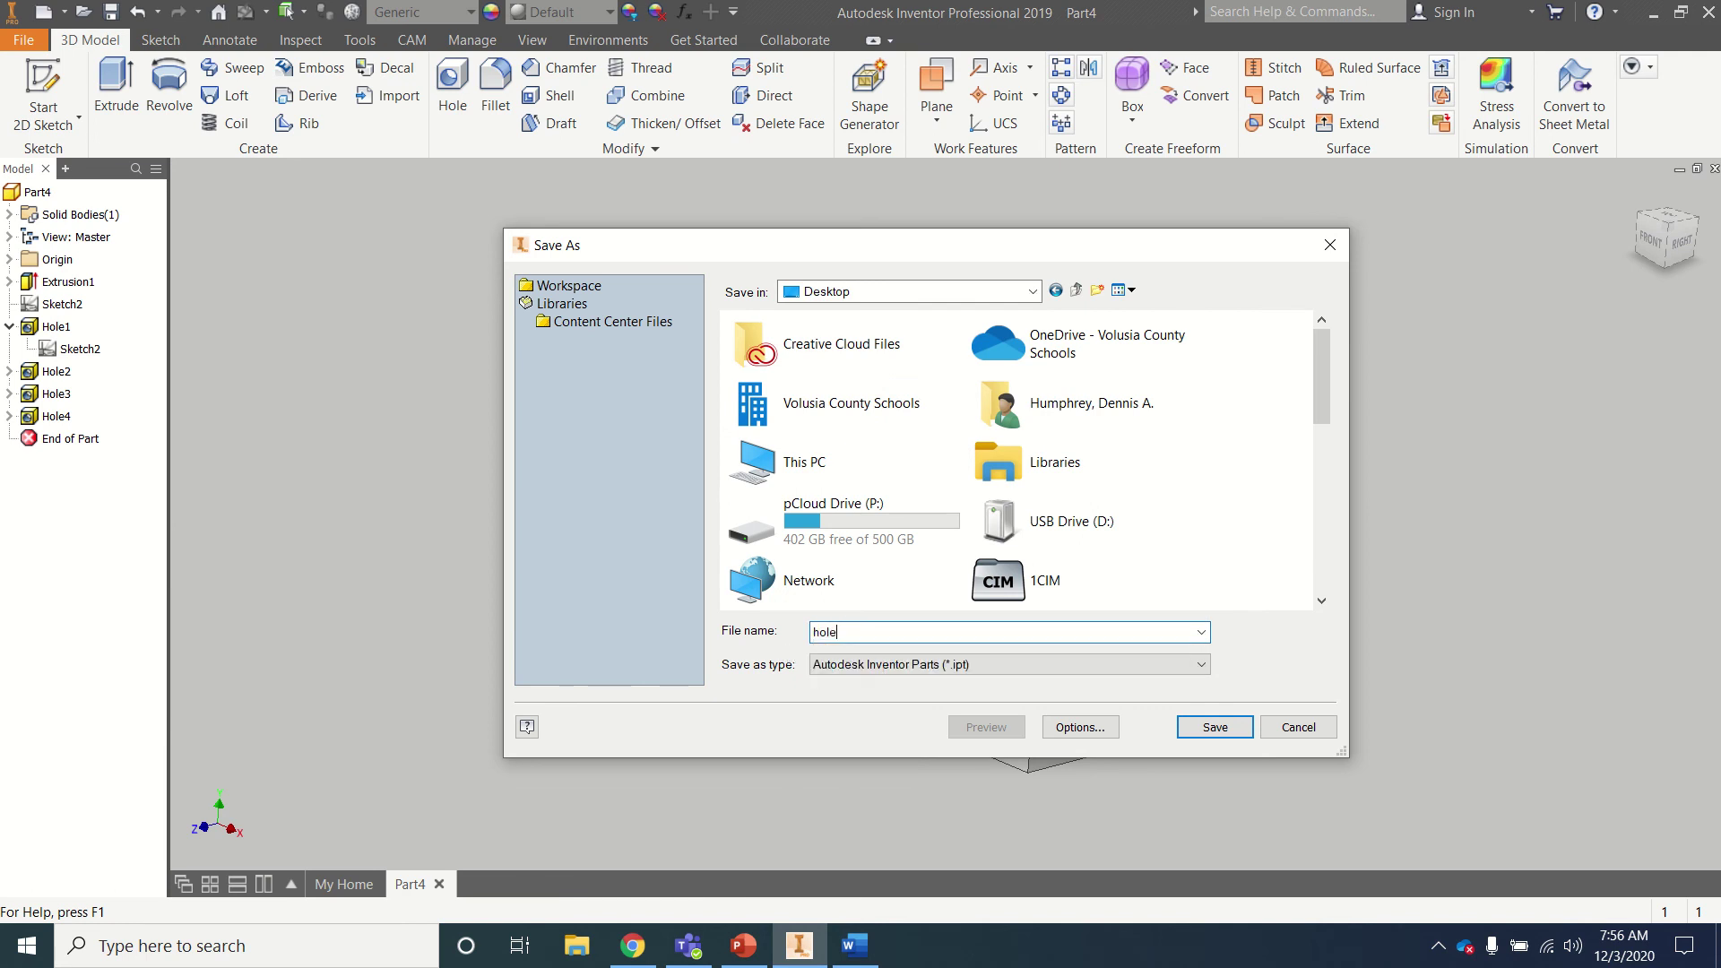
{"action": "left_click", "coordinate": [1216, 732]}
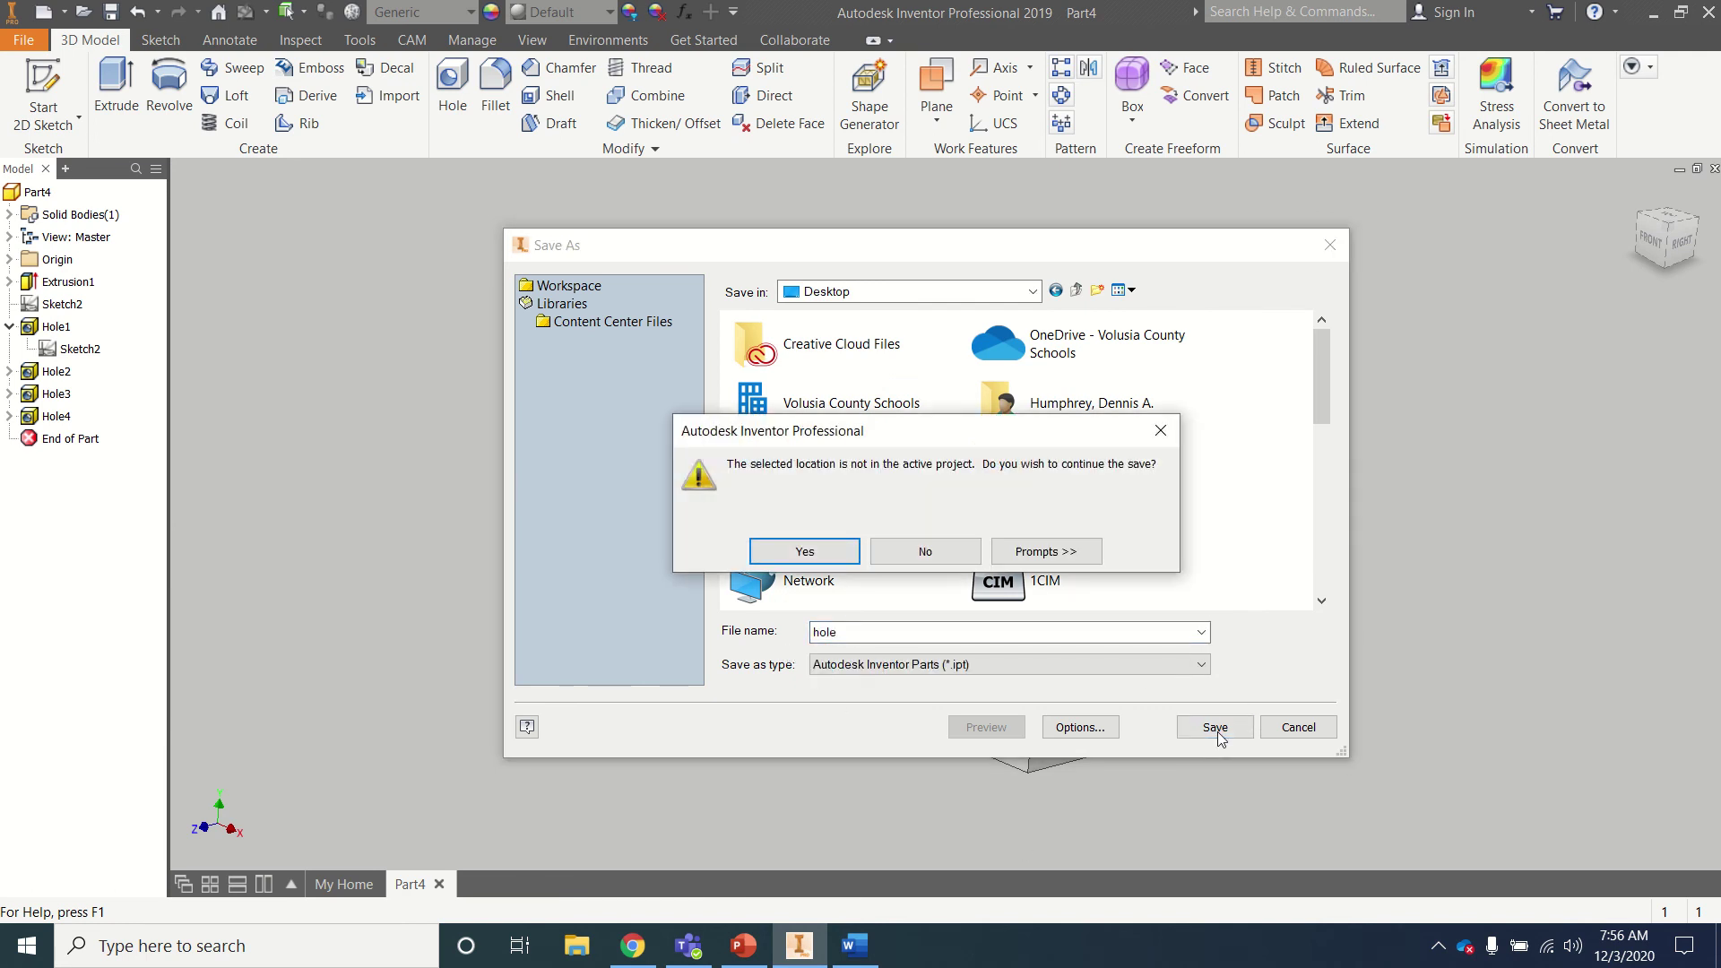
{"action": "left_click", "coordinate": [804, 551]}
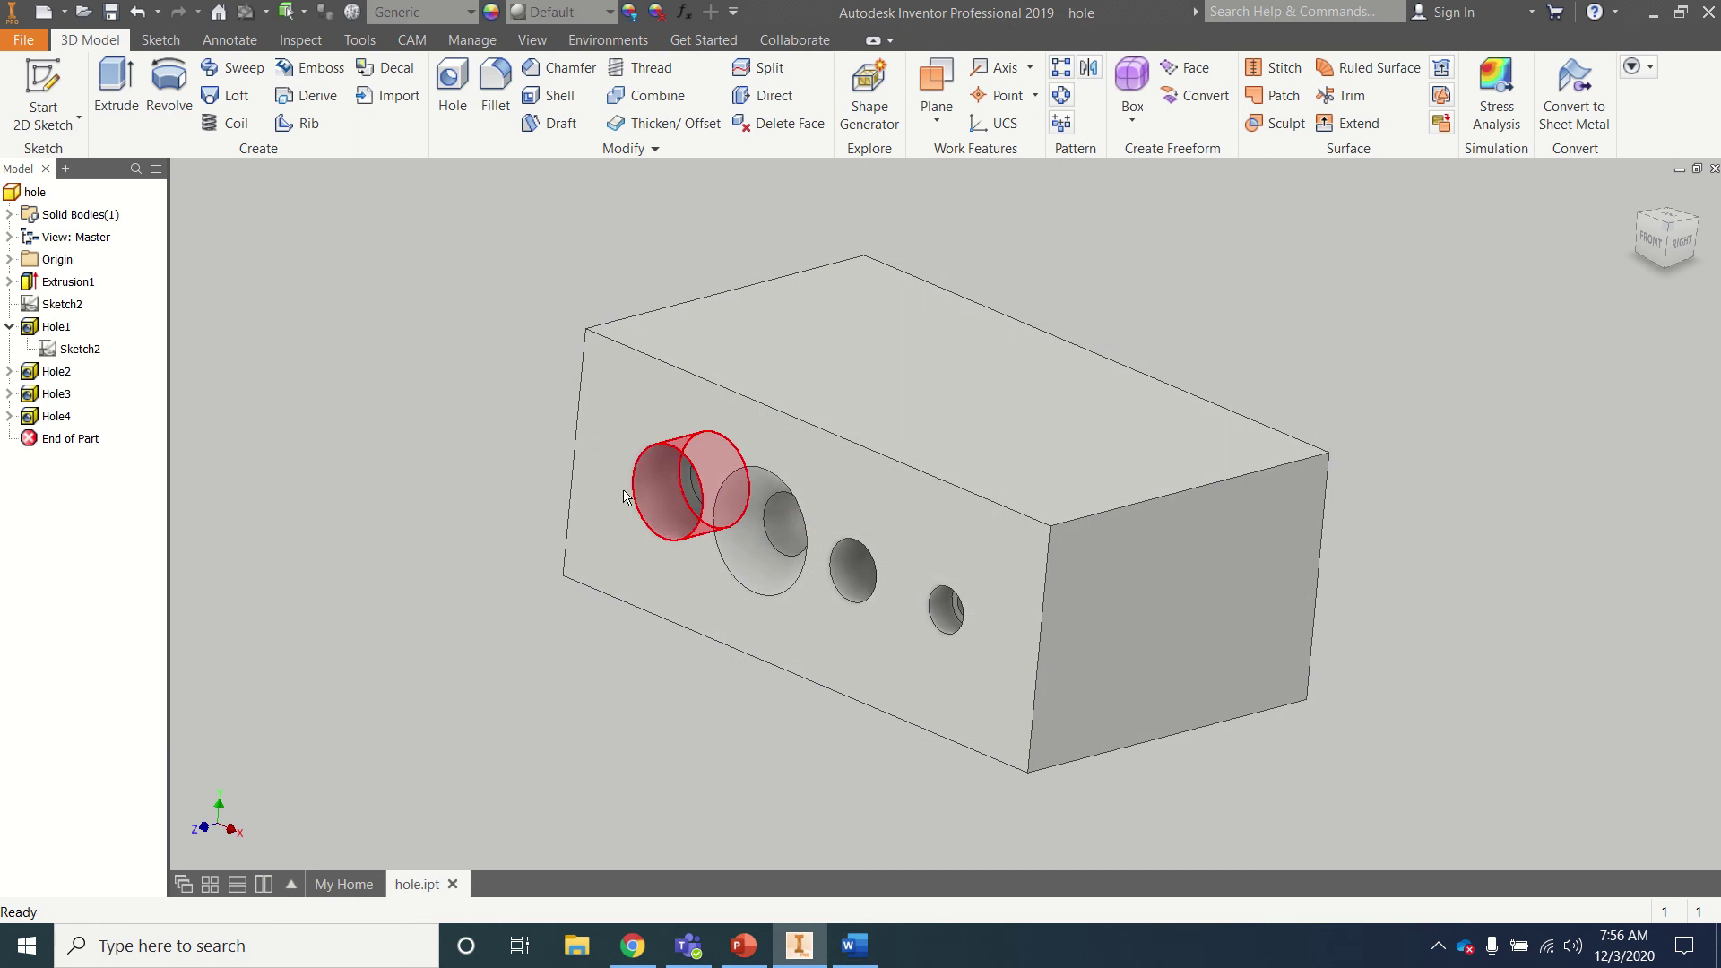
{"action": "left_click", "coordinate": [20, 41]}
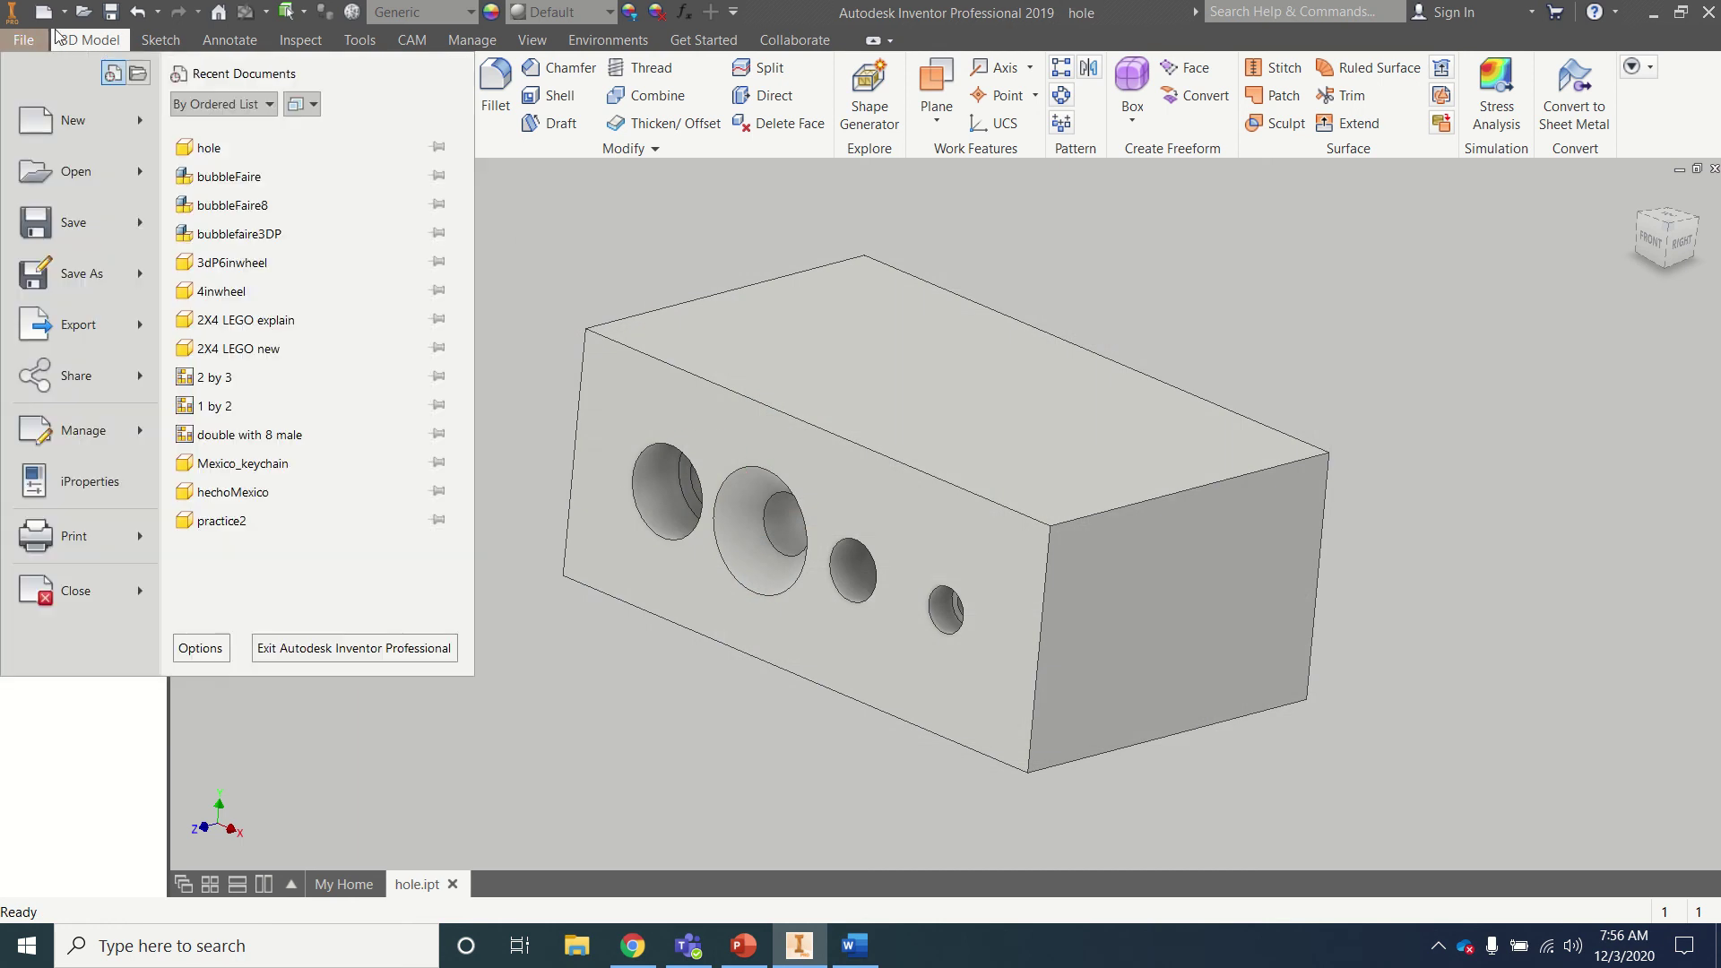
{"action": "left_click", "coordinate": [64, 167]}
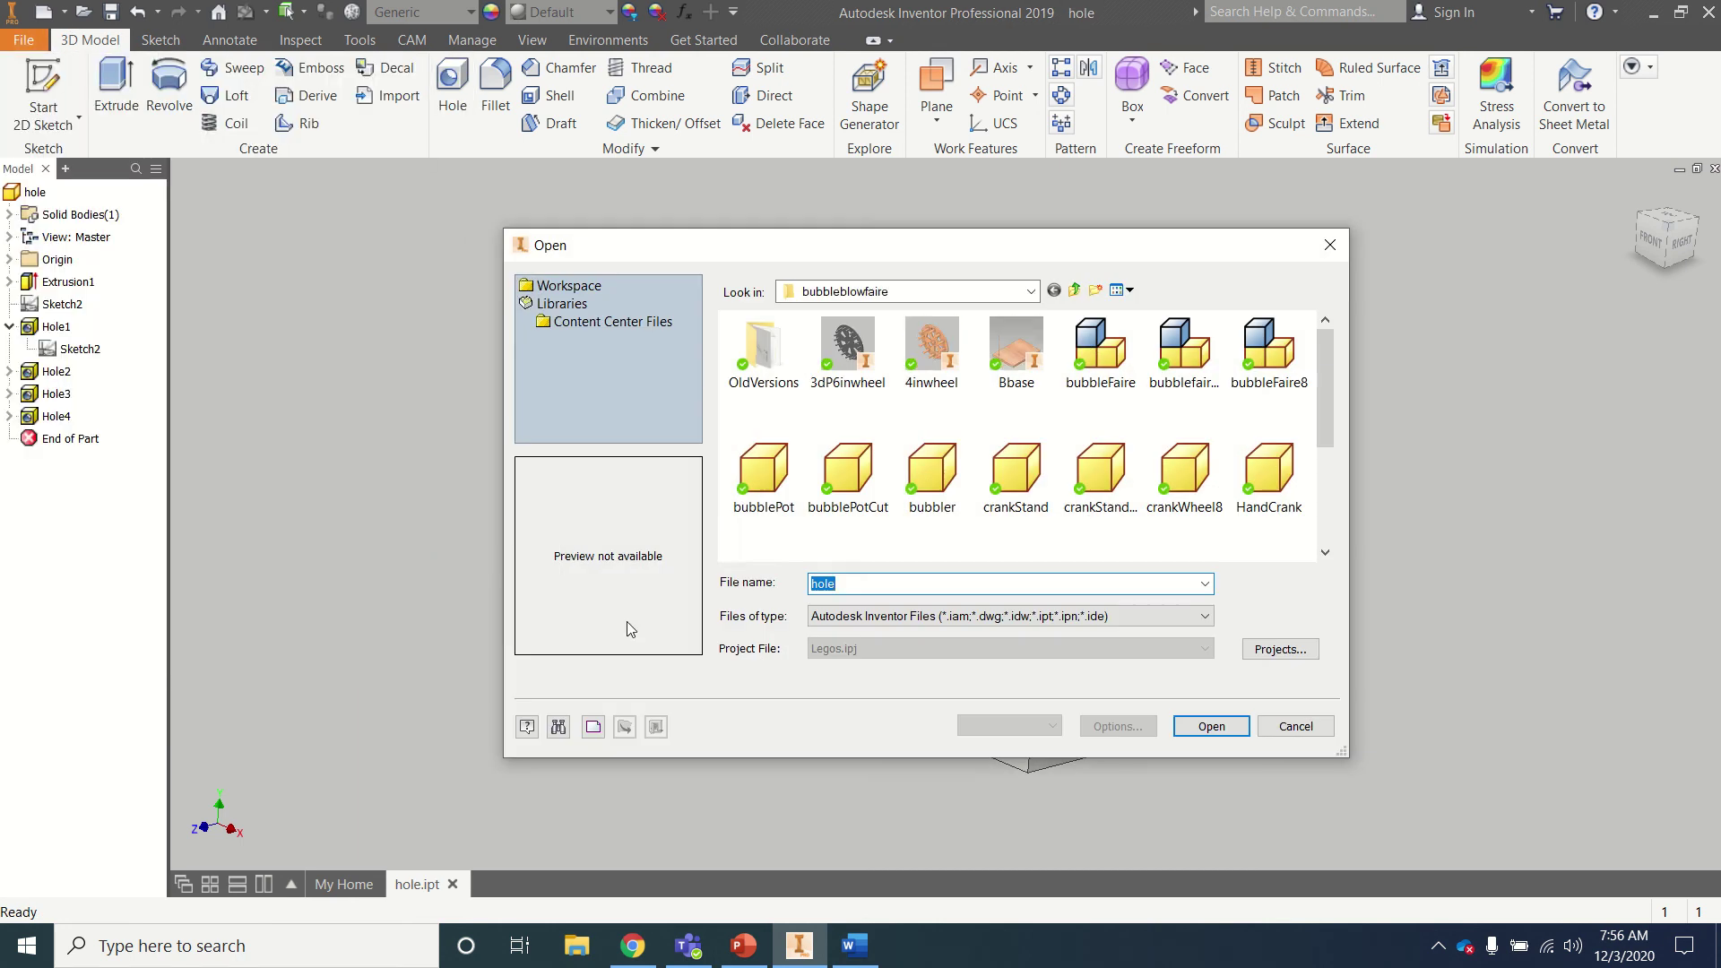
{"action": "left_click", "coordinate": [1331, 244]}
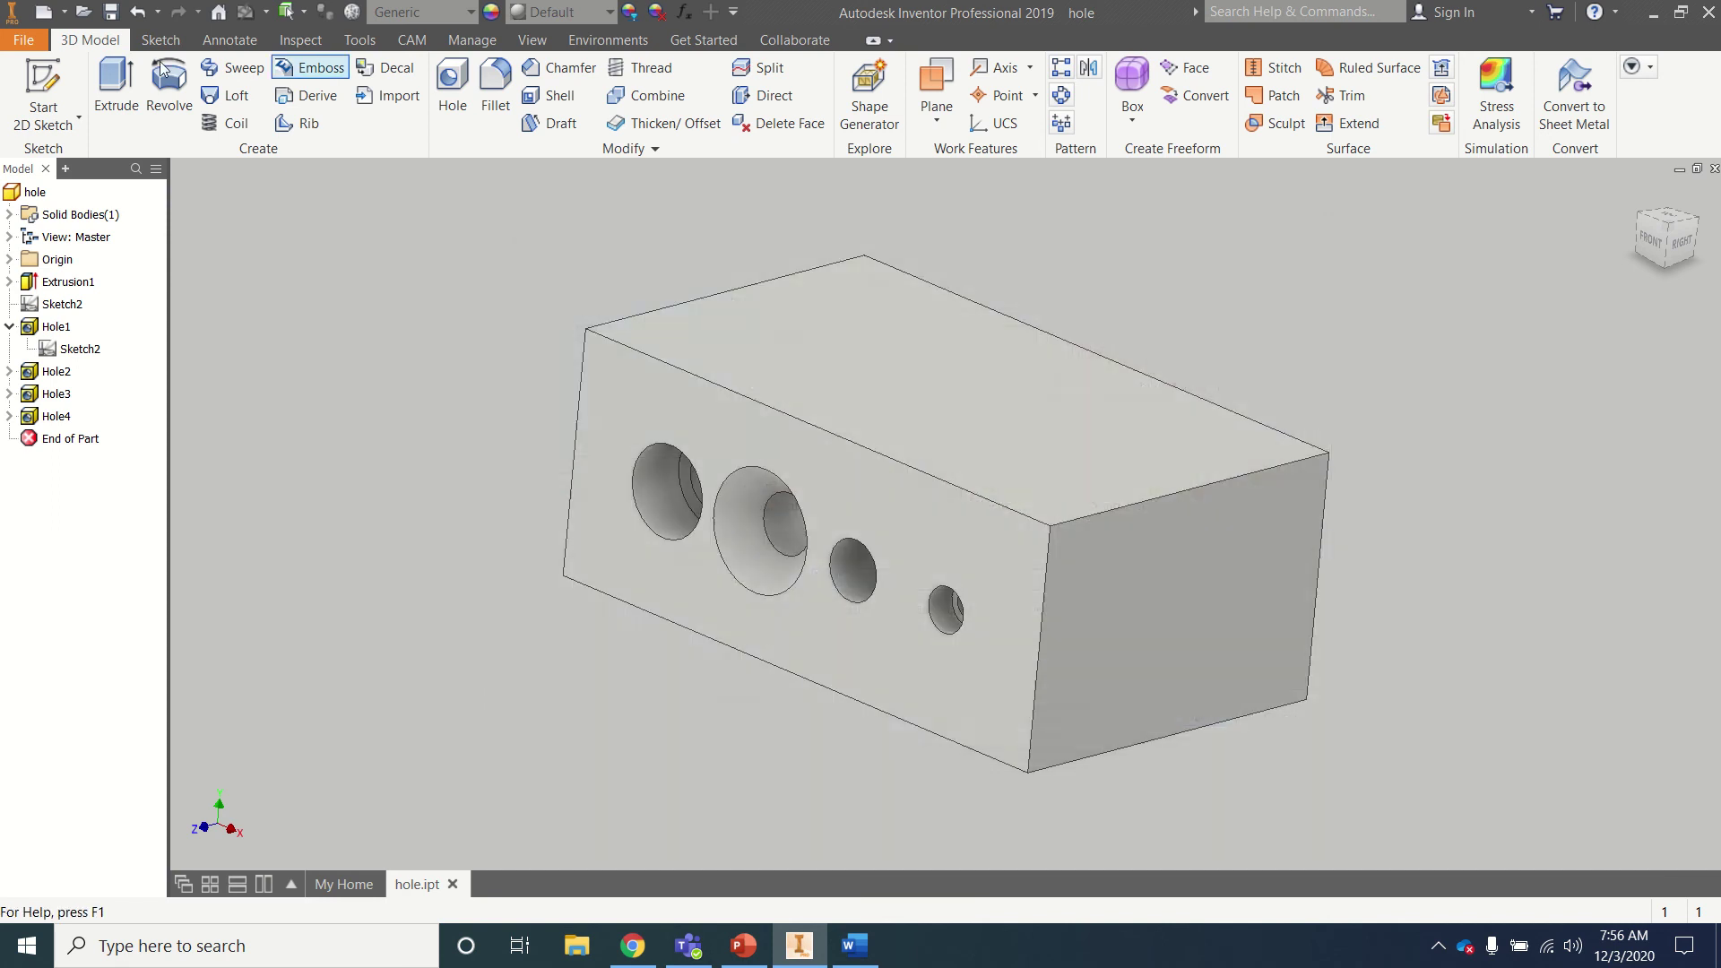
{"action": "left_click", "coordinate": [83, 12]}
{"action": "left_click", "coordinate": [1331, 245]}
- Create a new drawing from the NSBMultiview.idw template, leaving the prompted title block entries blank
{"action": "left_click", "coordinate": [45, 14]}
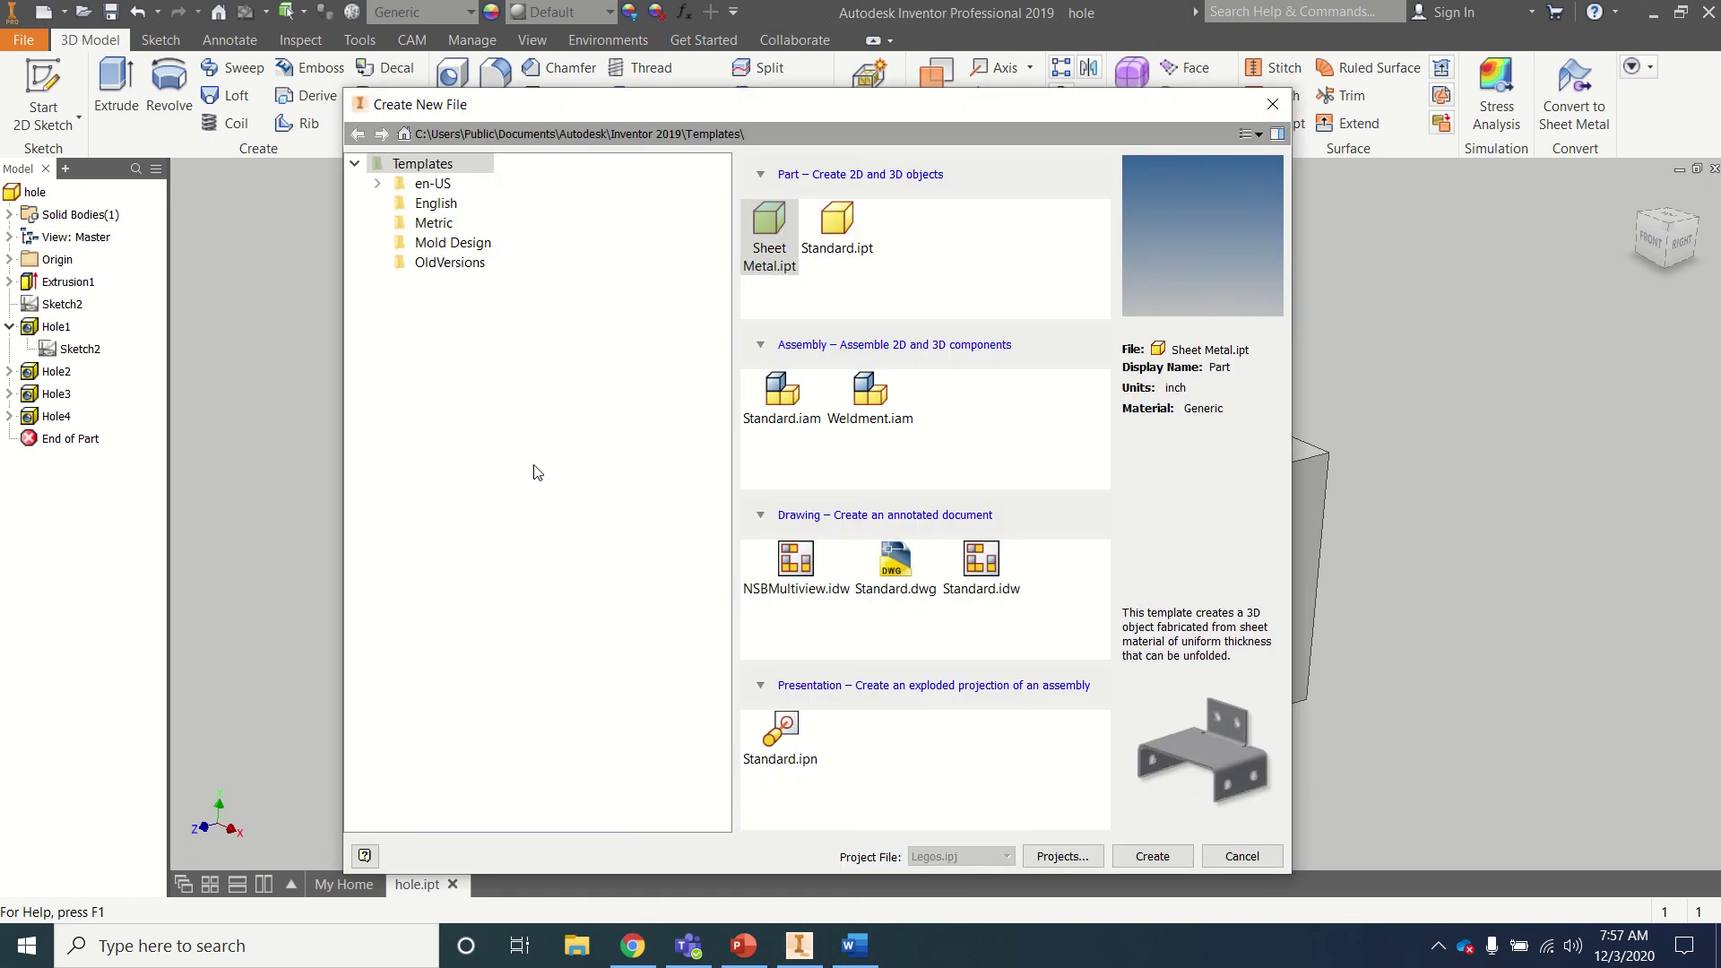
{"action": "double_click", "coordinate": [795, 560]}
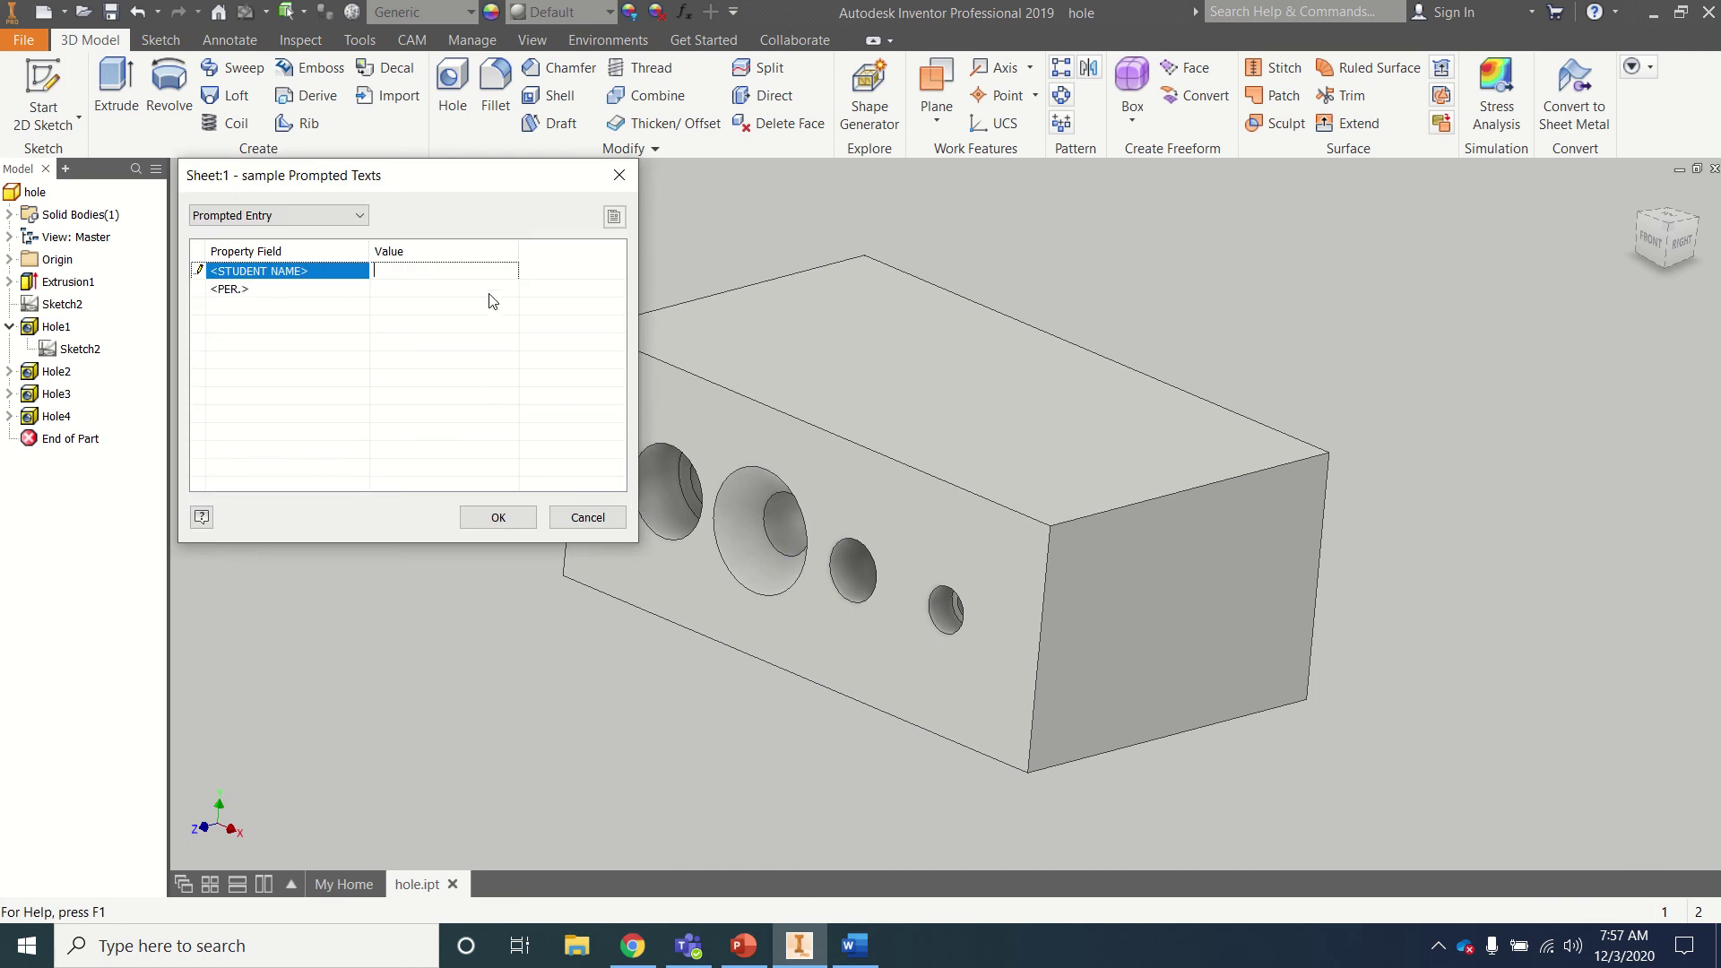
{"action": "left_click", "coordinate": [493, 517]}
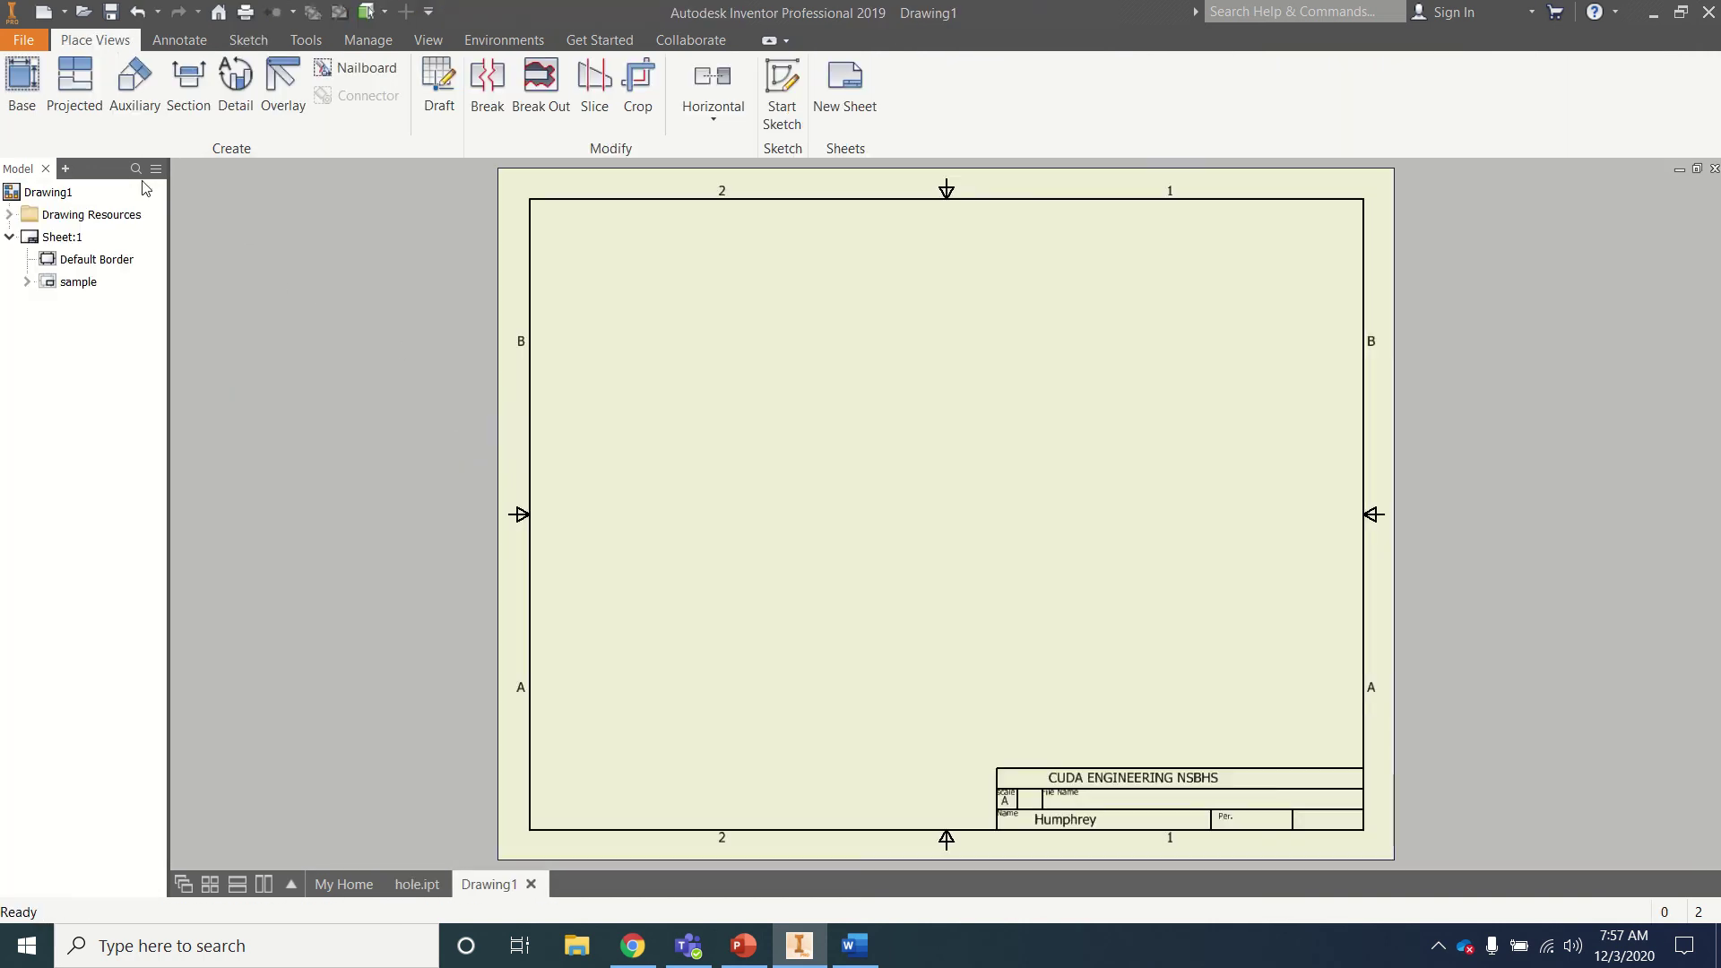
- Place a front base view of the hole part in the sheet's lower-left area at a scale of .75
{"action": "left_click", "coordinate": [22, 90]}
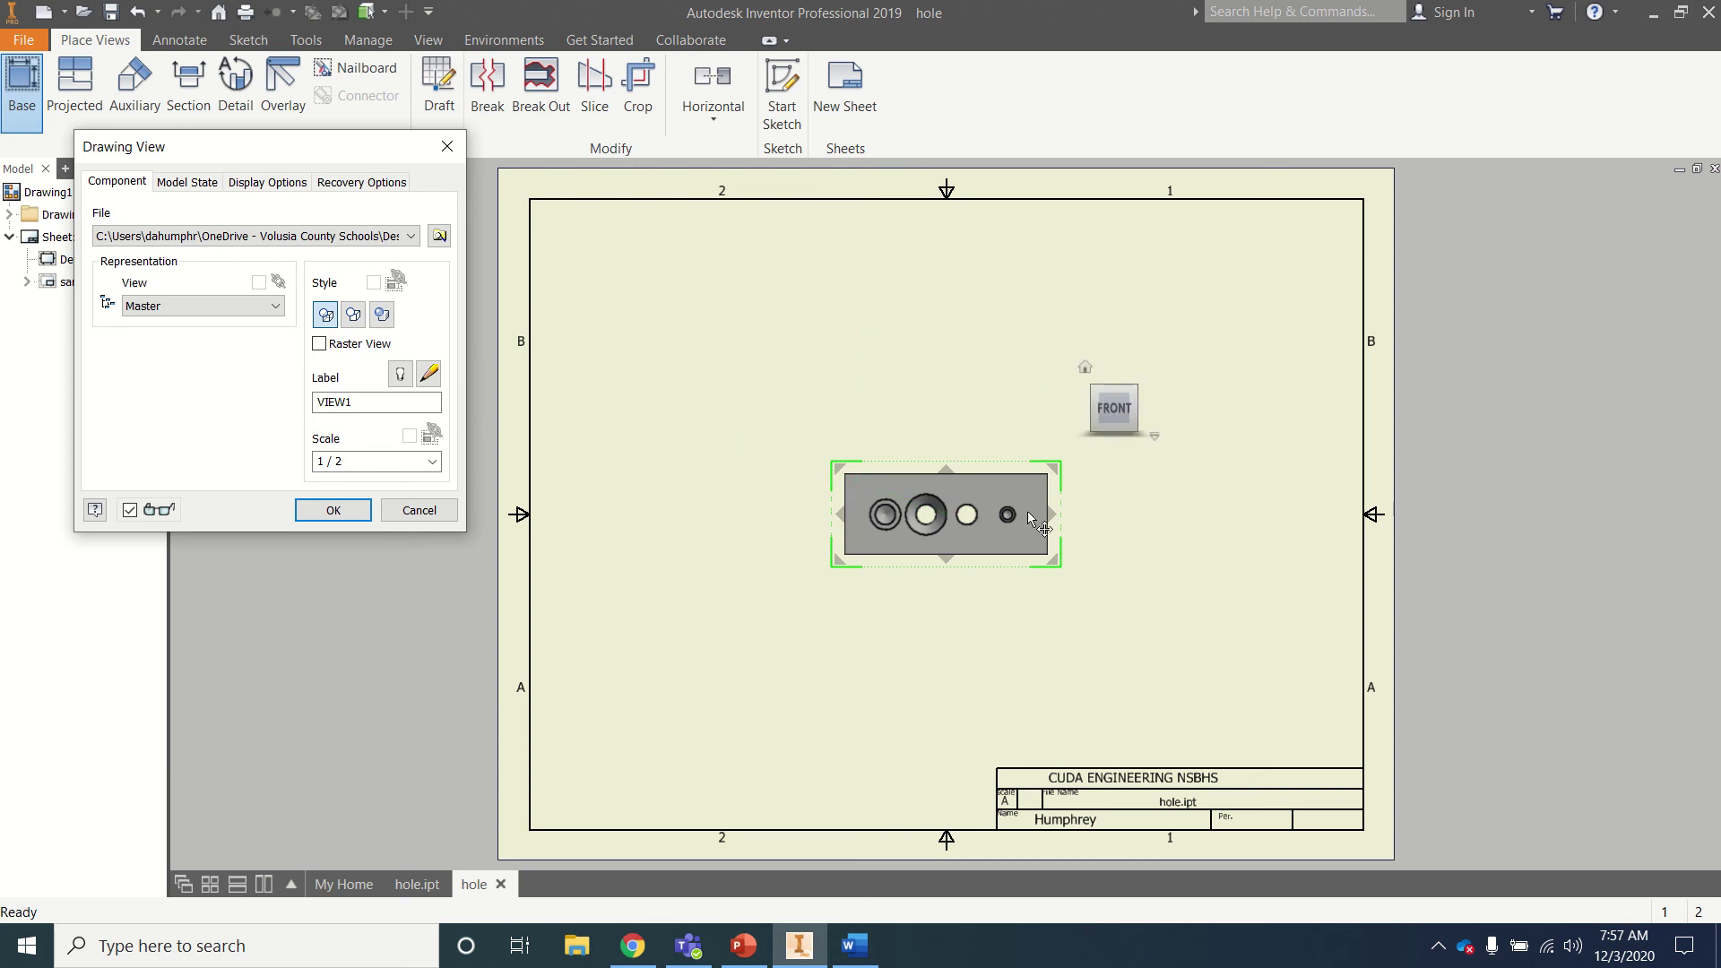
{"action": "left_click_drag", "start_coordinate": [1000, 492], "coordinate": [796, 663]}
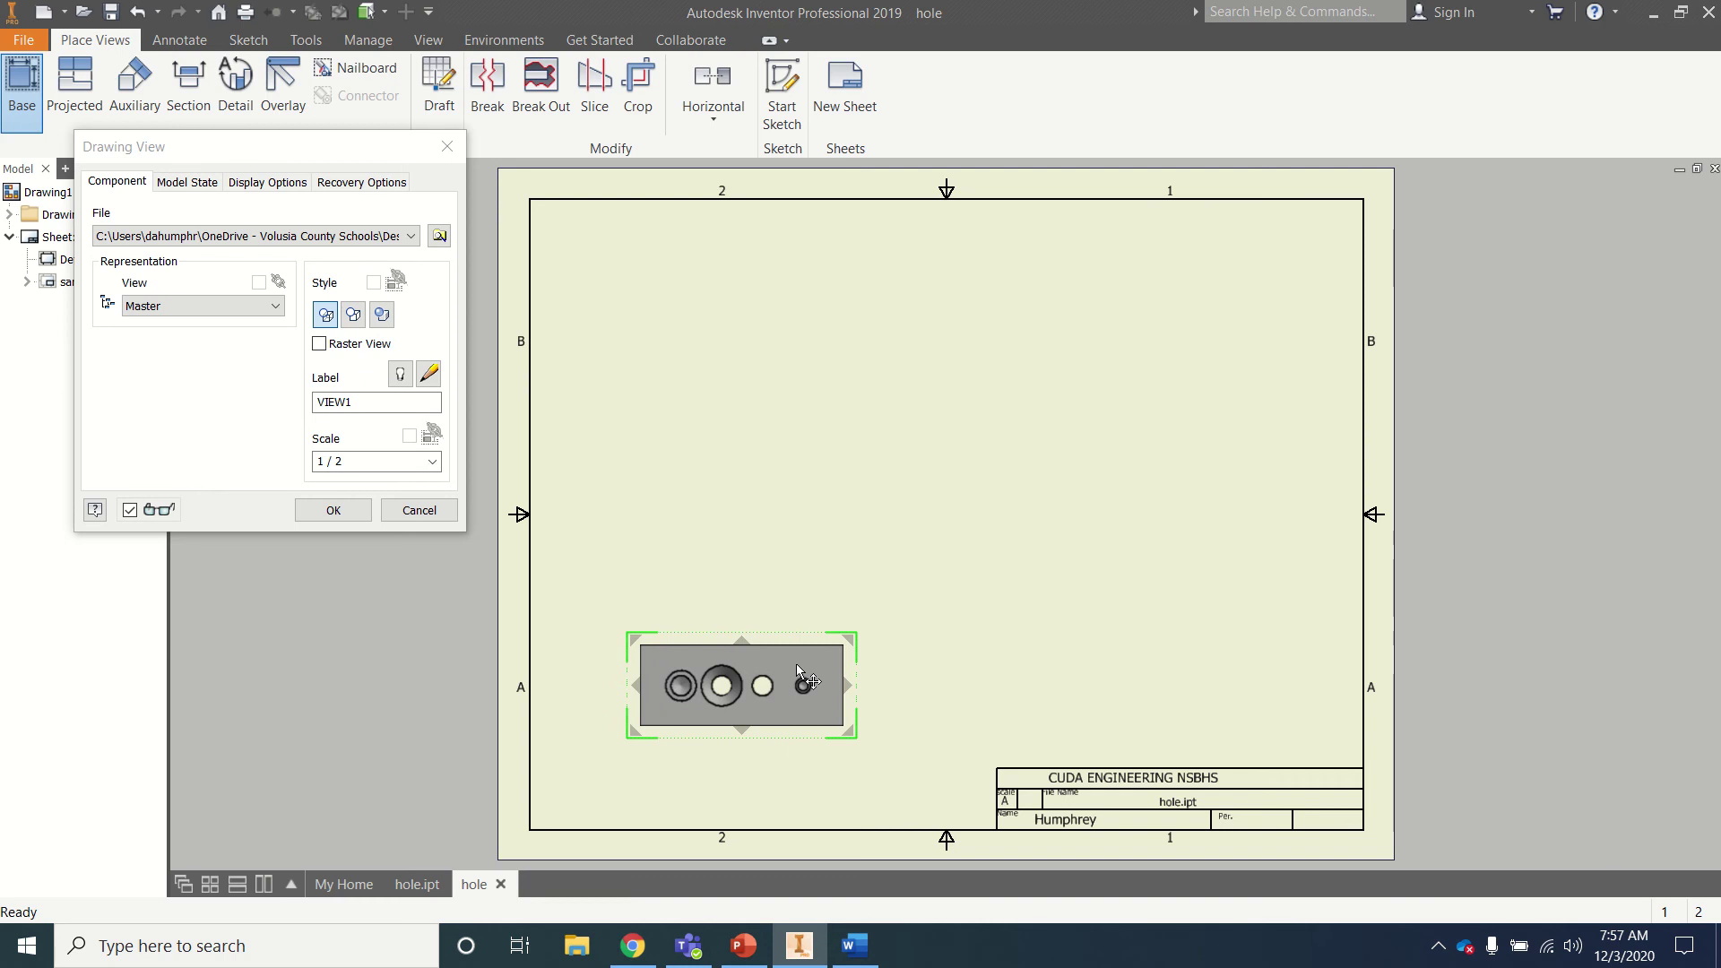
{"action": "left_click", "coordinate": [368, 462]}
{"action": "type", "text": ".75"}
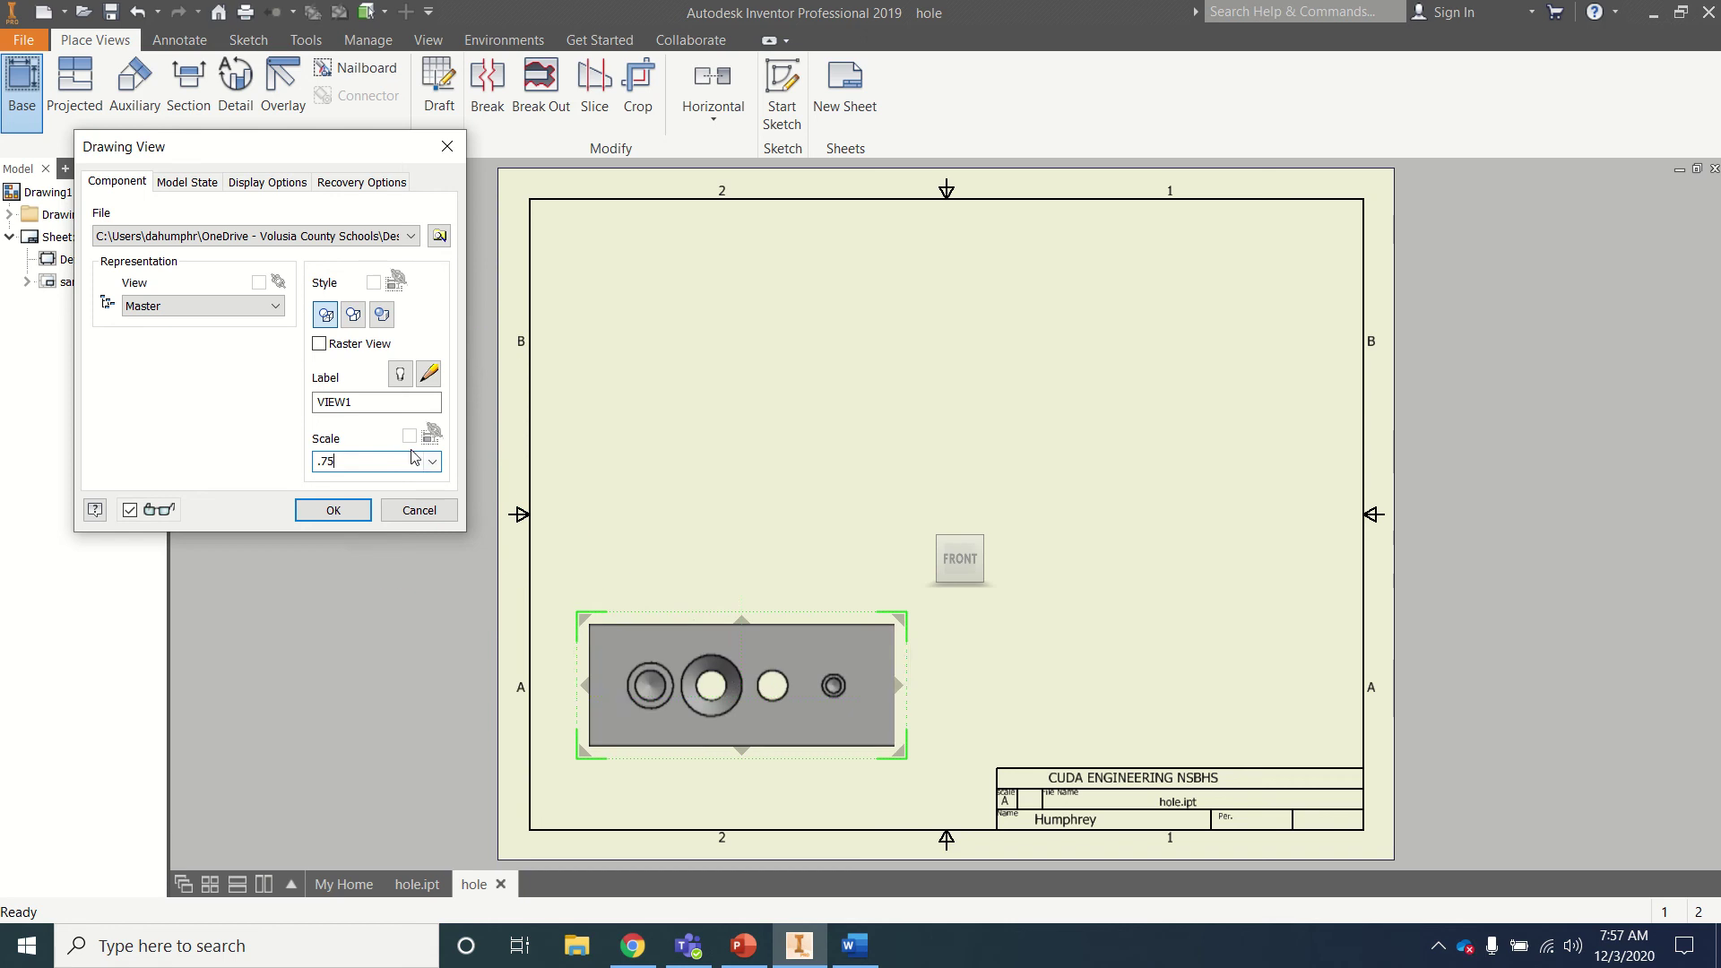
{"action": "left_click_drag", "start_coordinate": [773, 637], "coordinate": [778, 620]}
{"action": "left_click", "coordinate": [780, 620]}
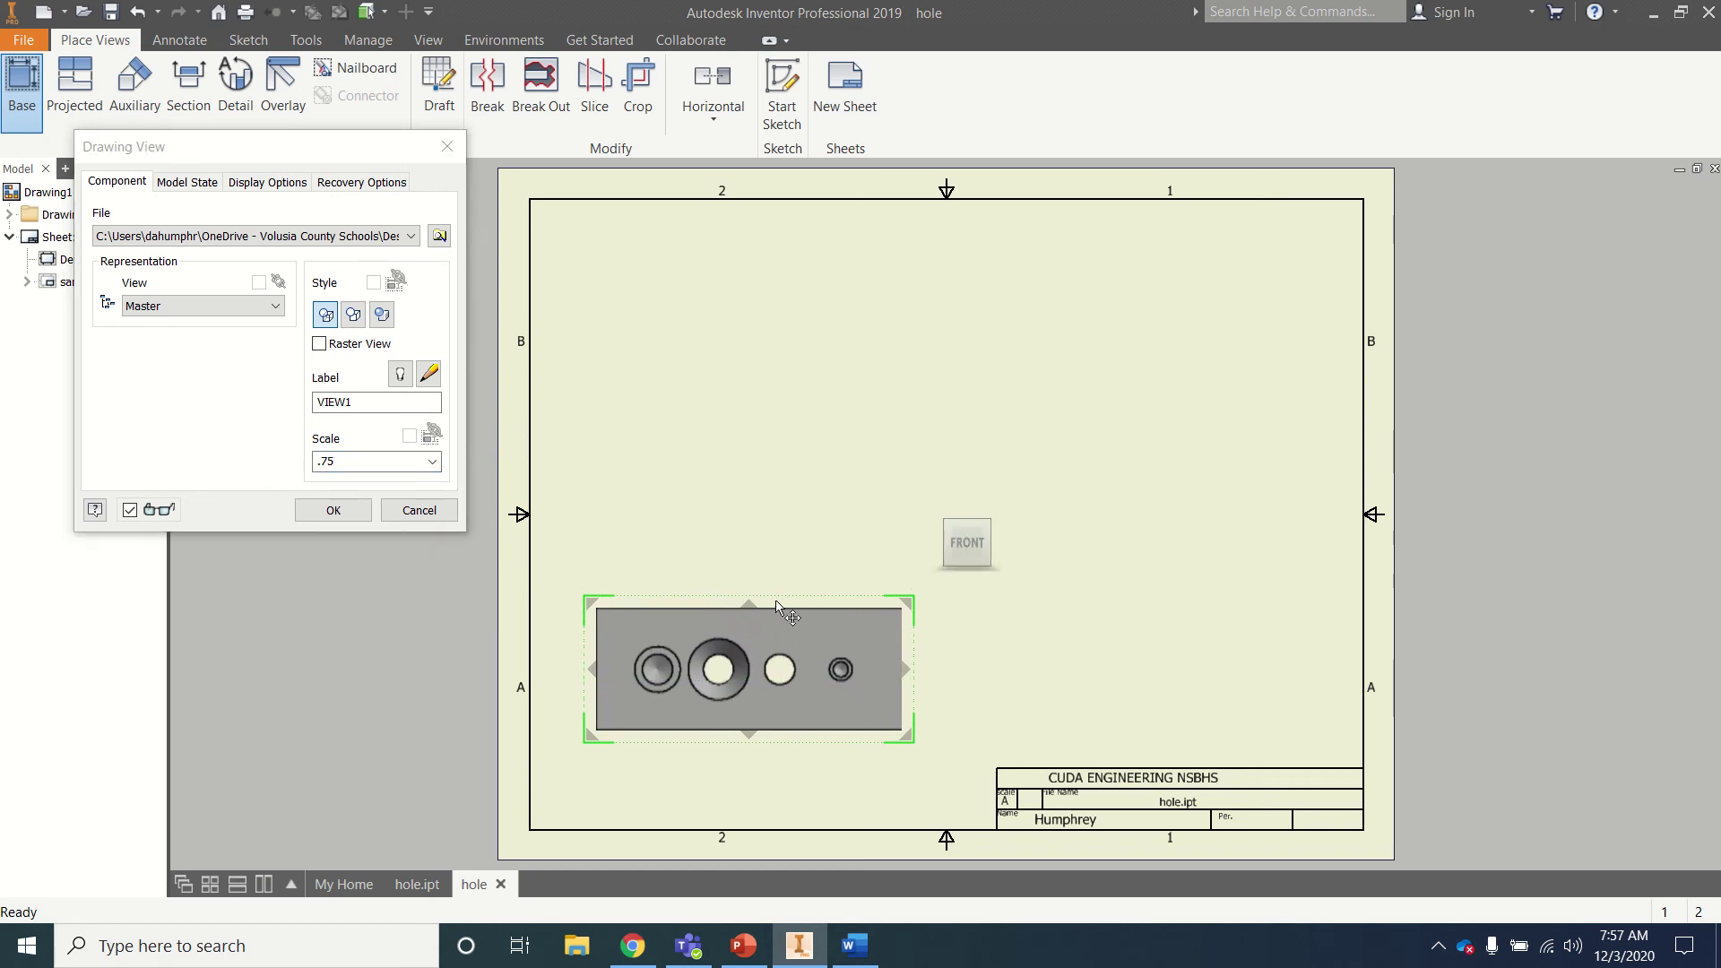
- Add a projected right-side view beside the front view and an isometric view in the sheet's upper-right area
{"action": "left_click", "coordinate": [1166, 654]}
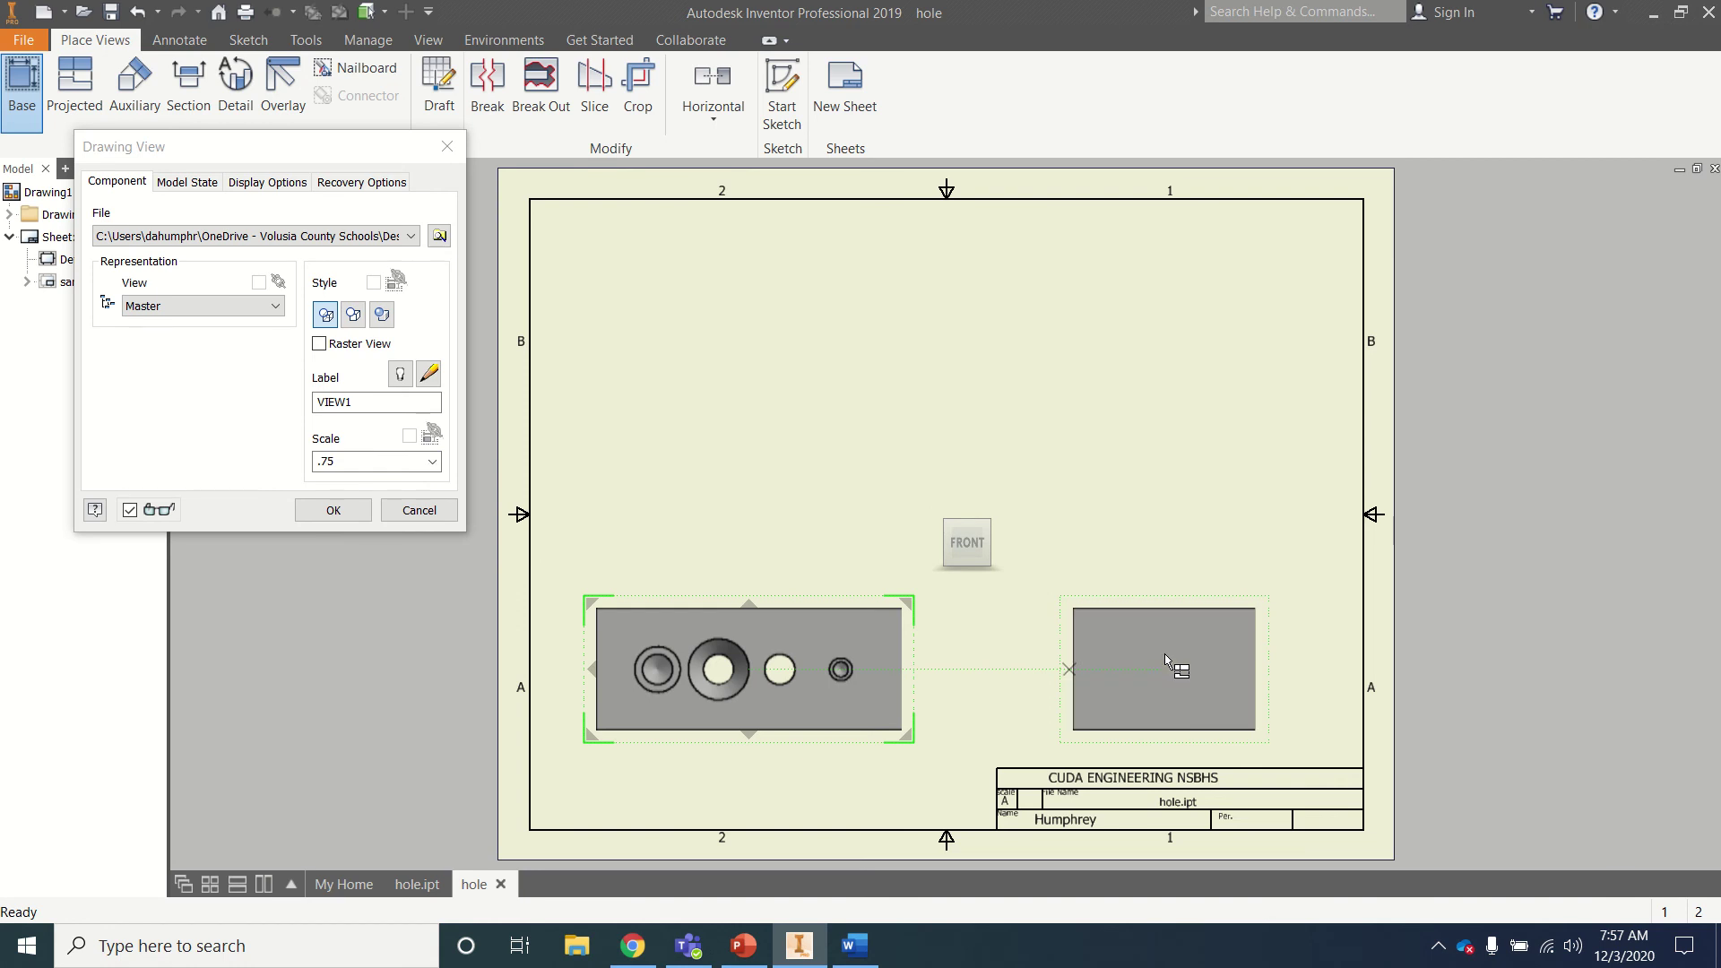
{"action": "left_click", "coordinate": [1149, 375]}
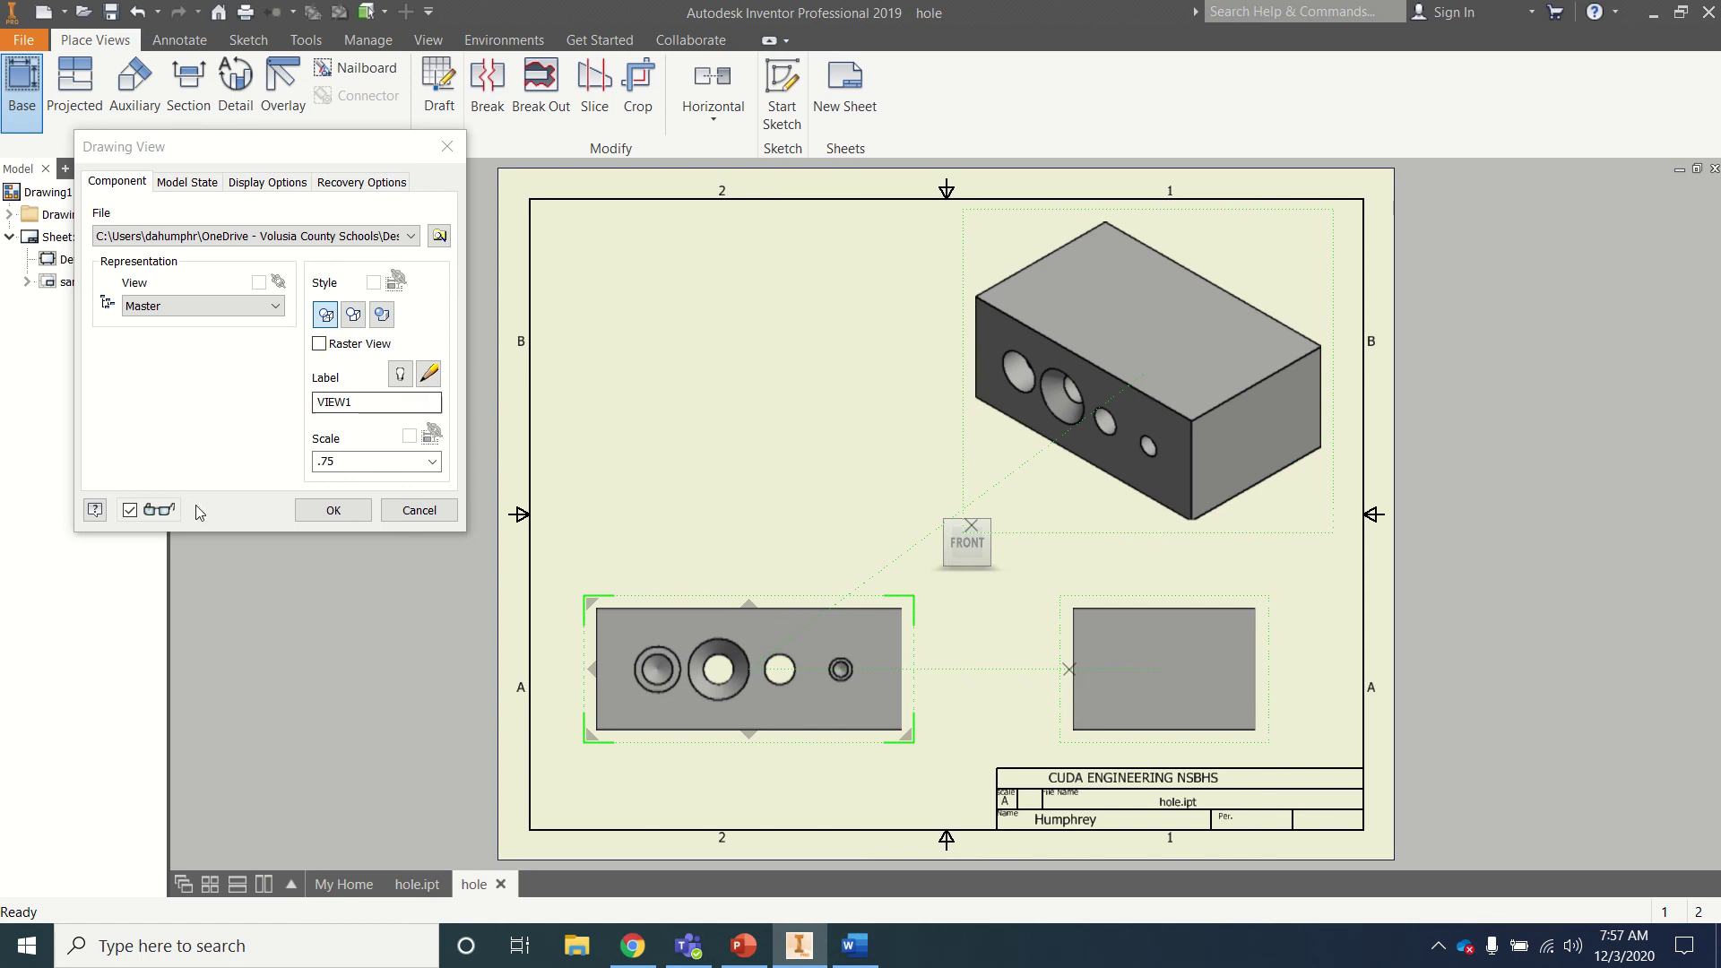
{"action": "left_click", "coordinate": [340, 509]}
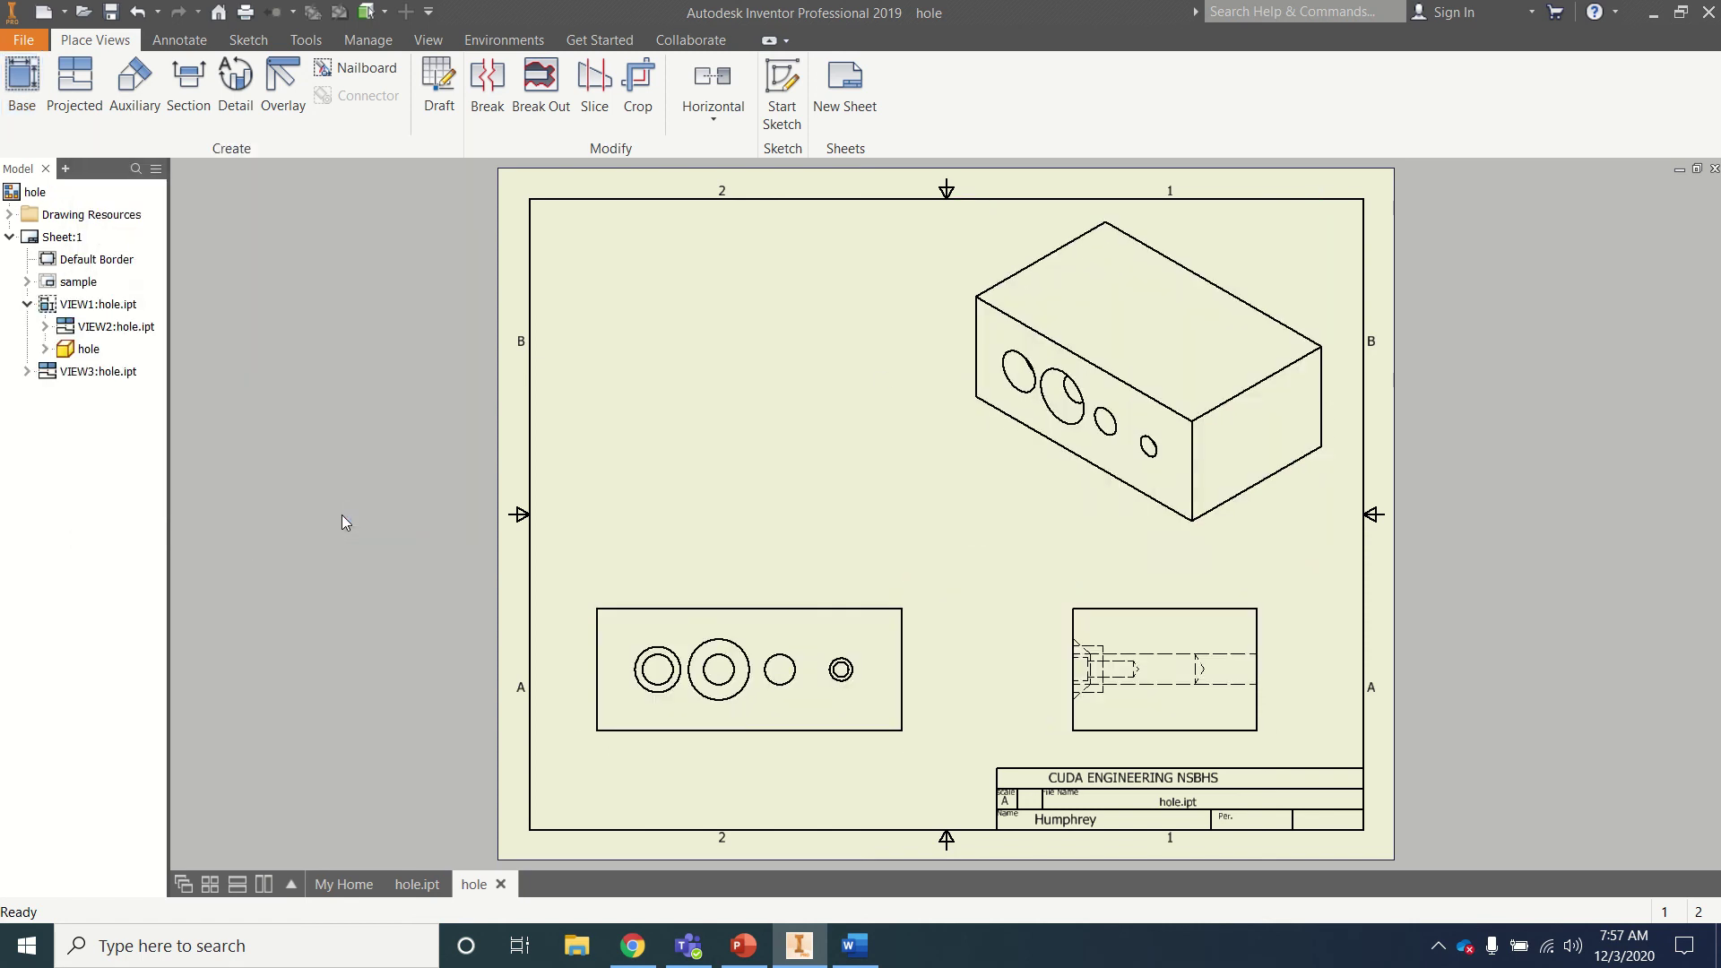
- Change the isometric view's display style to shaded
{"action": "right_click", "coordinate": [1135, 315]}
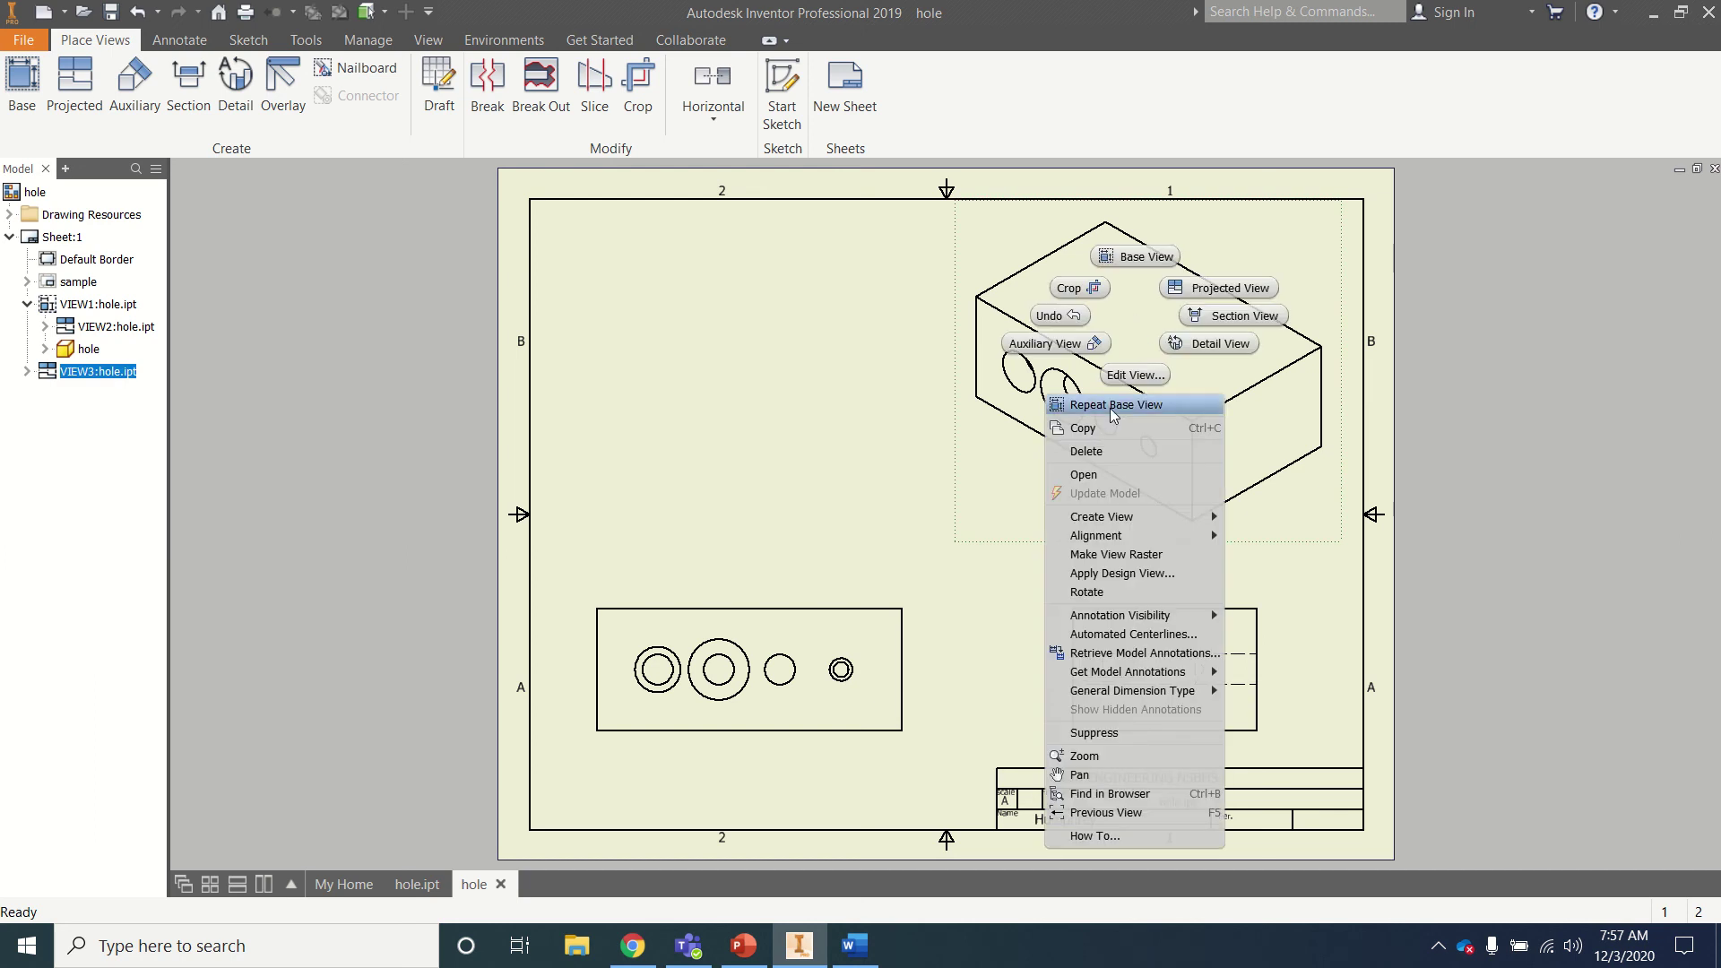
{"action": "left_click", "coordinate": [1119, 405]}
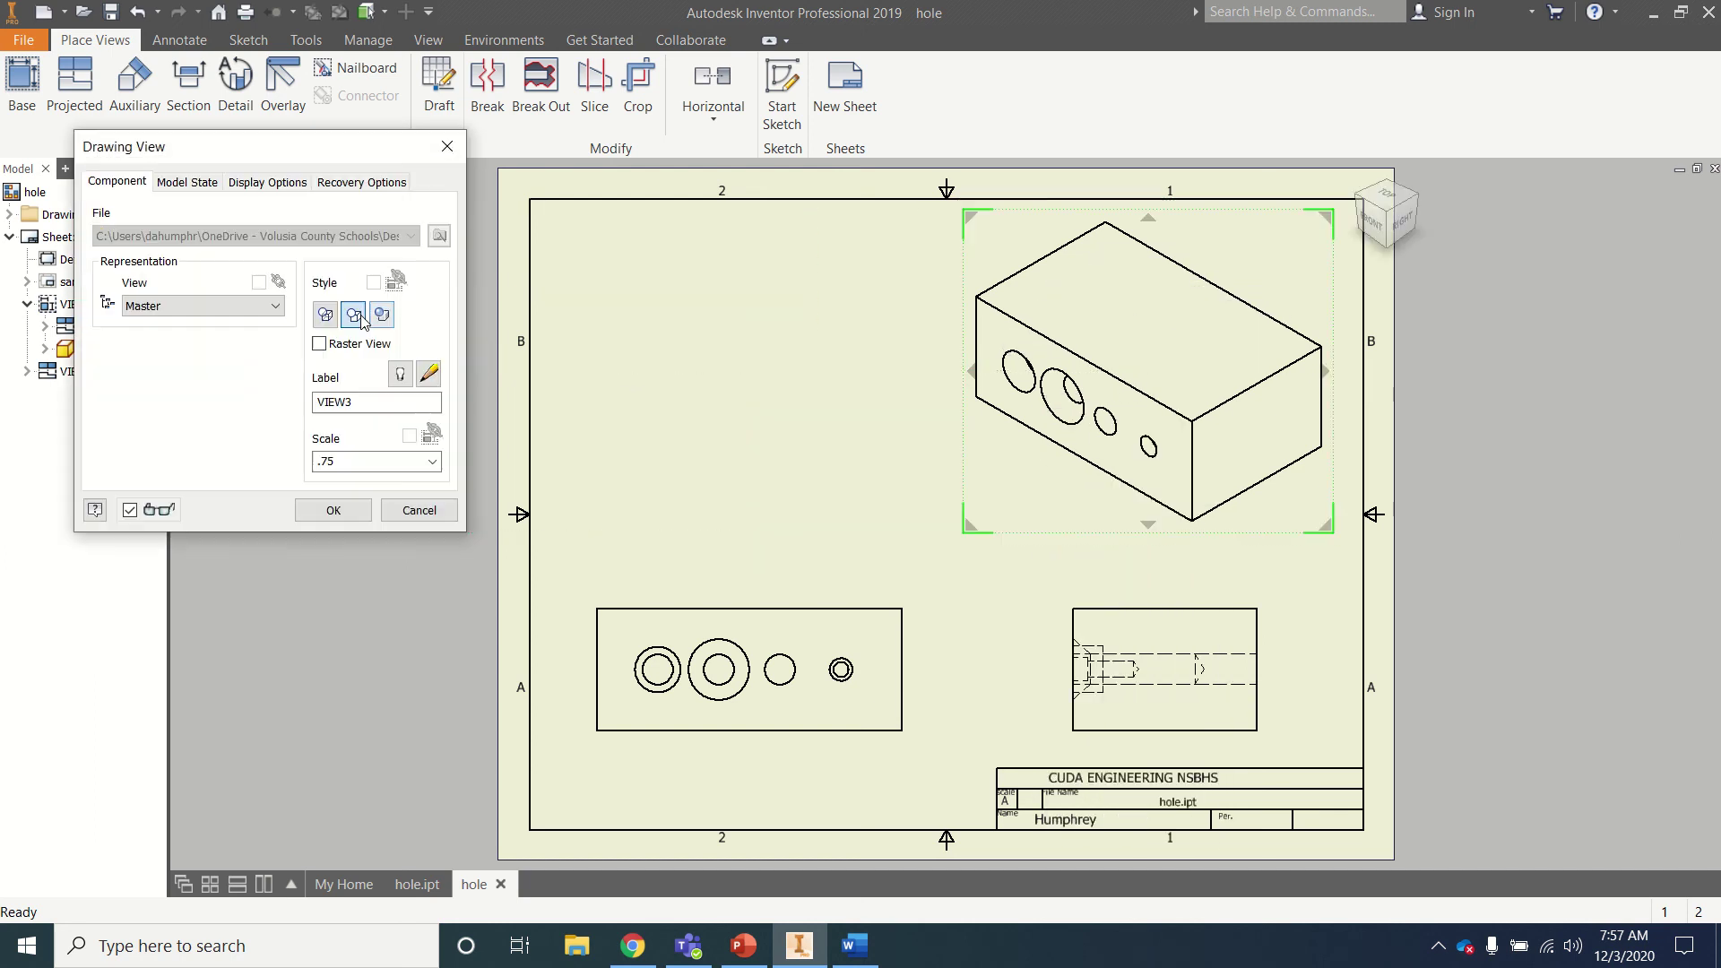
{"action": "left_click", "coordinate": [349, 515]}
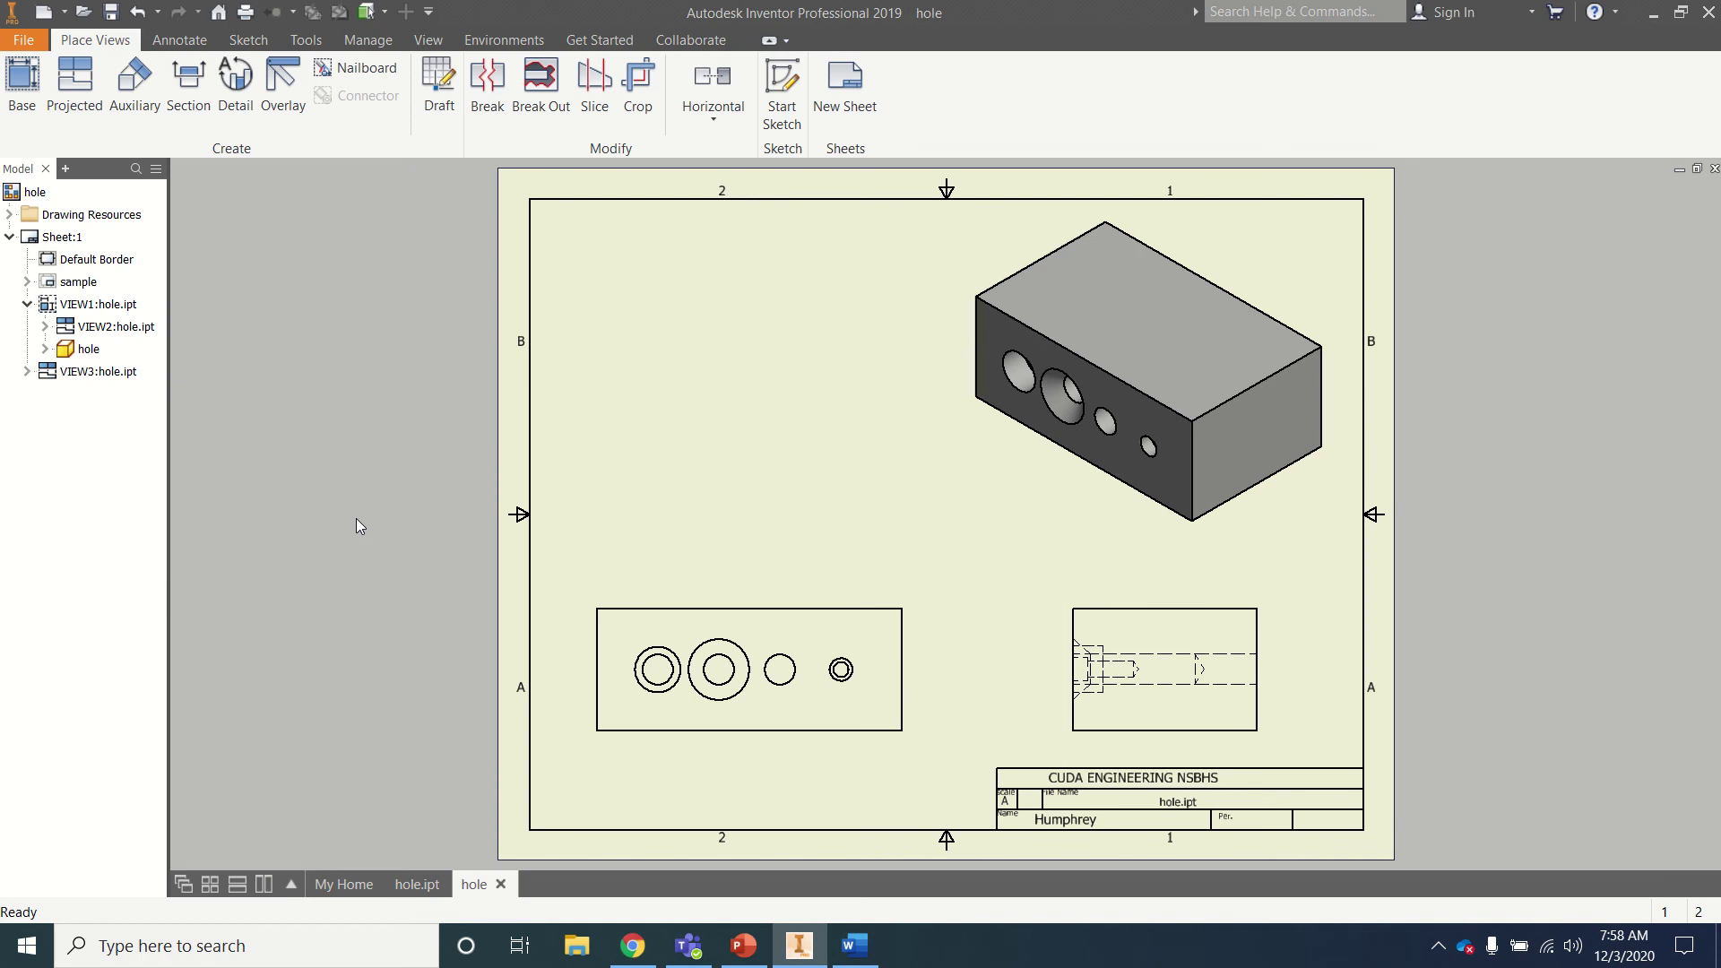
- Try a full-depth section view cut horizontally through all four hole centers of the front view, placed above it, and undo it
{"action": "left_click", "coordinate": [188, 86]}
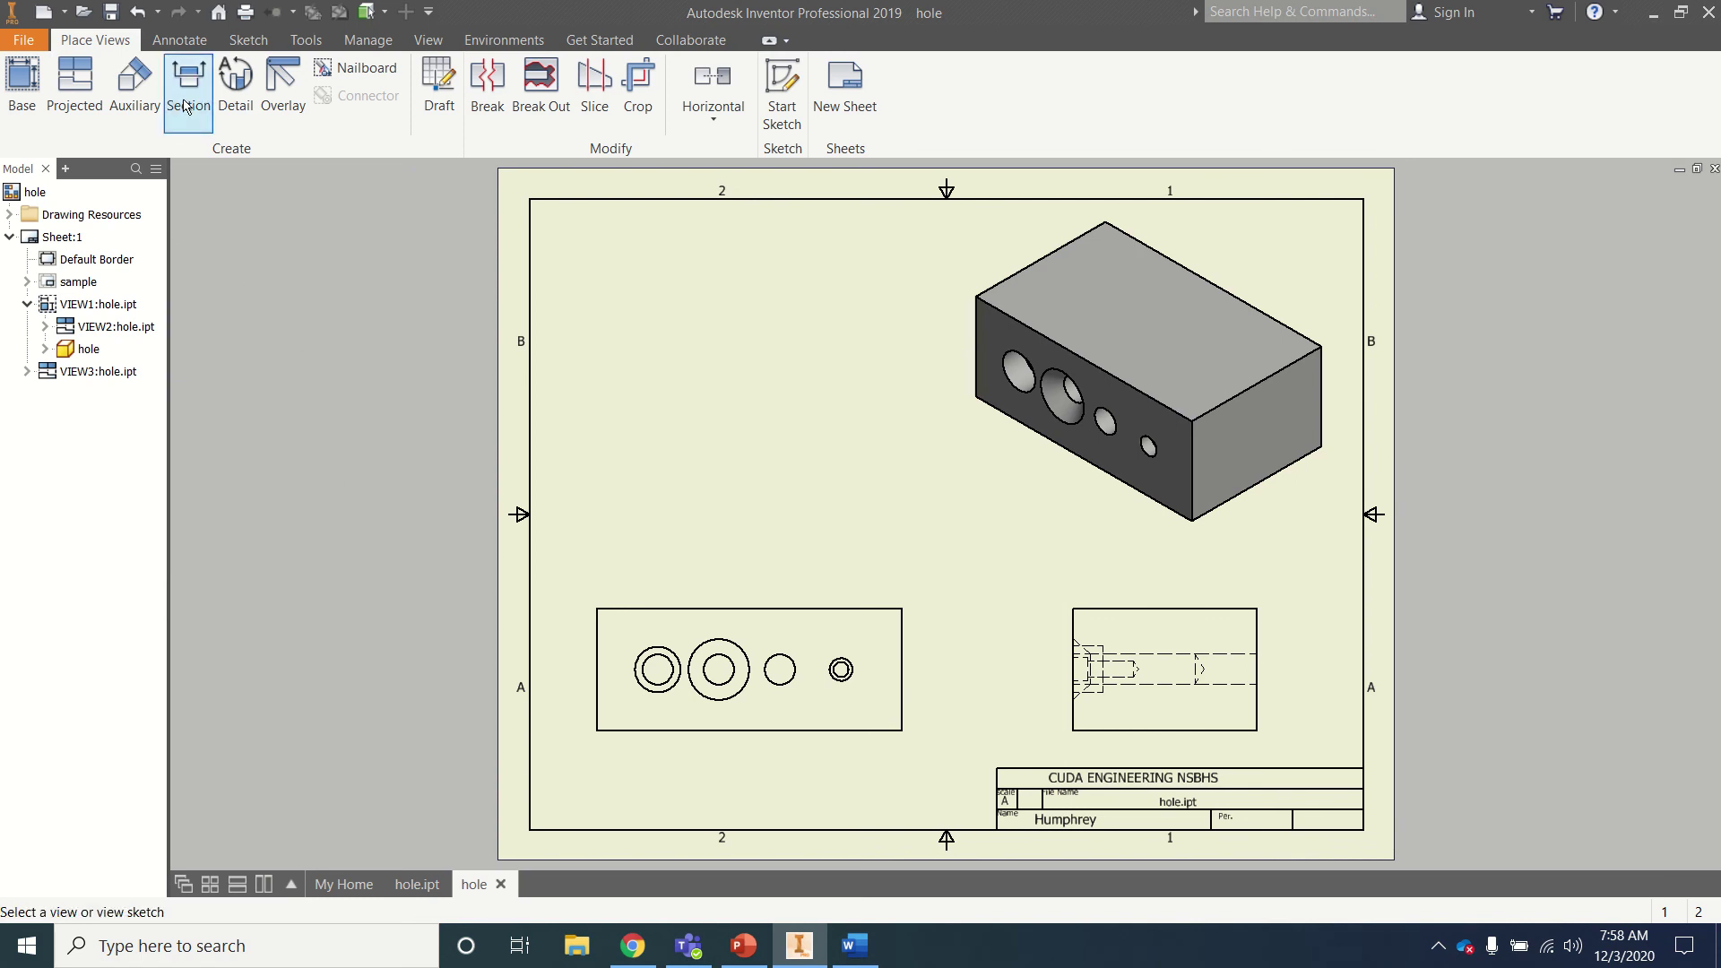
{"action": "left_click", "coordinate": [587, 675]}
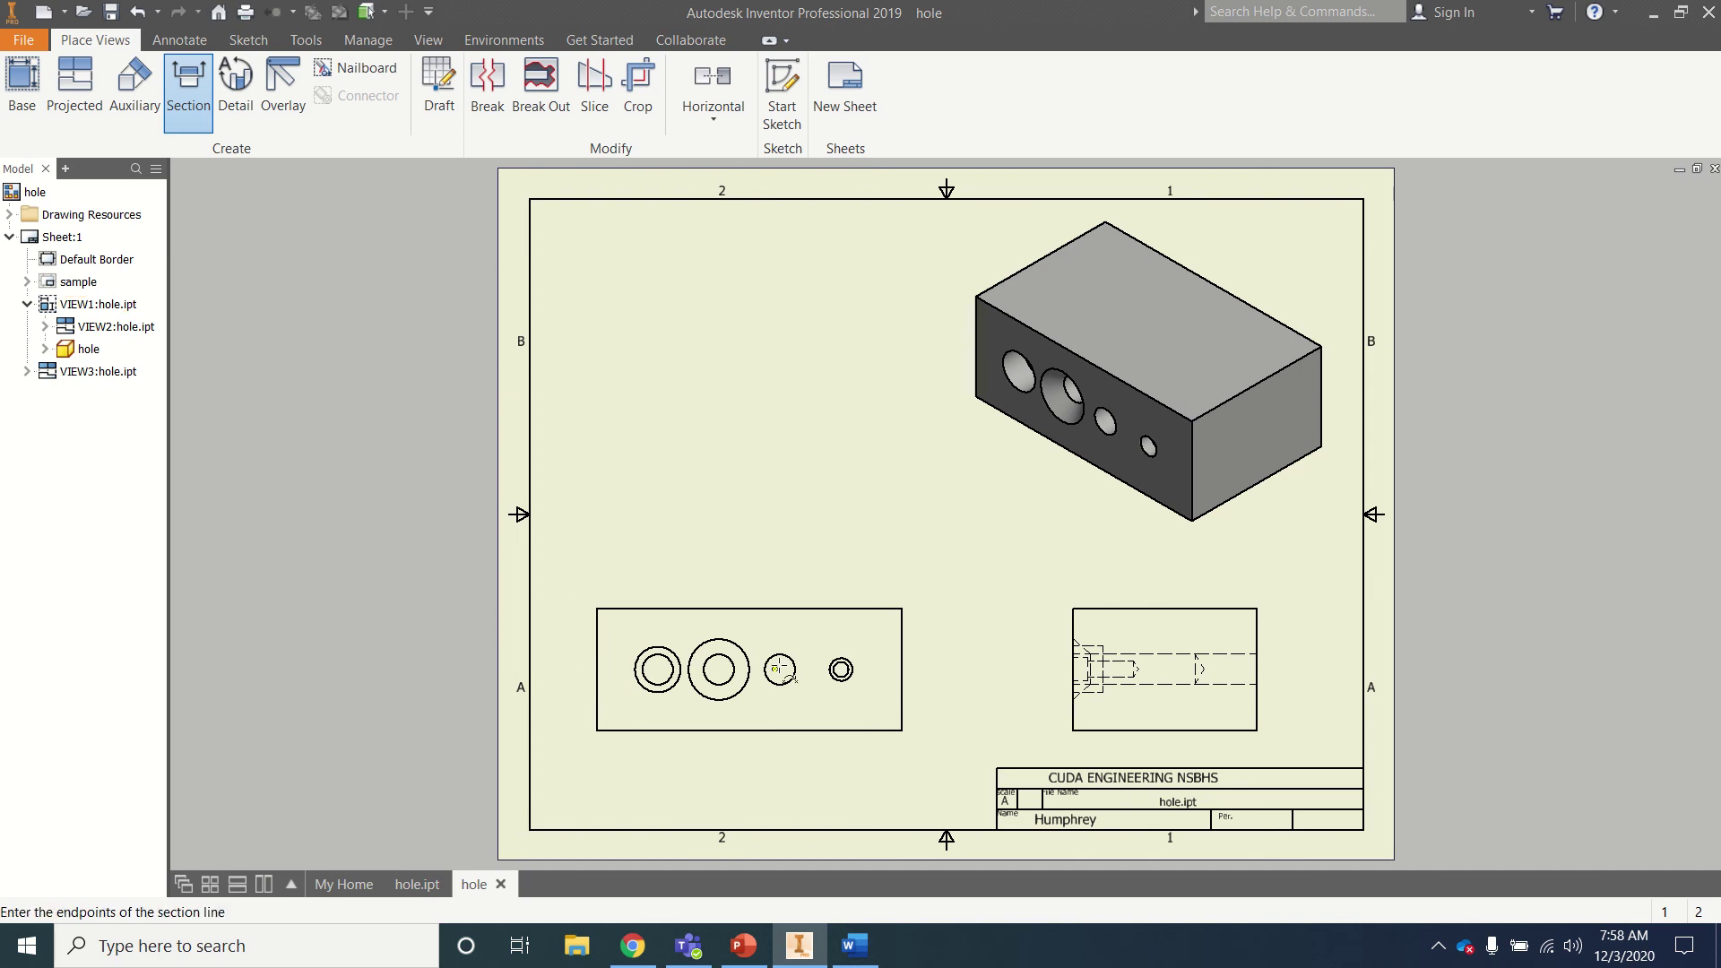
{"action": "left_click", "coordinate": [576, 670]}
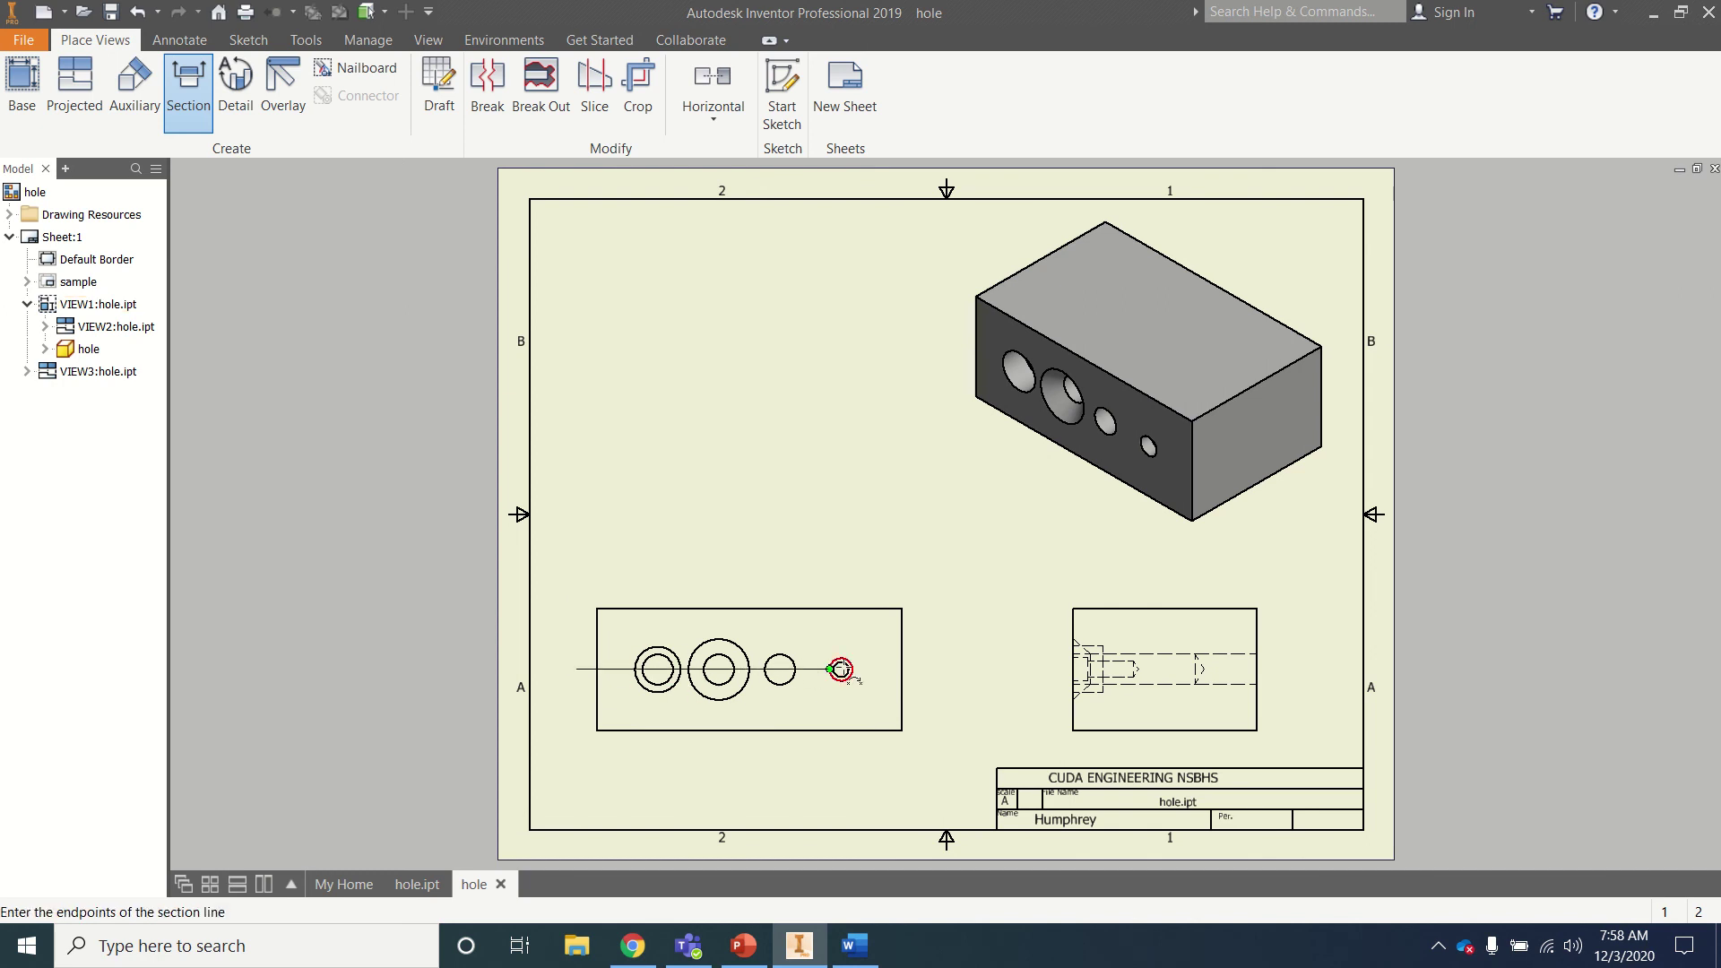
{"action": "left_click", "coordinate": [922, 670]}
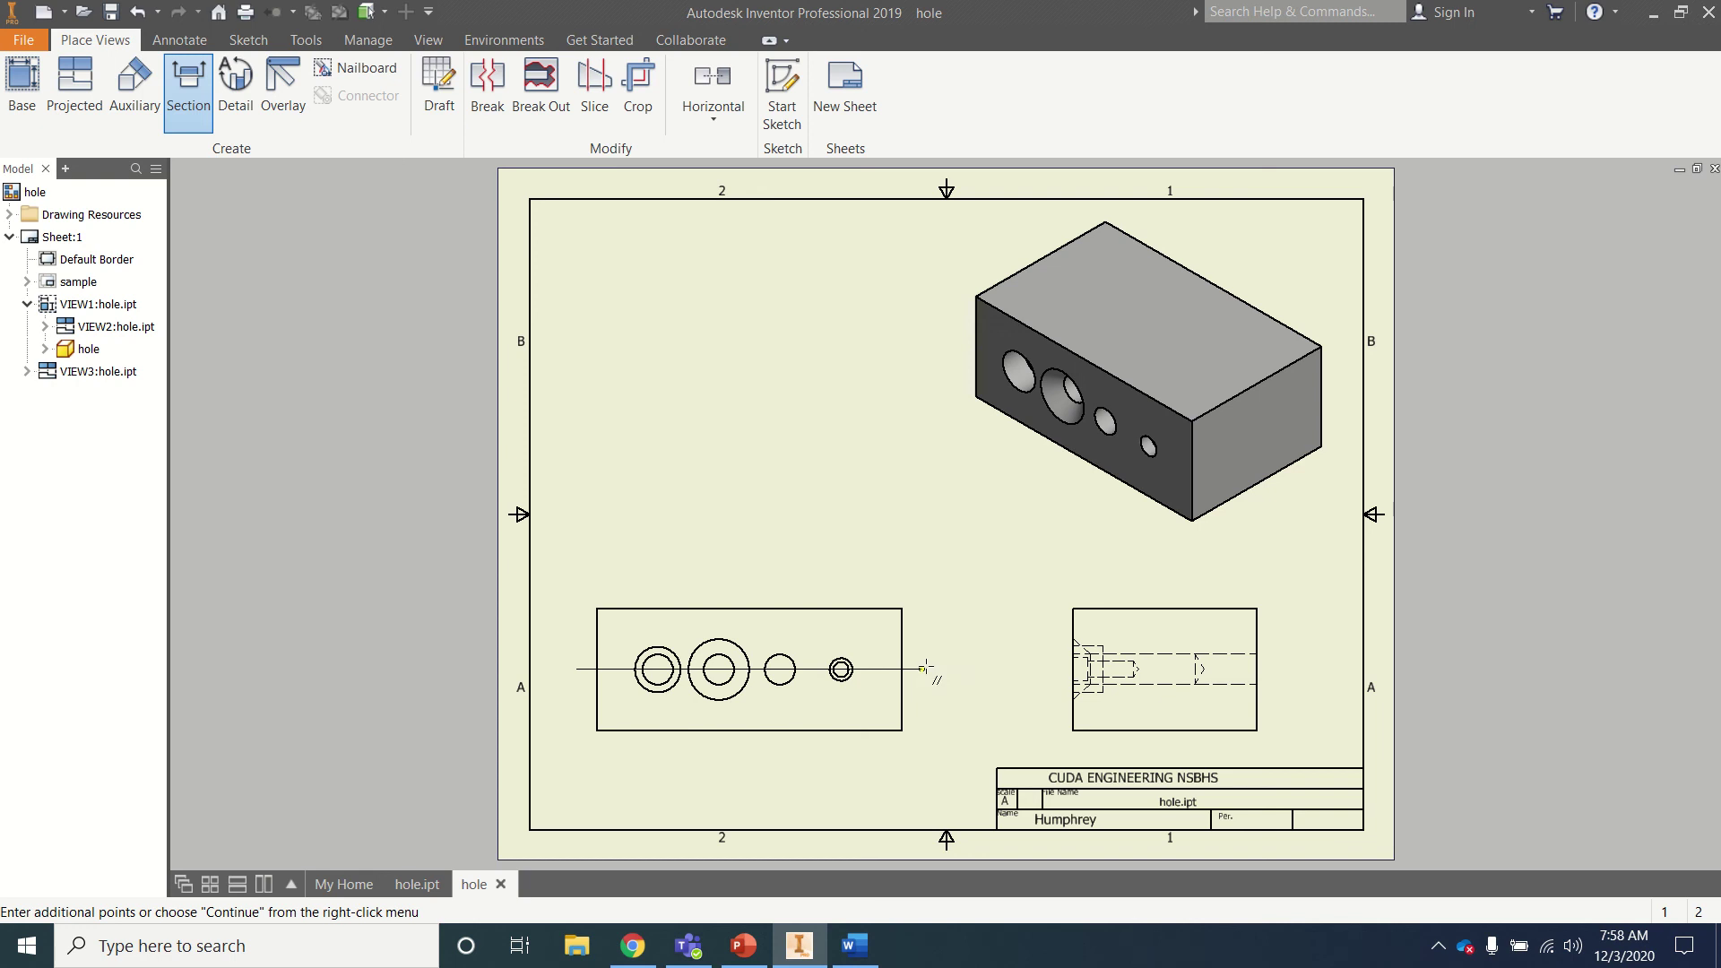
{"action": "right_click", "coordinate": [927, 672]}
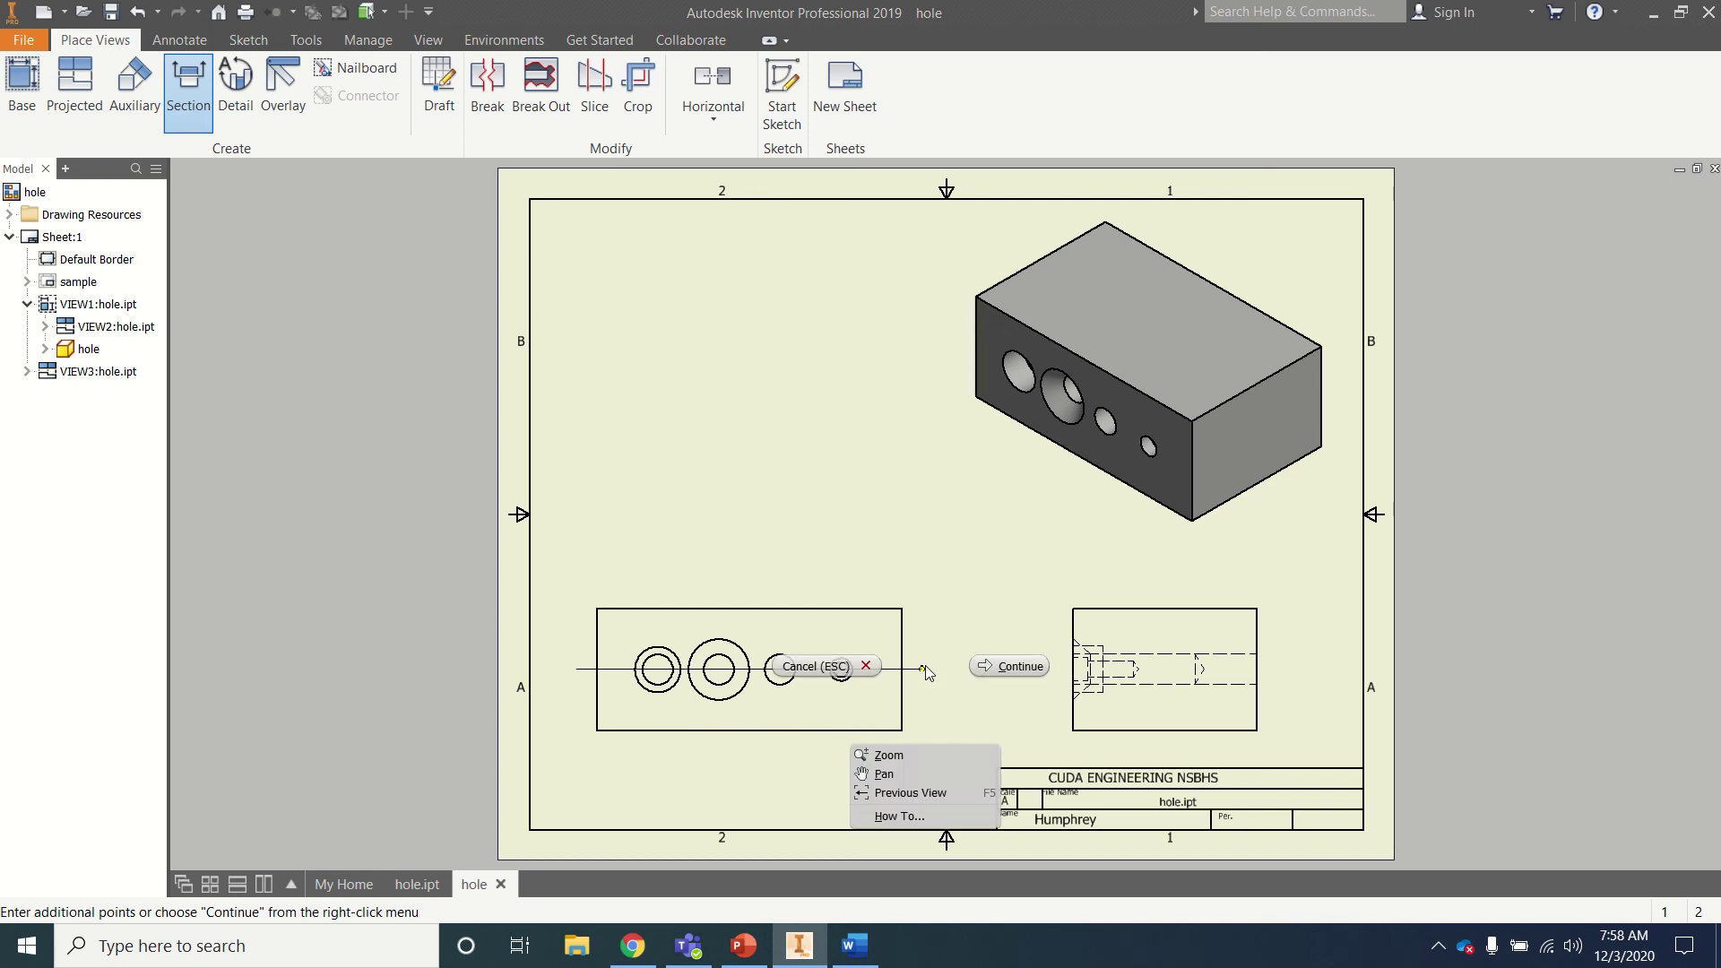
{"action": "left_click", "coordinate": [995, 667]}
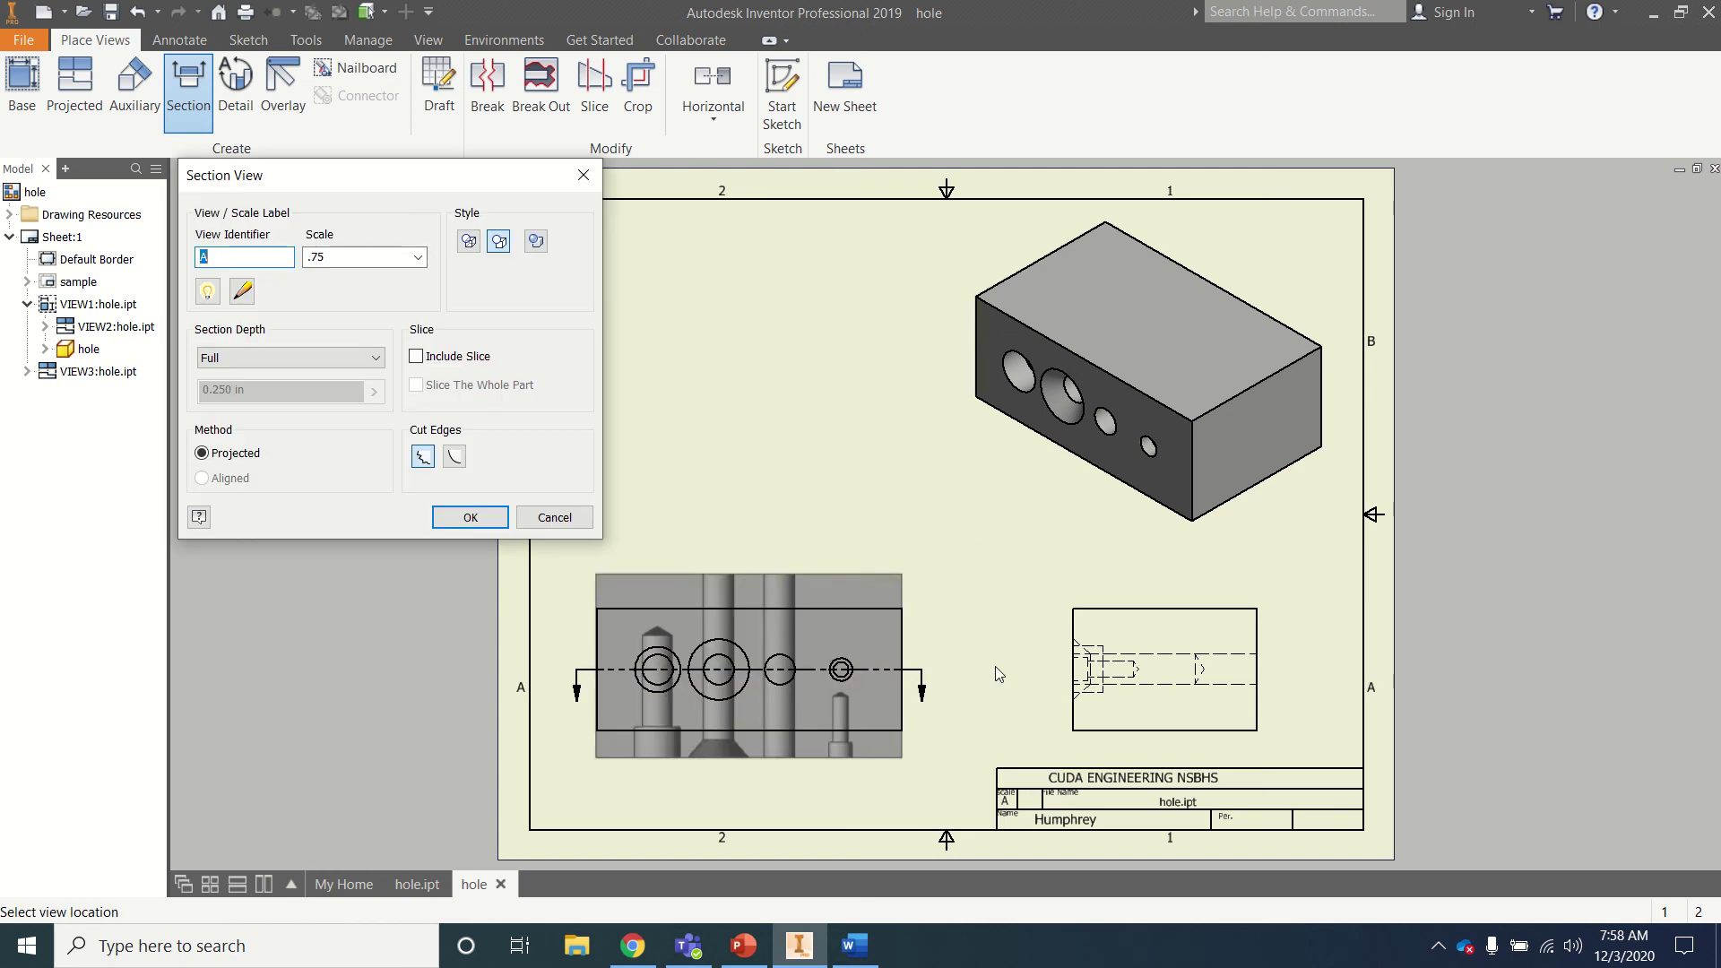
{"action": "left_click", "coordinate": [769, 374]}
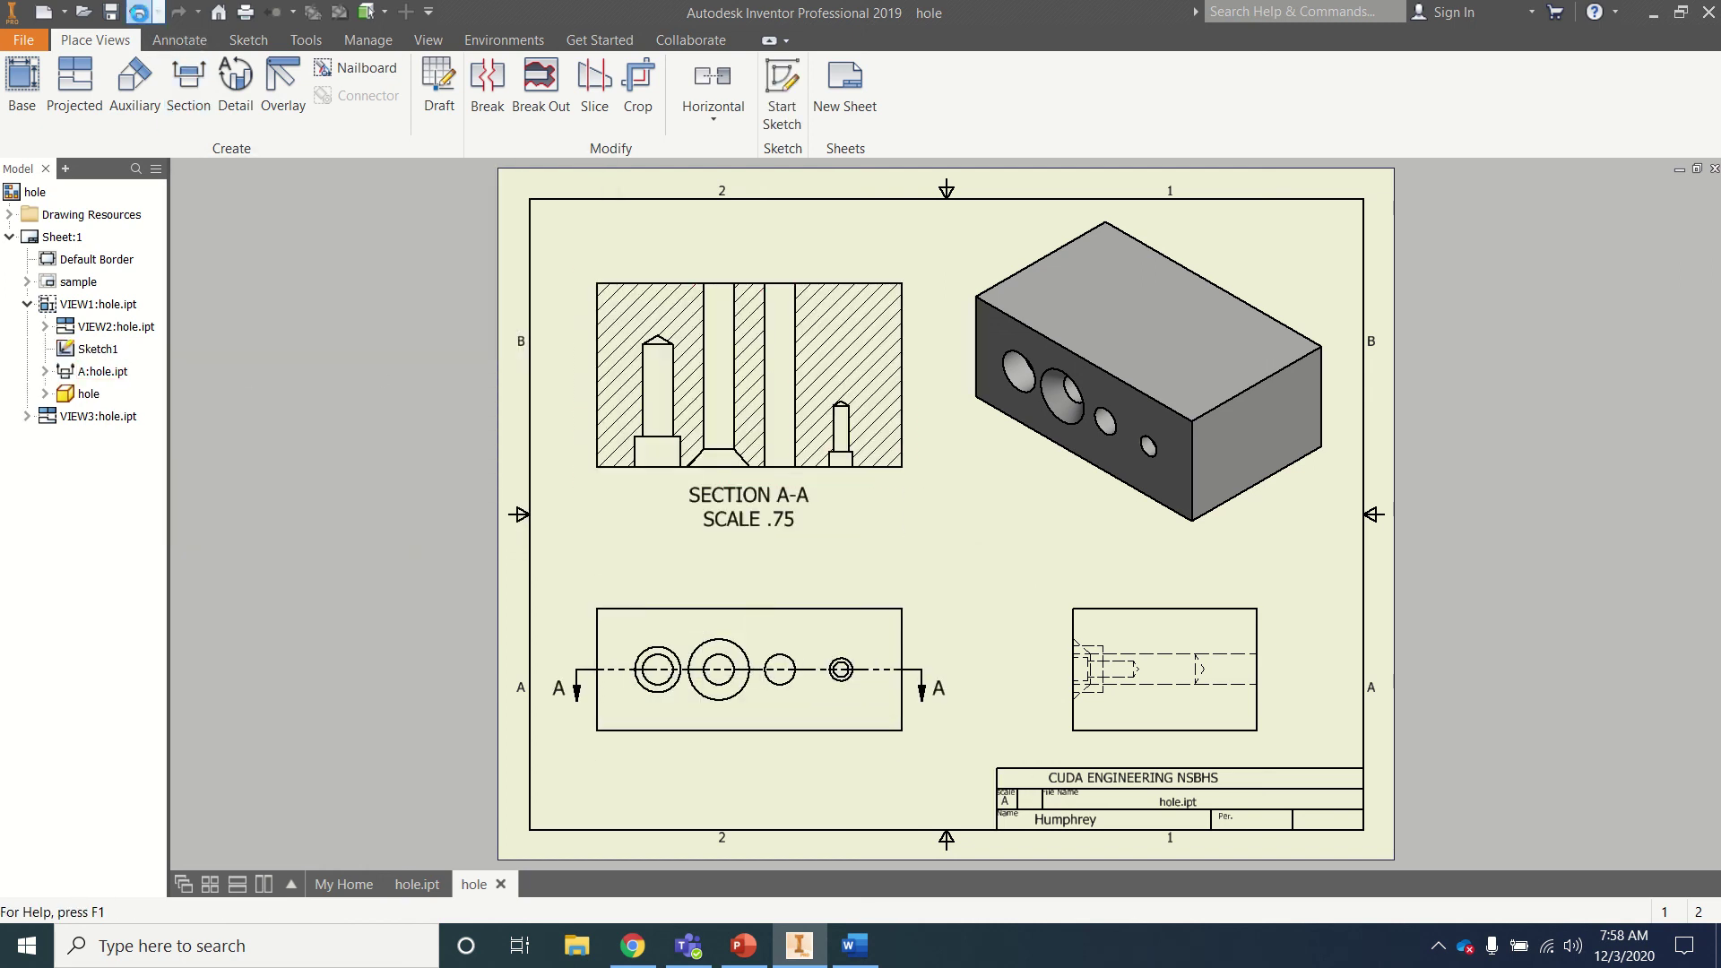
{"action": "left_click", "coordinate": [137, 12]}
{"action": "left_click", "coordinate": [188, 90]}
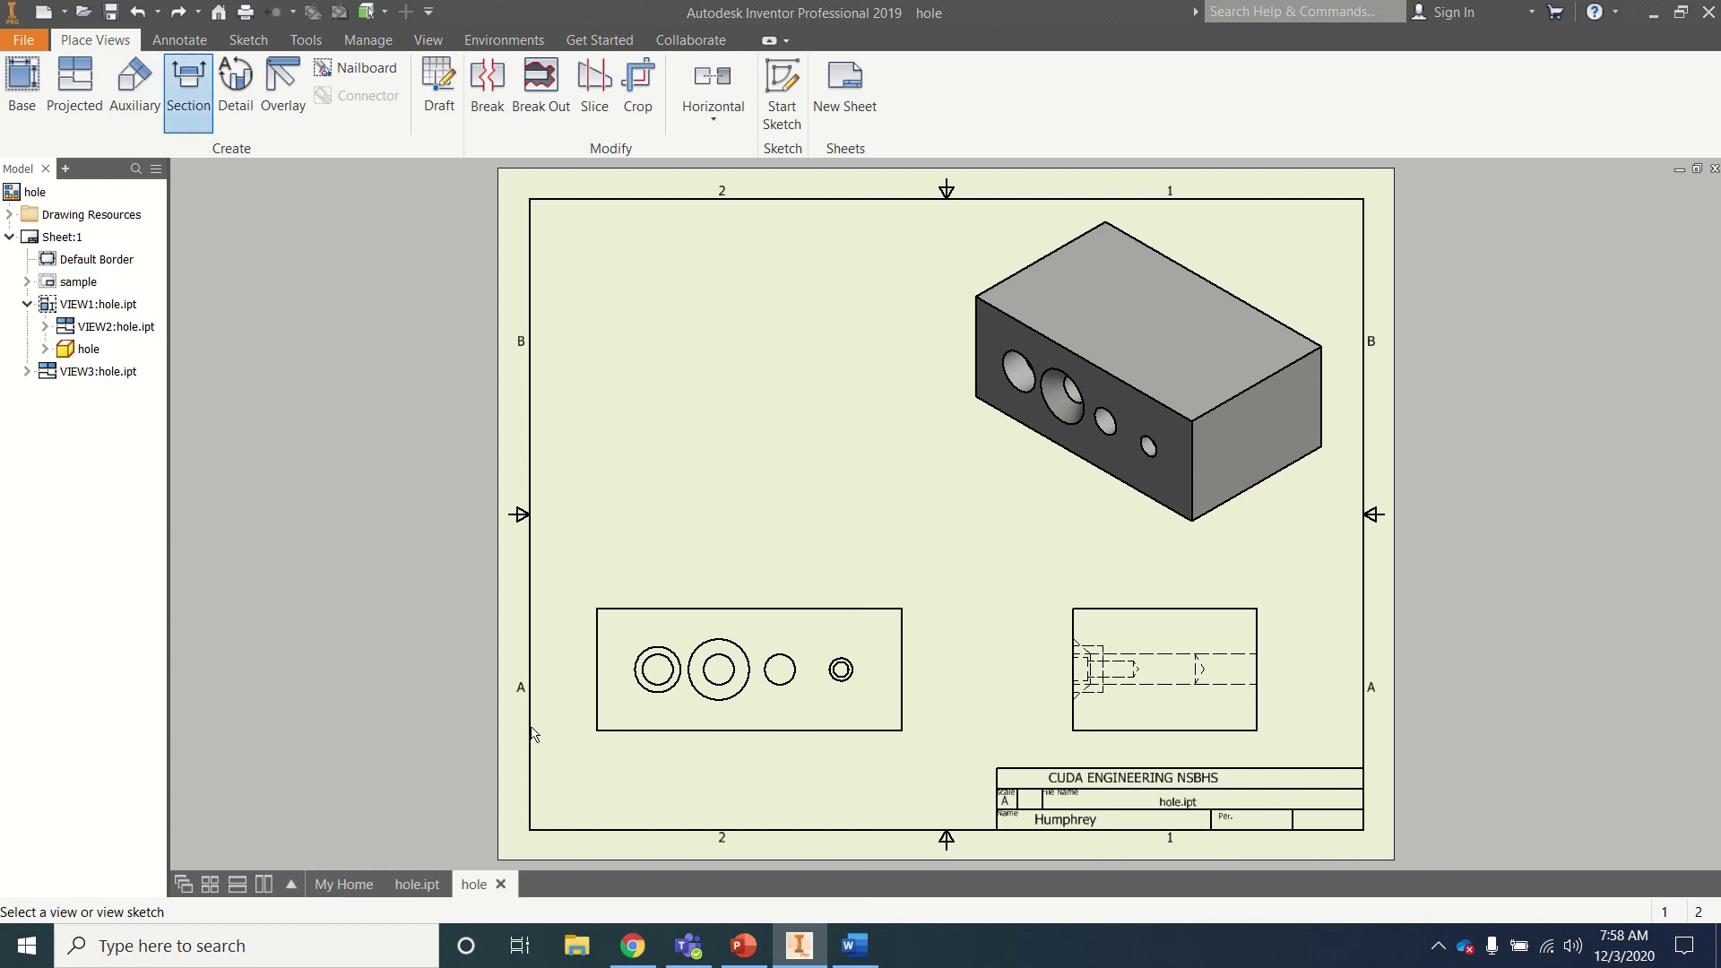
{"action": "left_click", "coordinate": [588, 678]}
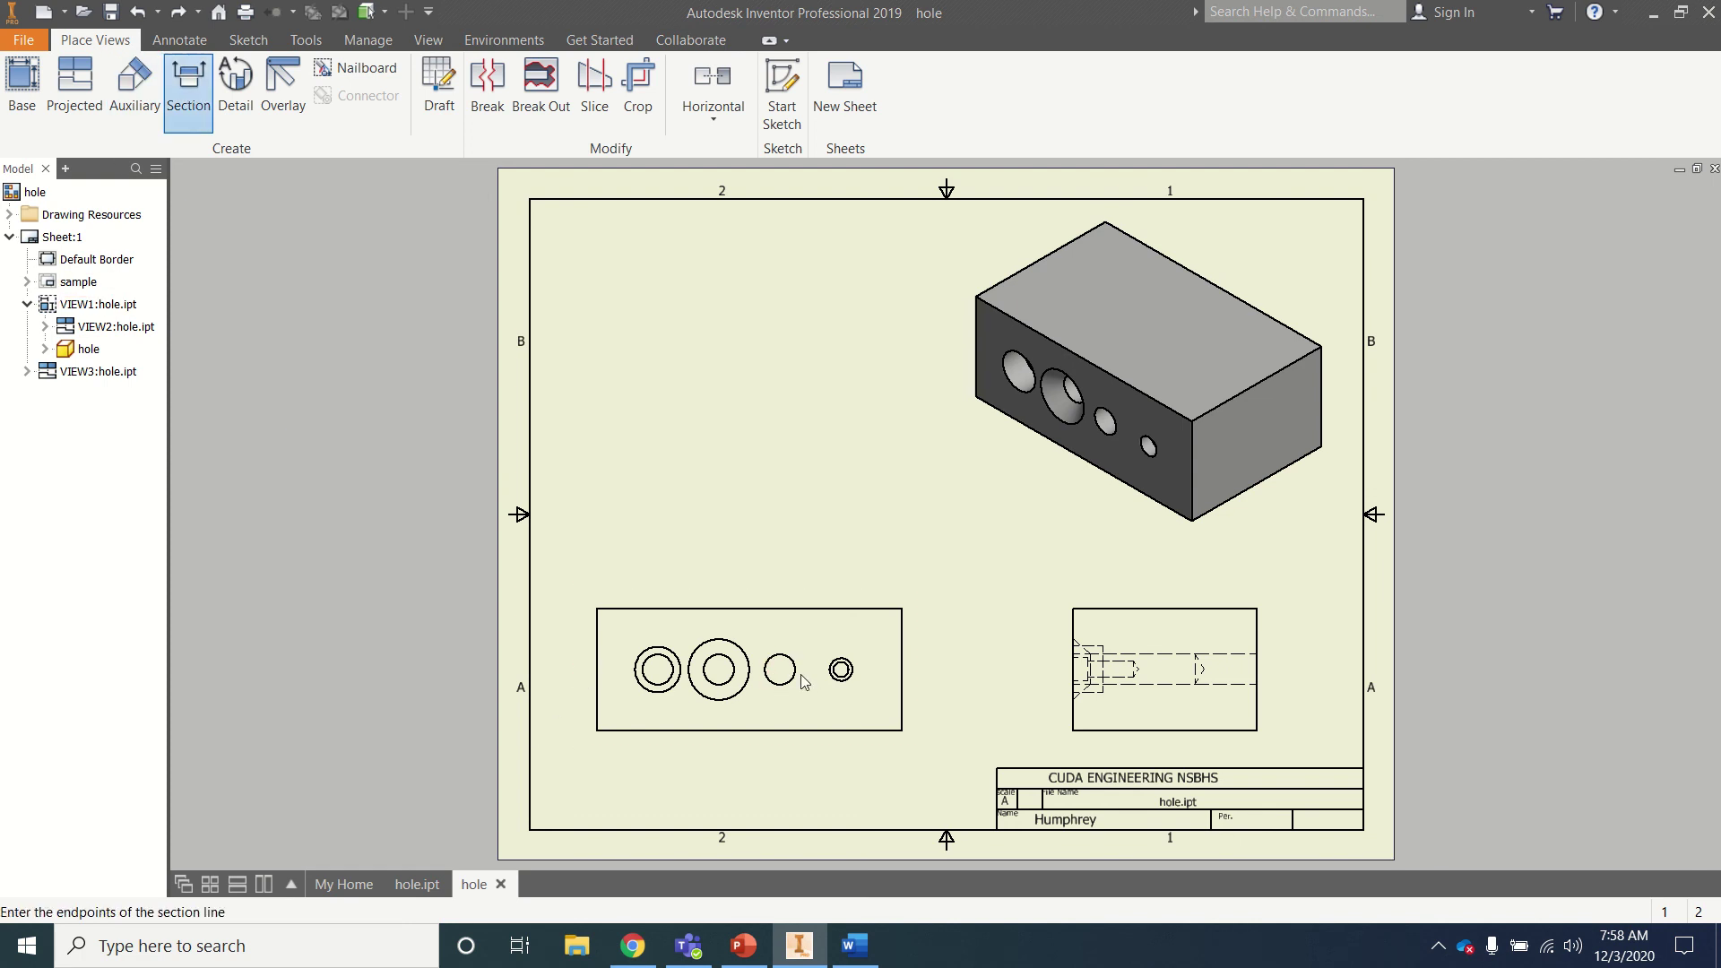
{"action": "left_click", "coordinate": [569, 669]}
{"action": "right_click", "coordinate": [927, 669]}
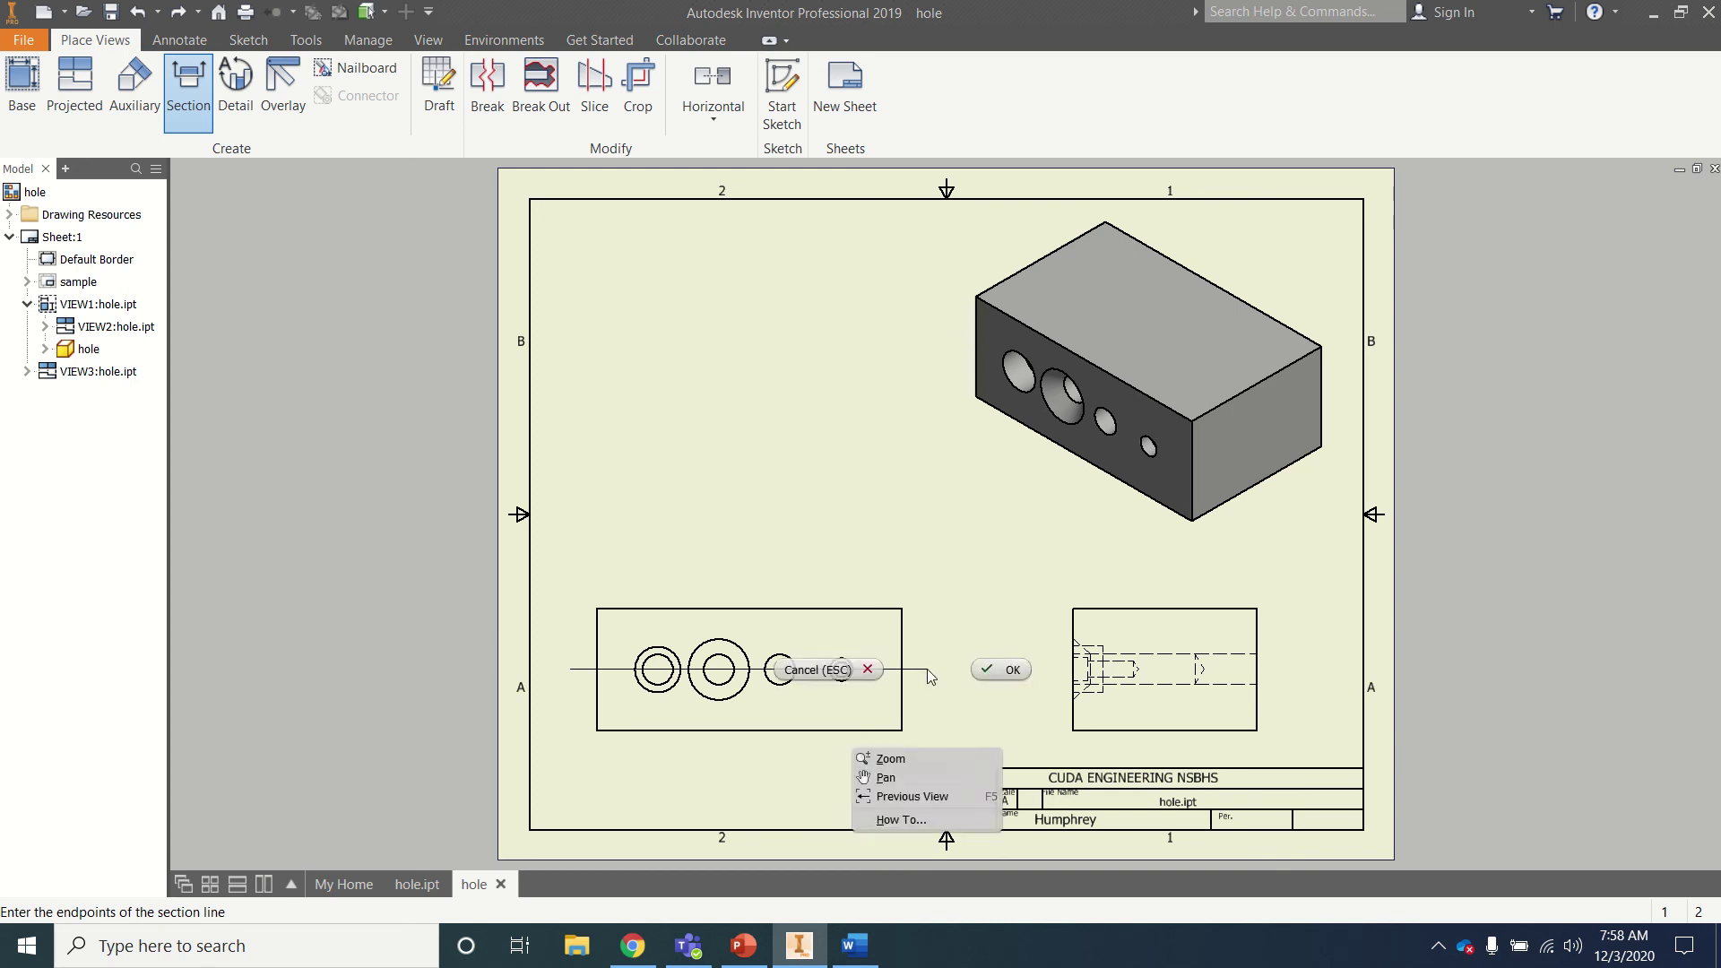
{"action": "left_click", "coordinate": [990, 670]}
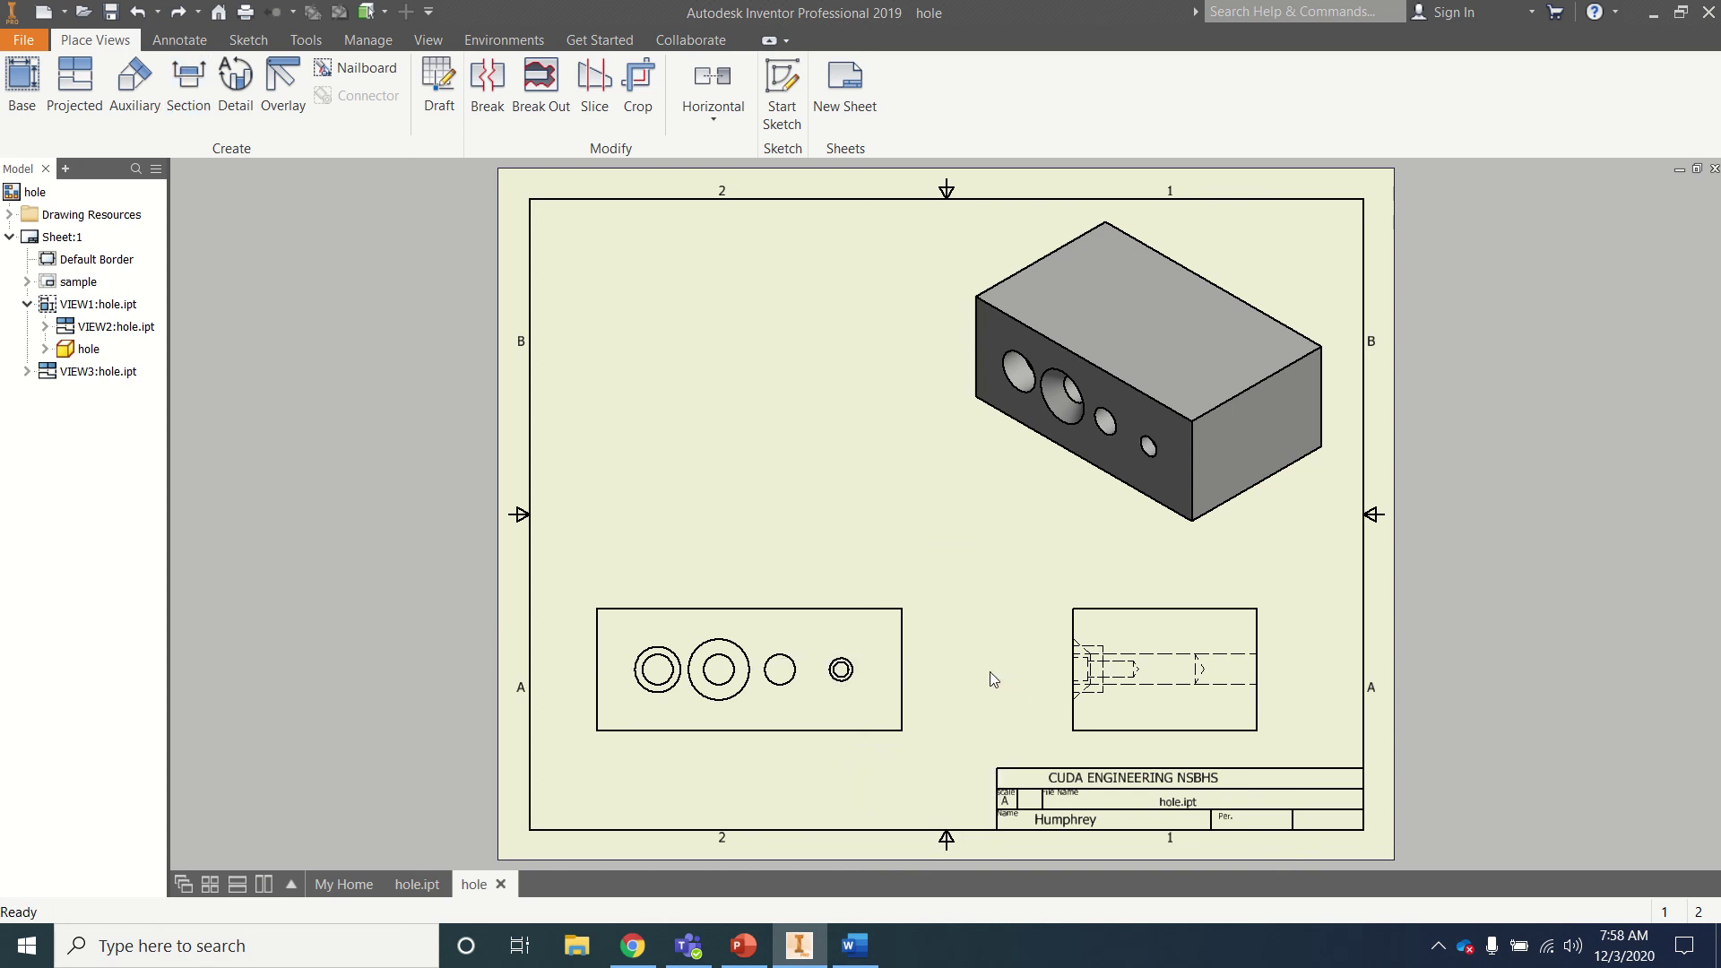
- Create full-depth section view A, cut horizontally through all four hole centers of the front view and placed above it
{"action": "left_click", "coordinate": [194, 86]}
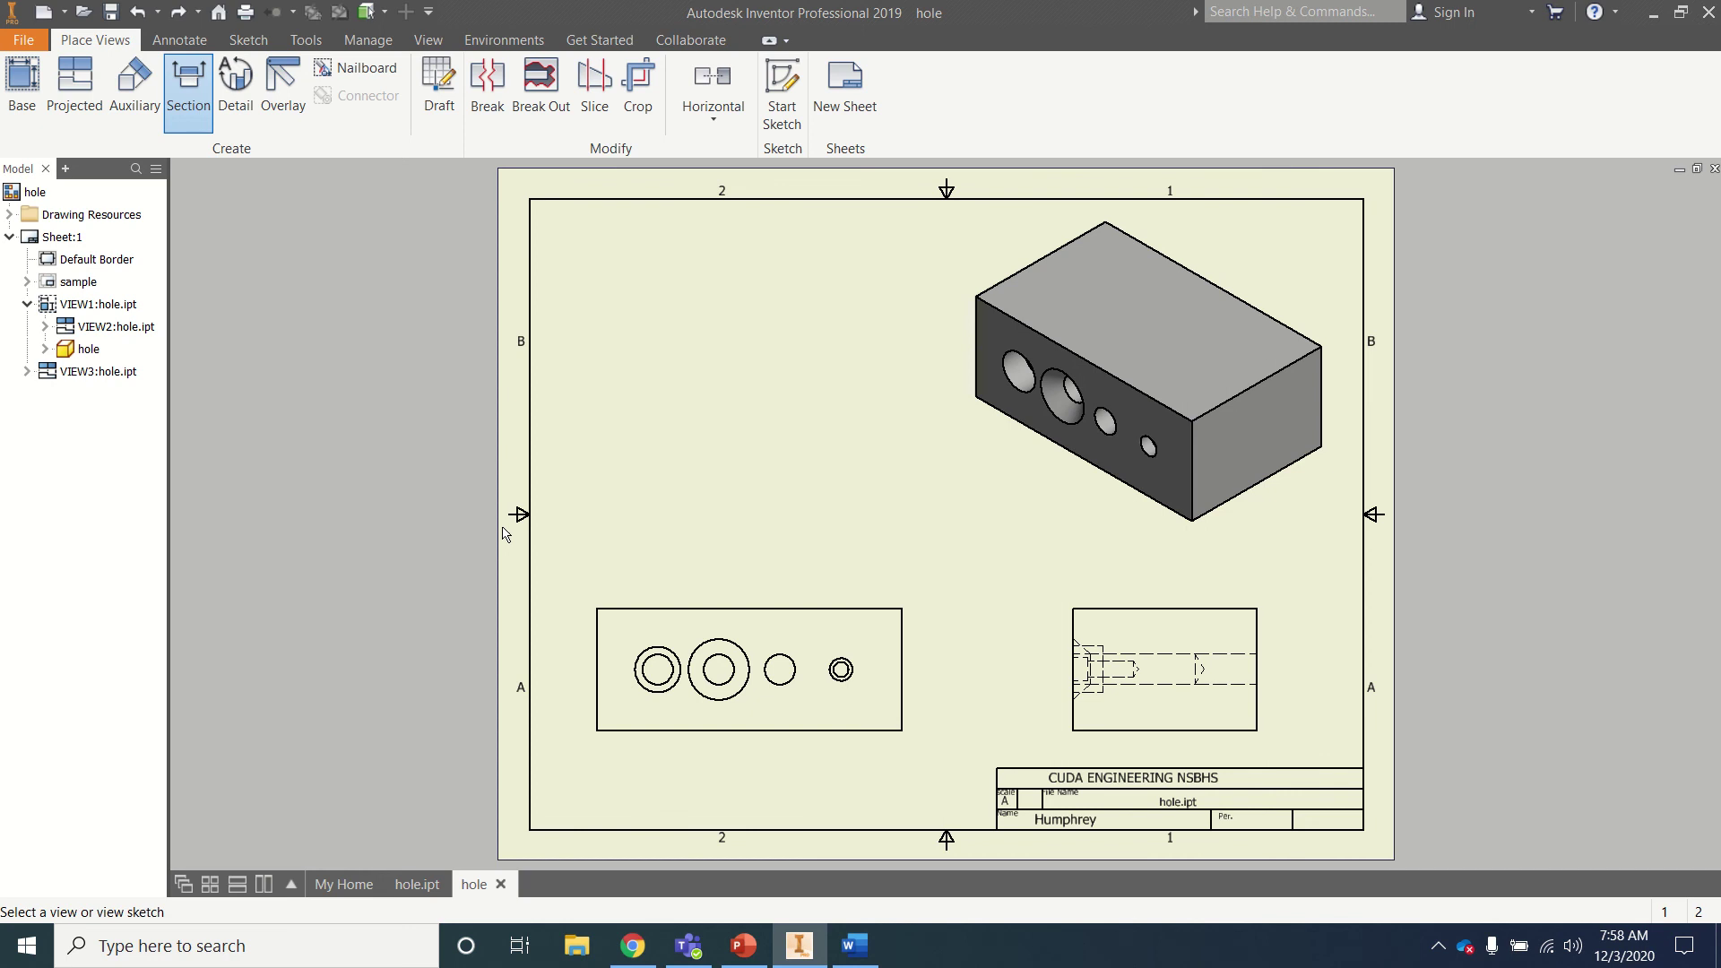
{"action": "left_click", "coordinate": [579, 666]}
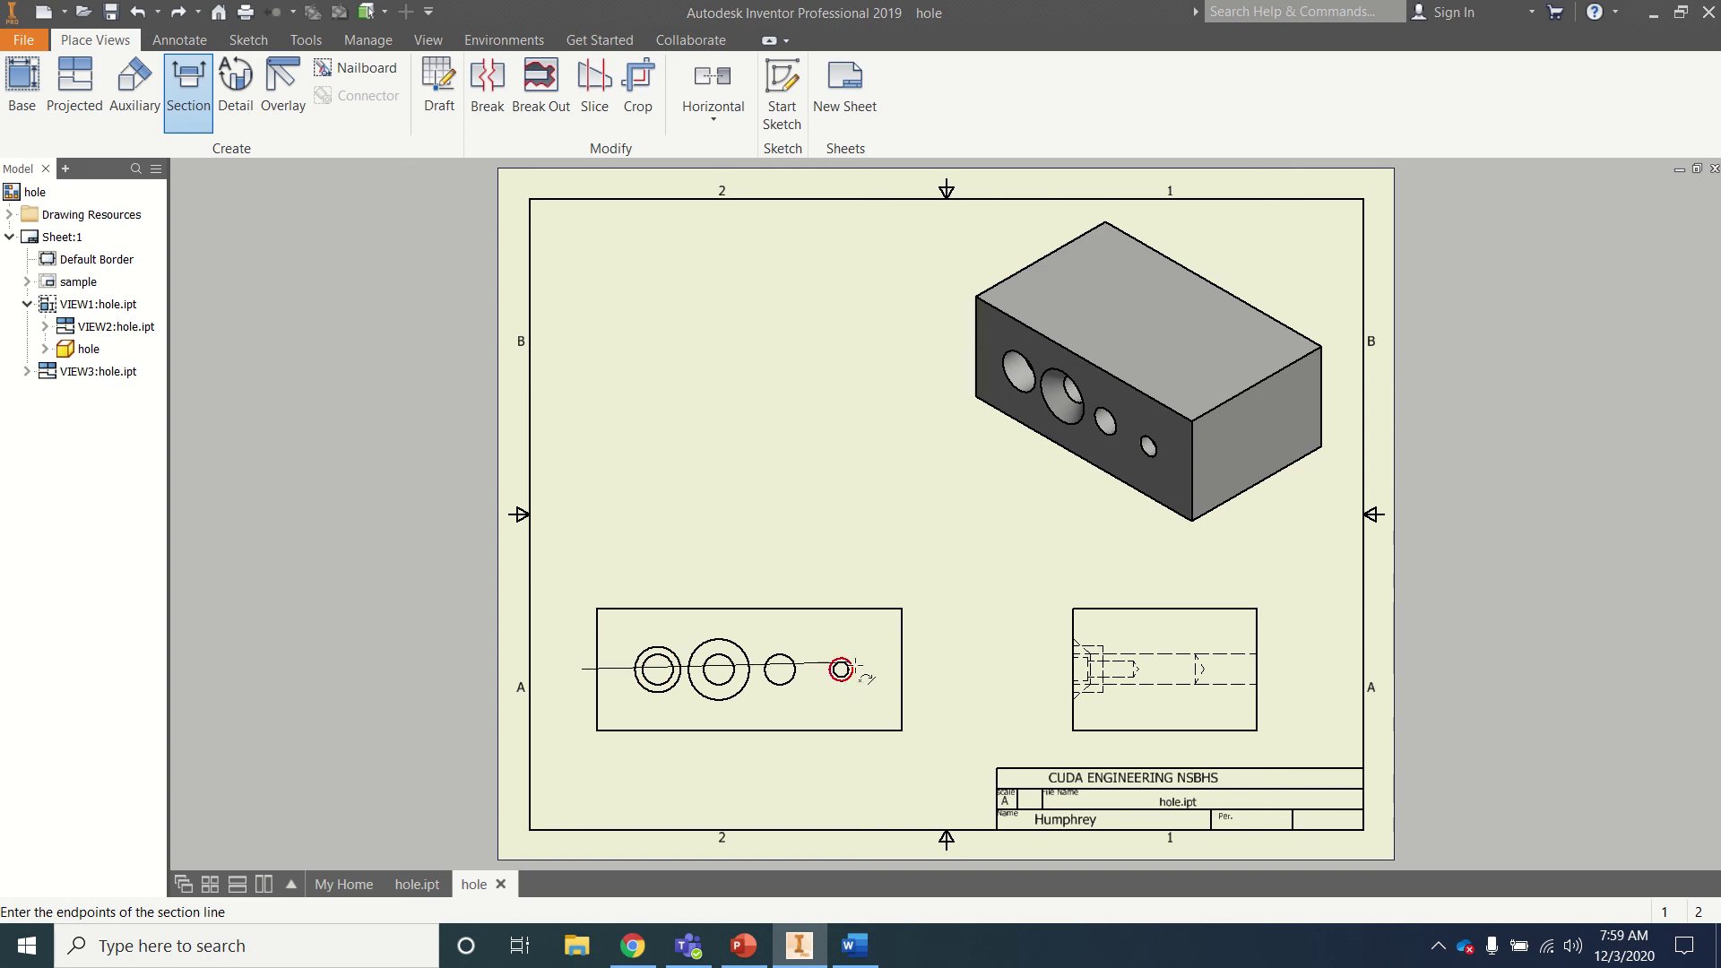
{"action": "left_click", "coordinate": [920, 668]}
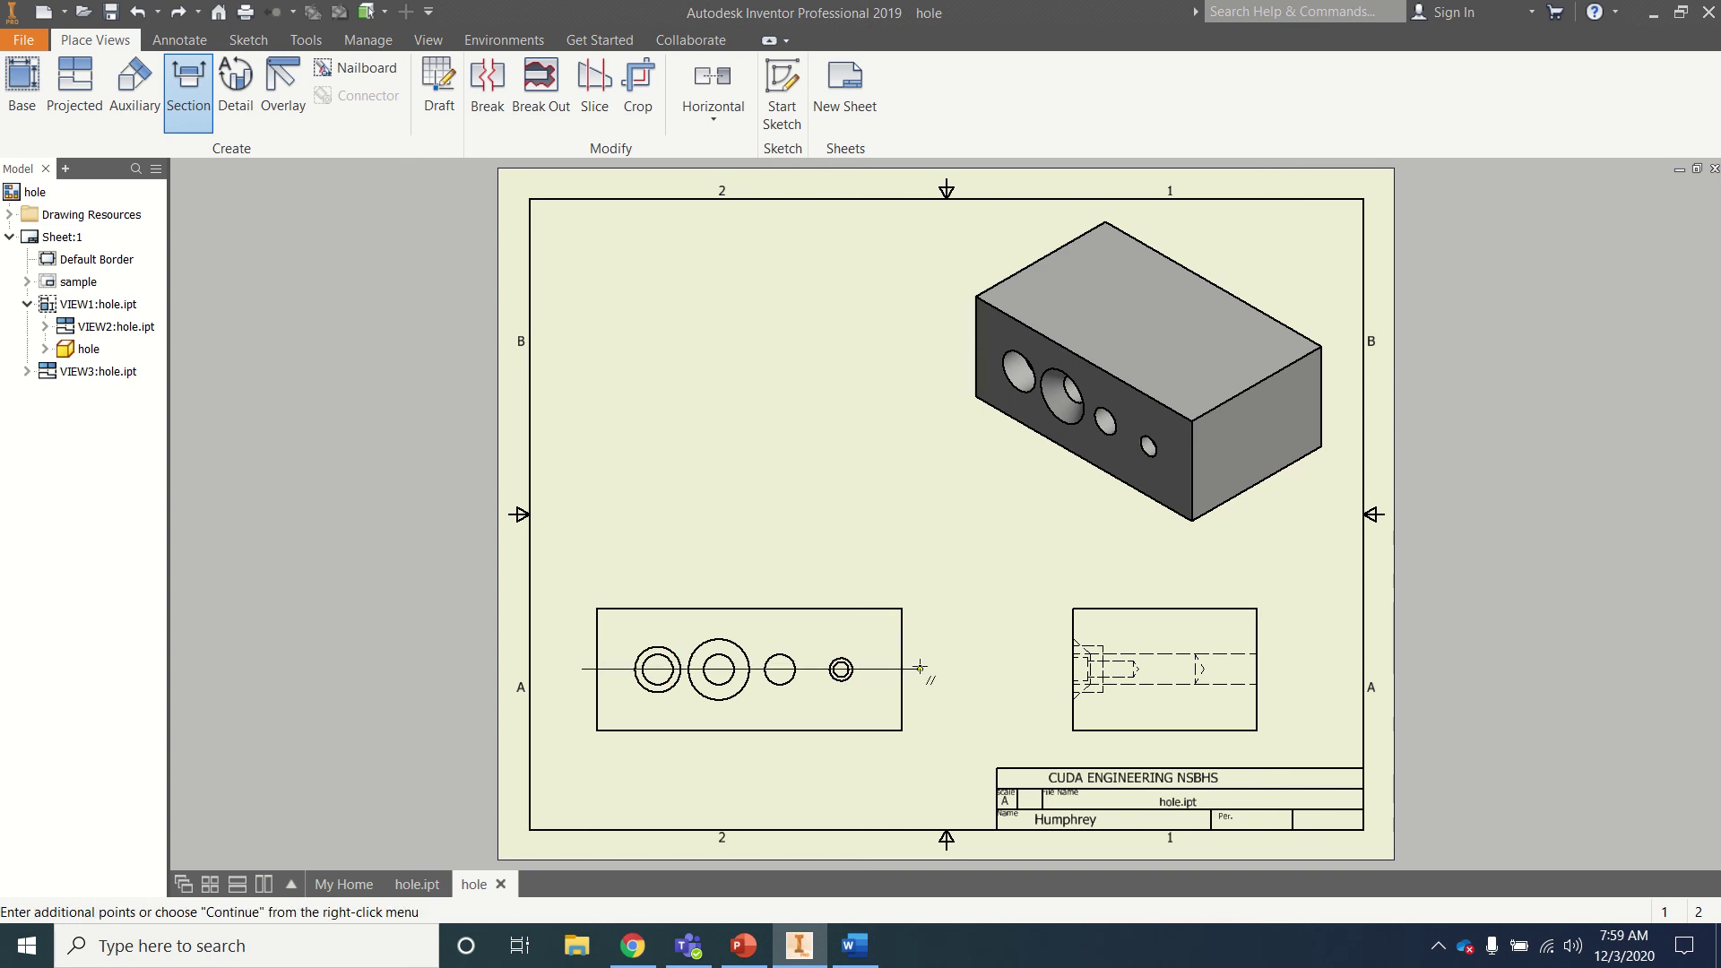
{"action": "right_click", "coordinate": [920, 668]}
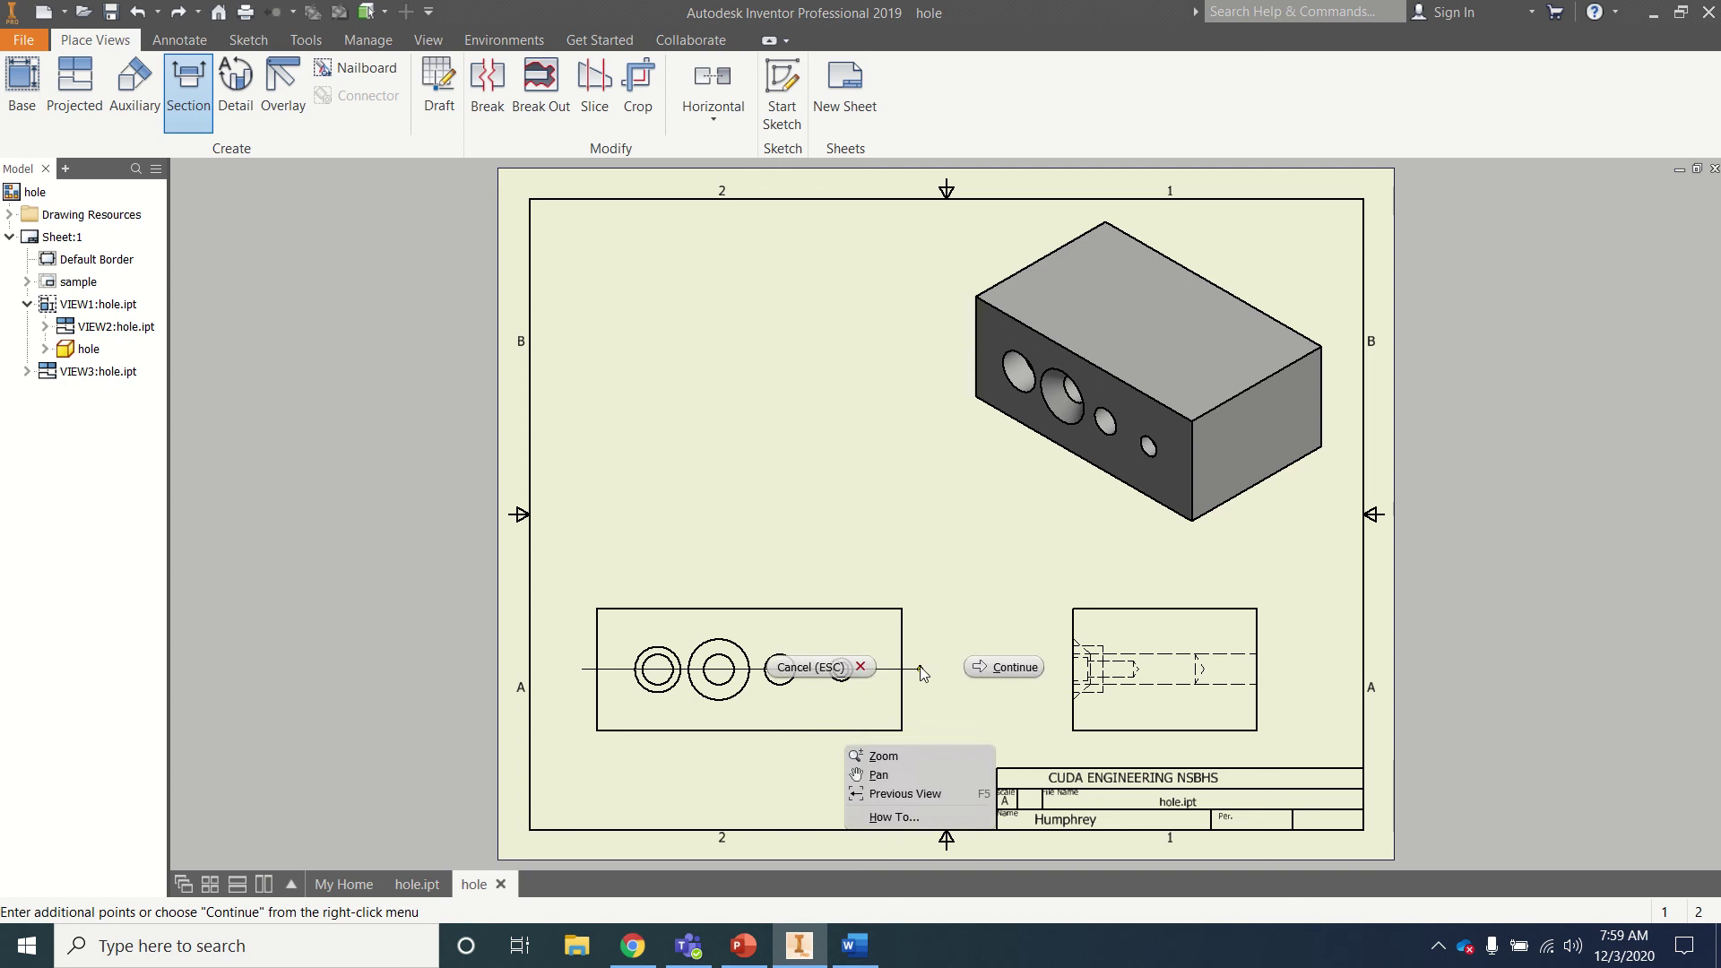
{"action": "left_click", "coordinate": [992, 663]}
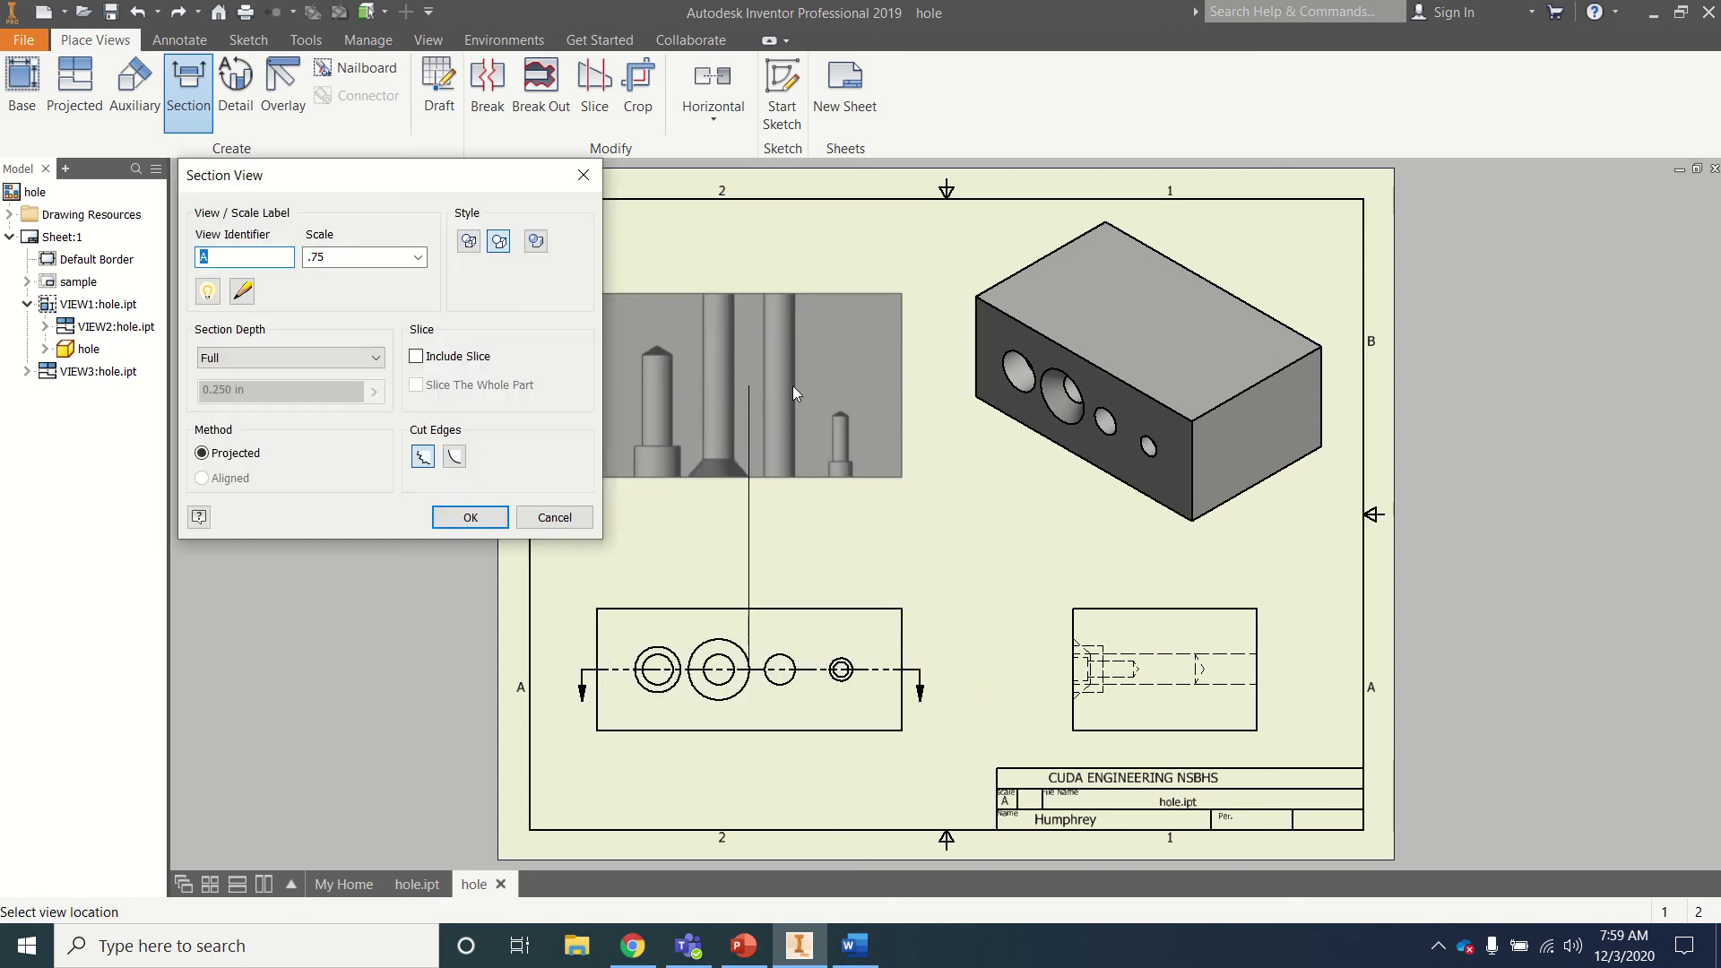
{"action": "left_click", "coordinate": [792, 385]}
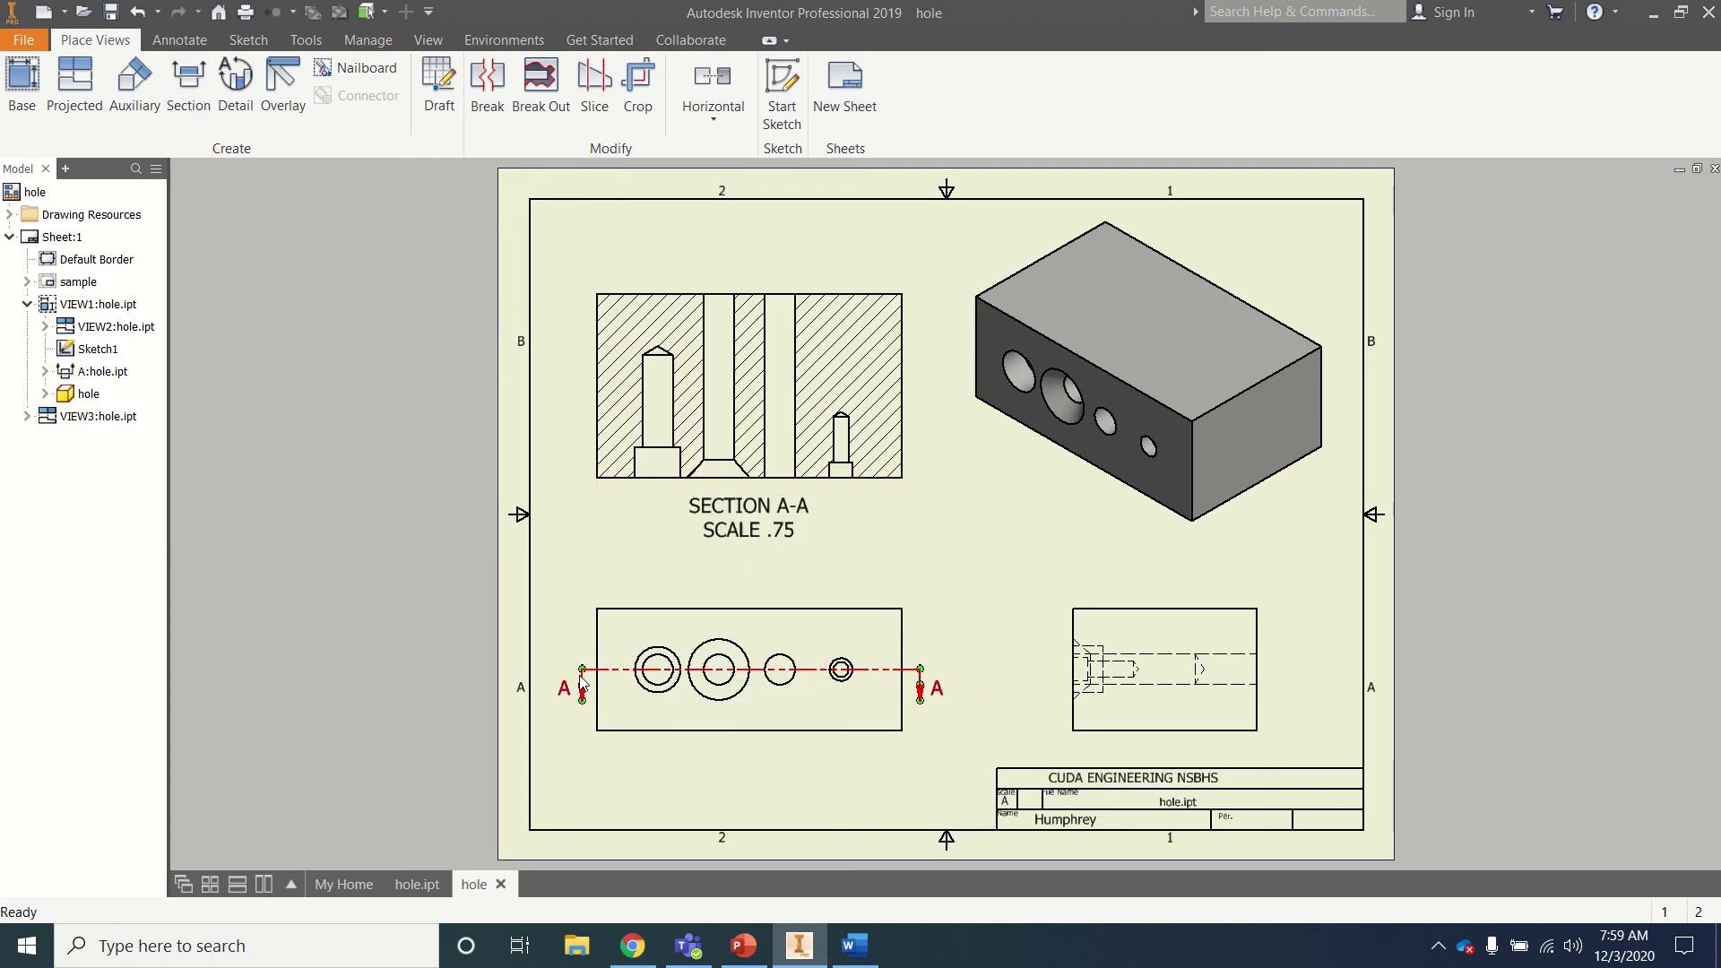
- Move the section view higher on the sheet to leave more room above the front view
{"action": "left_click_drag", "start_coordinate": [587, 672], "coordinate": [921, 678]}
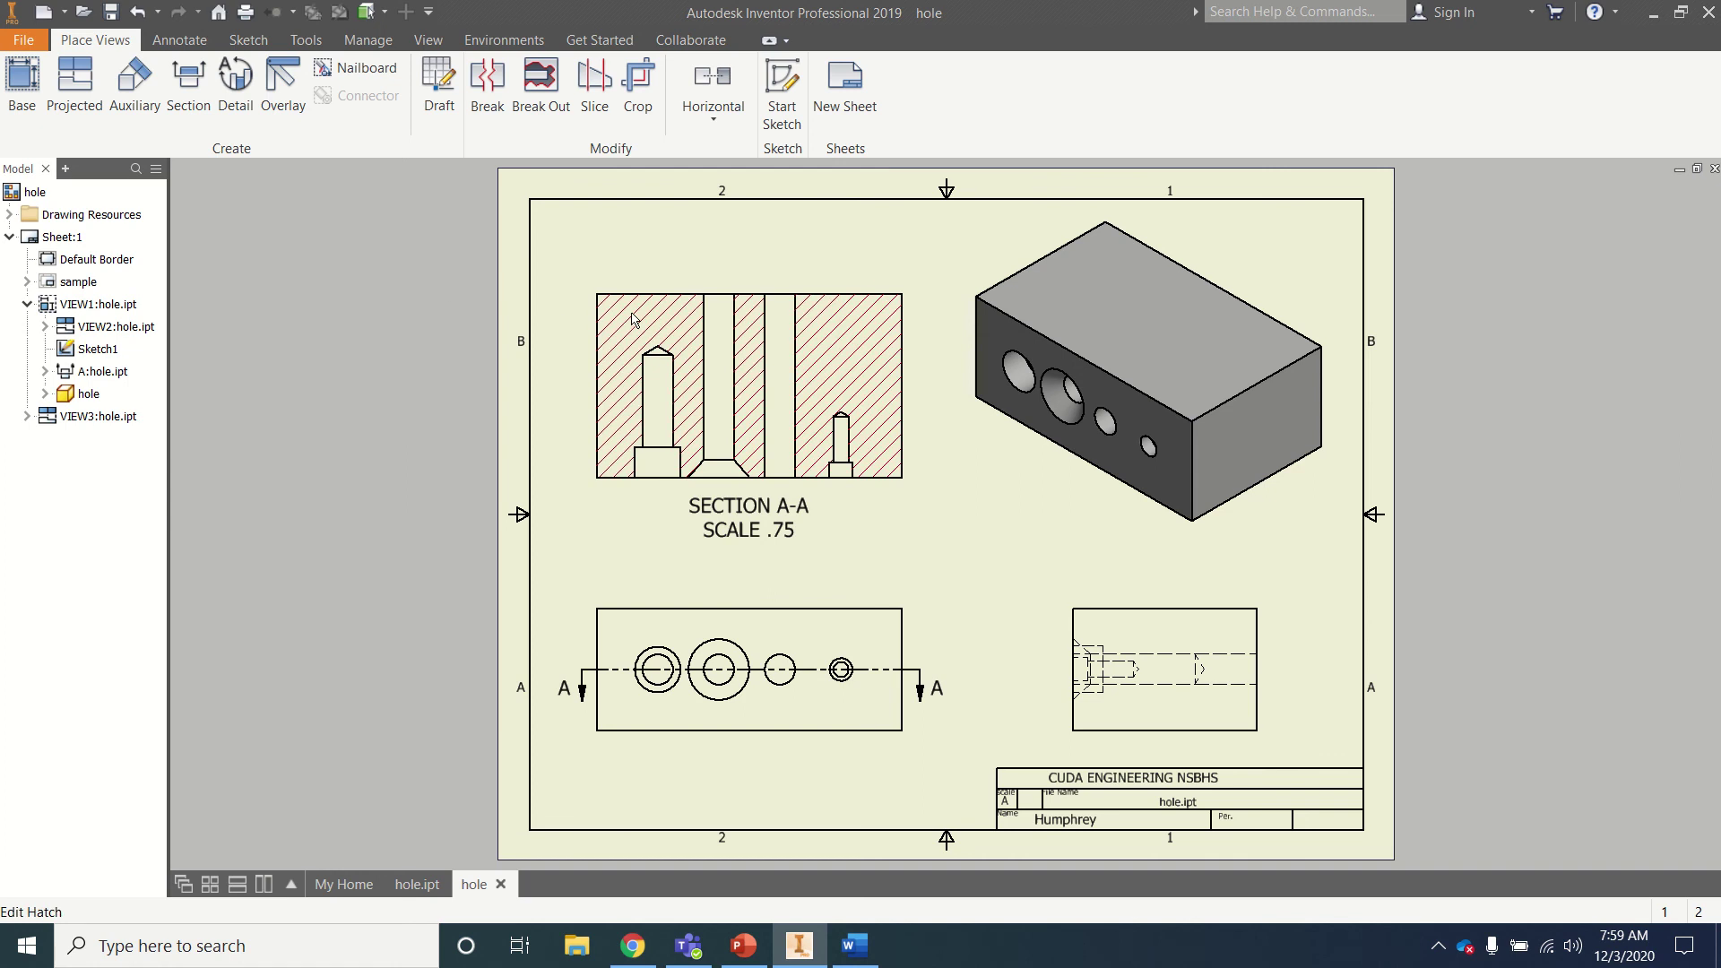
{"action": "left_click", "coordinate": [600, 263]}
{"action": "left_click_drag", "start_coordinate": [601, 263], "coordinate": [601, 217]}
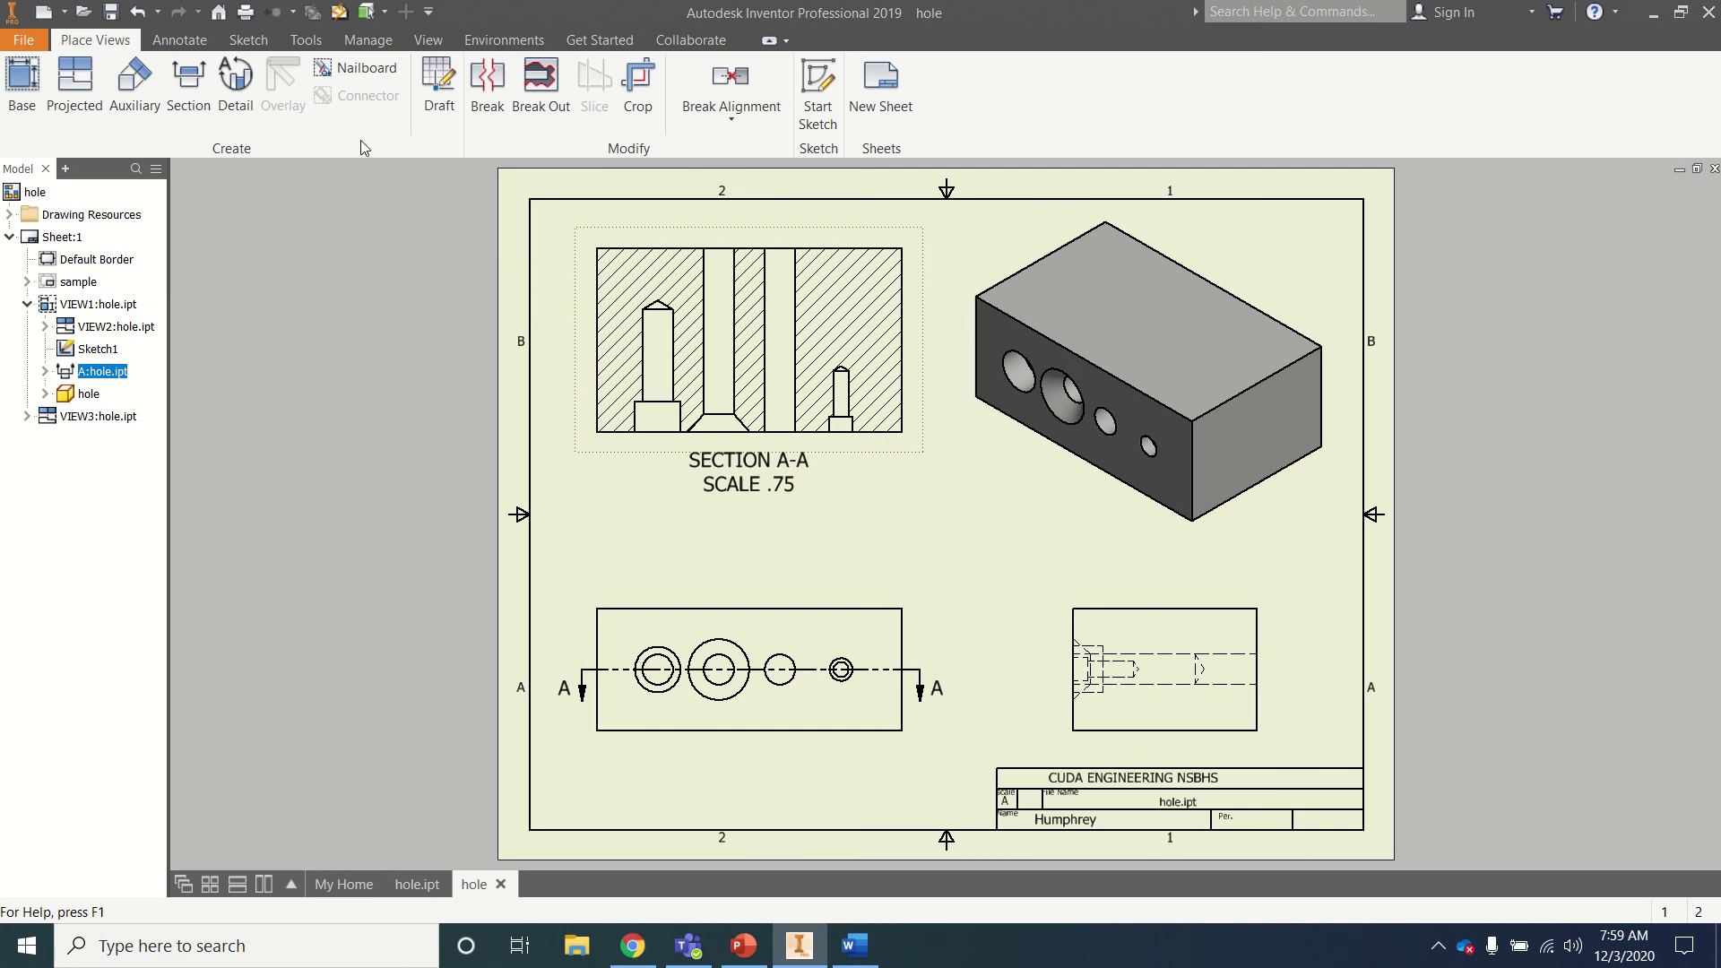
- Add center marks to all four holes in the front view
{"action": "left_click", "coordinate": [187, 39]}
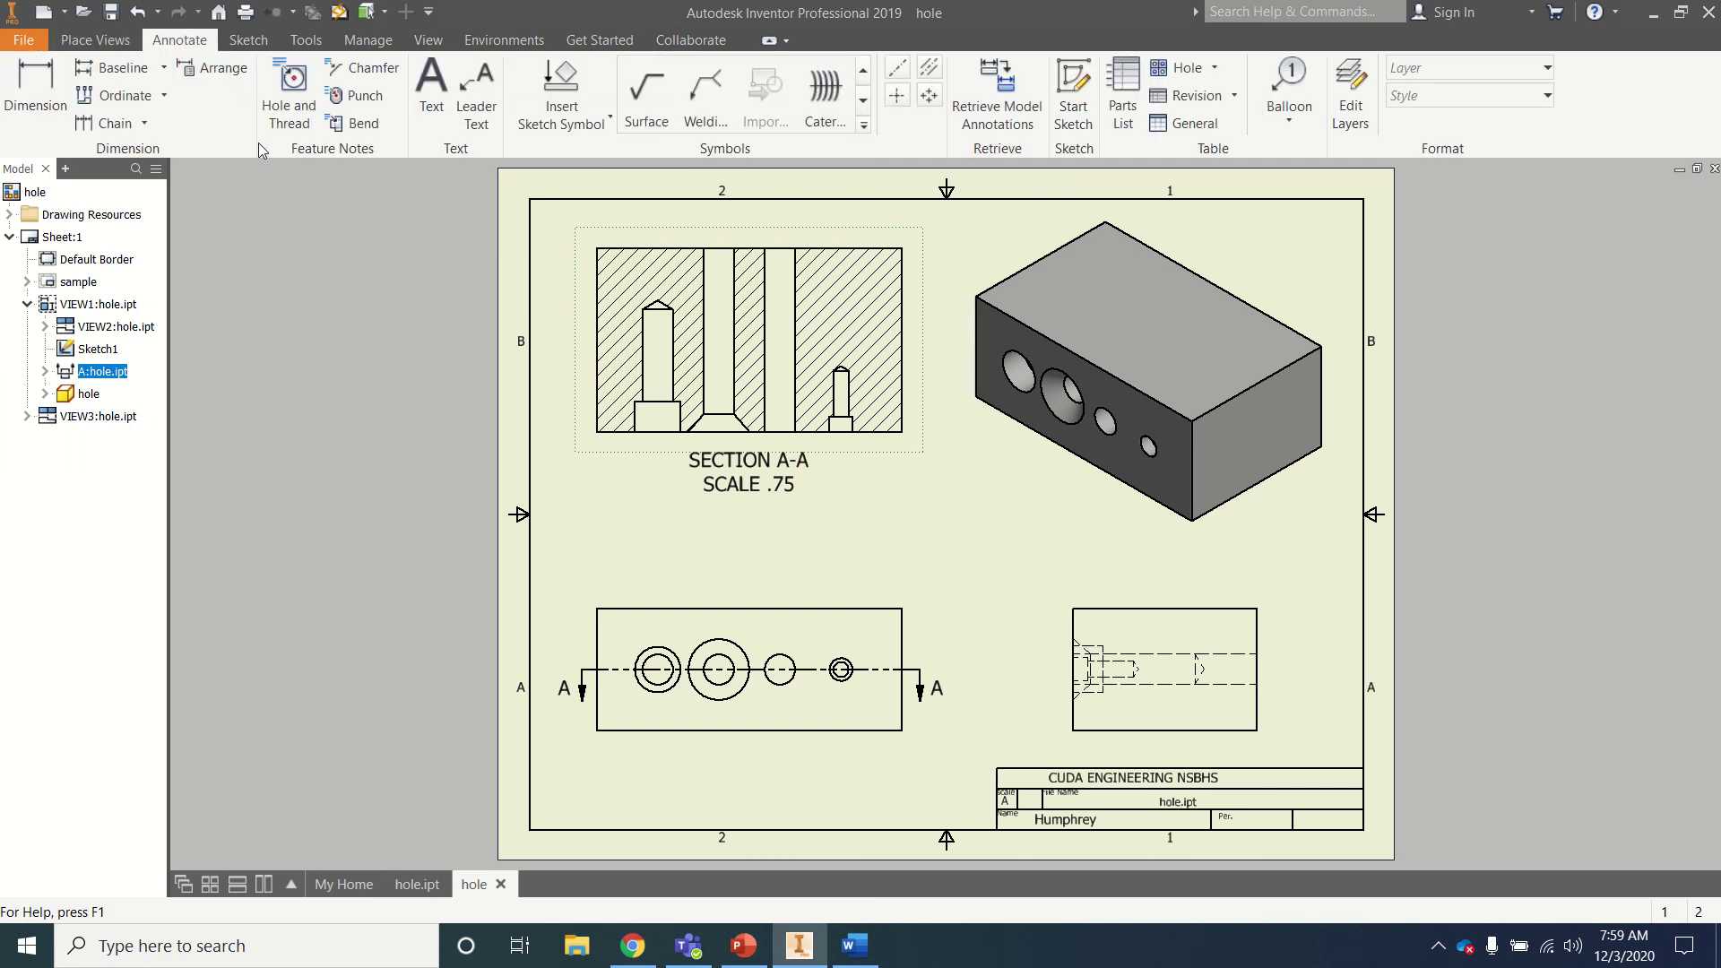
{"action": "left_click", "coordinate": [292, 103]}
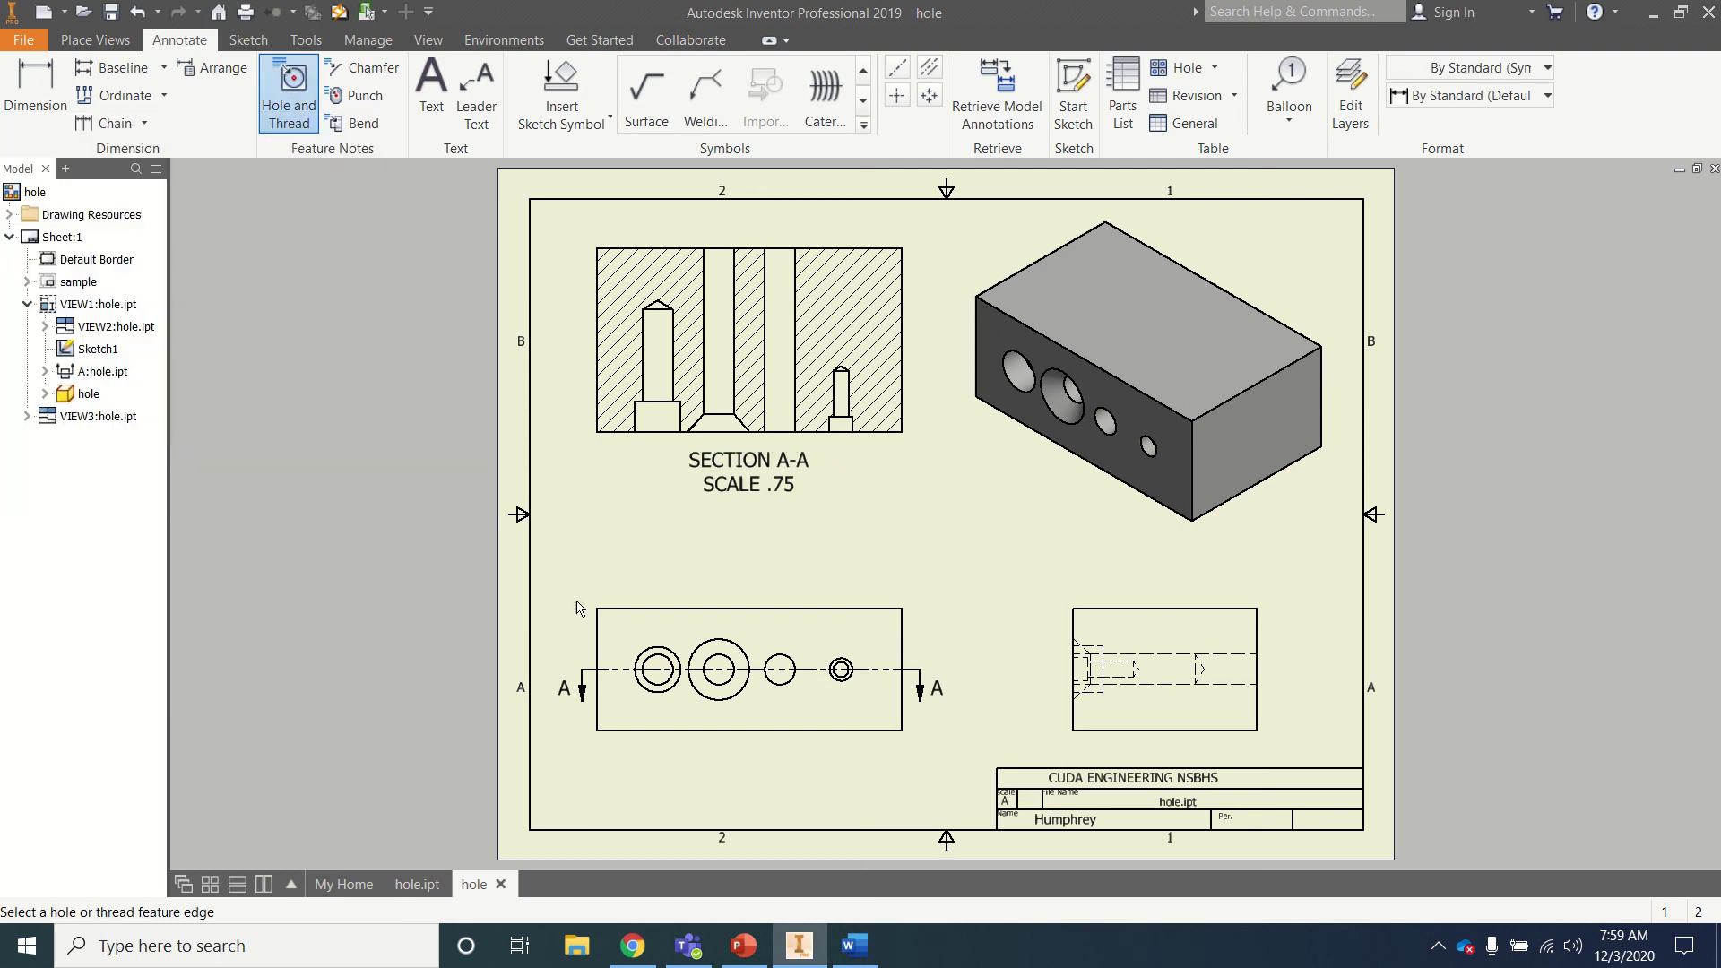
{"action": "left_click", "coordinate": [895, 101]}
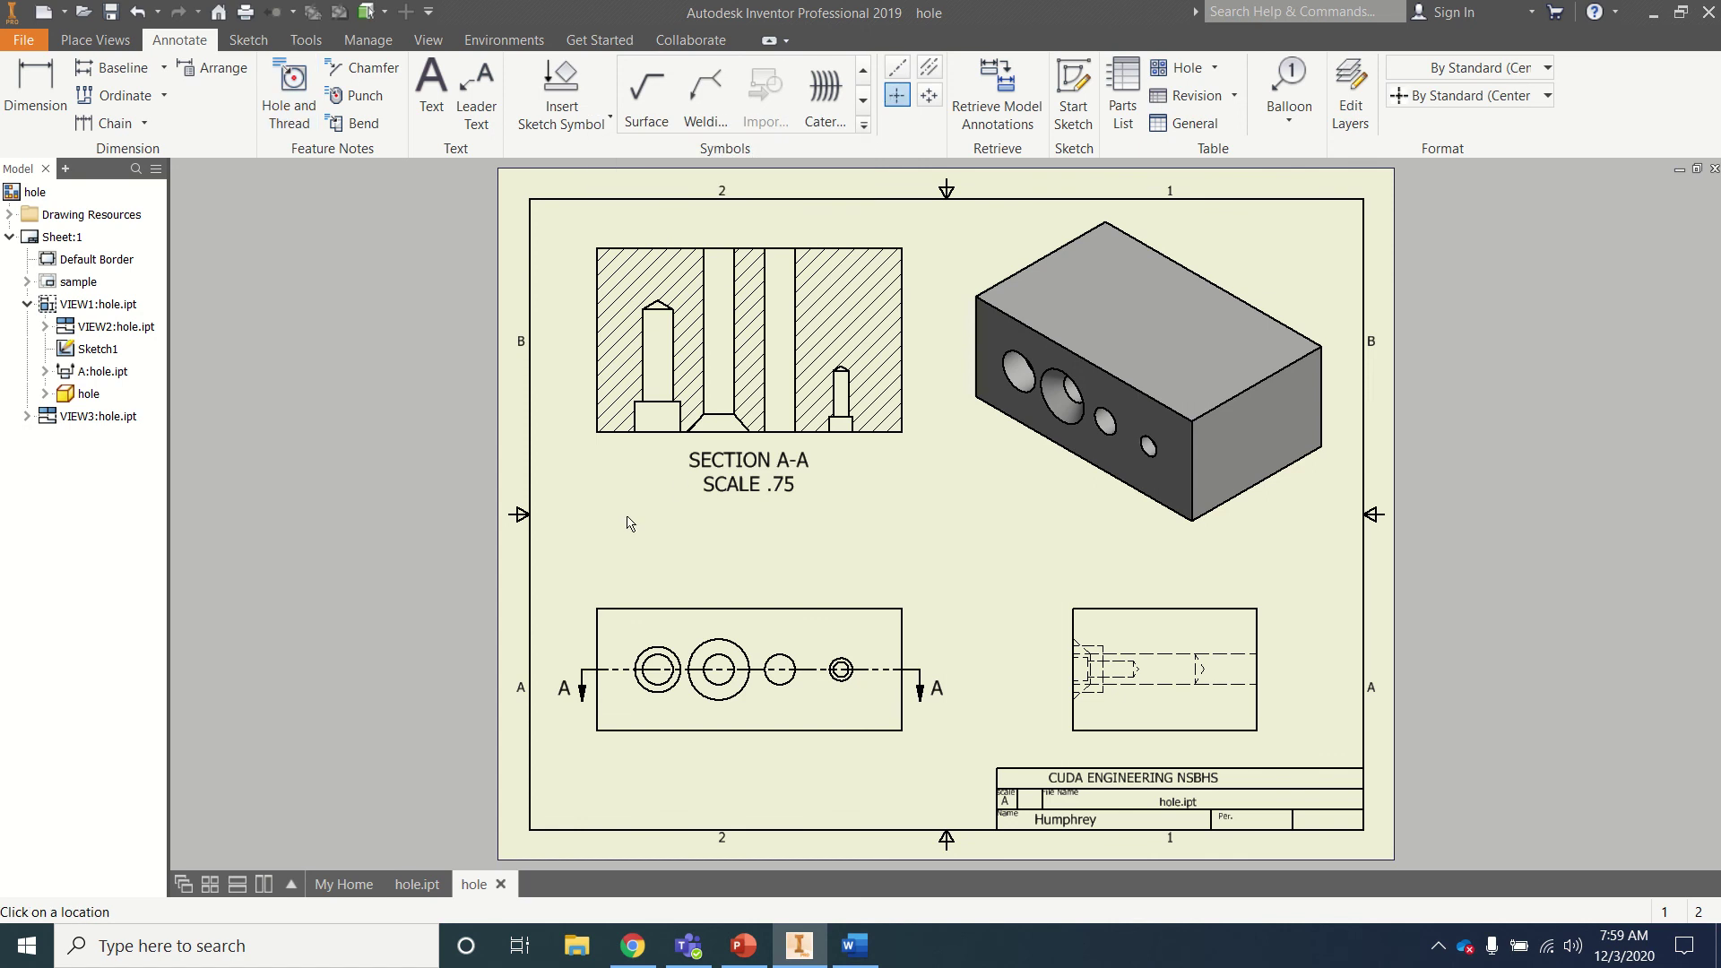
{"action": "left_click", "coordinate": [657, 669]}
{"action": "left_click", "coordinate": [718, 669]}
{"action": "left_click", "coordinate": [780, 670]}
{"action": "left_click", "coordinate": [843, 669]}
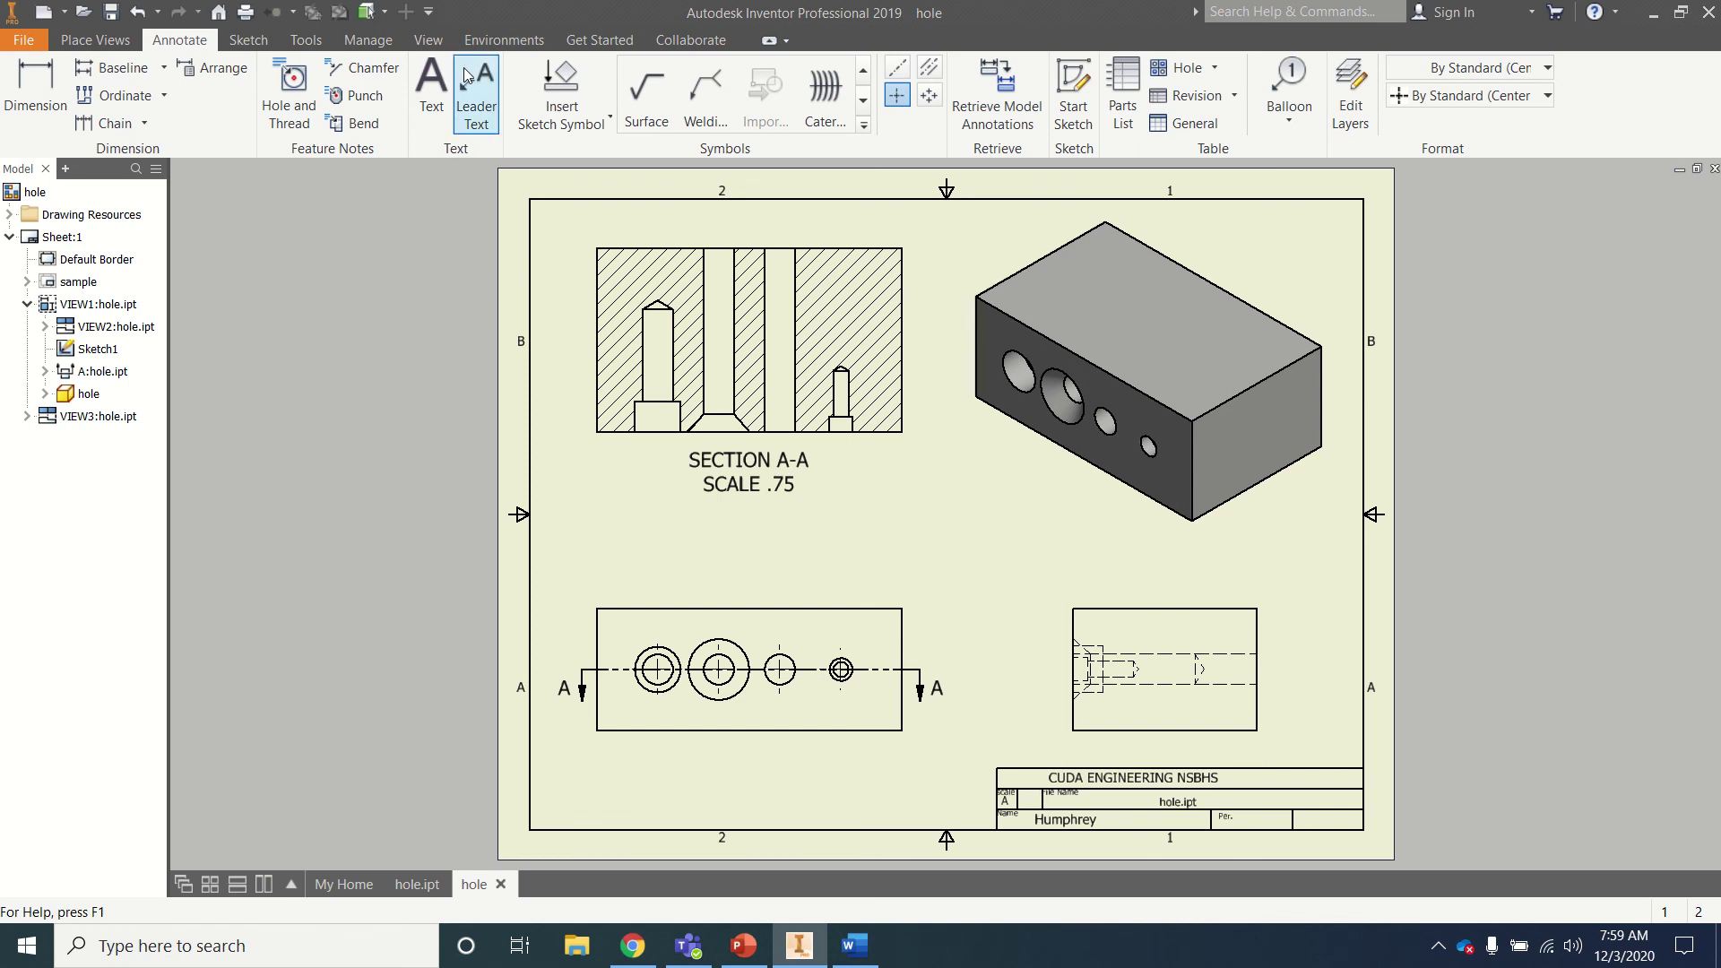
- Add hole notes above the front view for the large counterbored, countersunk, plain through and small counterbored holes
{"action": "left_click", "coordinate": [289, 90]}
{"action": "left_click", "coordinate": [660, 672]}
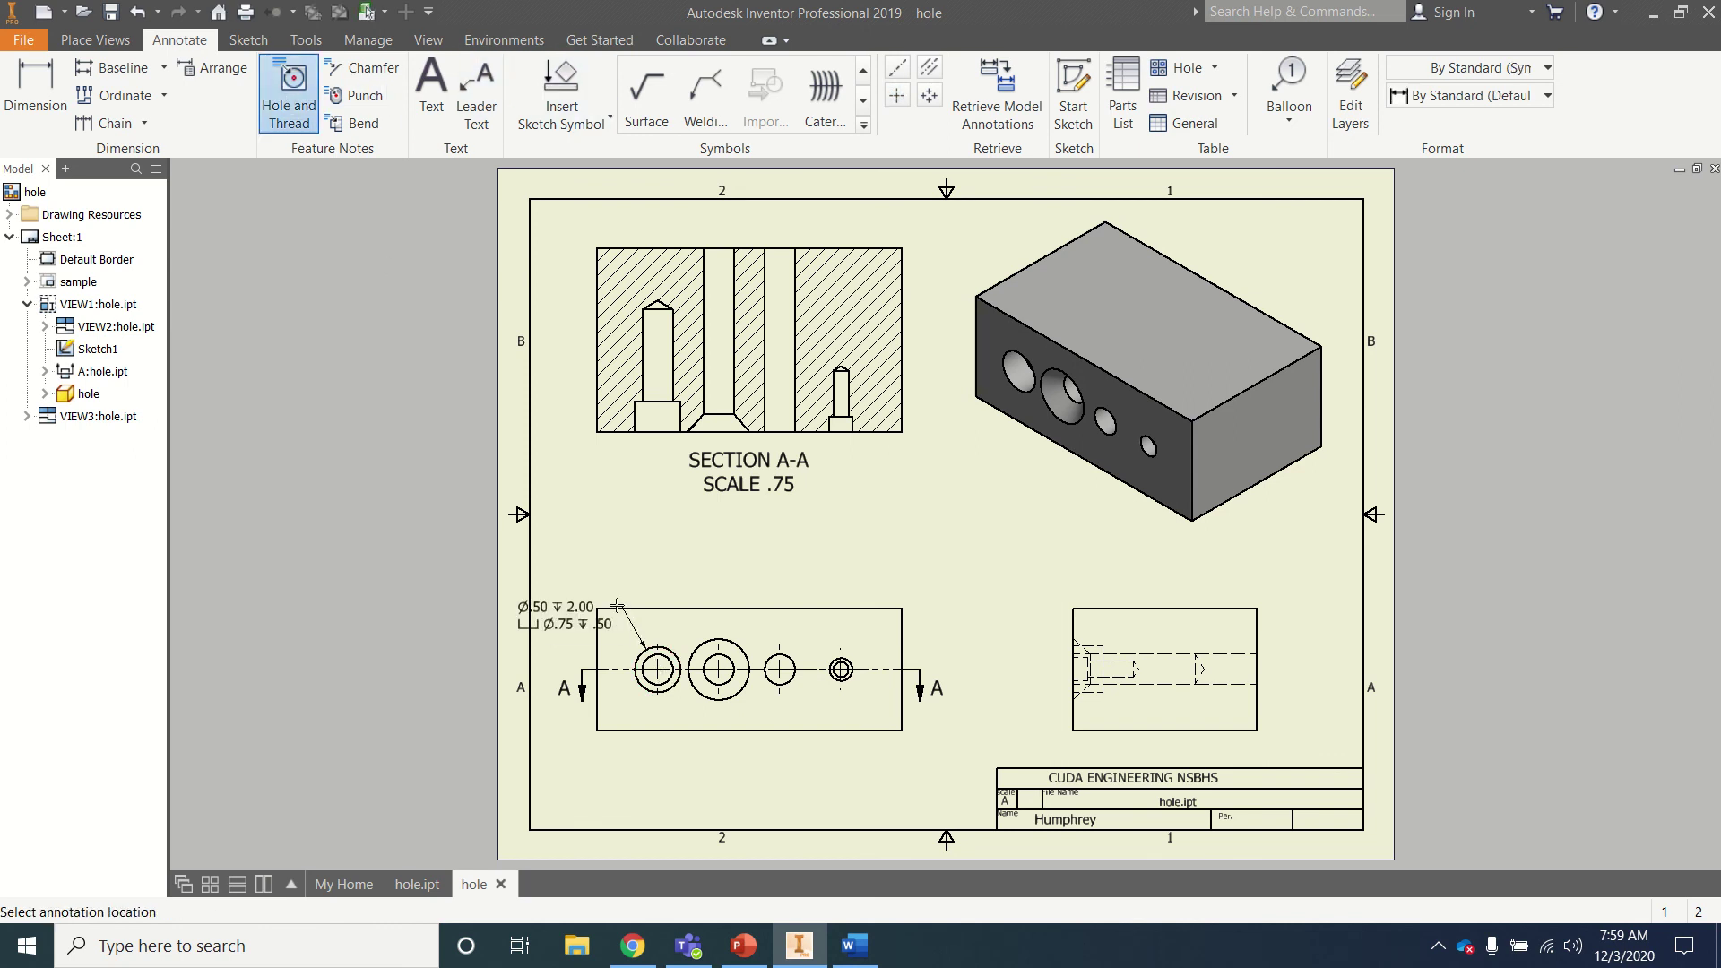
{"action": "left_click", "coordinate": [663, 567]}
{"action": "left_click", "coordinate": [717, 638]}
{"action": "left_click", "coordinate": [692, 524]}
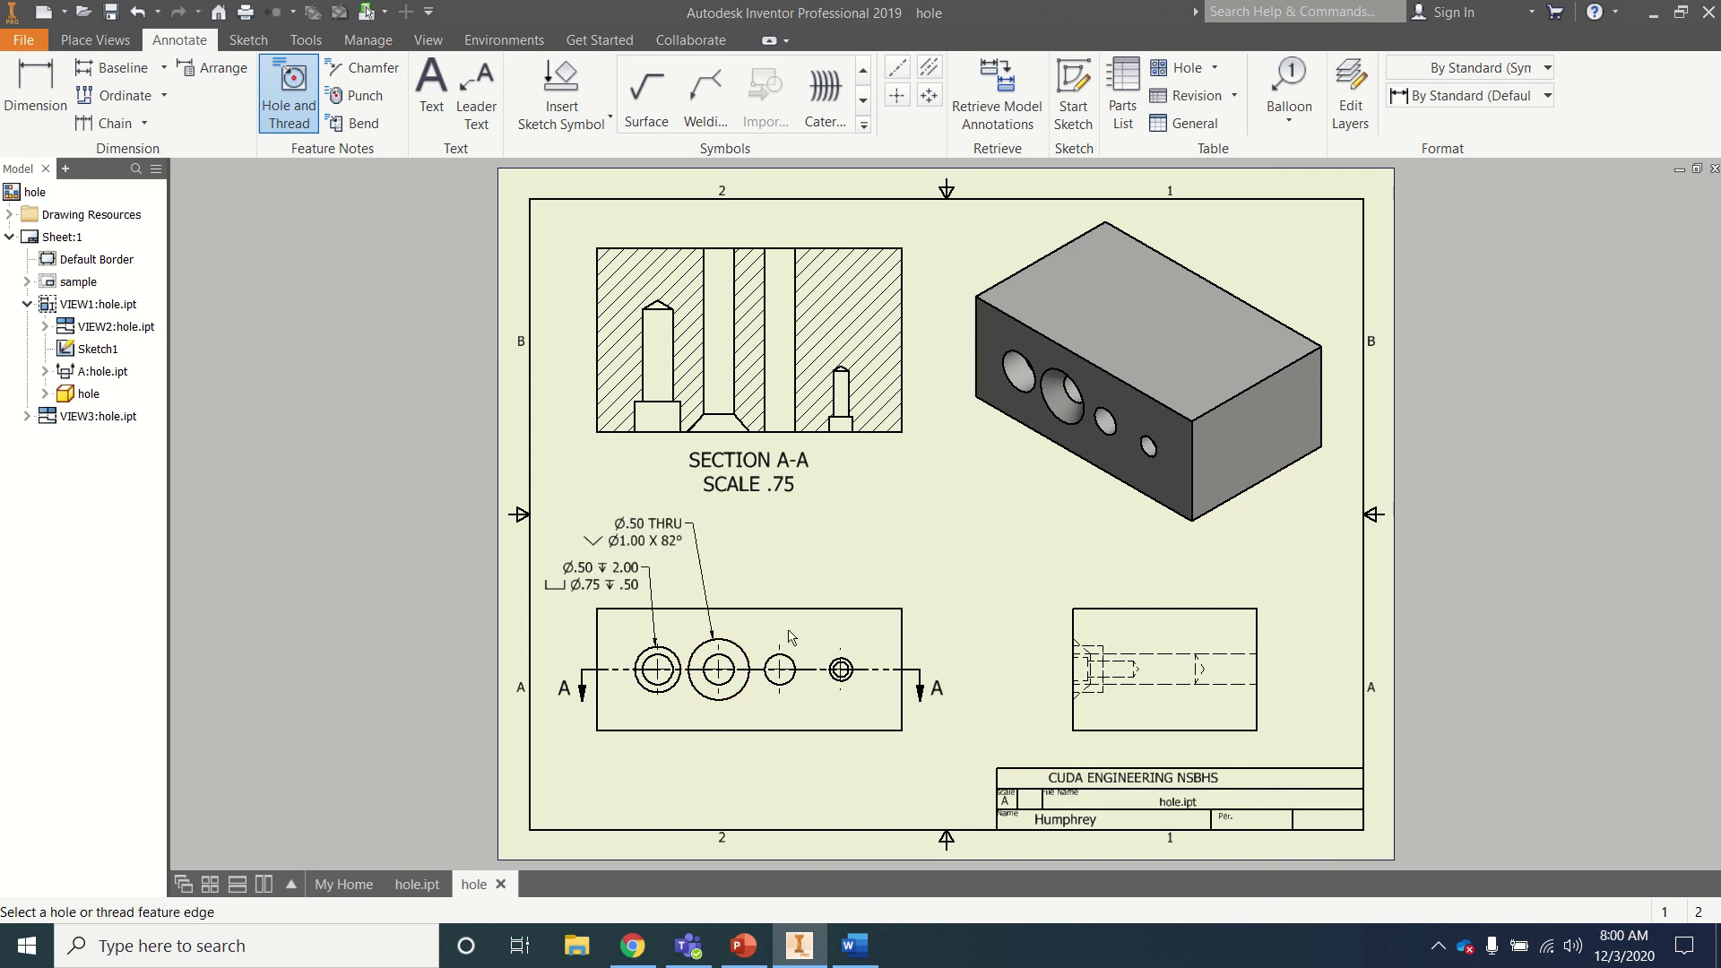
{"action": "left_click", "coordinate": [780, 655]}
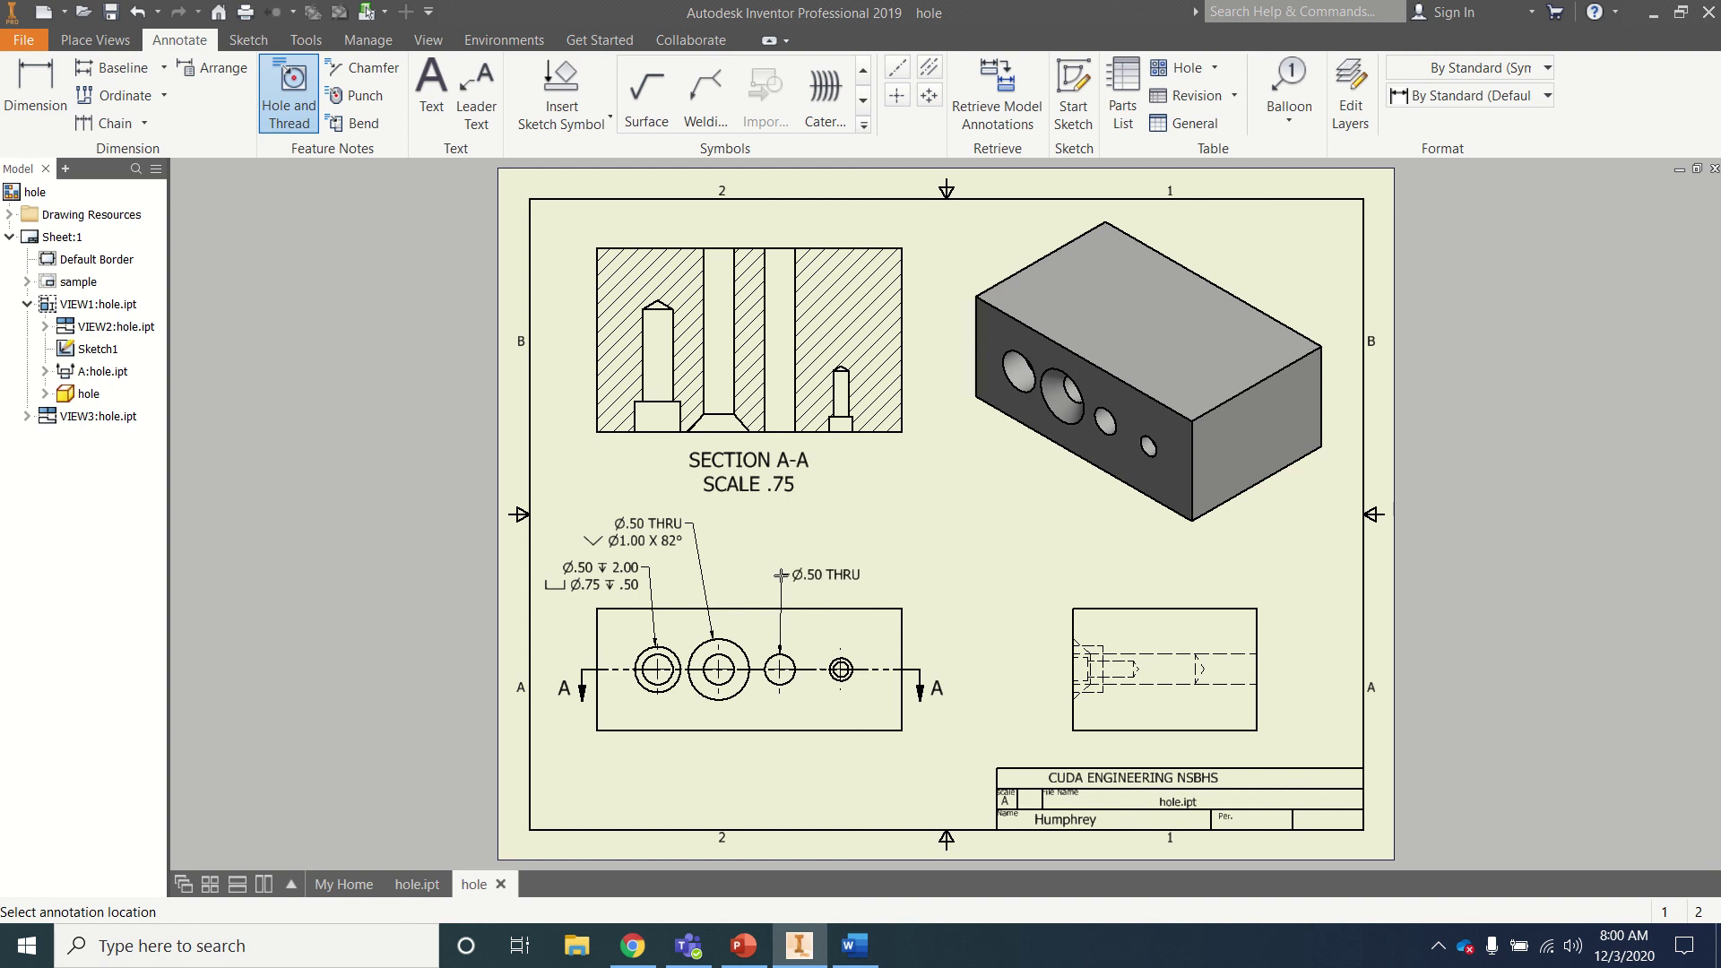
{"action": "left_click", "coordinate": [792, 579]}
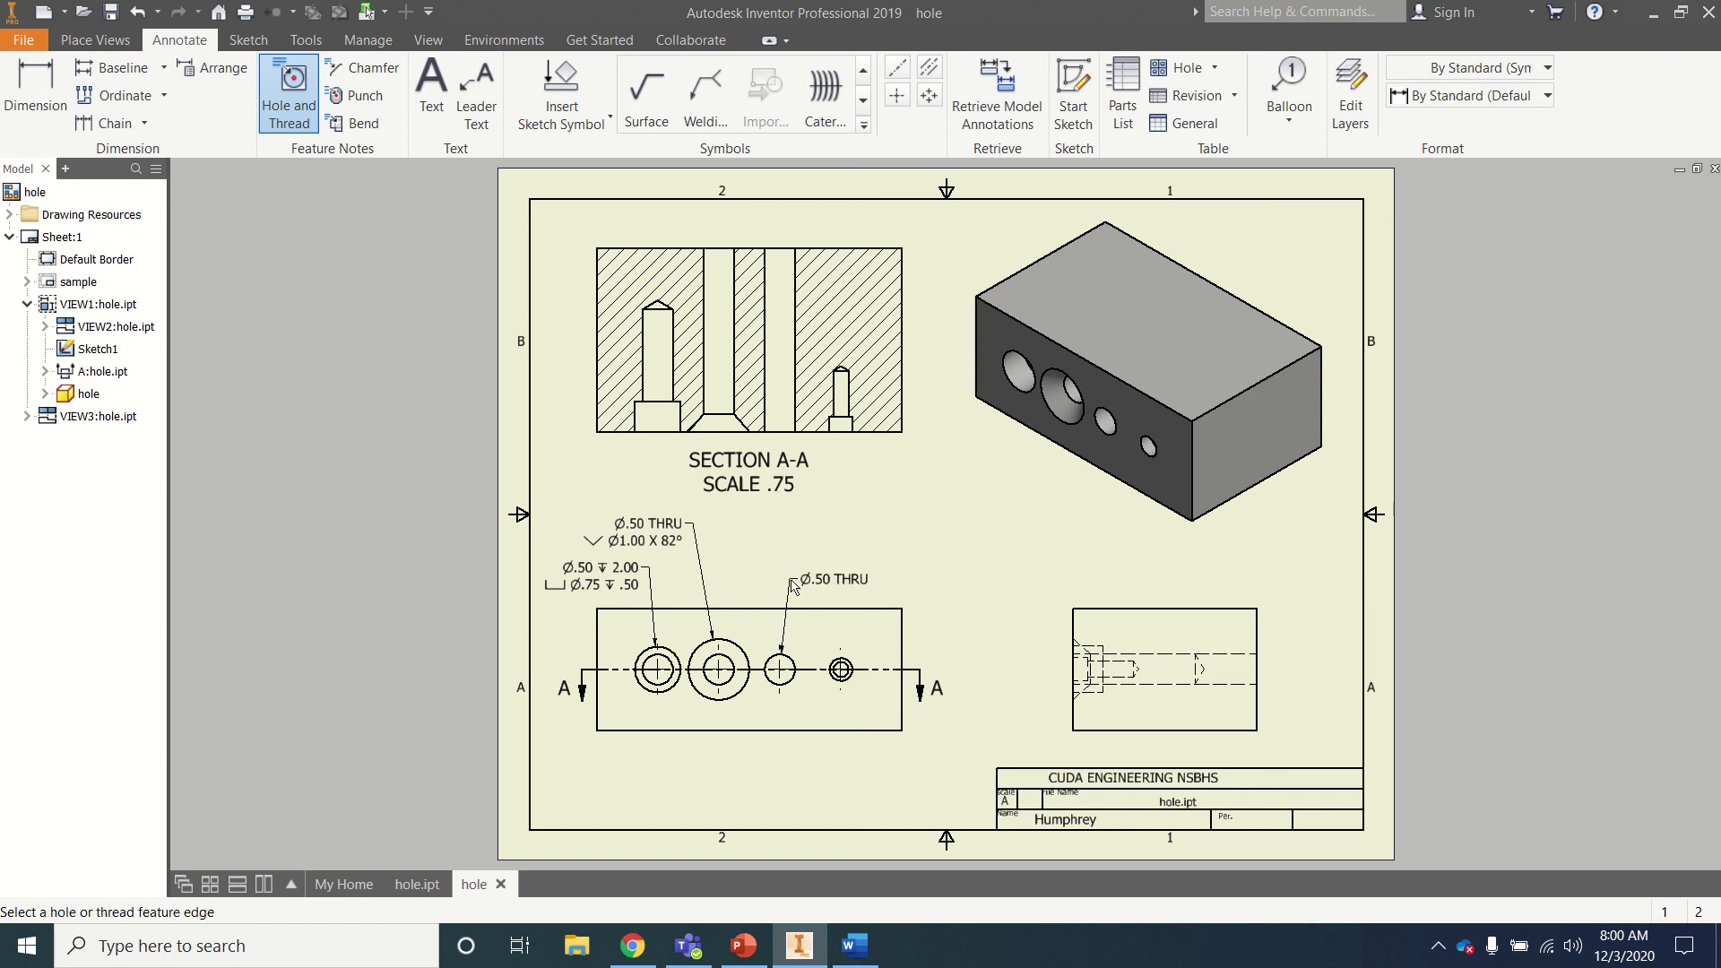
{"action": "left_click", "coordinate": [841, 668]}
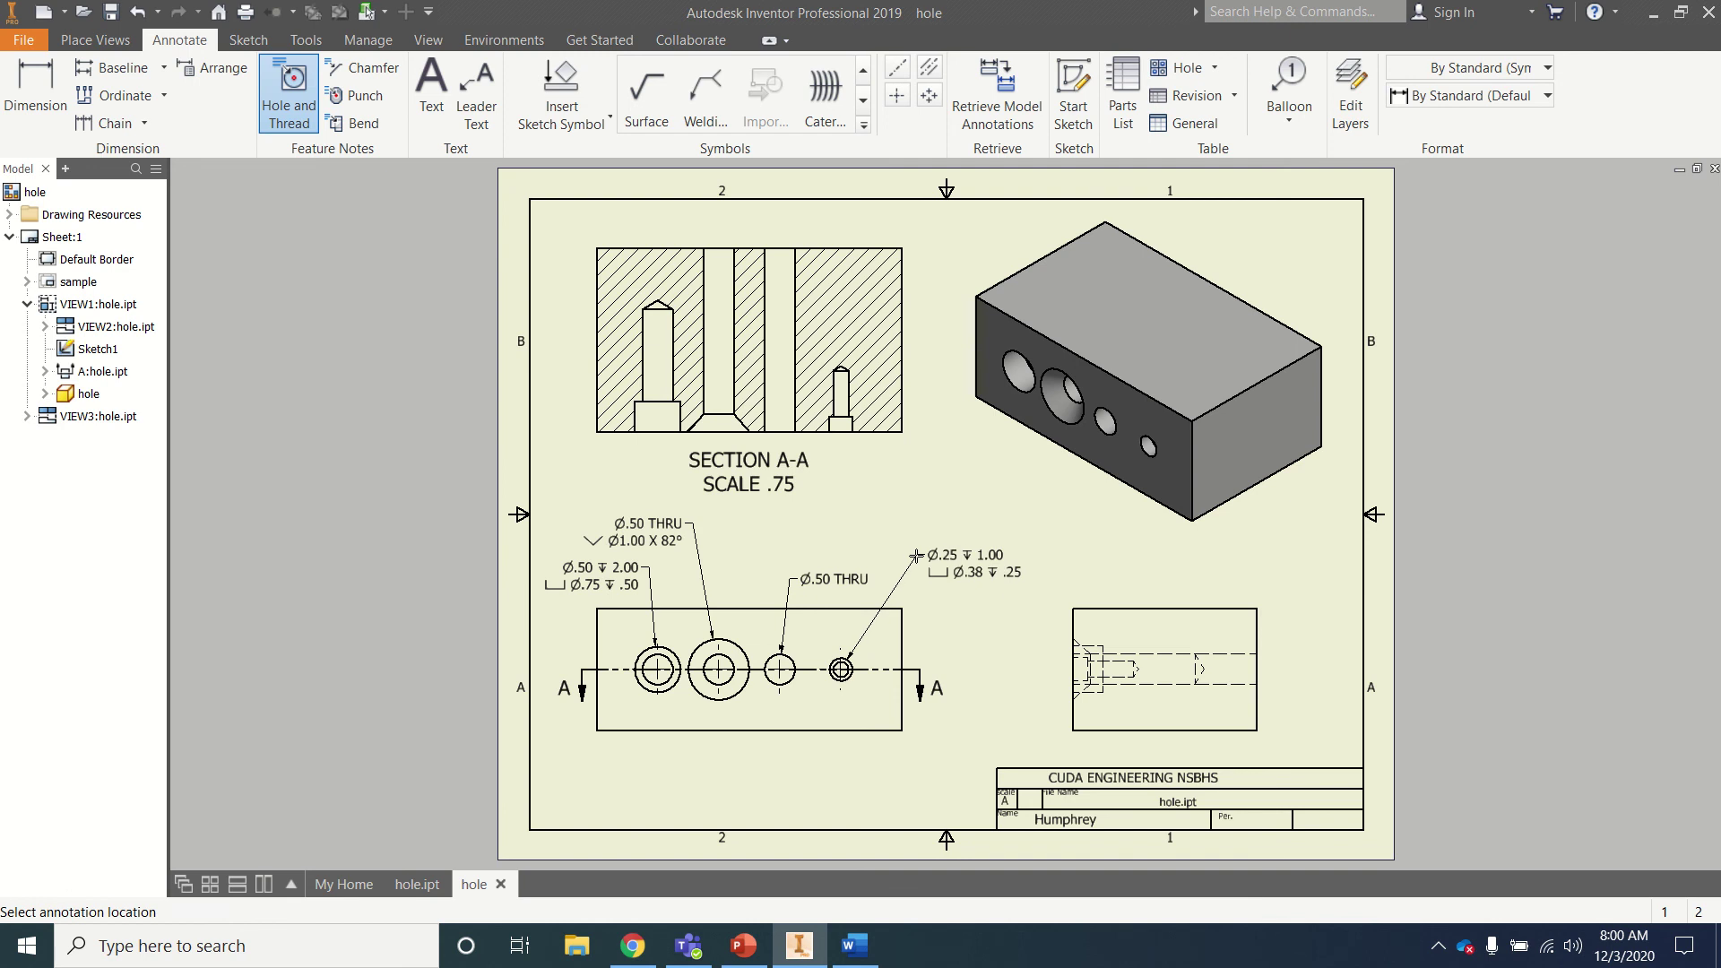
{"action": "left_click", "coordinate": [915, 556]}
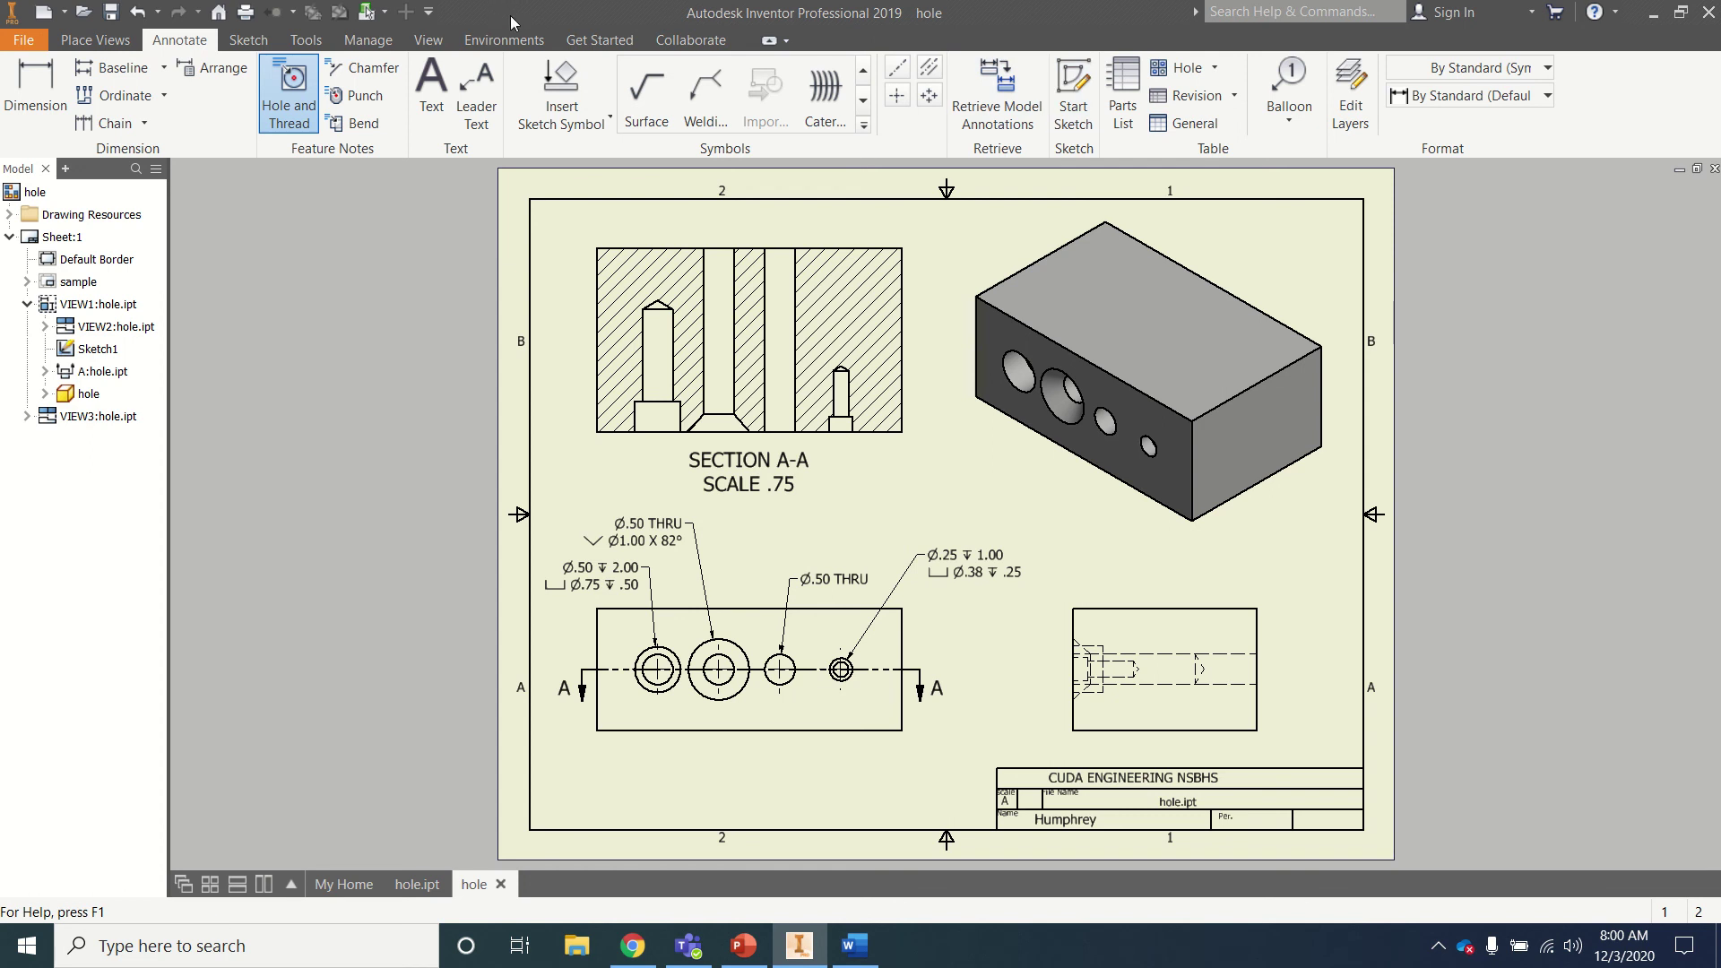
- Dimension the block's height beside the right-side view and its depth above that view
{"action": "left_click", "coordinate": [35, 89]}
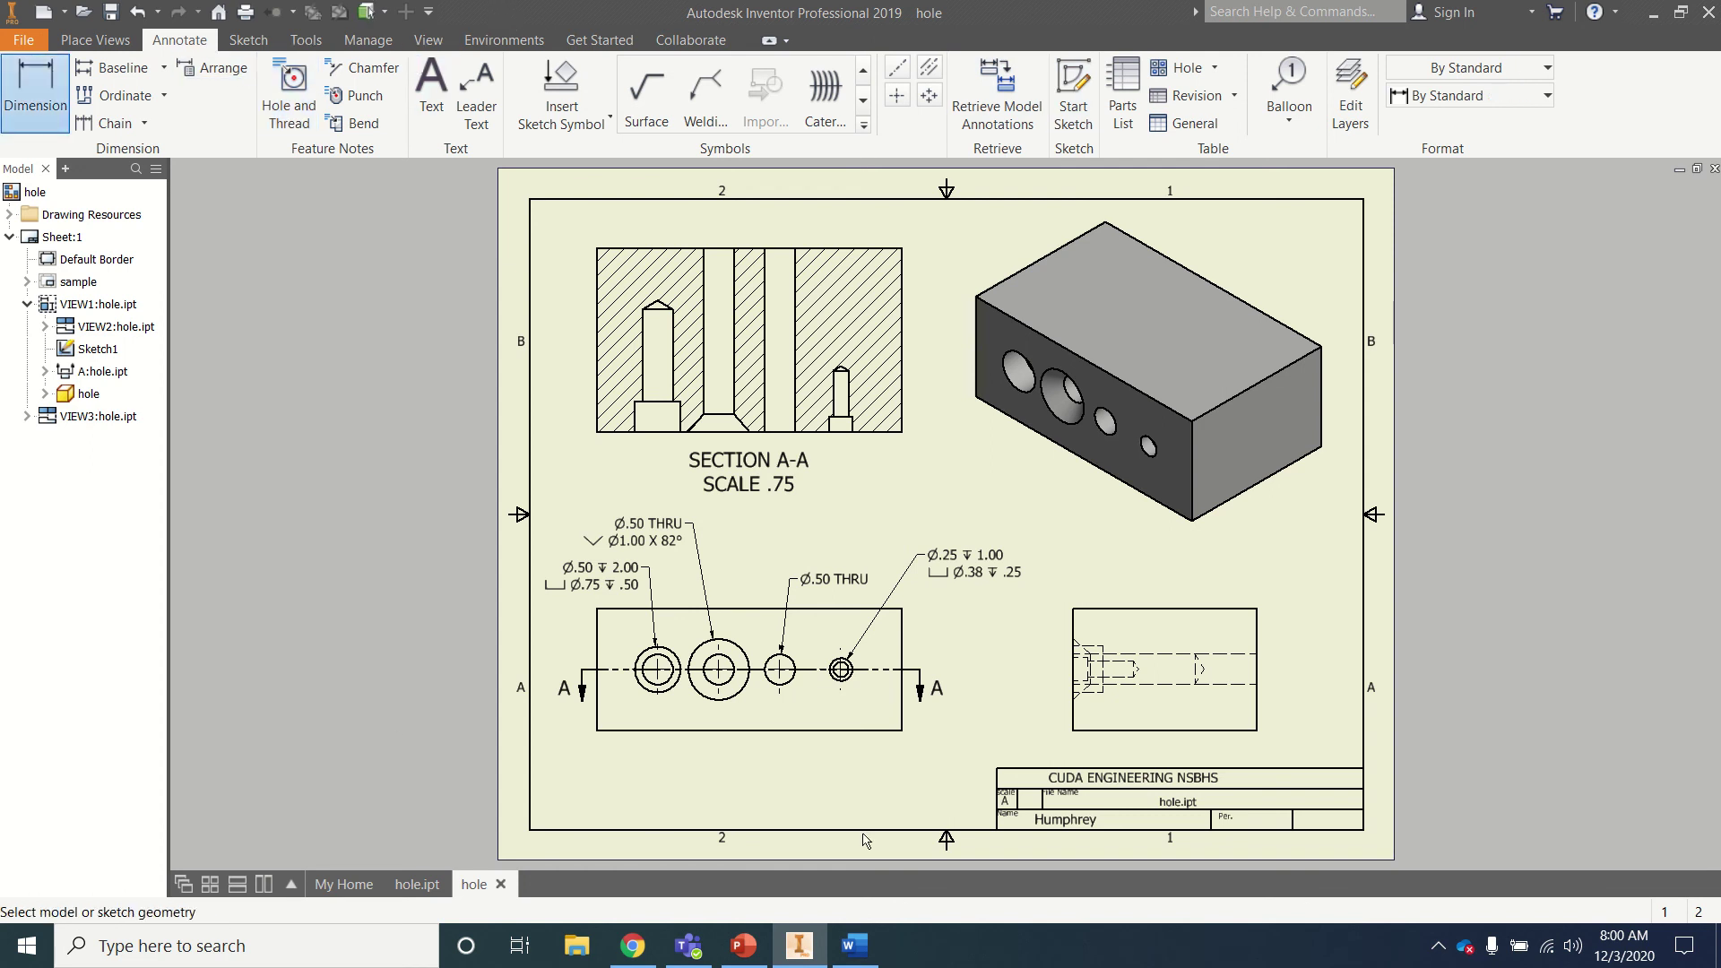
{"action": "left_click", "coordinate": [1073, 638]}
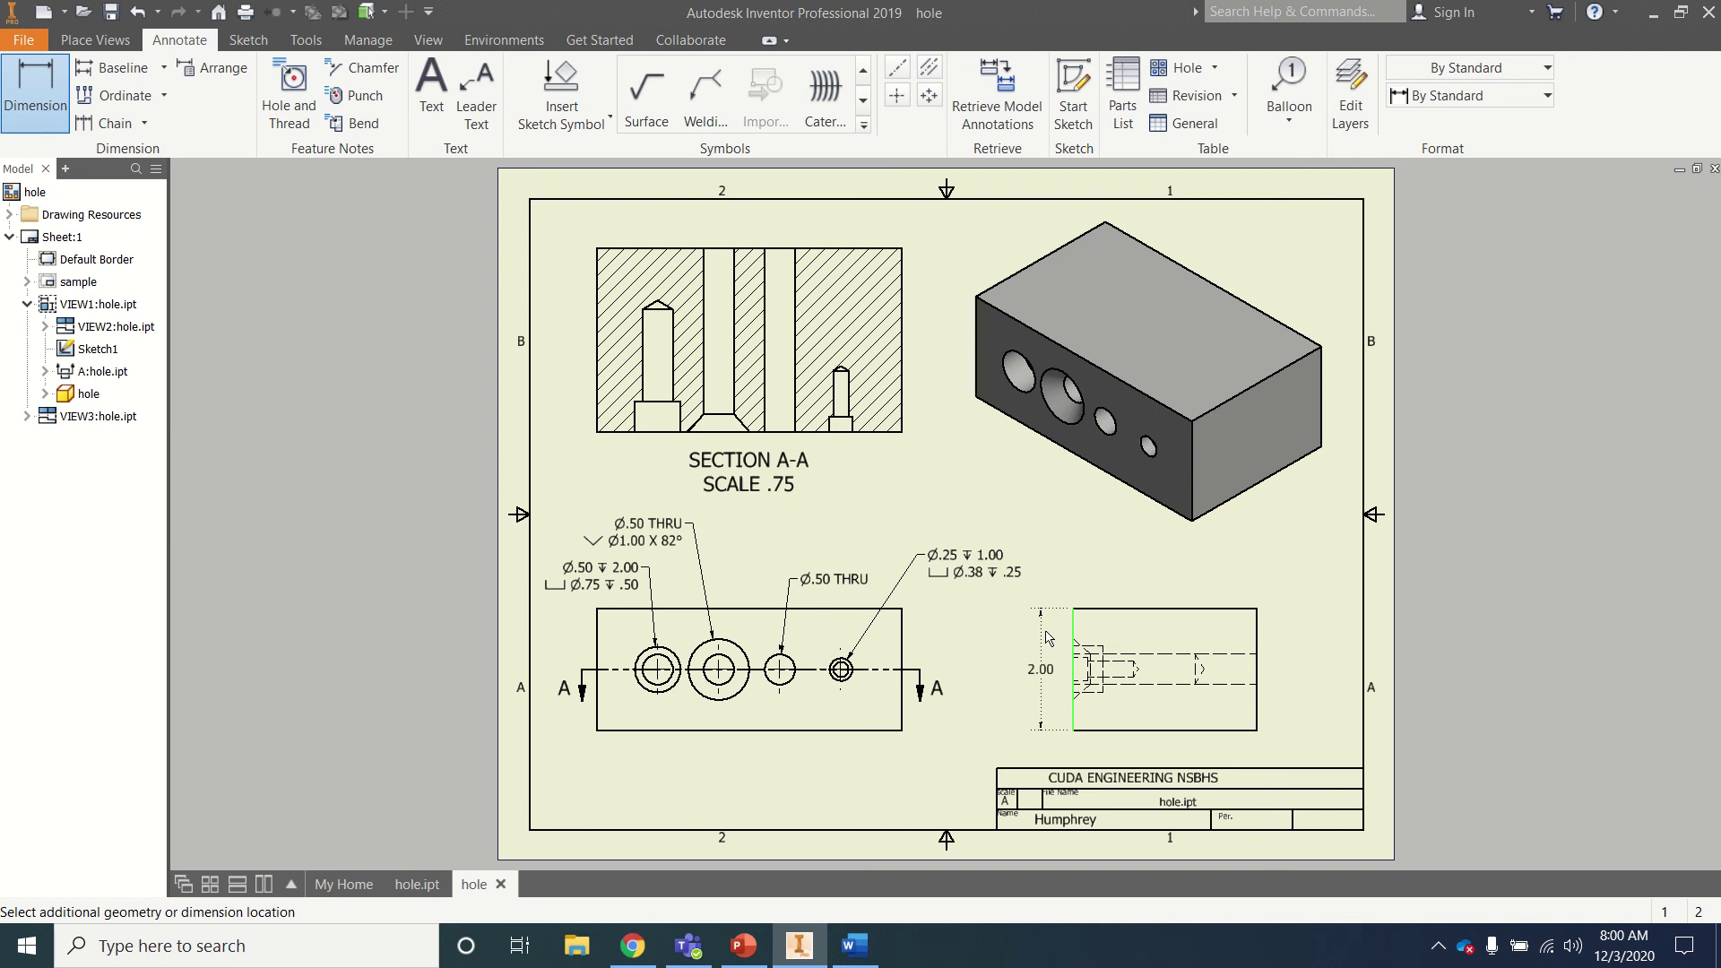
{"action": "left_click", "coordinate": [1043, 630]}
{"action": "left_click", "coordinate": [1148, 609]}
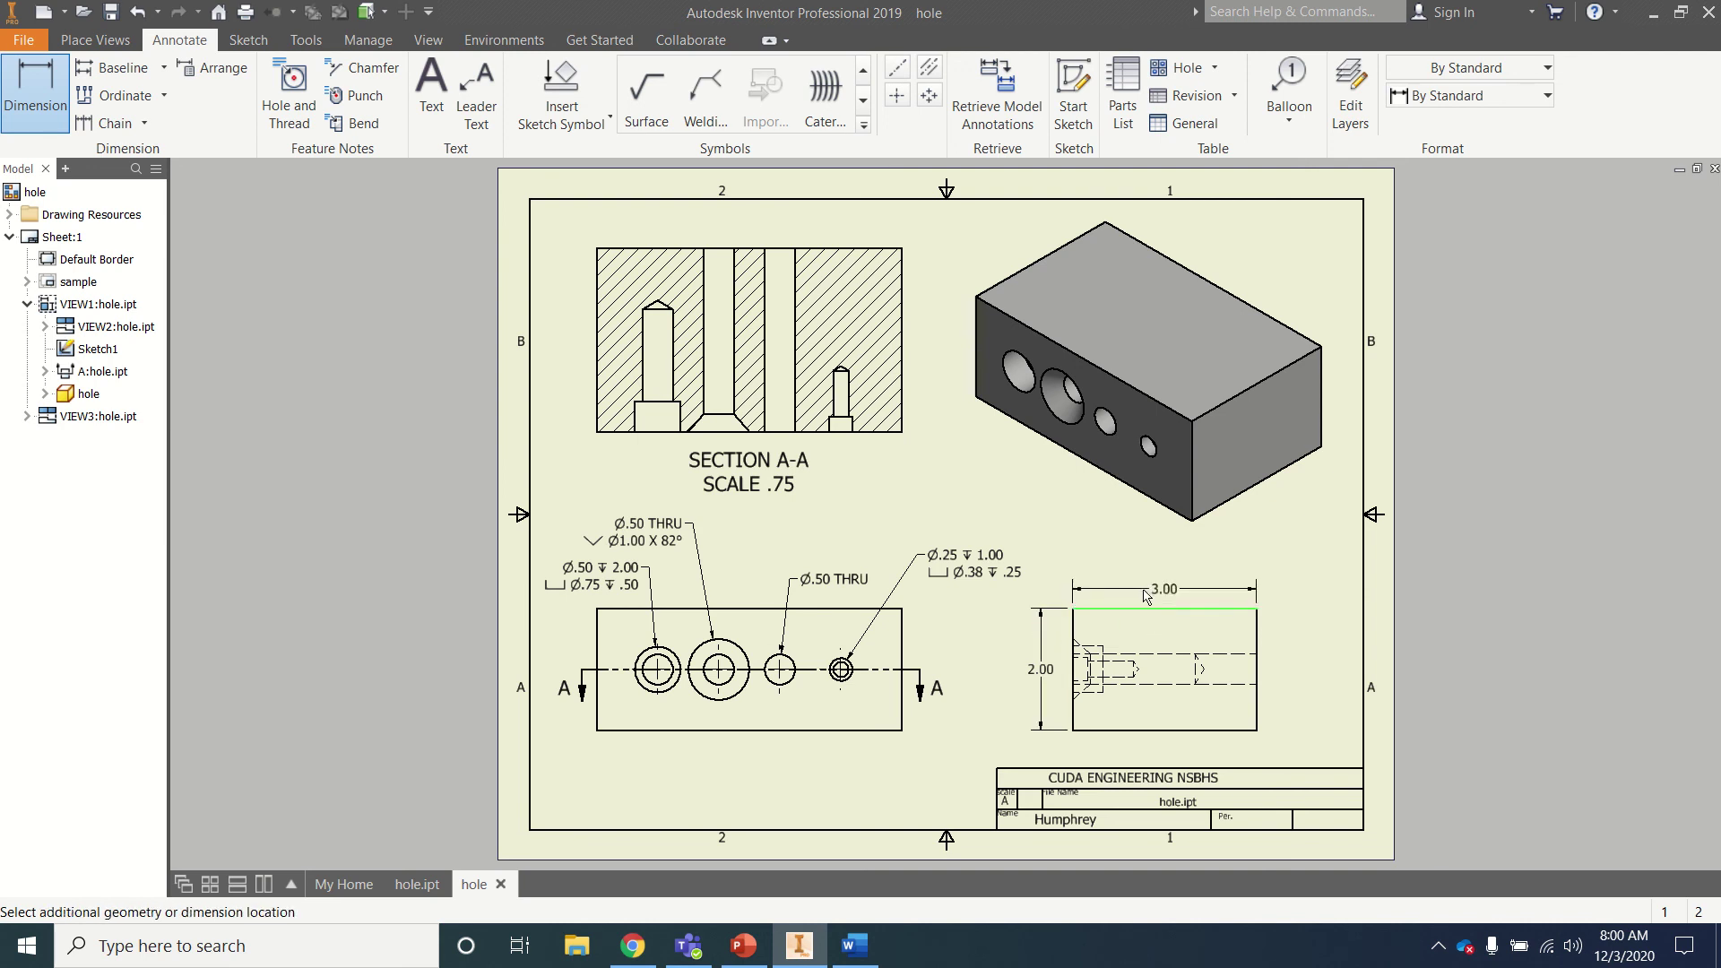
{"action": "left_click", "coordinate": [1145, 594]}
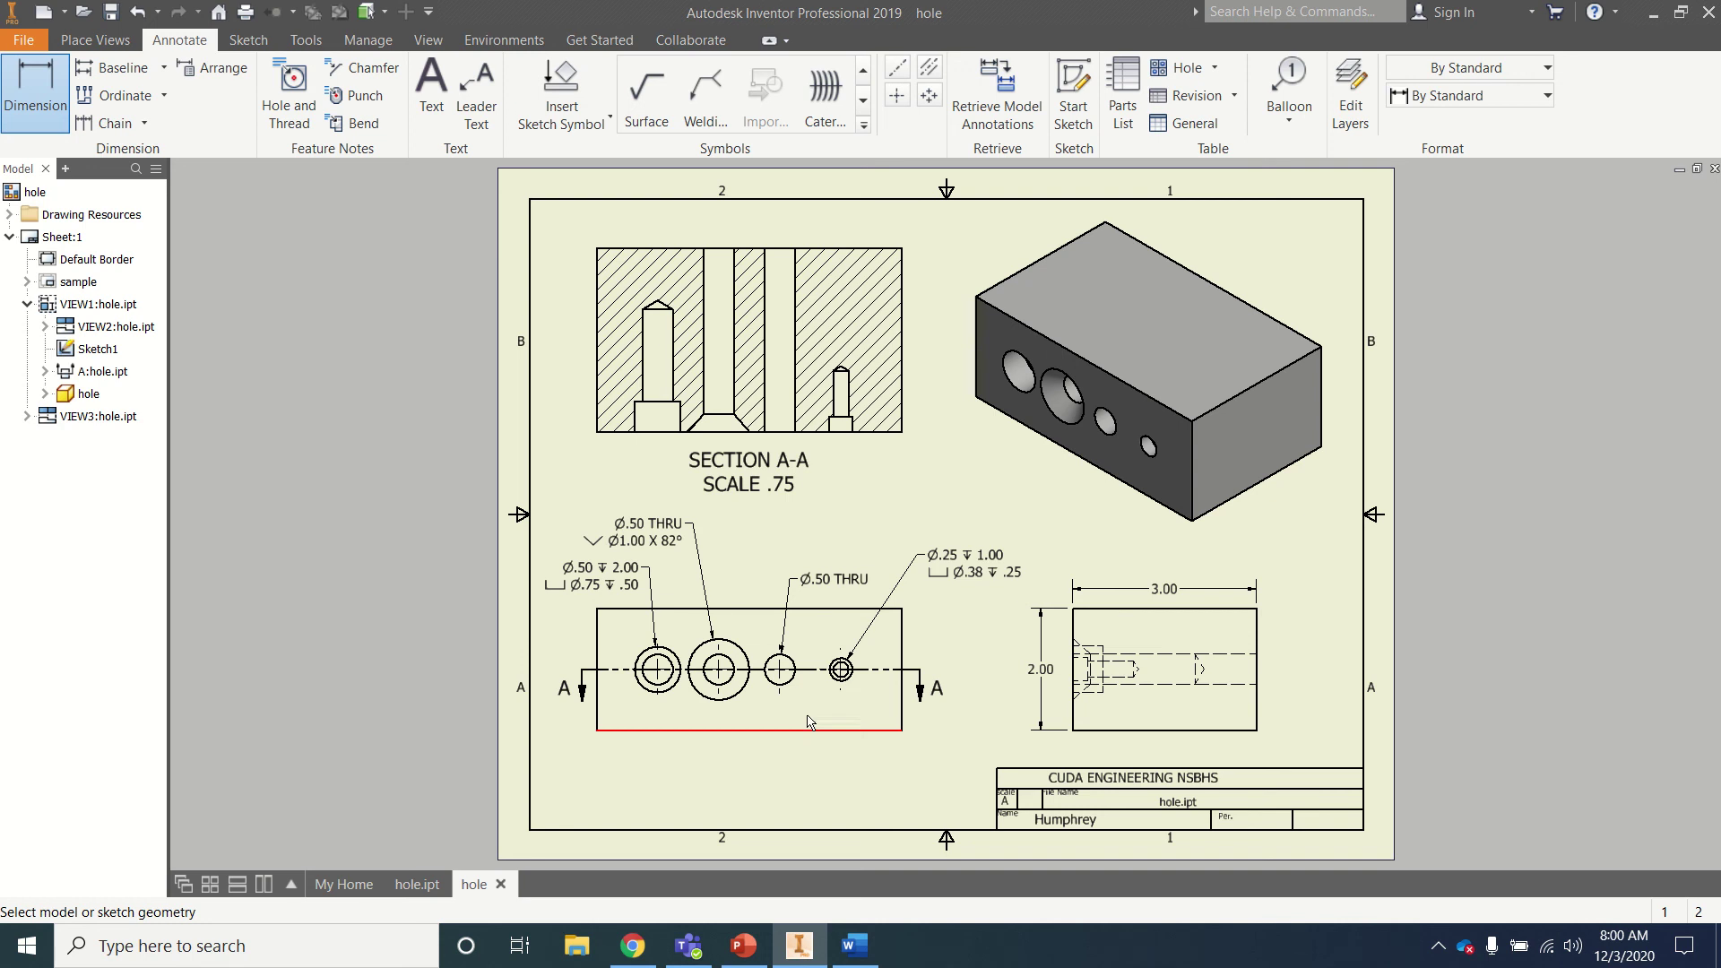
- Dimension the horizontal distance from the front view's left edge to the large counterbored hole's center, placed below the view
{"action": "left_click", "coordinate": [598, 701]}
{"action": "left_click", "coordinate": [658, 674]}
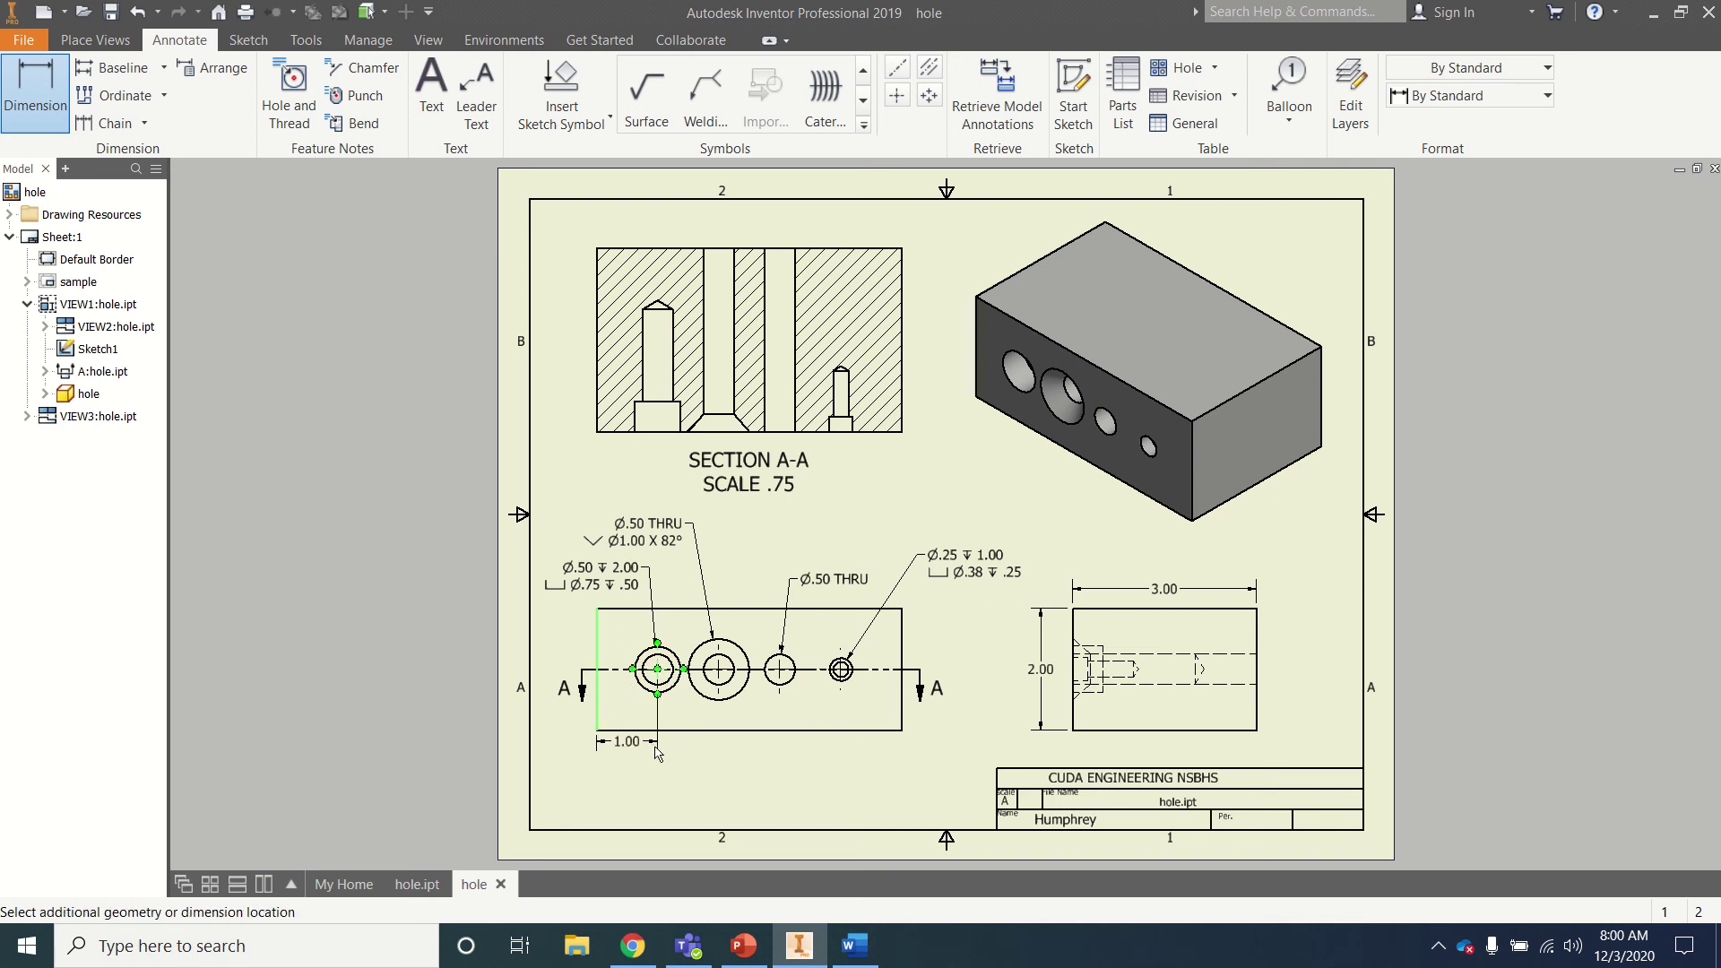
{"action": "left_click", "coordinate": [655, 755]}
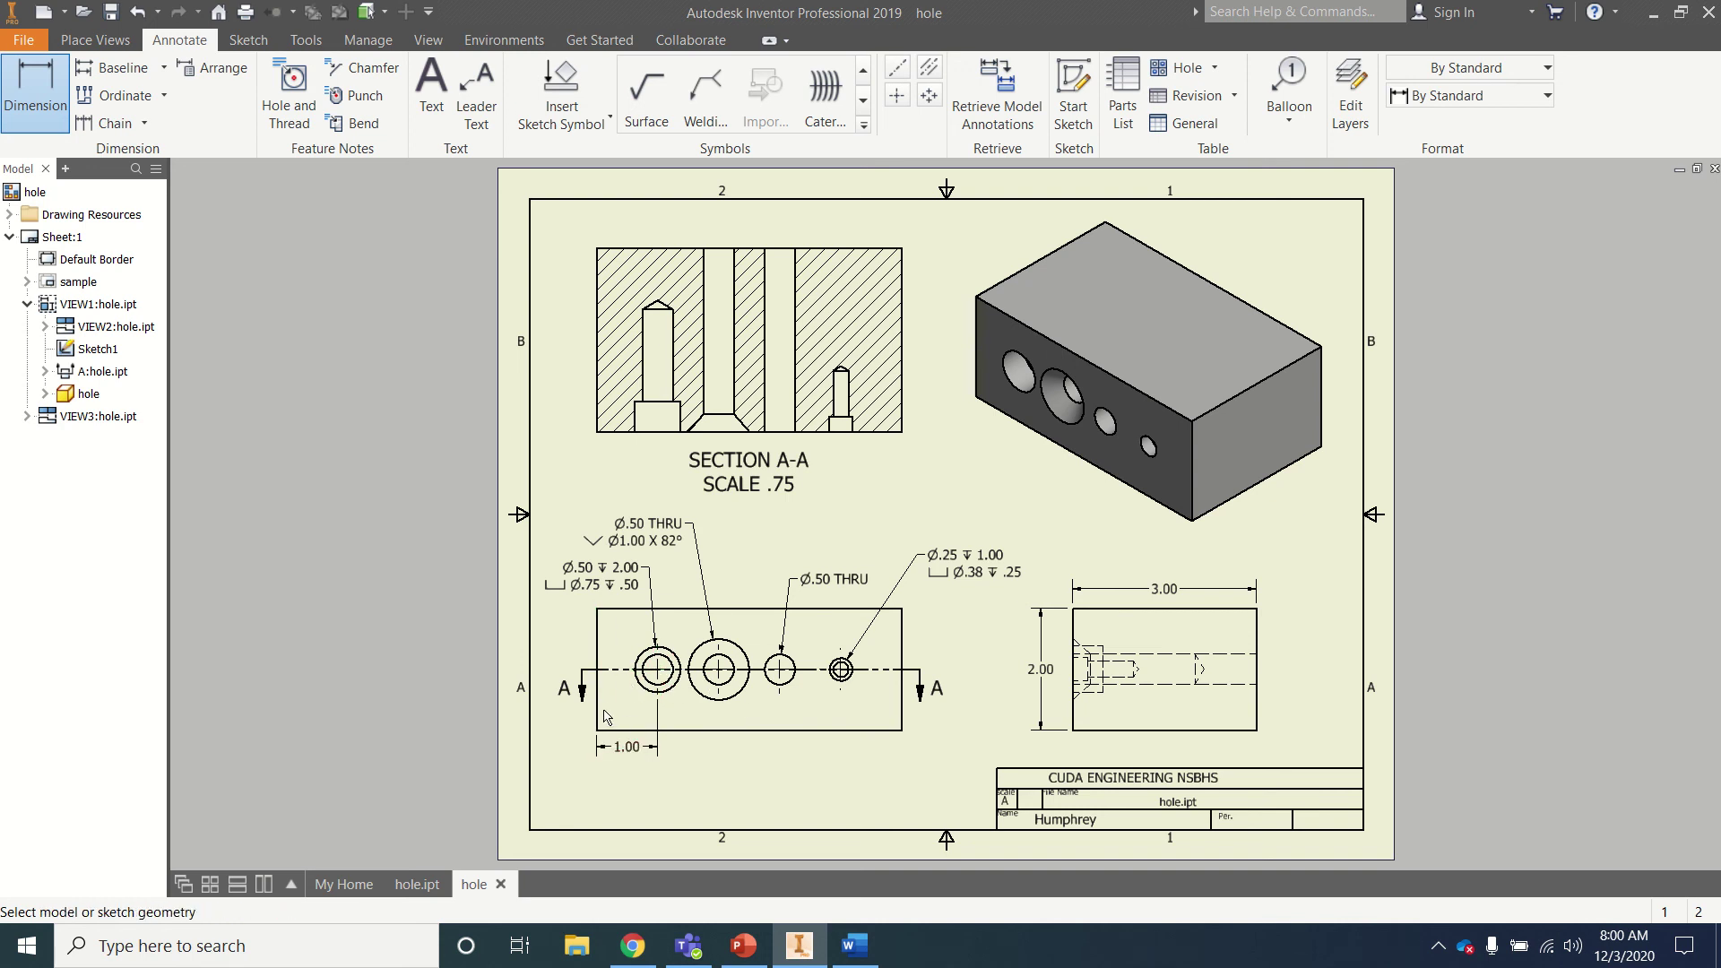
{"action": "left_click", "coordinate": [598, 717]}
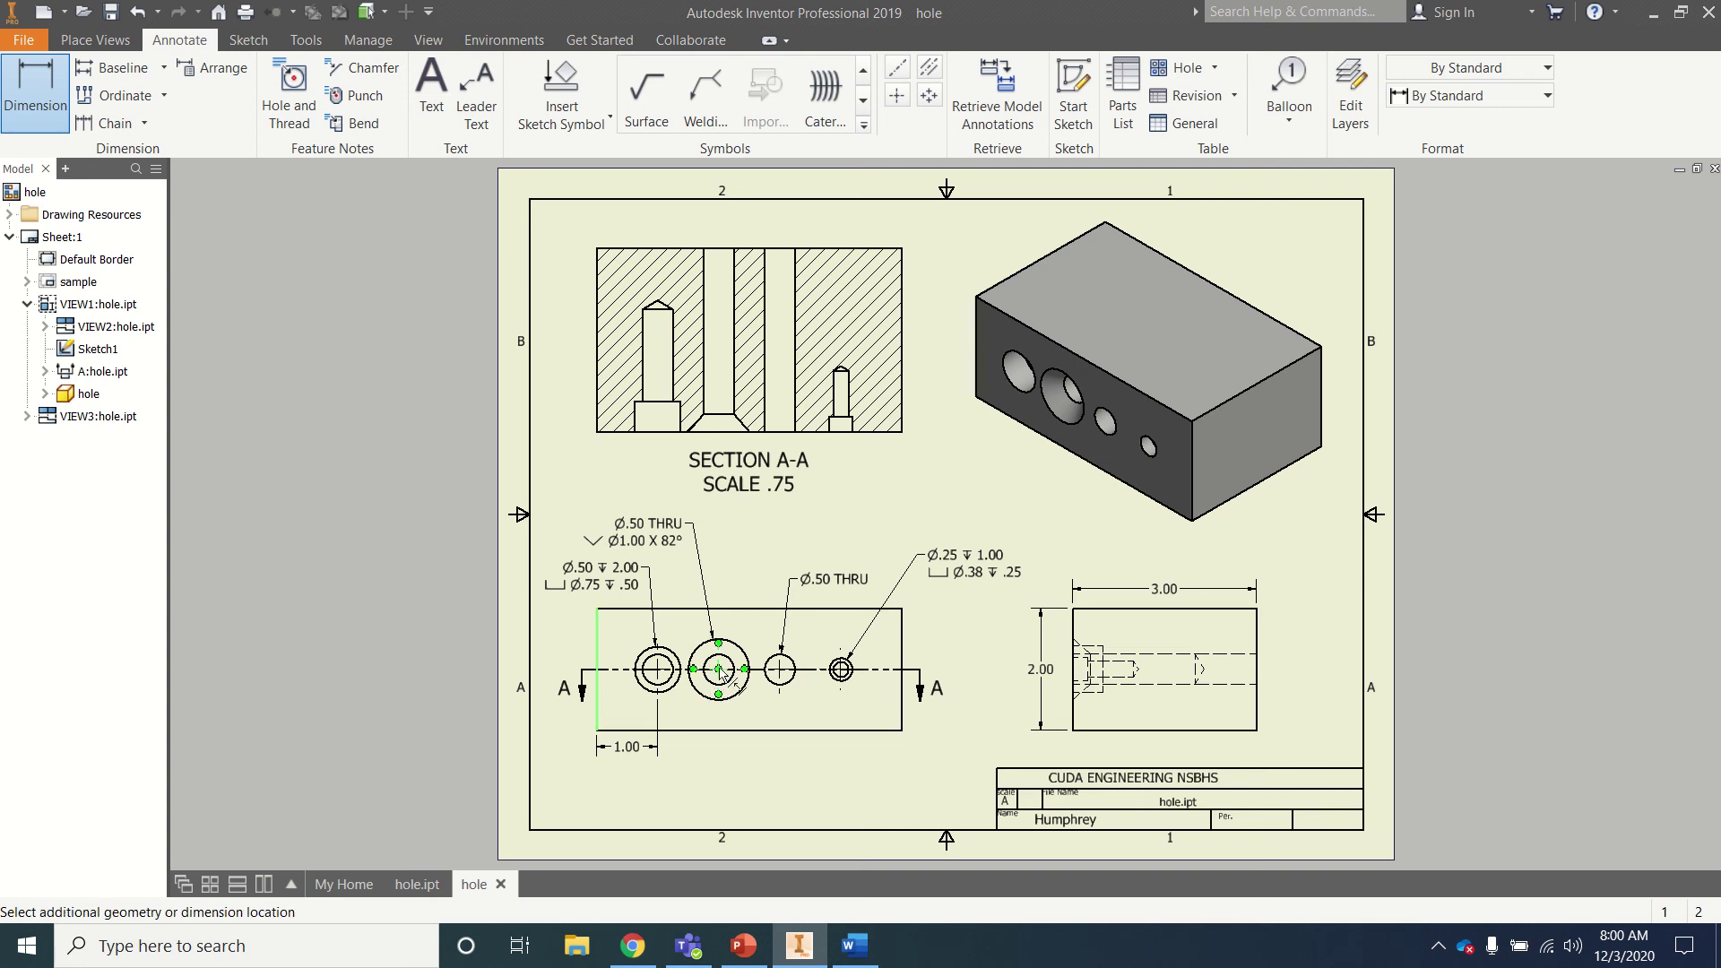
{"action": "left_click", "coordinate": [717, 680]}
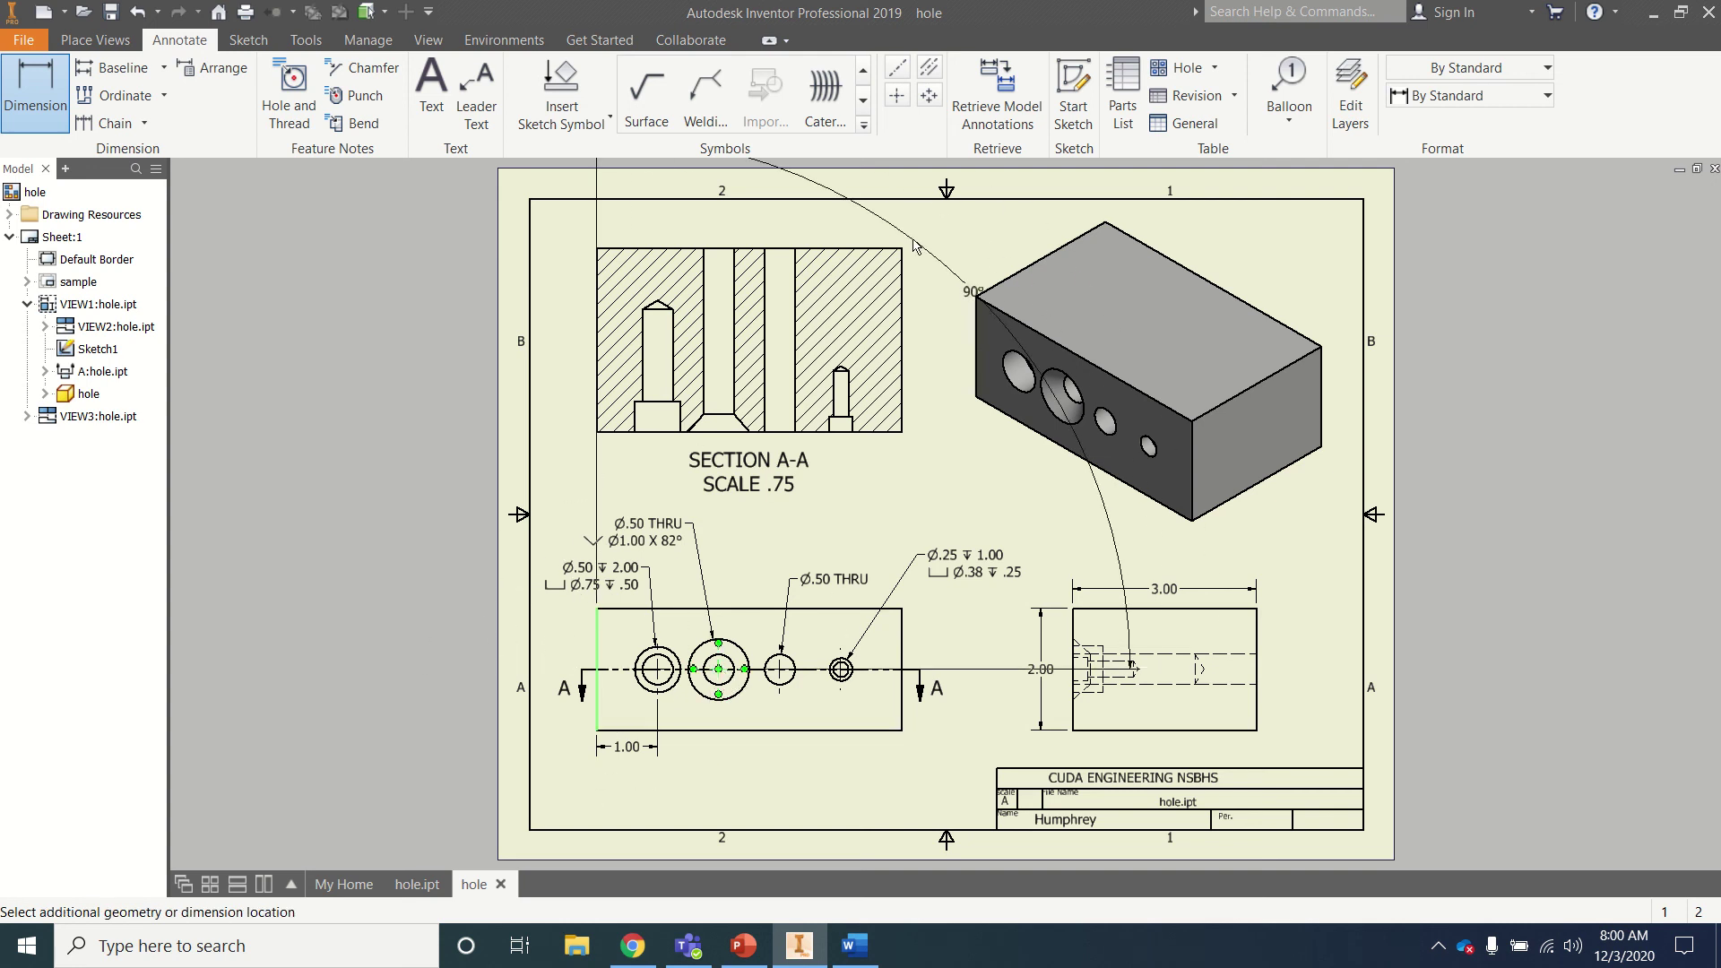
{"action": "key", "text": "Escape"}
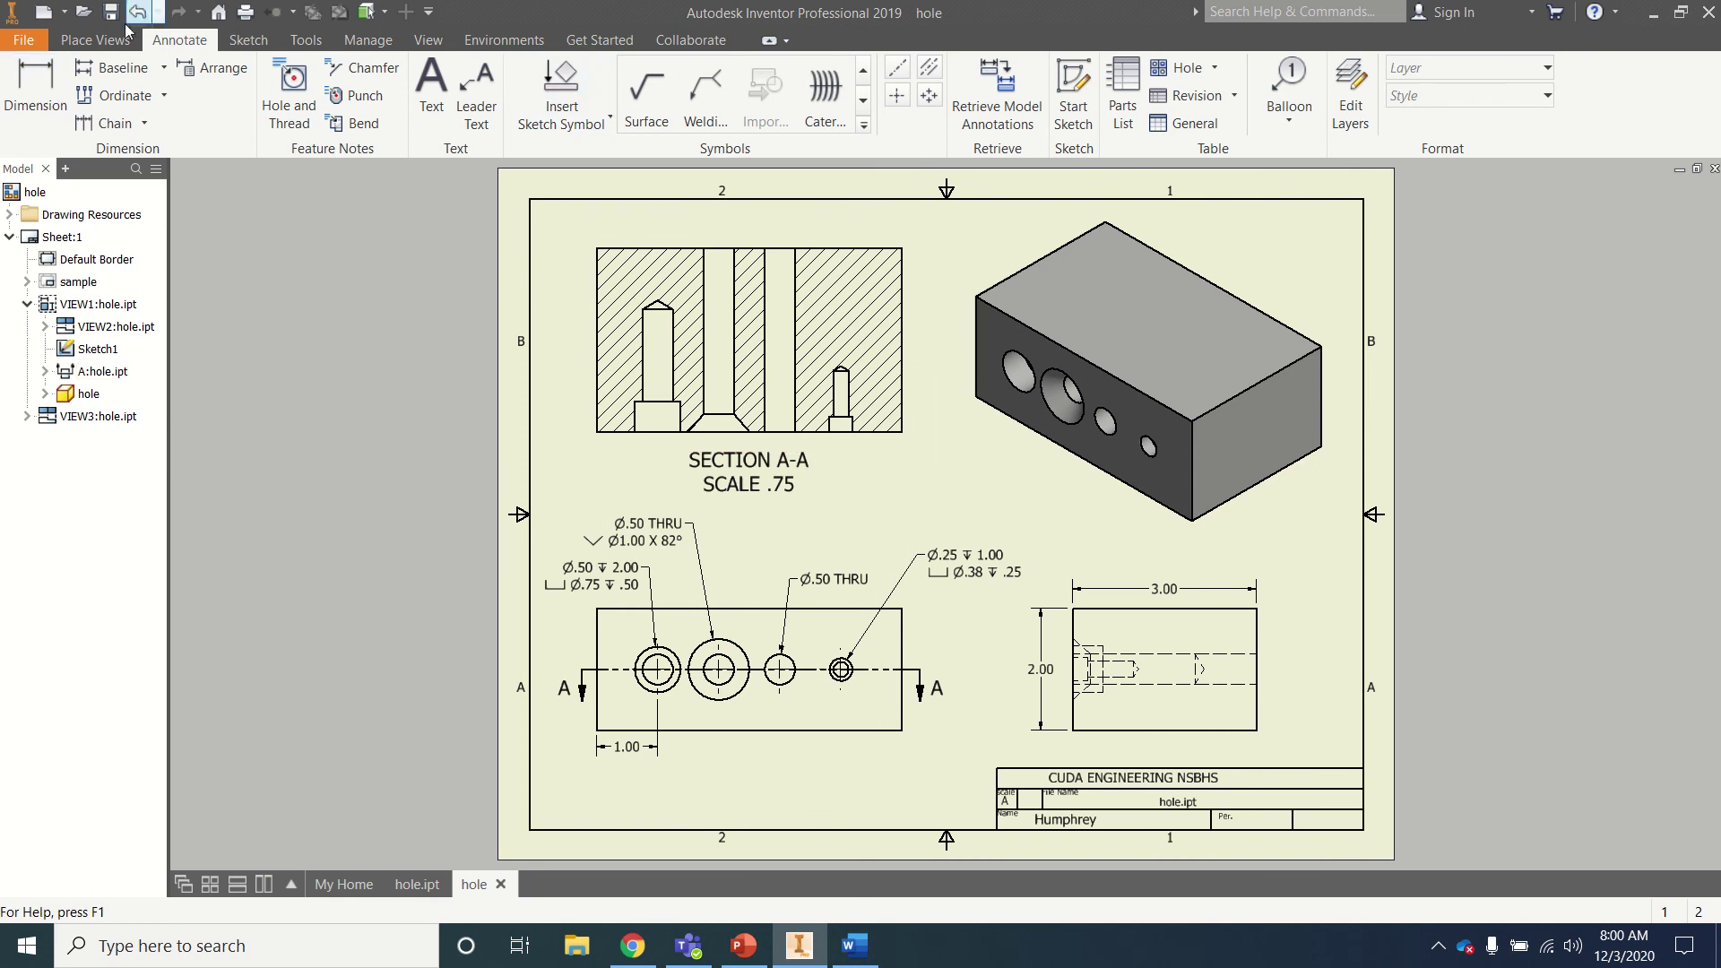
- Dimension the horizontal distances from the front view's left edge to the countersunk, plain through and small counterbored holes' centers, stacked below the view
{"action": "left_click", "coordinate": [35, 90]}
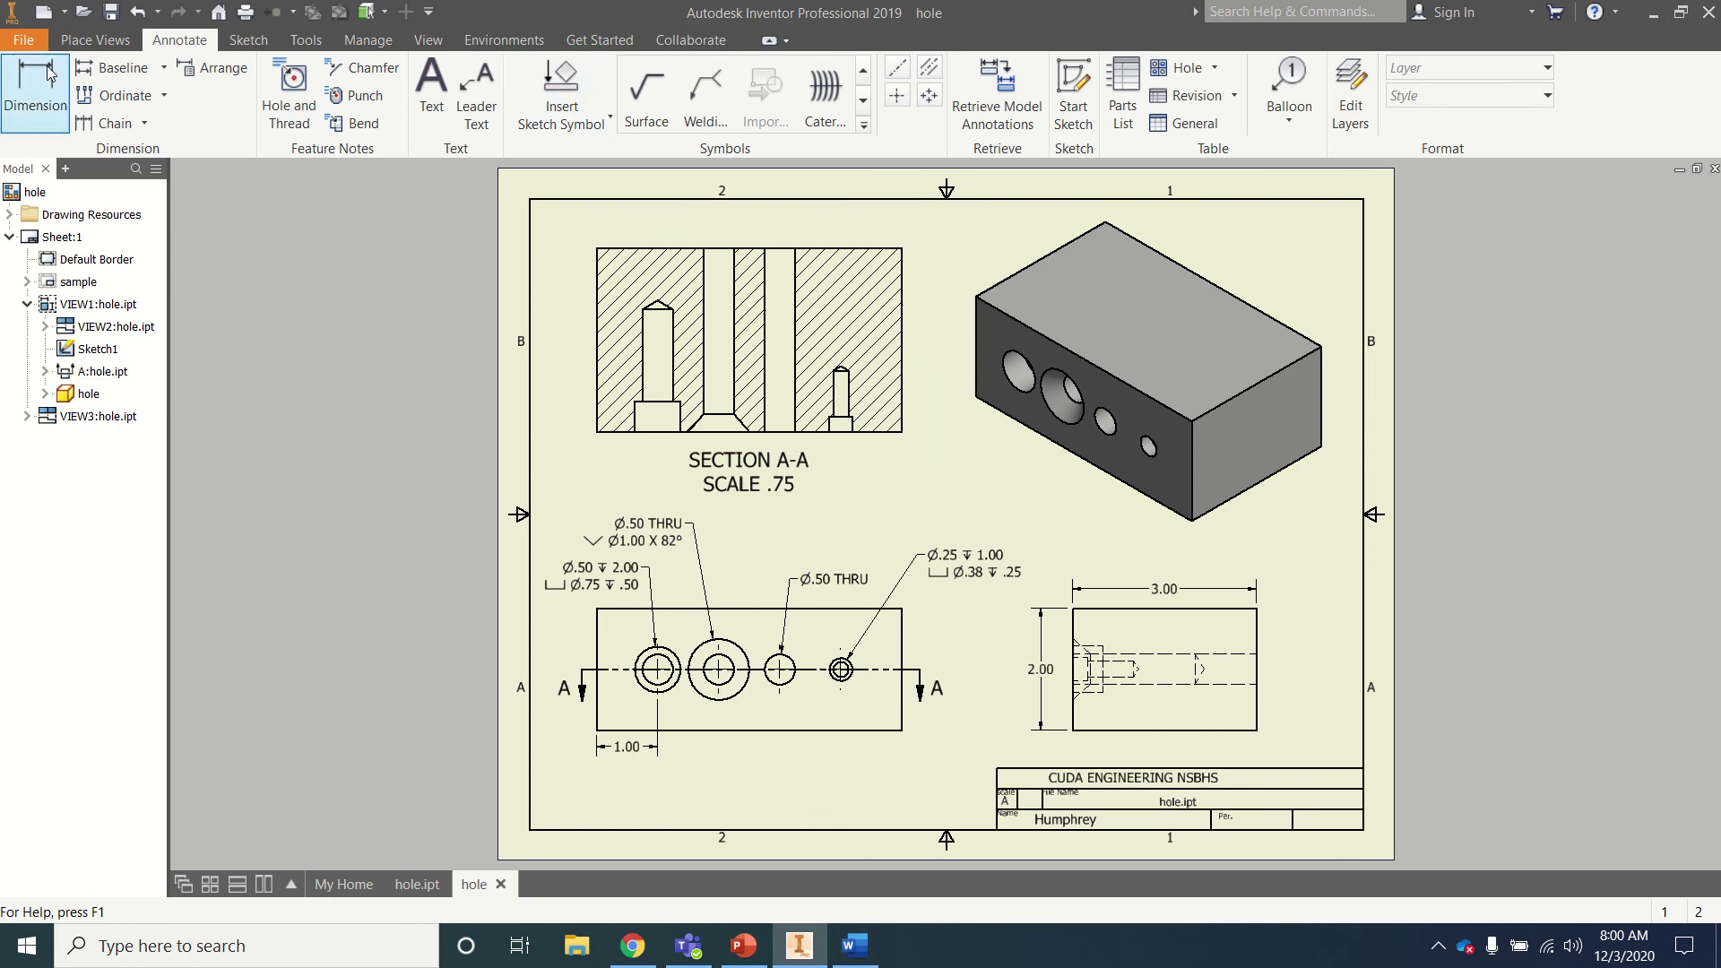
{"action": "left_click", "coordinate": [598, 720]}
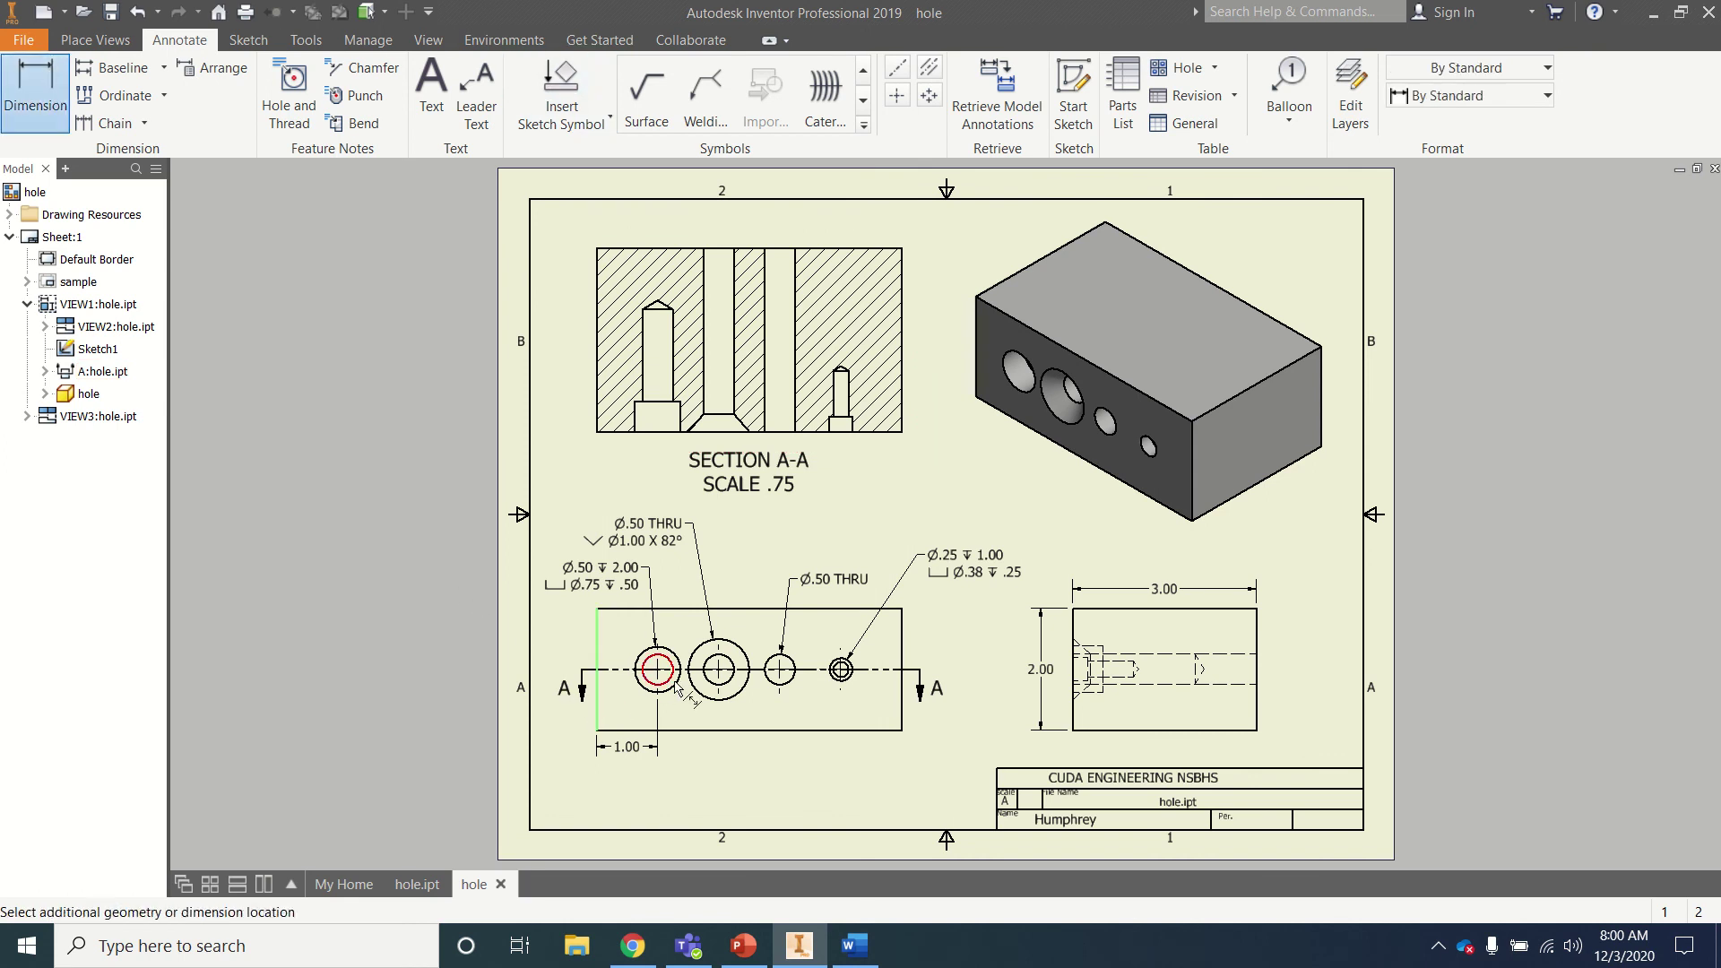
{"action": "left_click", "coordinate": [719, 671]}
{"action": "left_click", "coordinate": [710, 772]}
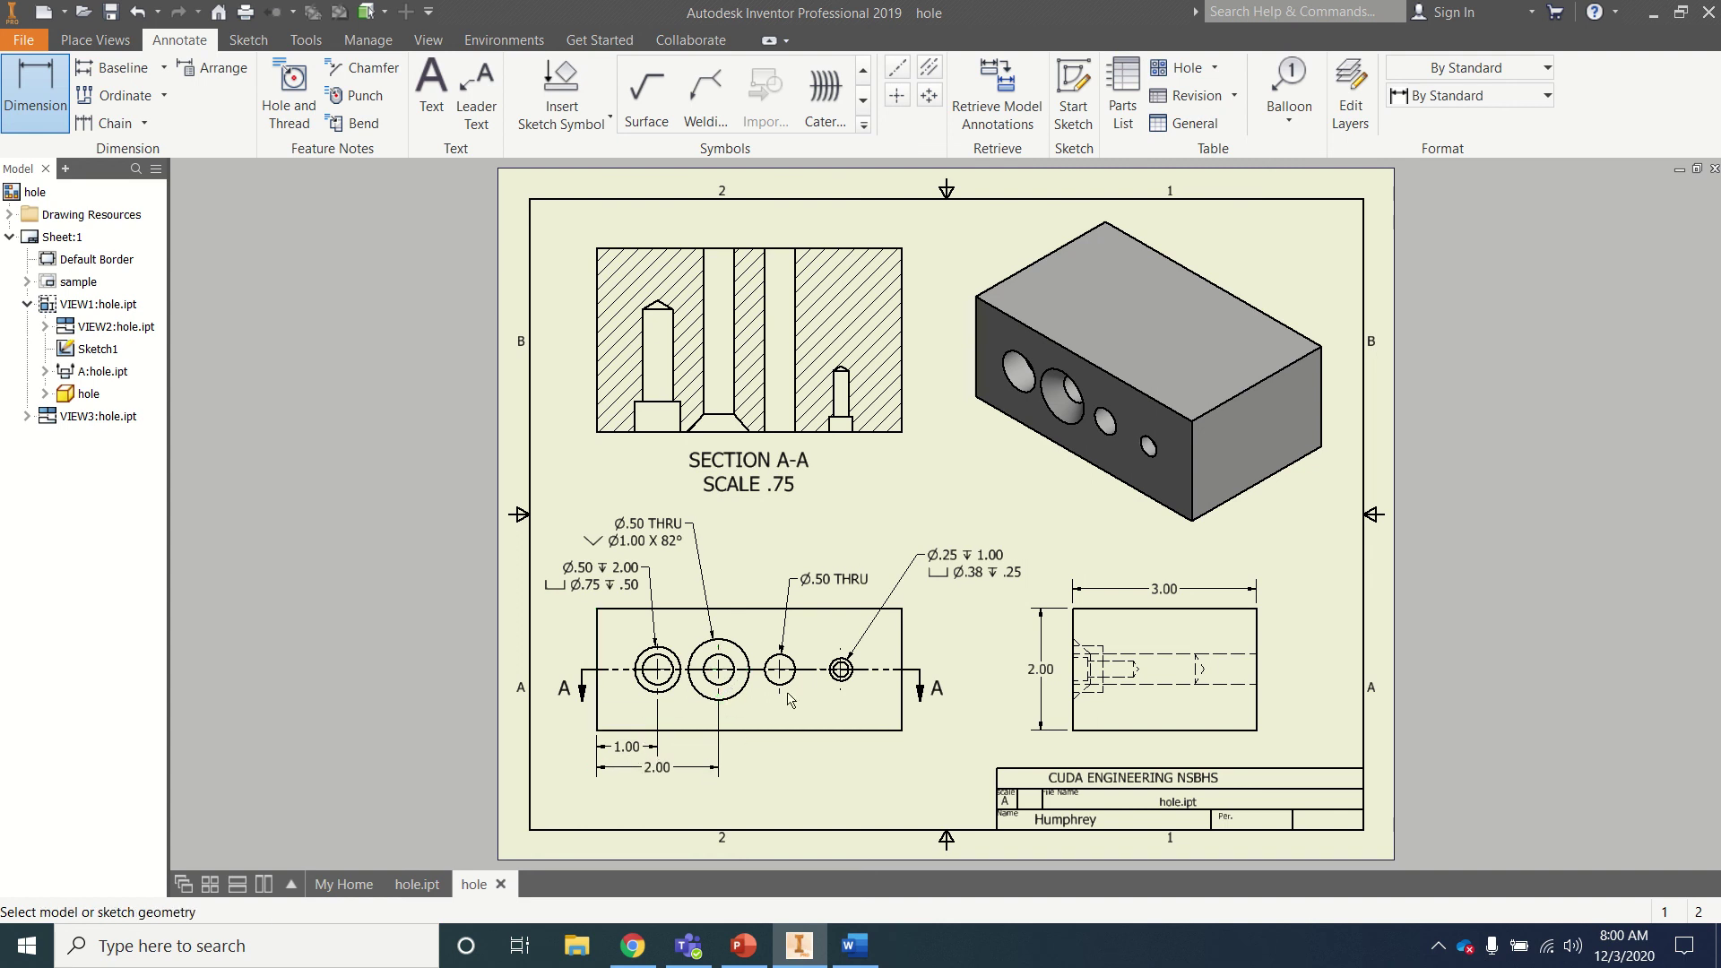
{"action": "left_click", "coordinate": [595, 657]}
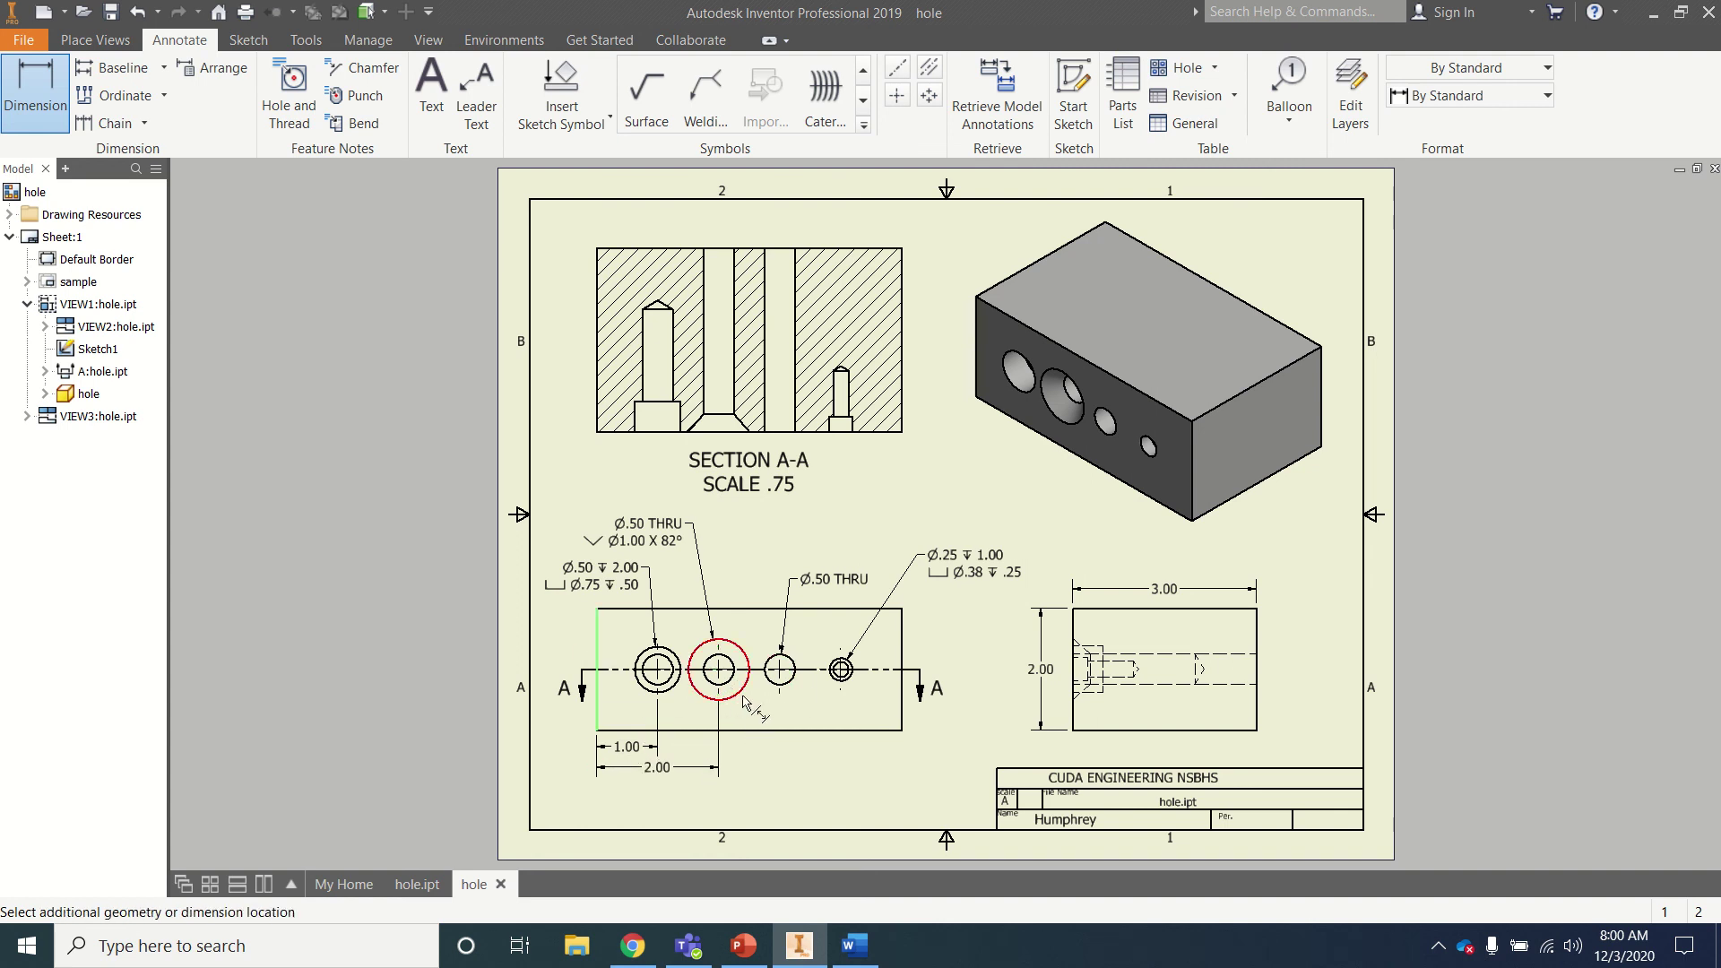
{"action": "left_click", "coordinate": [781, 669]}
{"action": "left_click", "coordinate": [695, 785]}
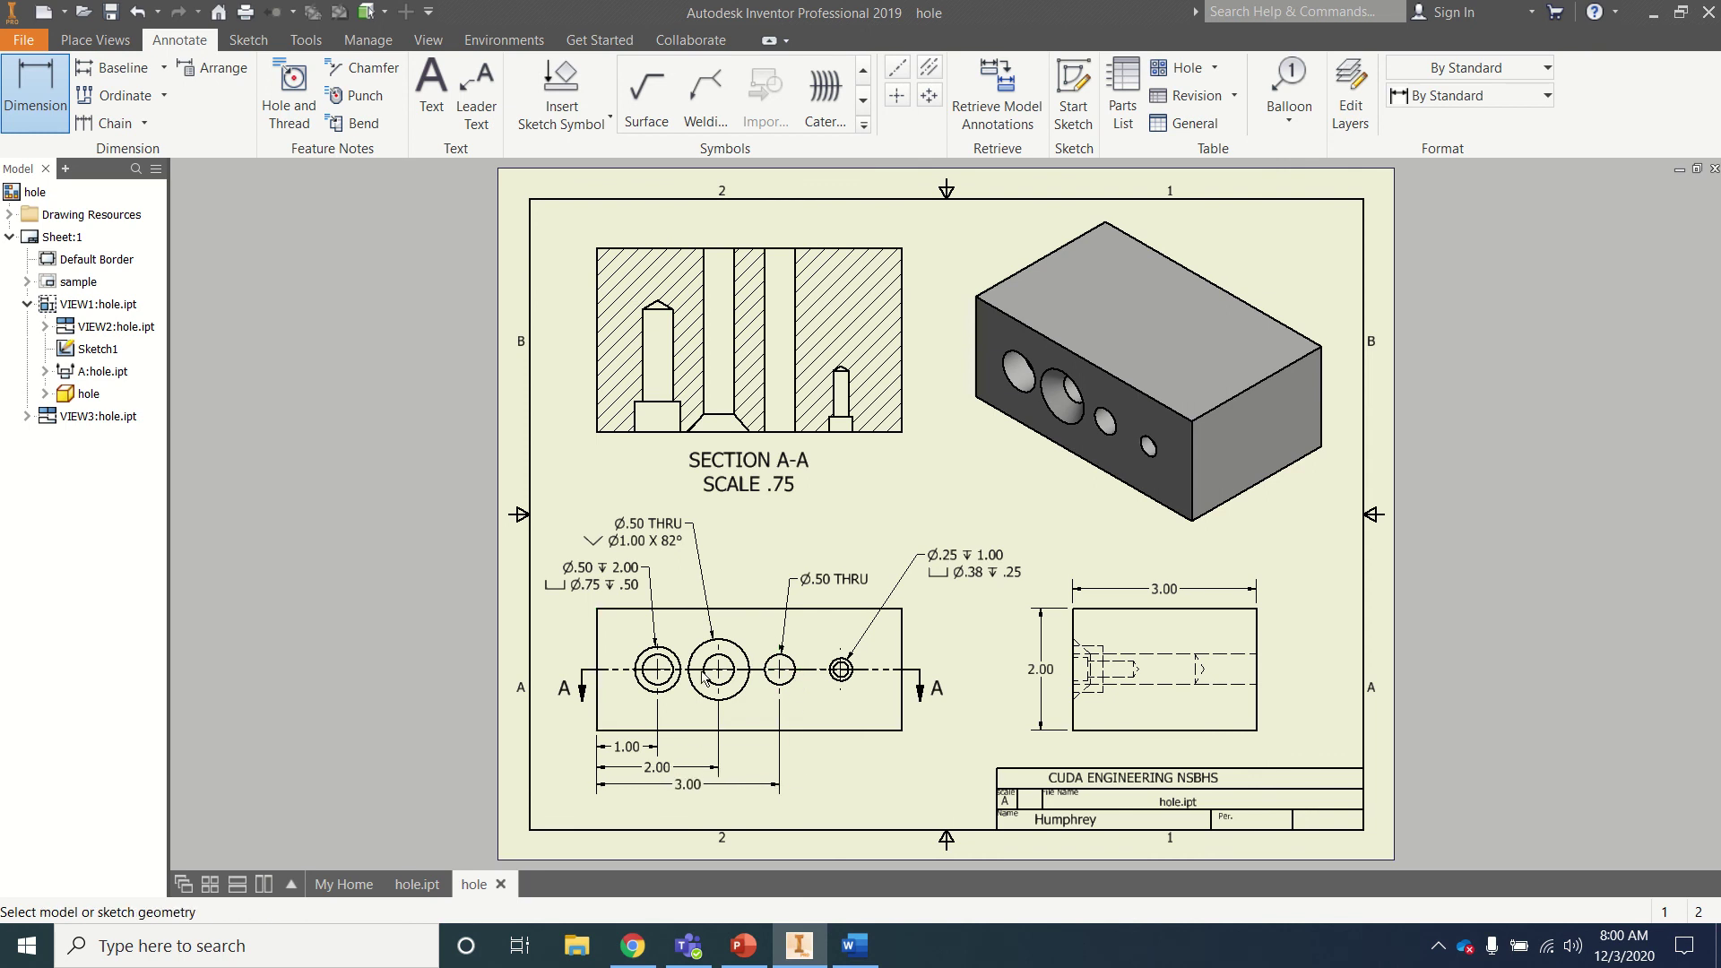
{"action": "left_click", "coordinate": [597, 634]}
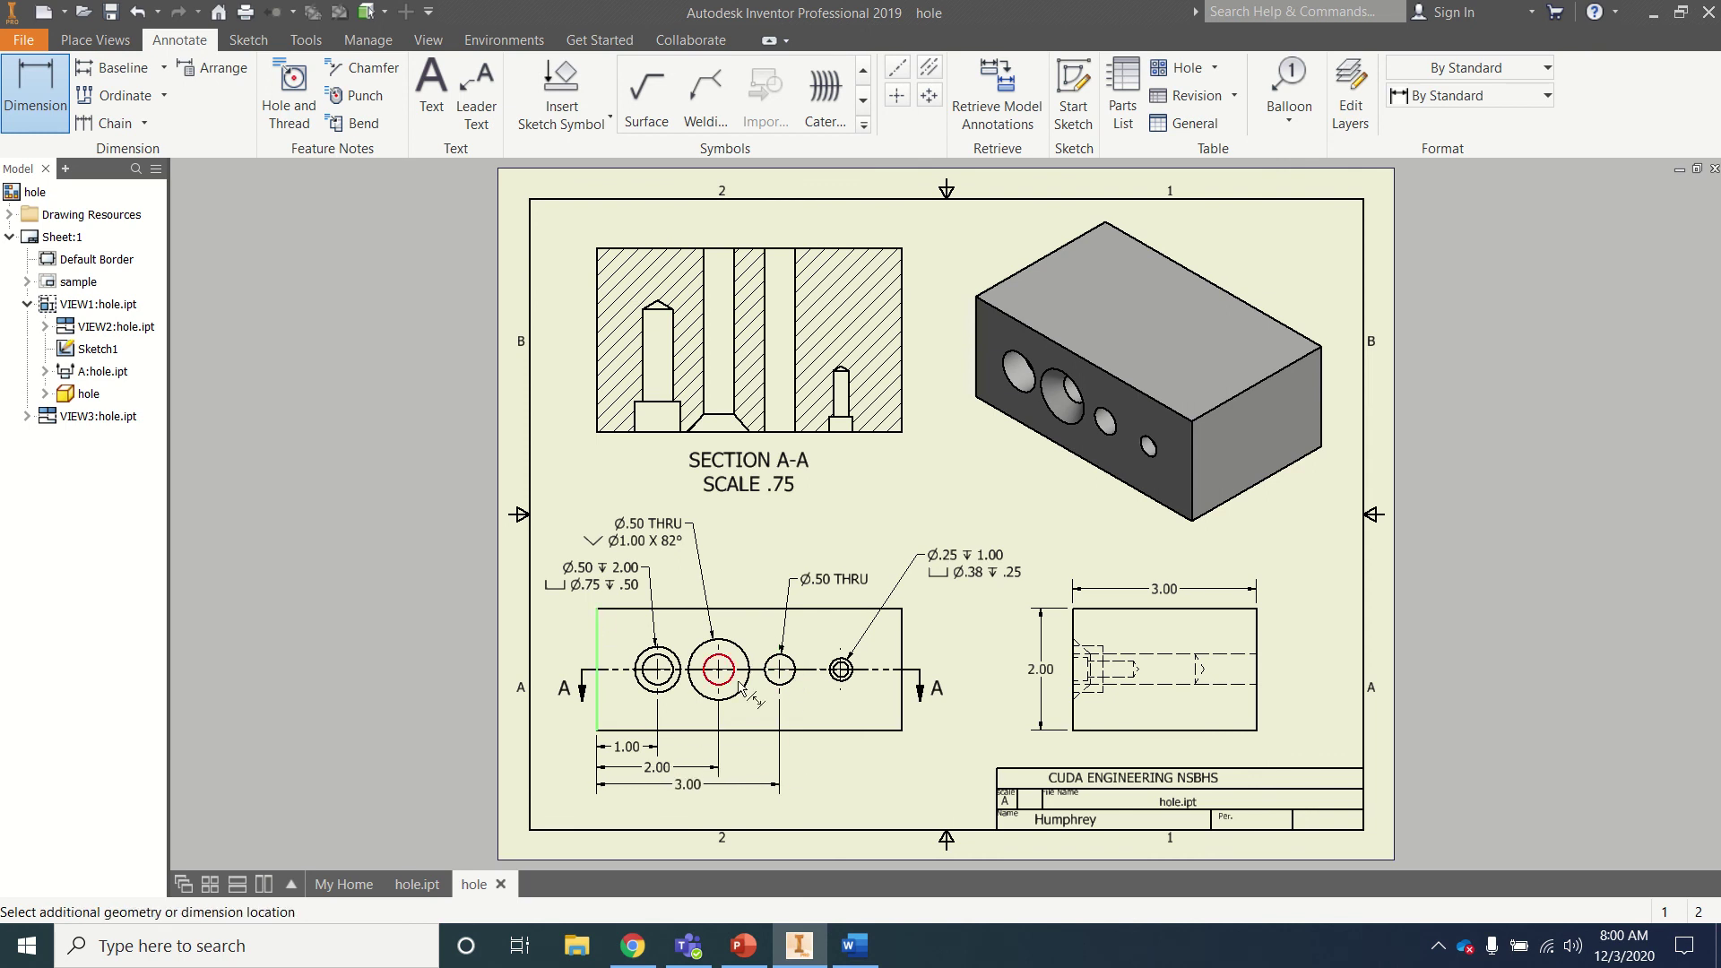
{"action": "left_click", "coordinate": [841, 674]}
{"action": "left_click", "coordinate": [834, 805]}
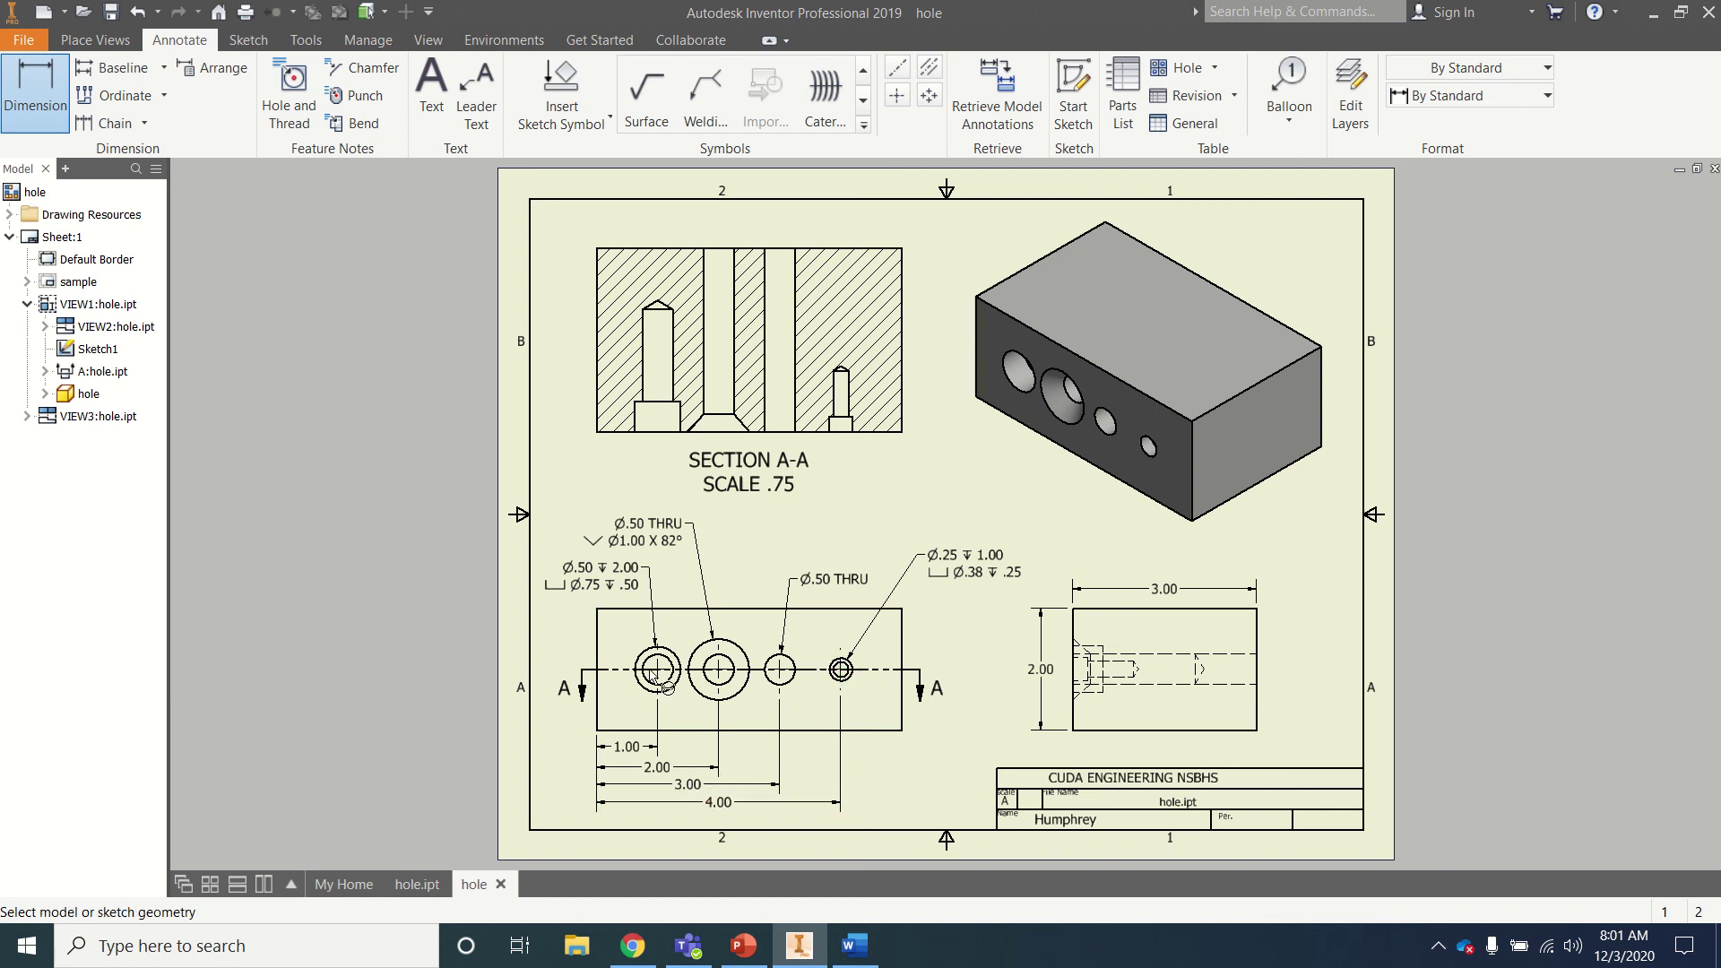
- Dimension the block's overall length beneath the stacked hole dimensions and move the front view slightly up on the sheet
{"action": "left_click", "coordinate": [597, 630]}
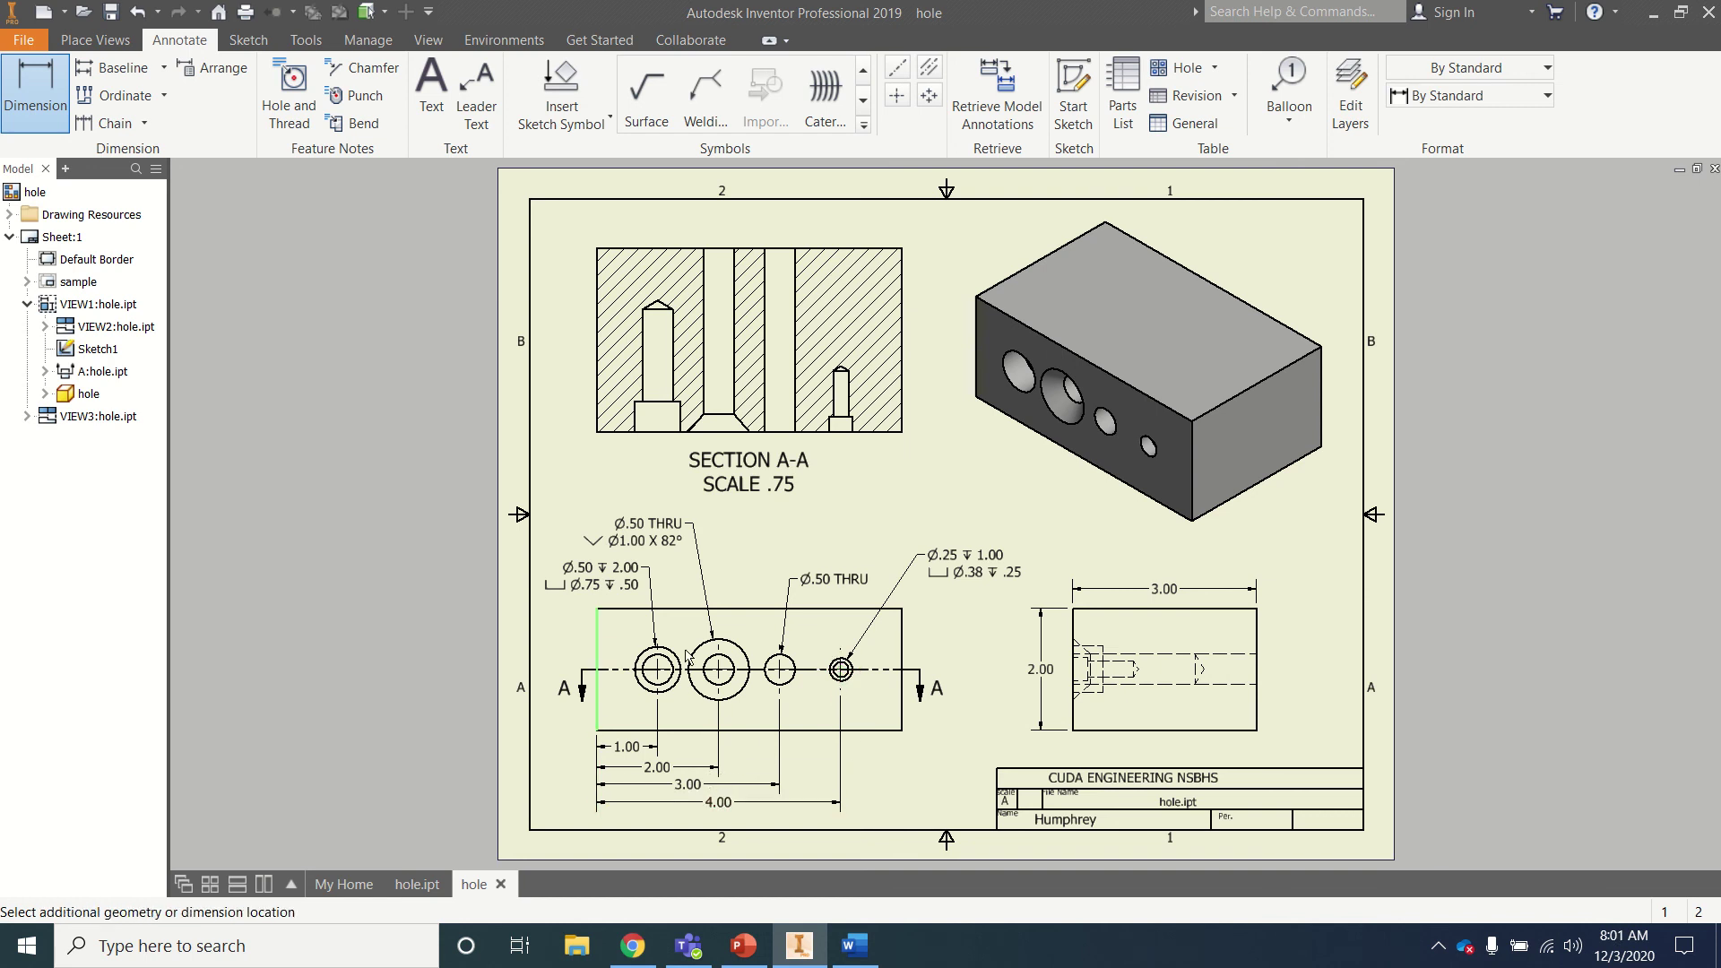
{"action": "left_click", "coordinate": [903, 688]}
{"action": "left_click", "coordinate": [899, 825]}
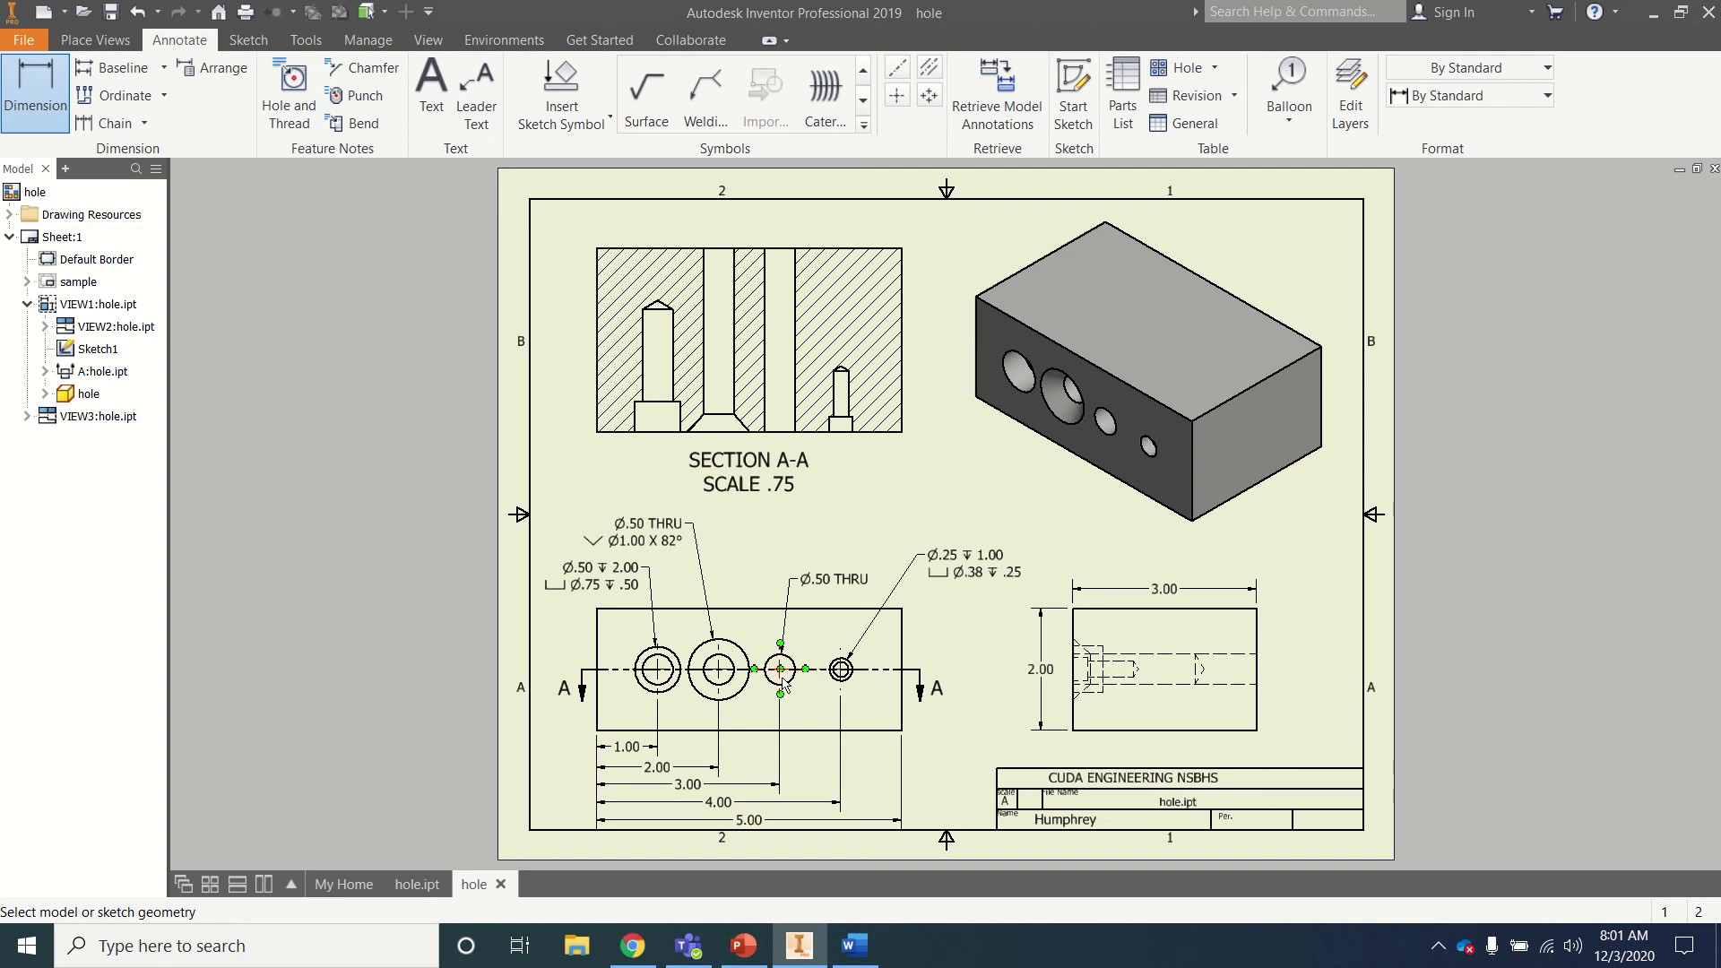
{"action": "key", "text": "Escape"}
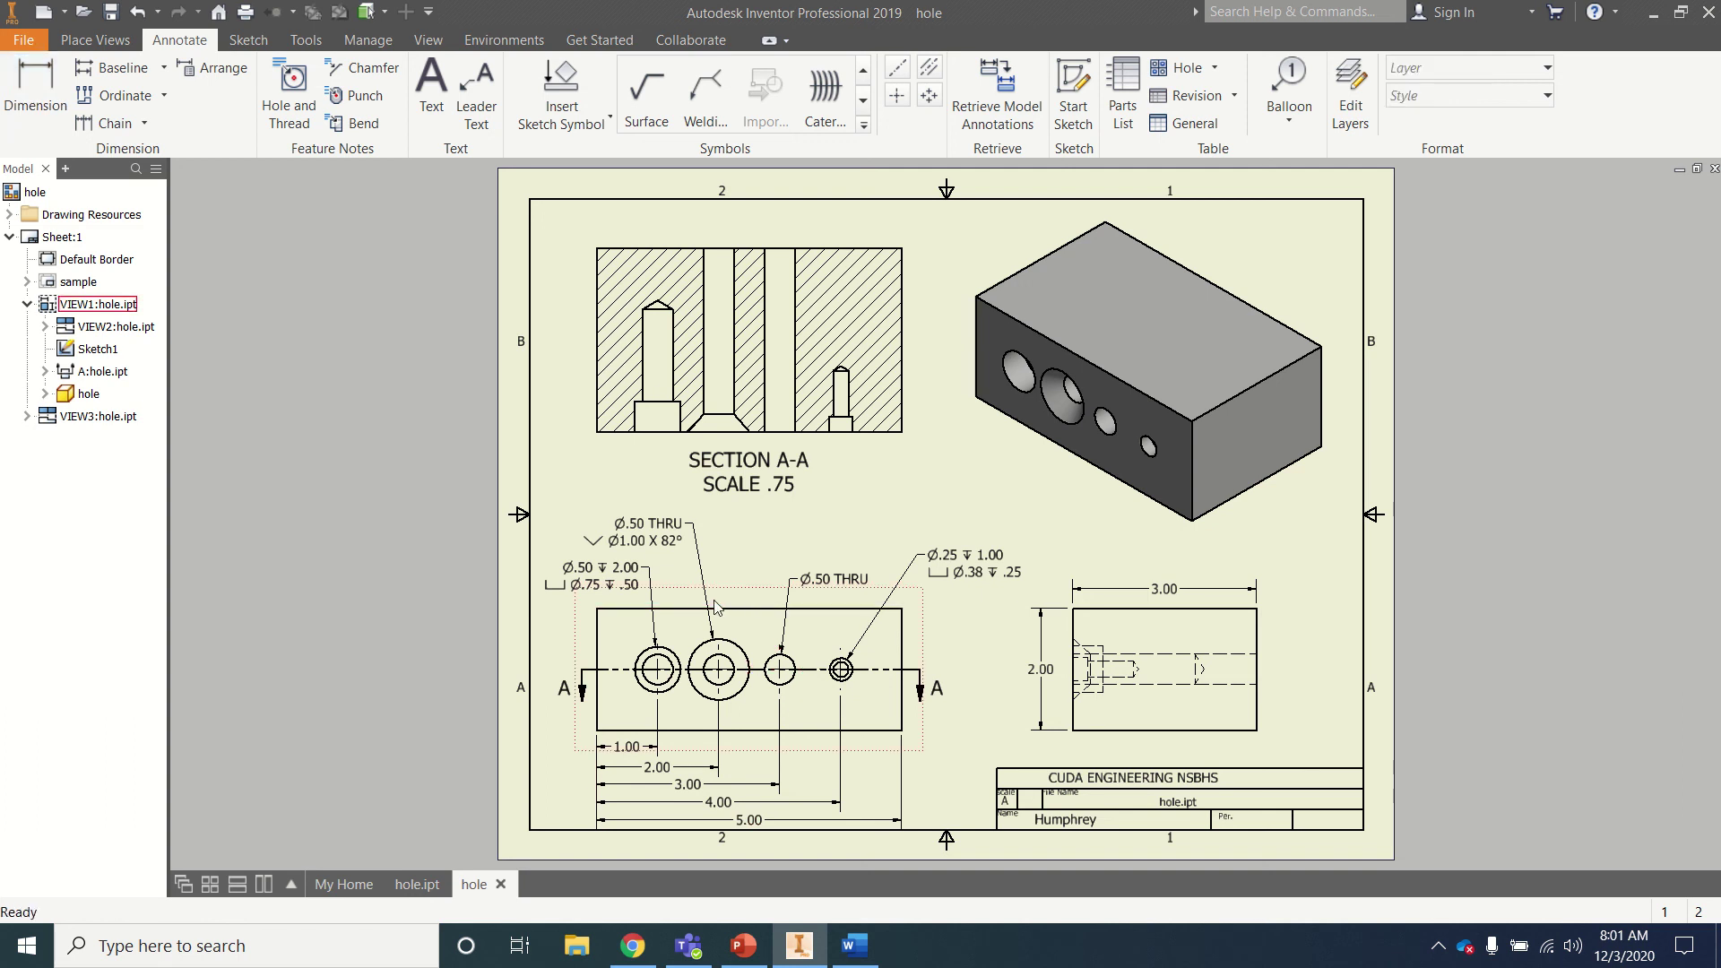
{"action": "left_click_drag", "start_coordinate": [730, 600], "coordinate": [734, 567]}
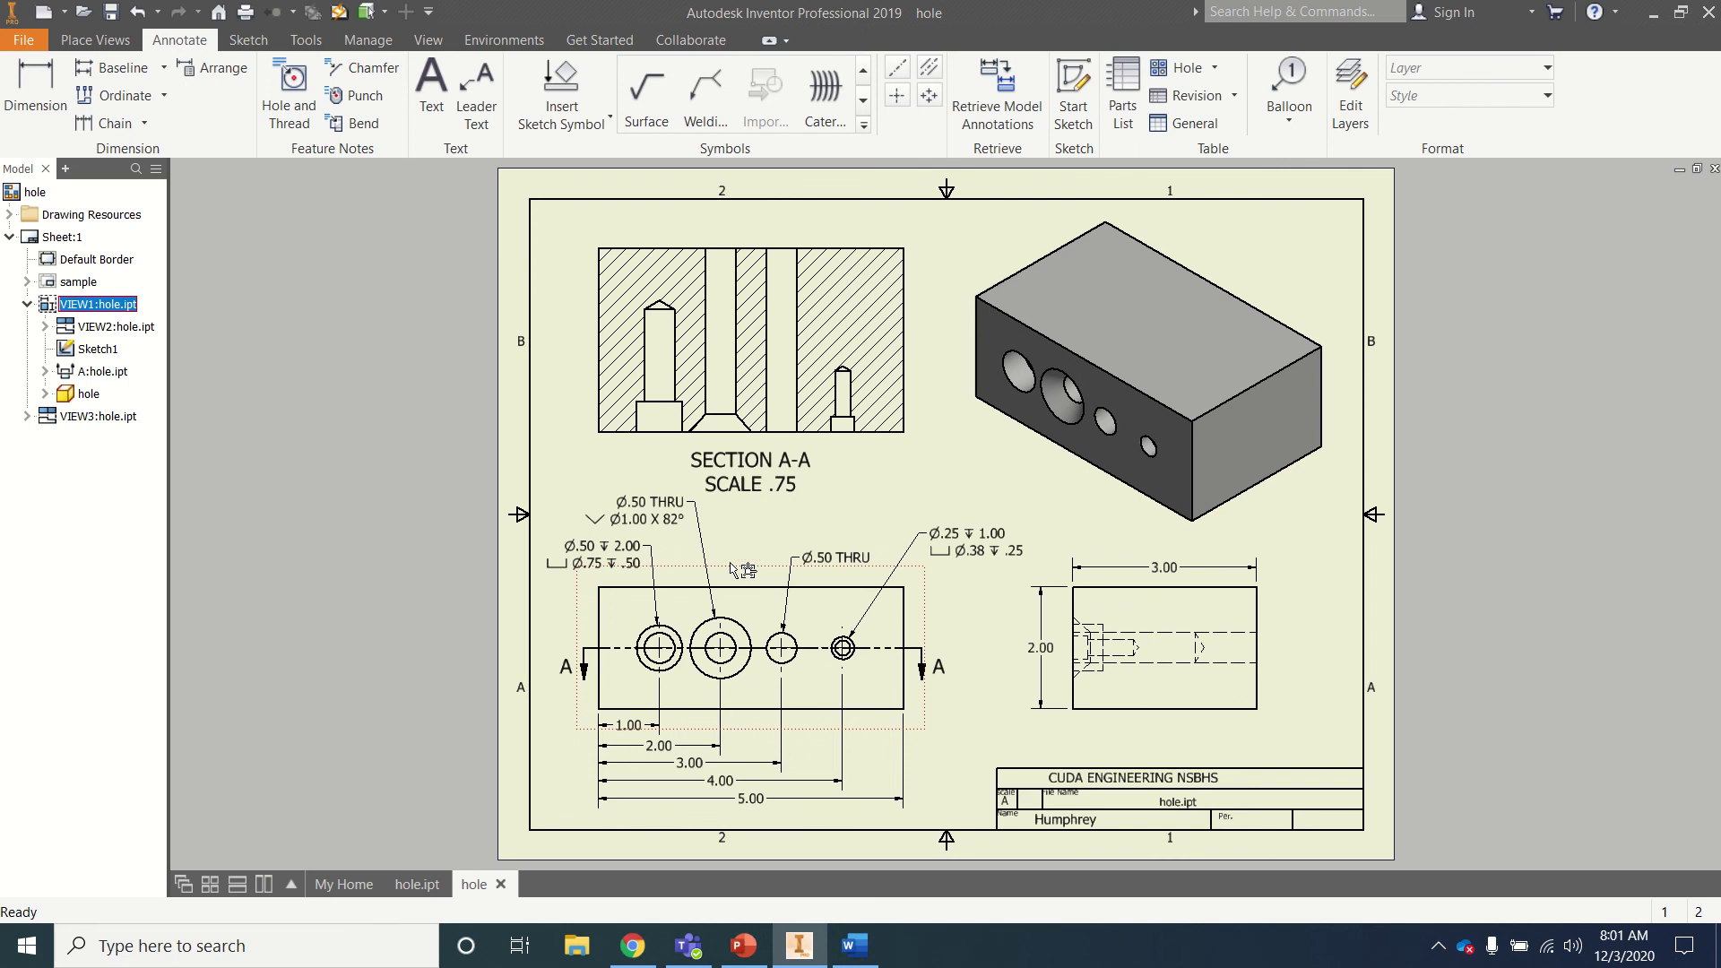